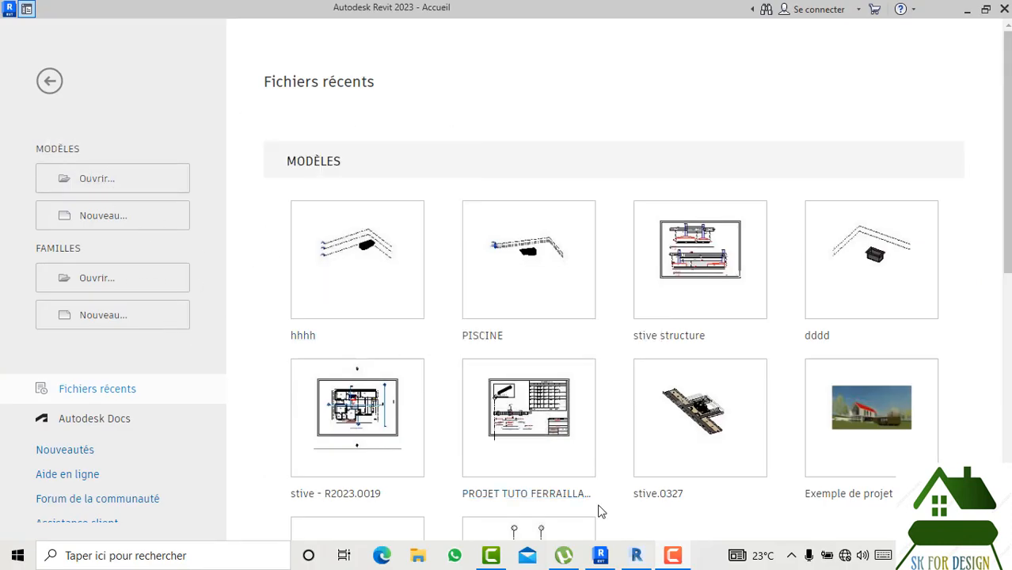
left_click(631, 557)
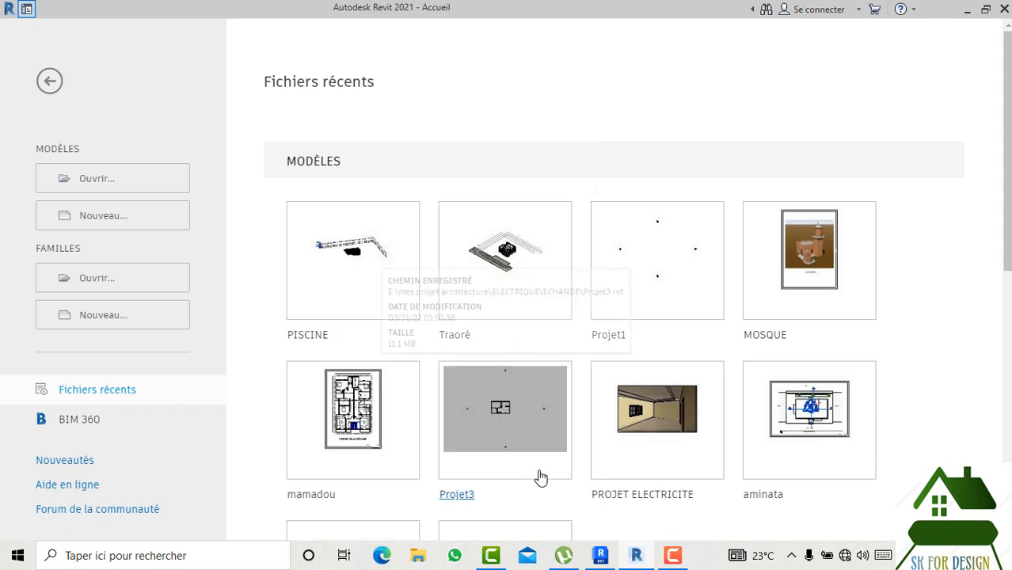
left_click(601, 556)
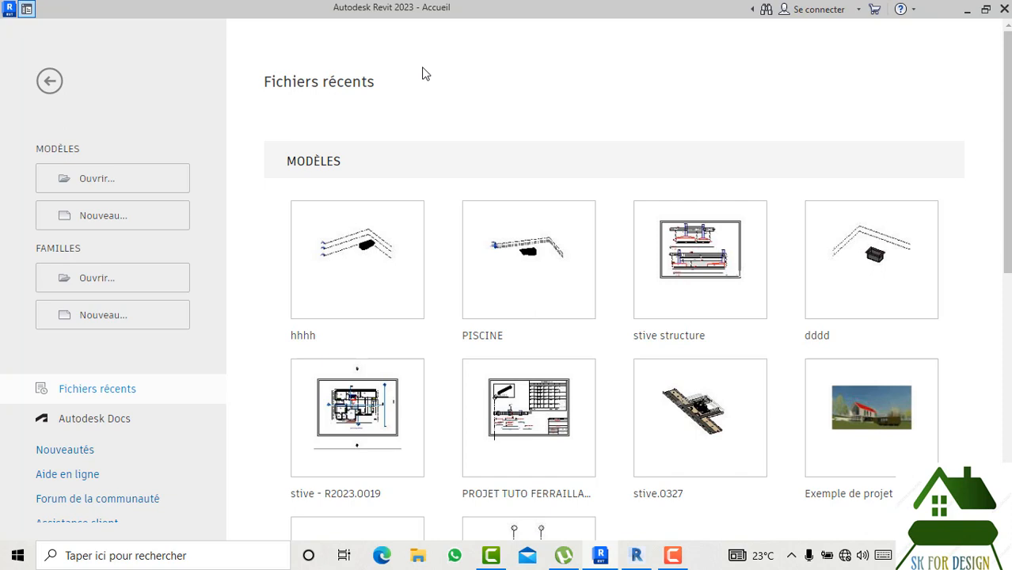
mouse_move(600, 561)
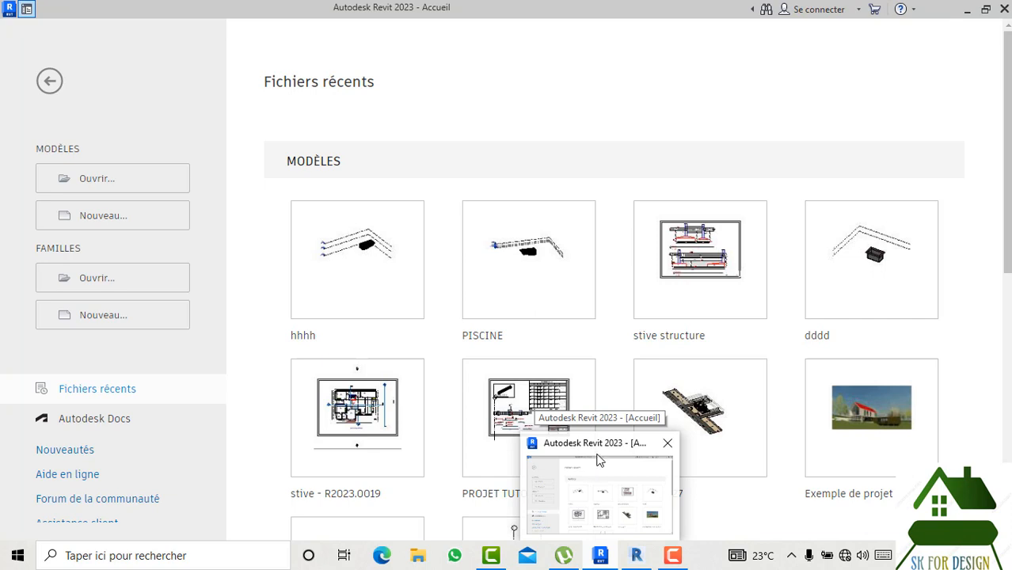
Switch to Revit 2021 and create a new project from the Structural Analysis-DefaultFRAFRA template
left_click(634, 558)
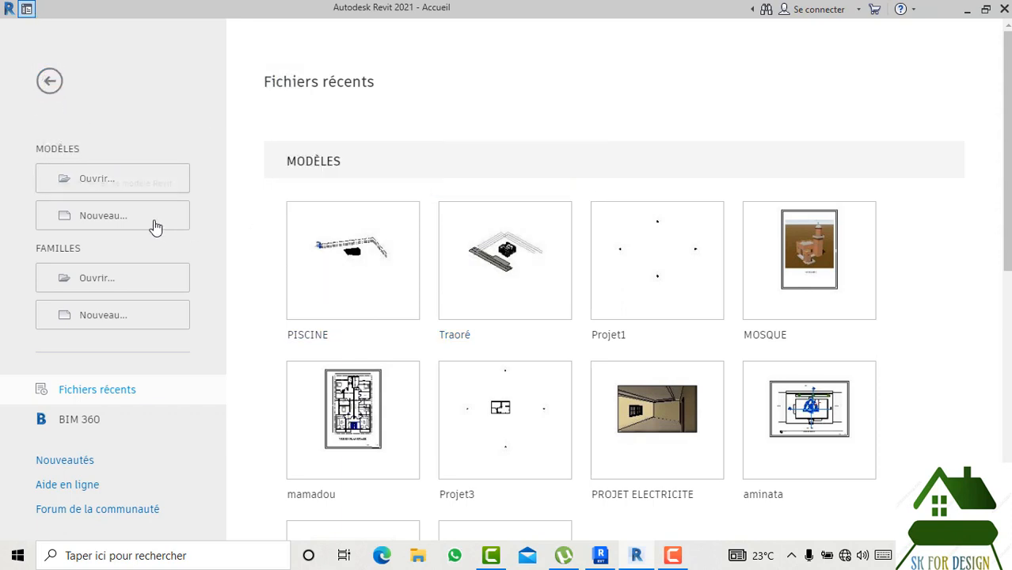
left_click(111, 215)
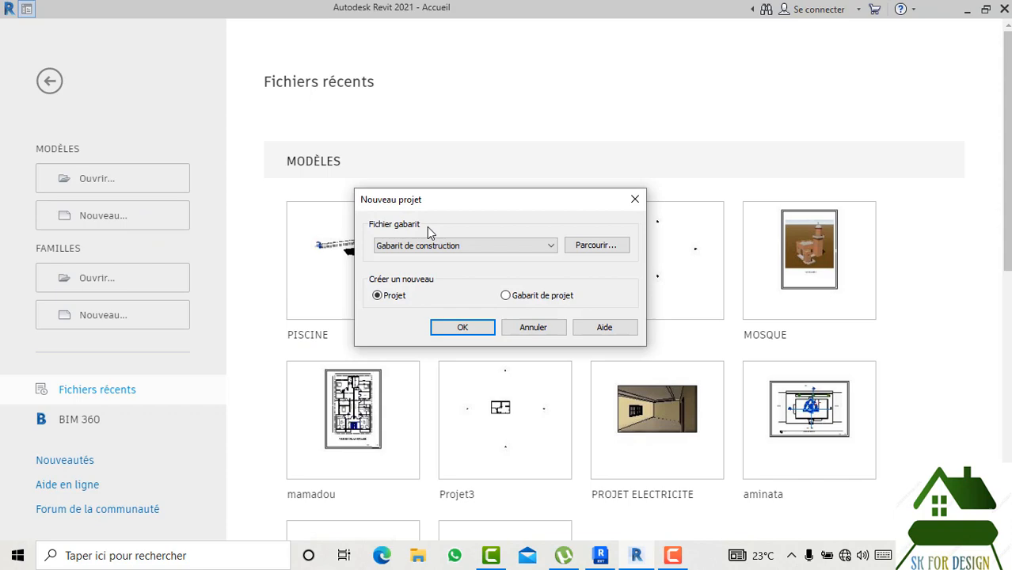
left_click(612, 248)
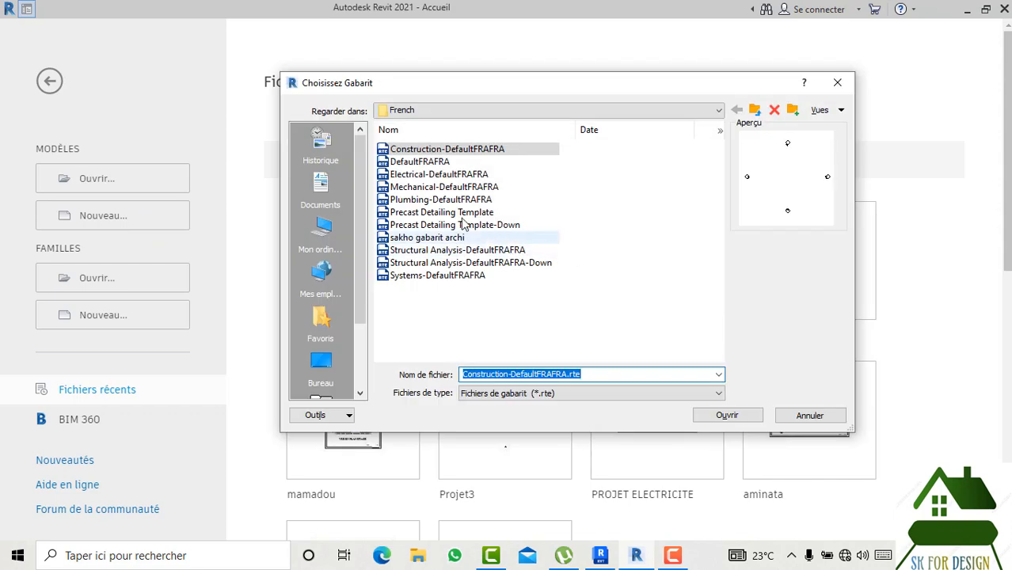
left_click(442, 175)
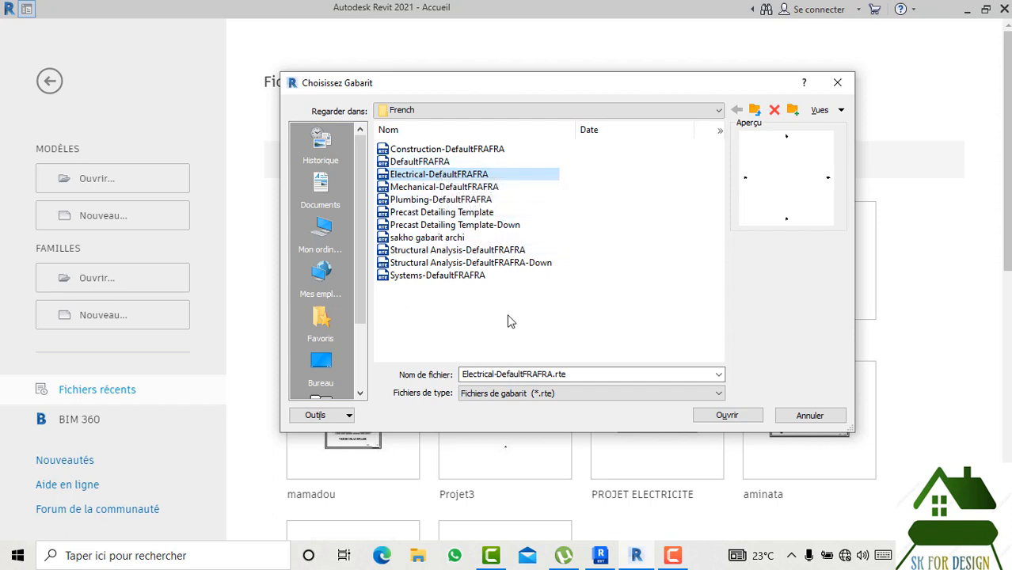
left_click(465, 251)
left_click(725, 415)
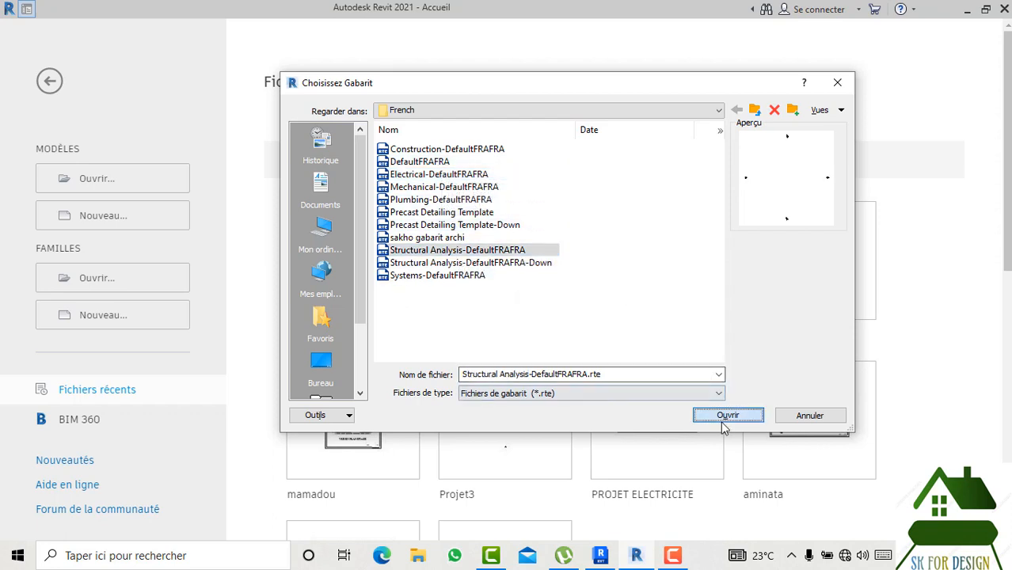
left_click(469, 328)
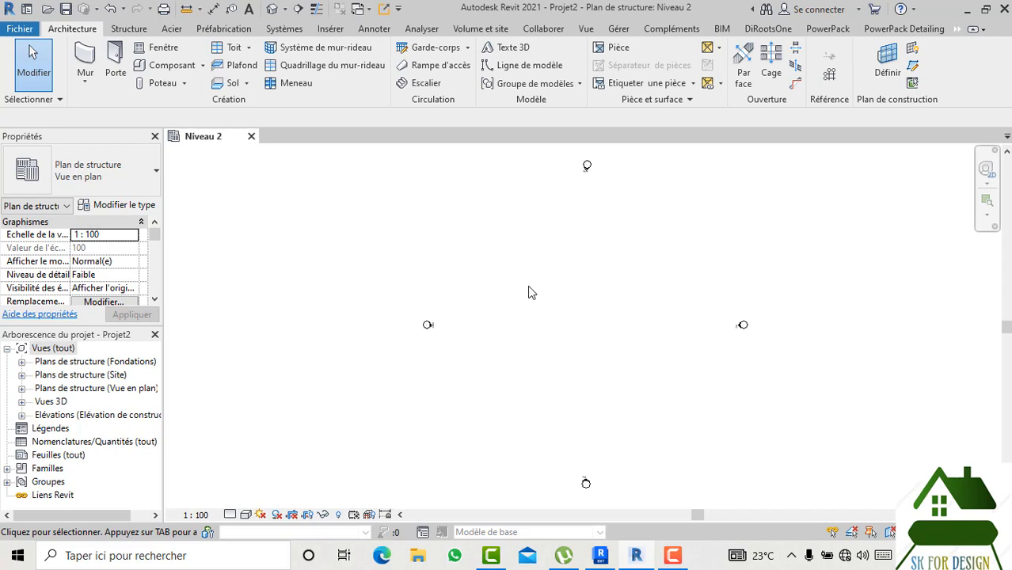
Review the PowerPack modelling commands, the PowerPack Detailing tools and the BIM Connect options
left_click(846, 31)
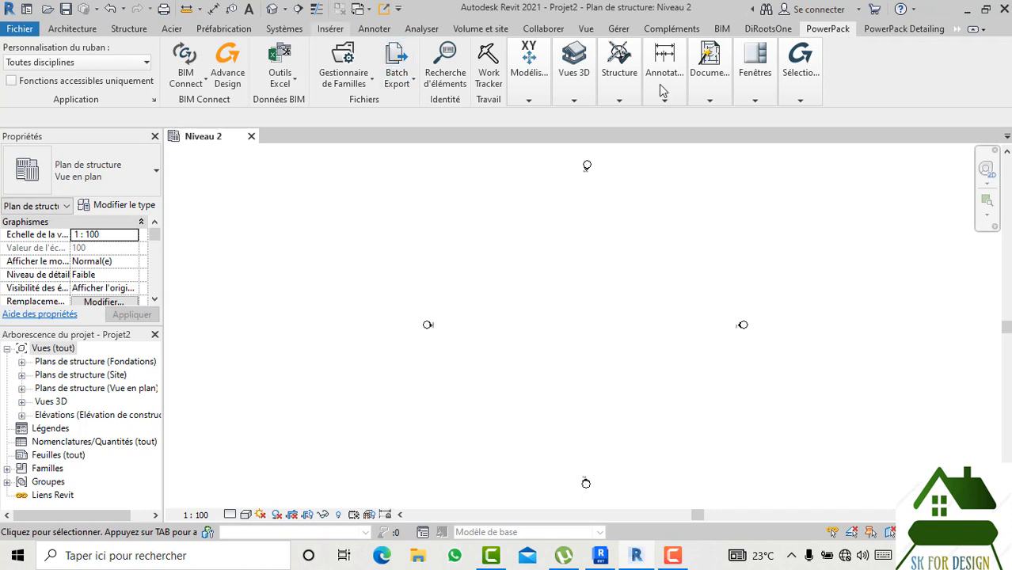
left_click(529, 72)
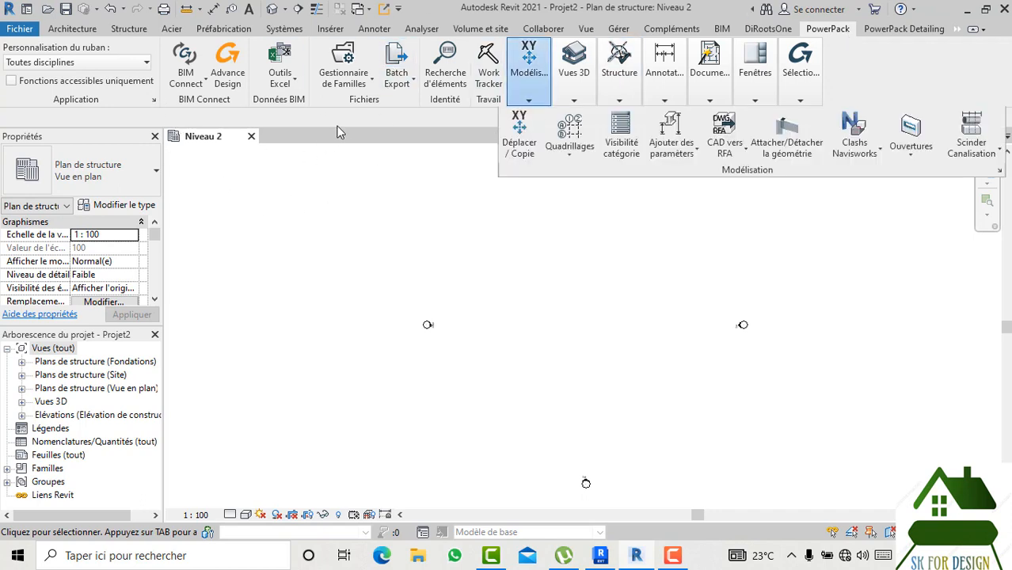
left_click(885, 30)
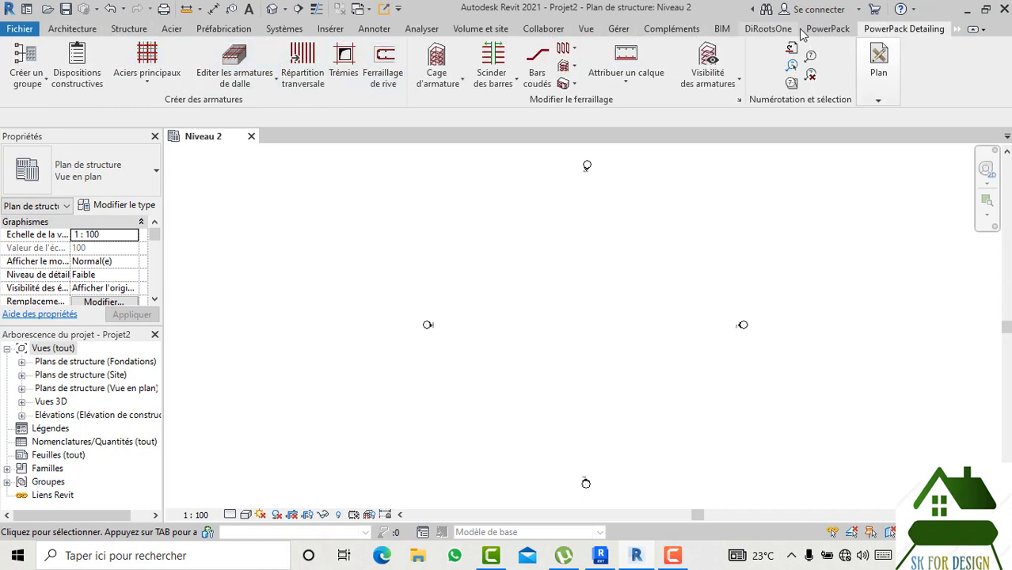
left_click(827, 30)
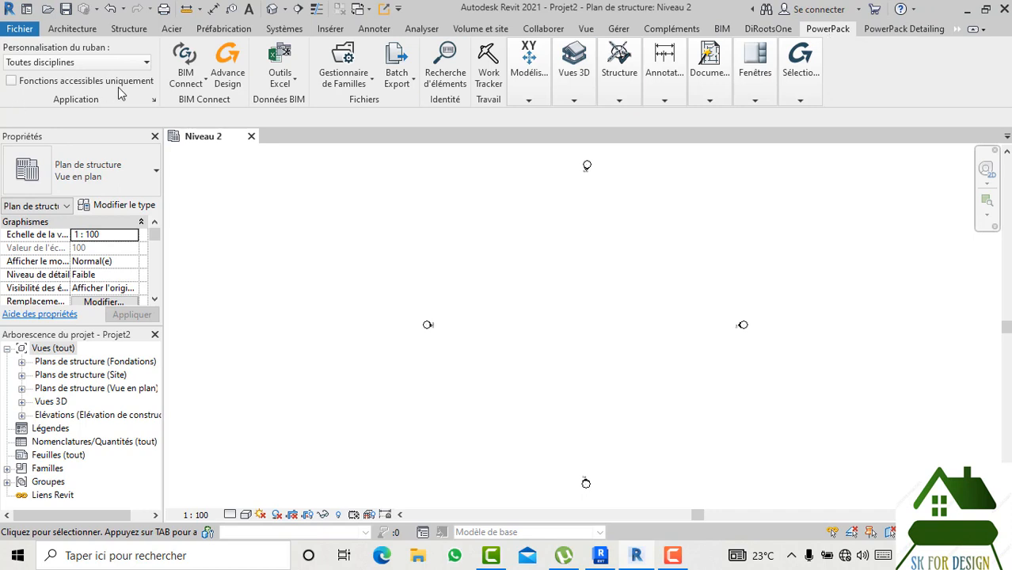
left_click(202, 85)
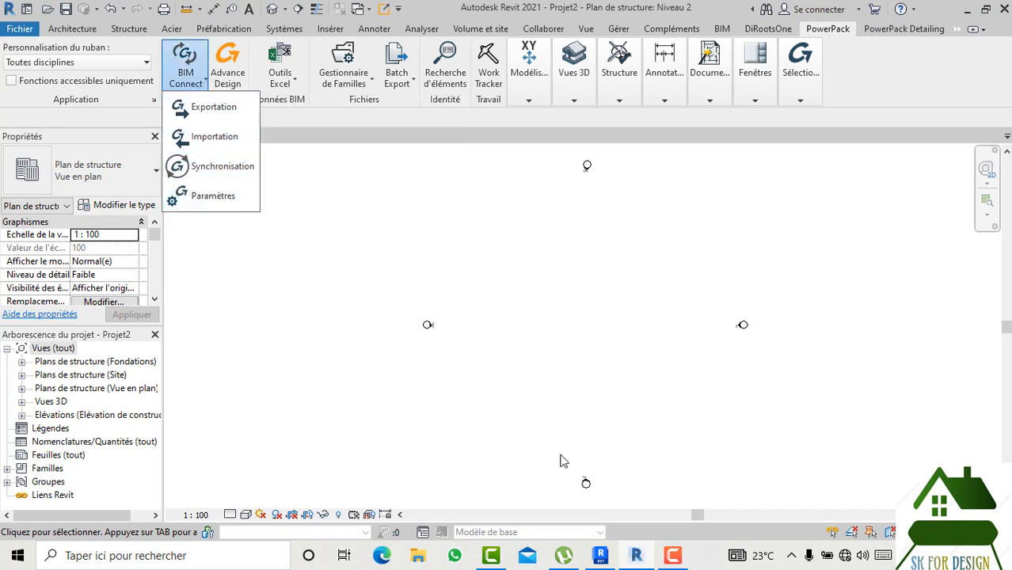
Switch to Revit 2023 and create a new project from the "sakho gabaritt" template in the desktop's "sakho gabarit" folder
left_click(607, 554)
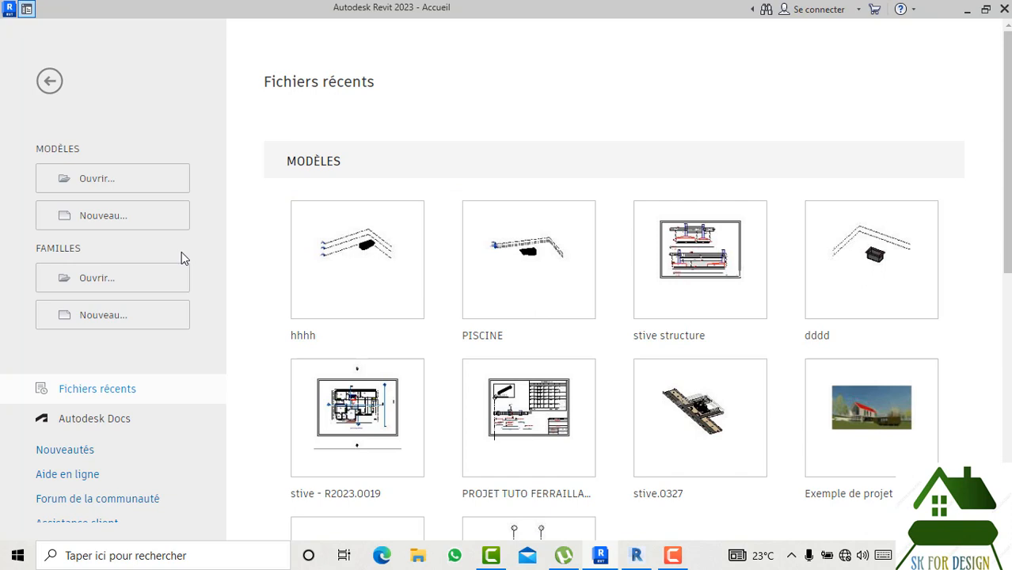
left_click(85, 226)
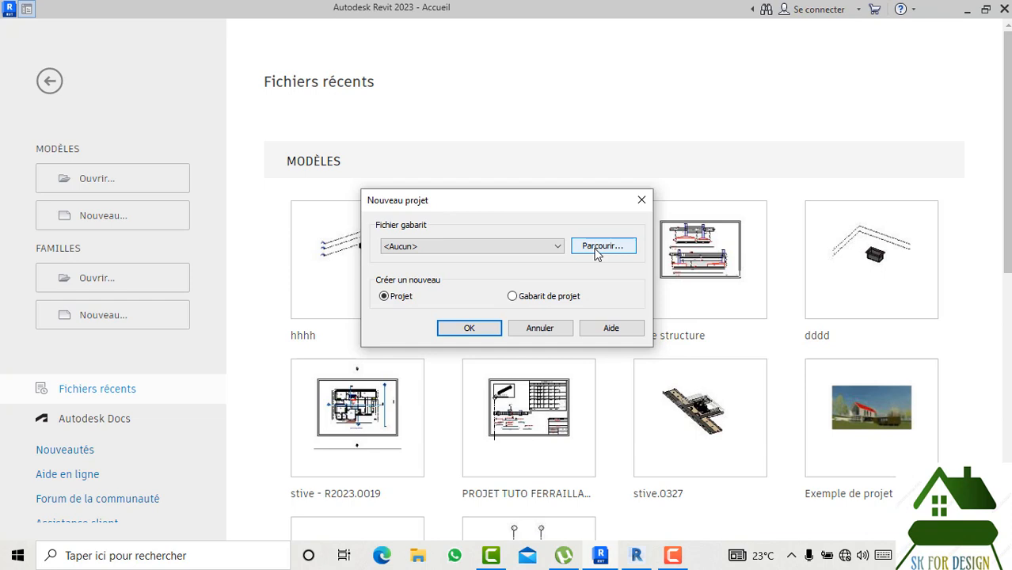
left_click(526, 248)
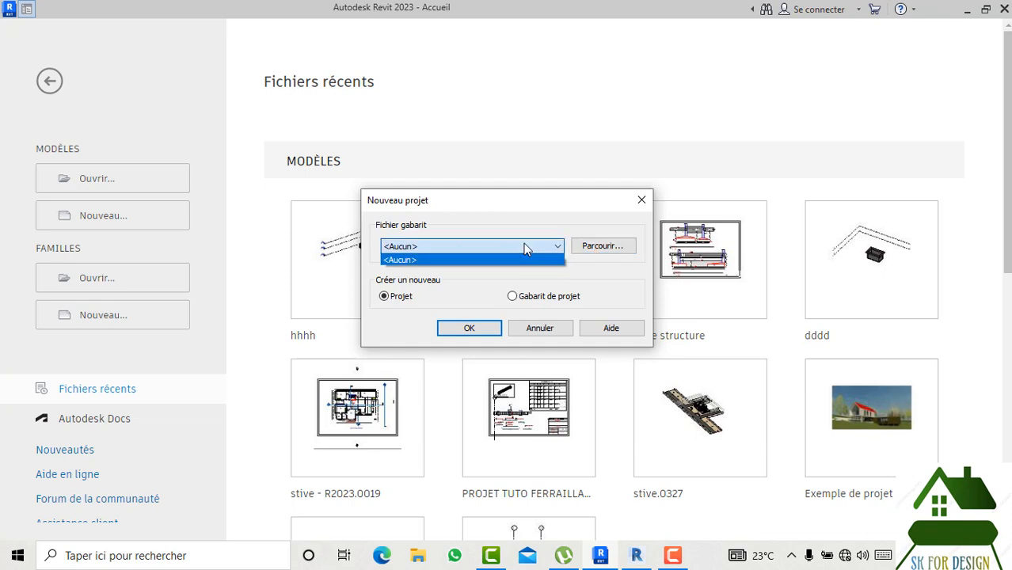
left_click(597, 253)
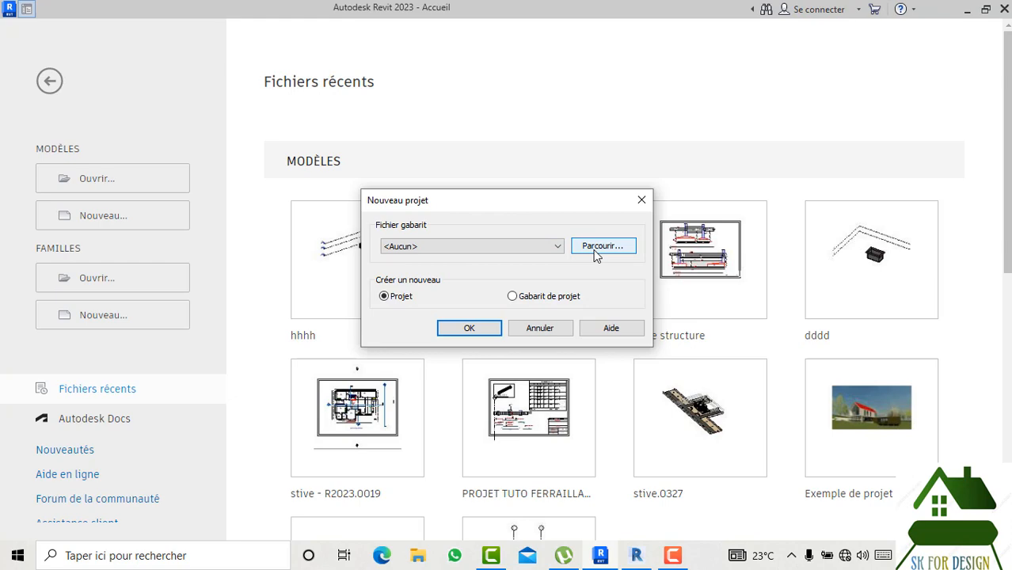
left_click(600, 246)
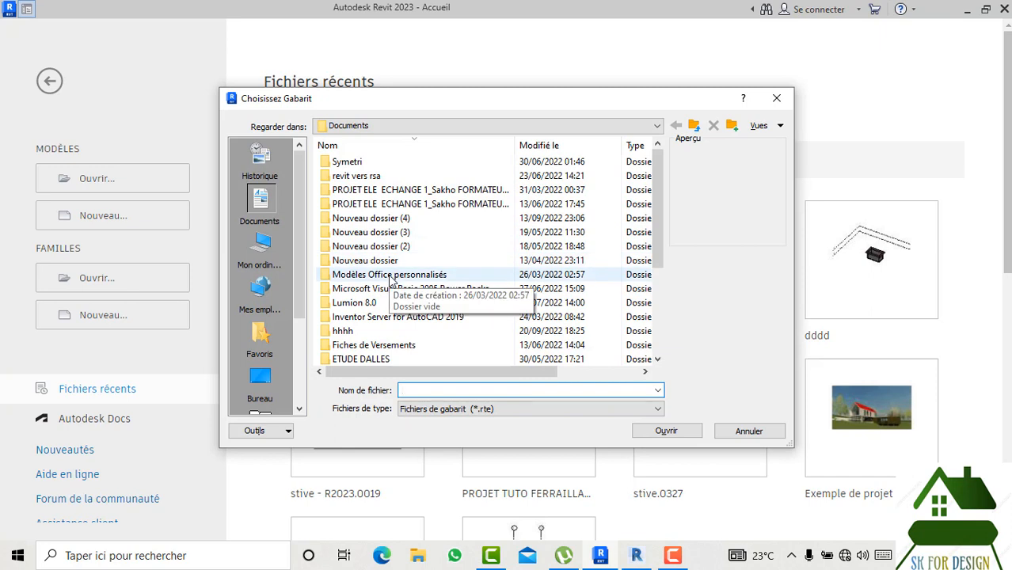
left_click(261, 249)
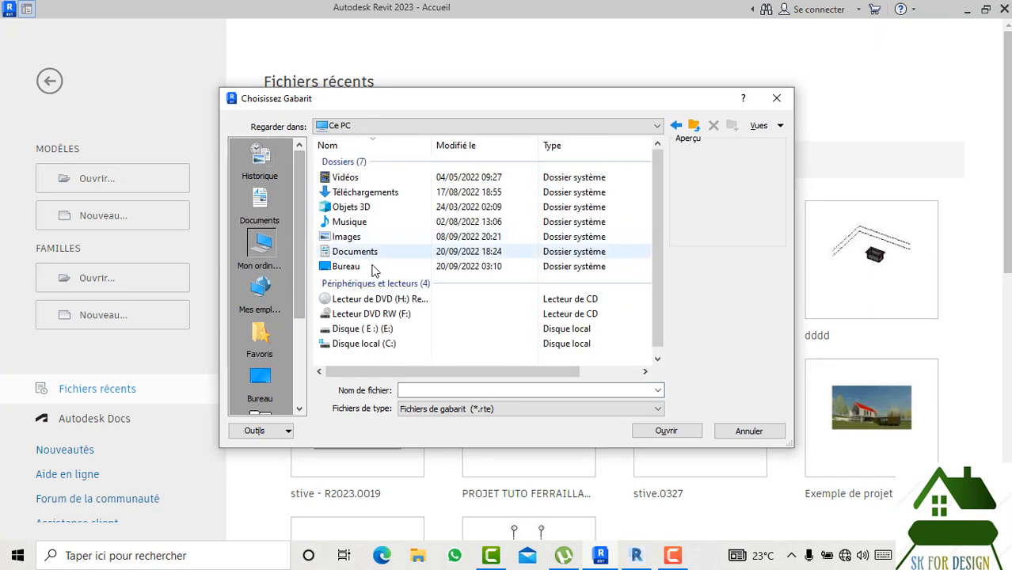
left_click(378, 329)
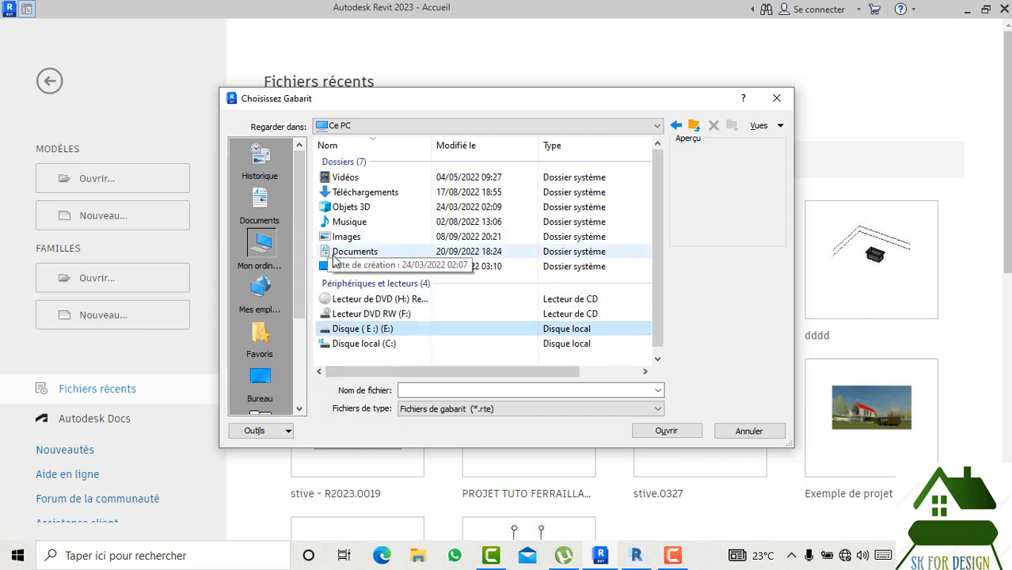
double_click(337, 266)
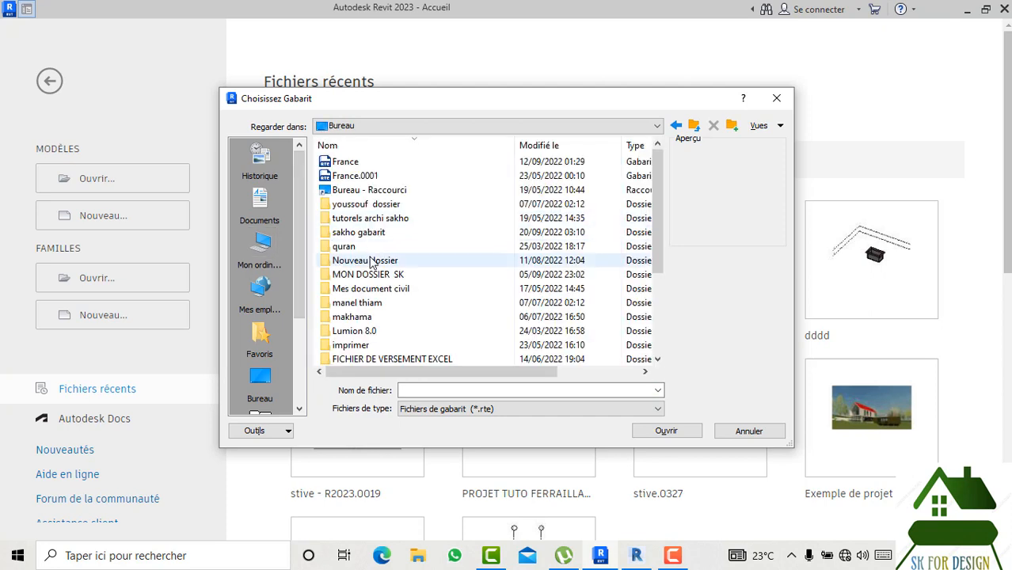
double_click(371, 234)
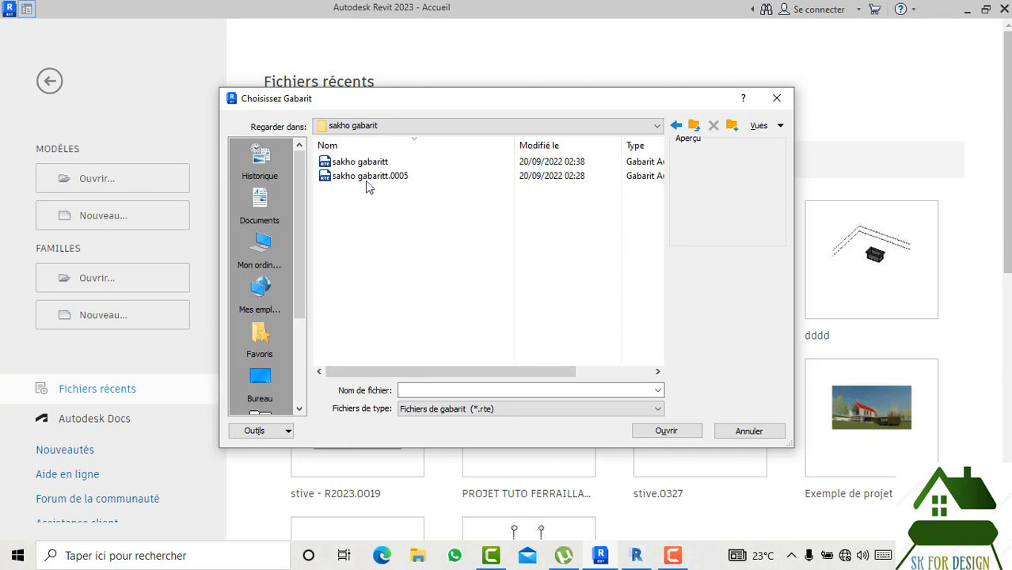
double_click(365, 163)
left_click(449, 327)
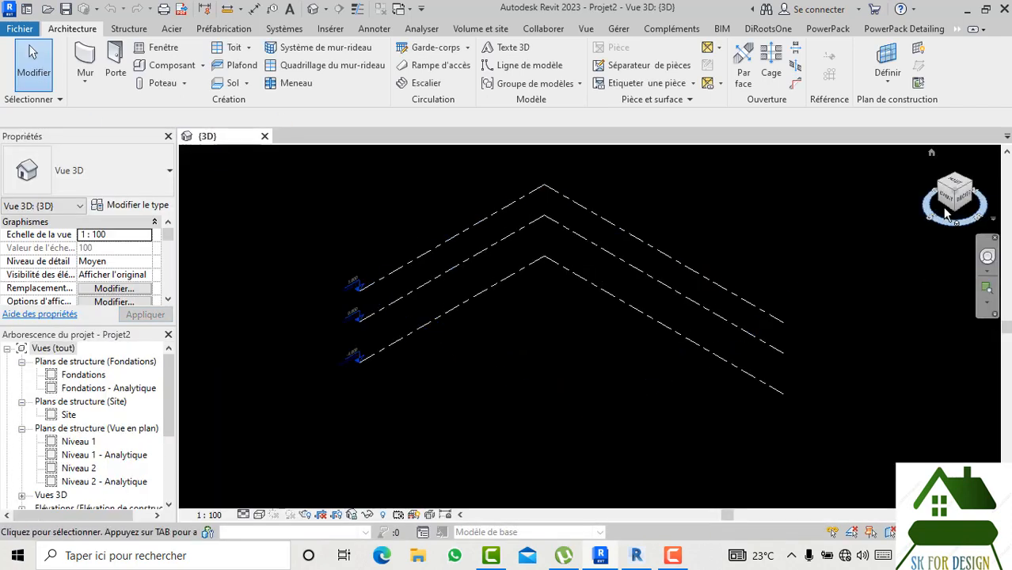
Open the PowerPack ribbon customization settings listing the available commands
left_click_drag(953, 203, 954, 182)
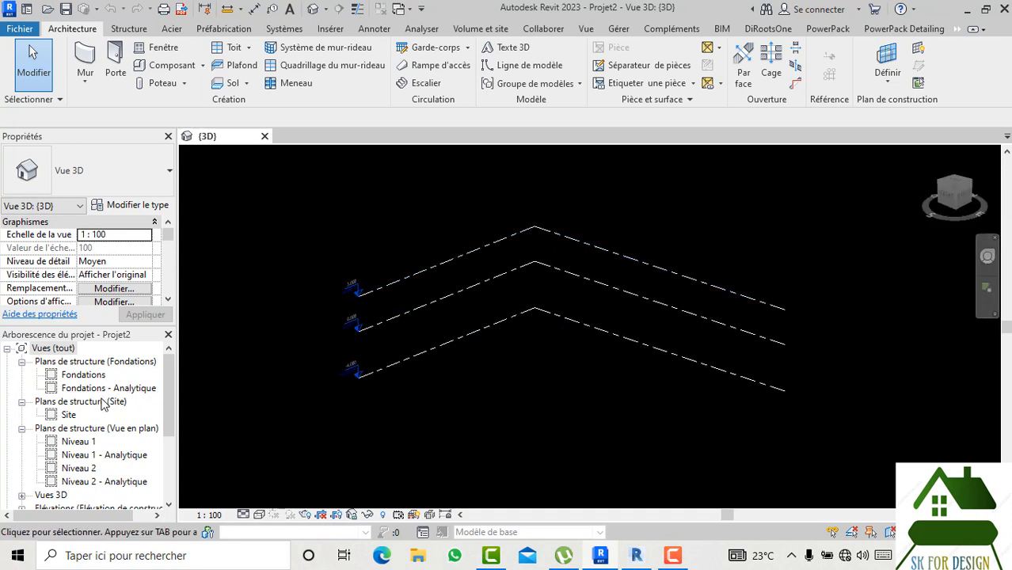
scroll(610, 251, "up", 2)
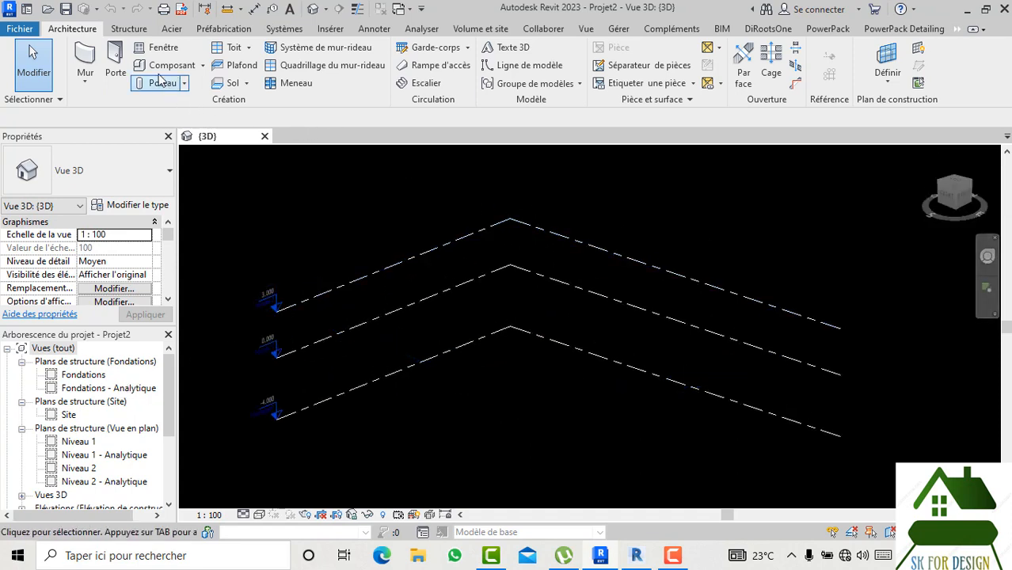
left_click(826, 29)
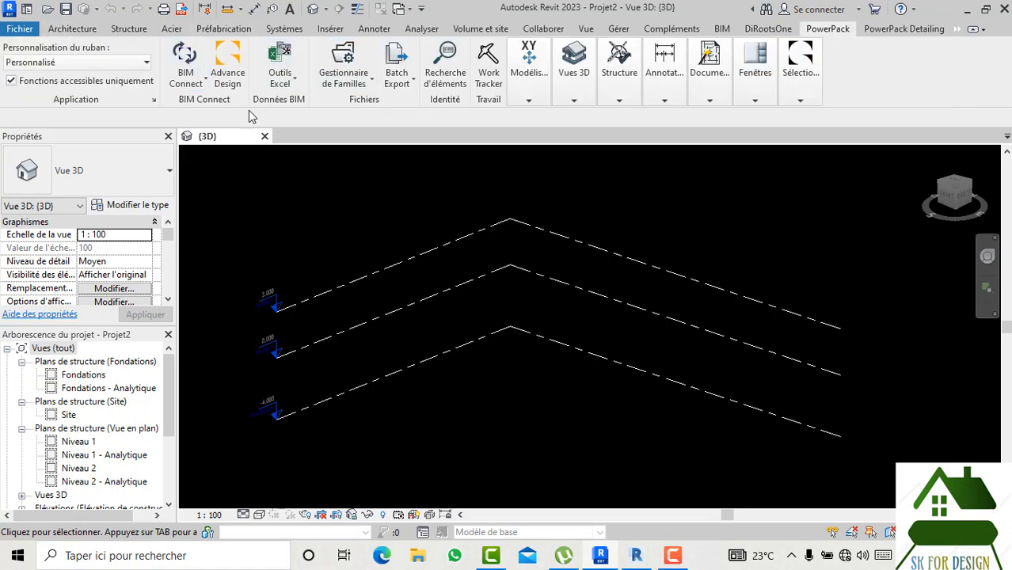
left_click(154, 101)
left_click(362, 63)
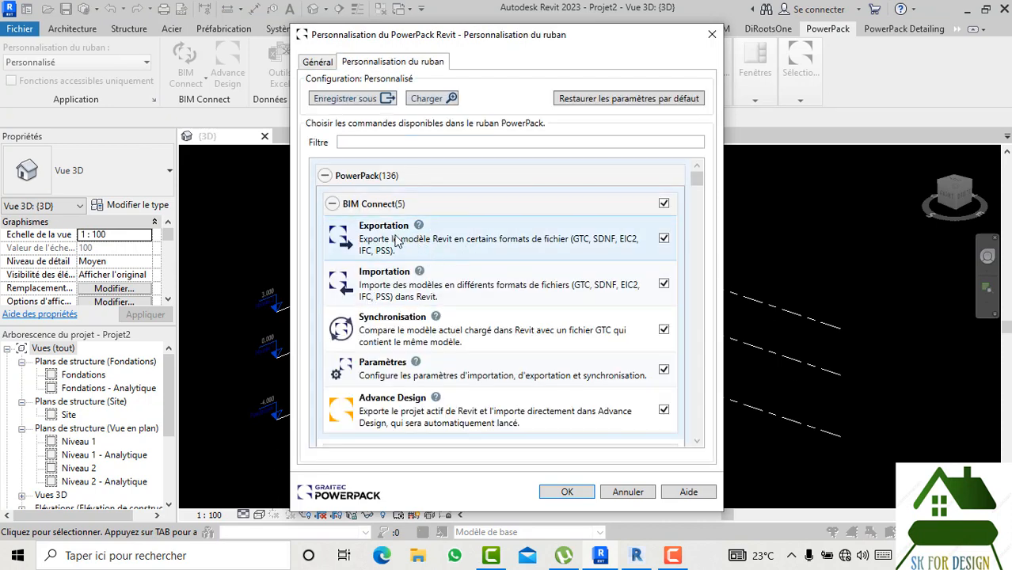
Disable and re-enable the BIM Connect group and its Exportation, Importation and Synchronisation commands in the ribbon customization
left_click(664, 204)
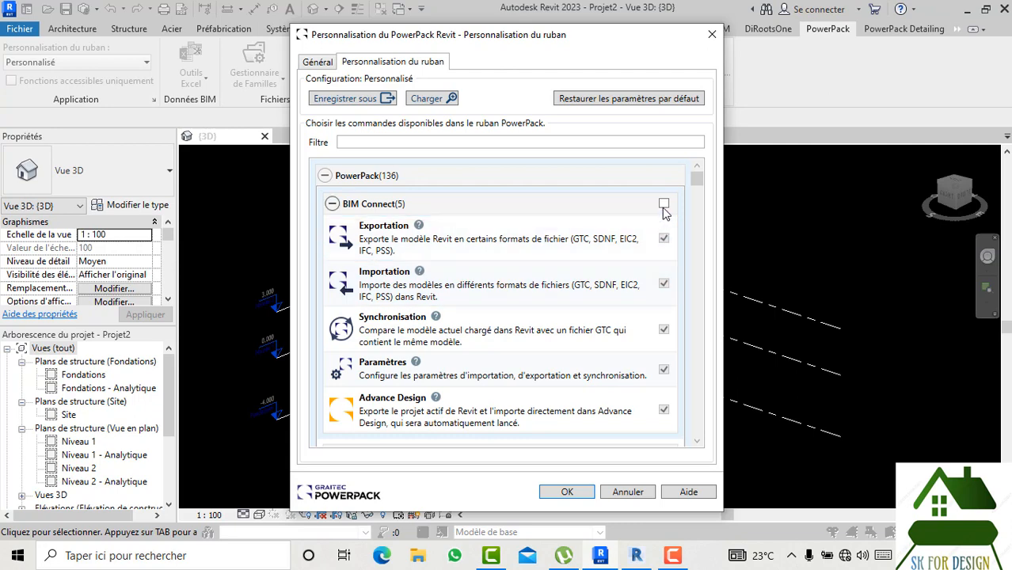
left_click(663, 204)
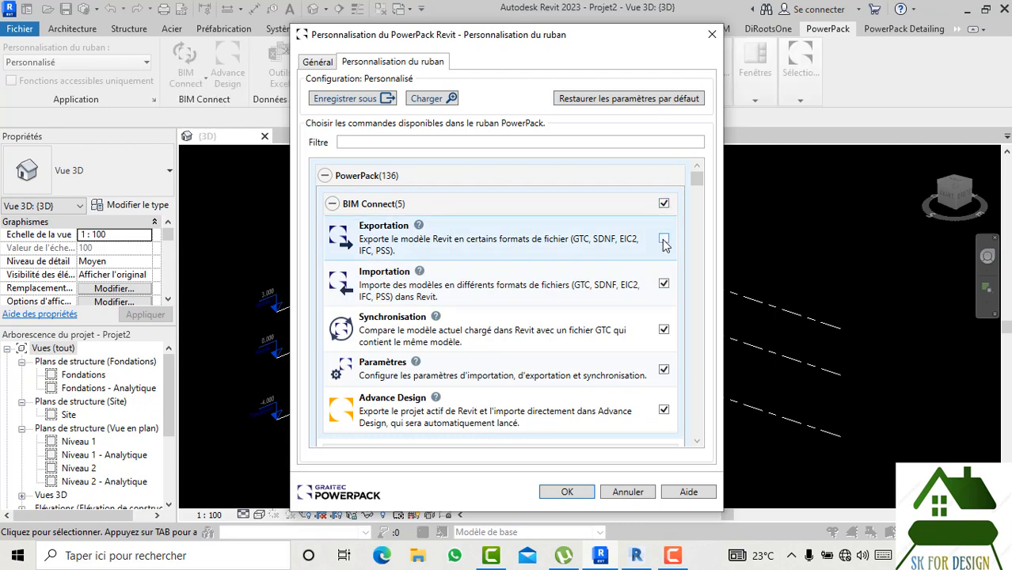
left_click(664, 331)
scroll(507, 317, "down", 1)
scroll(422, 189, "up", 1)
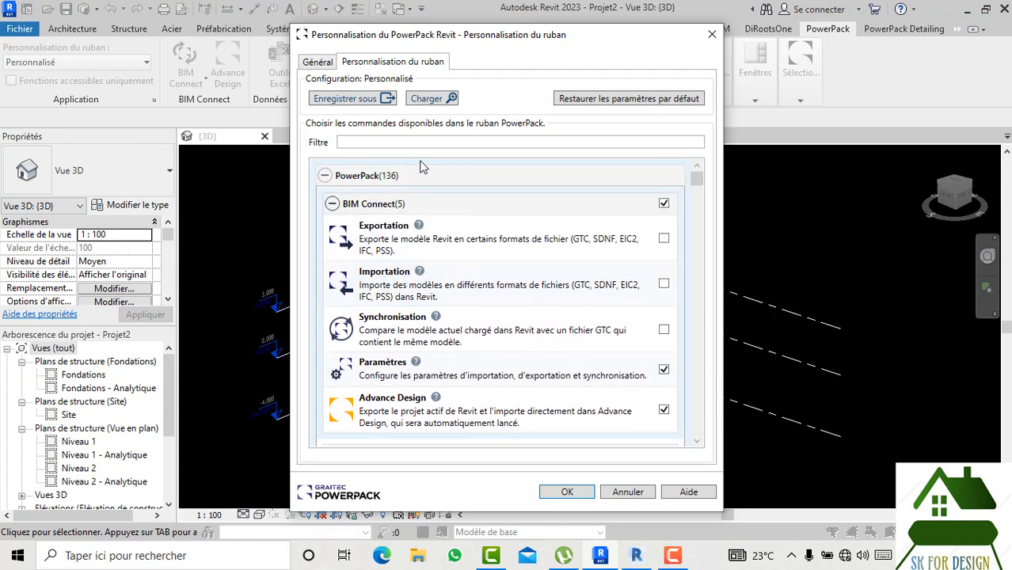
left_click(663, 283)
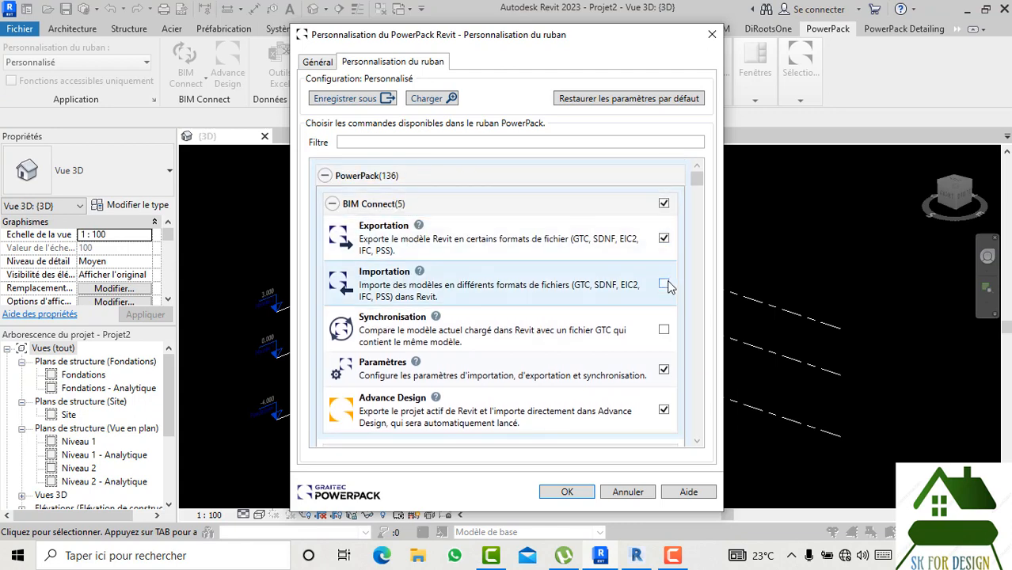
left_click(663, 330)
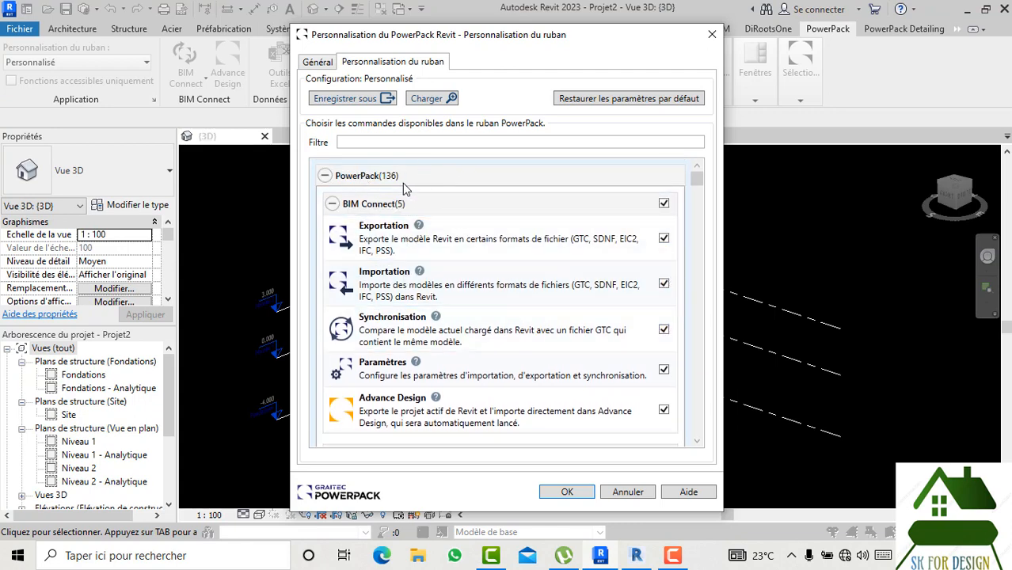
Switch to Revit 2021 and open its PowerPack ribbon customization settings for comparison
left_click(630, 559)
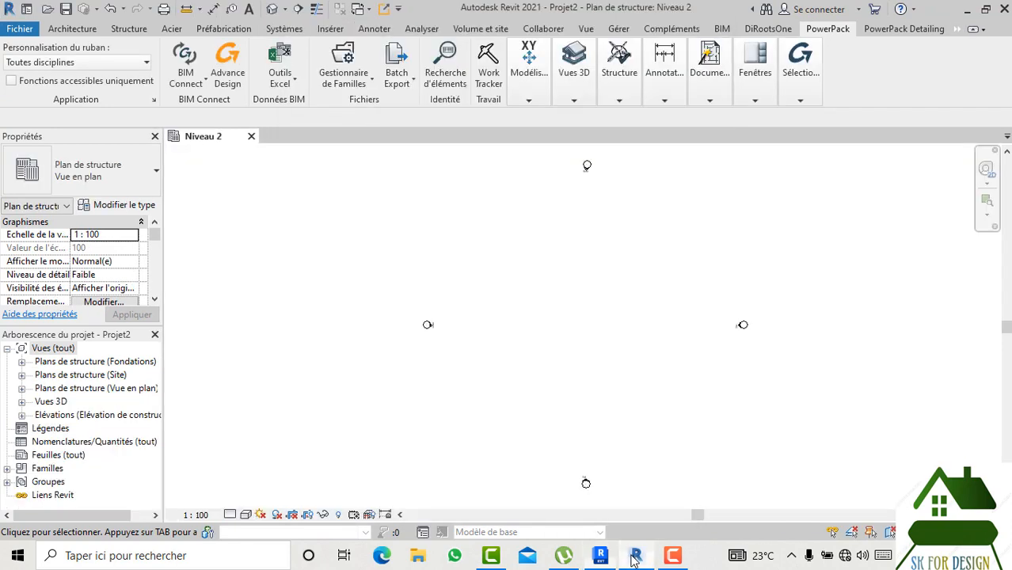
left_click(155, 101)
left_click(371, 70)
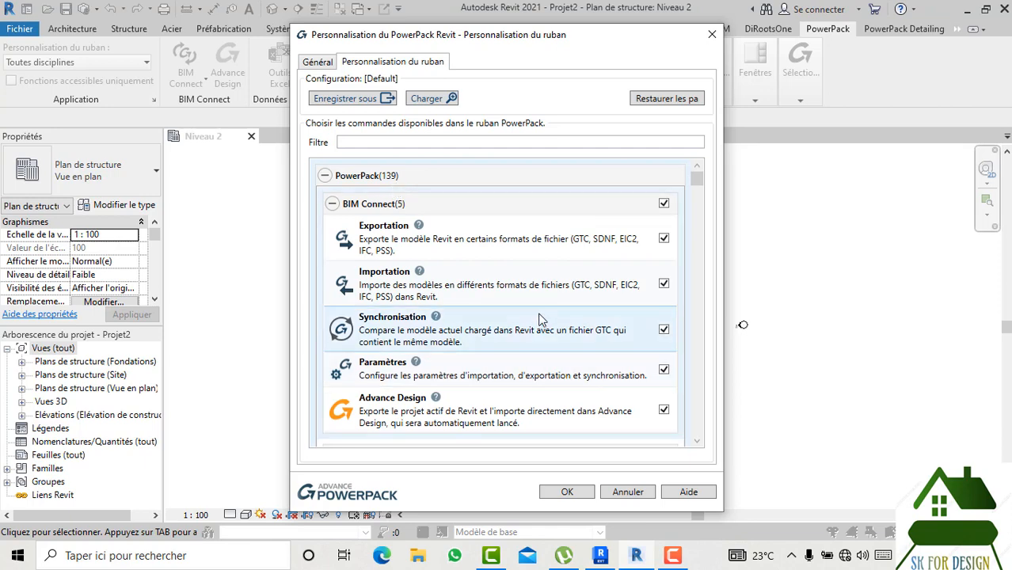
Look through the PowerPack commands listed in the ribbon customization settings, including the optional wall, slab and foundation parameter commands
scroll(544, 318, "down", 3)
scroll(543, 317, "down", 15)
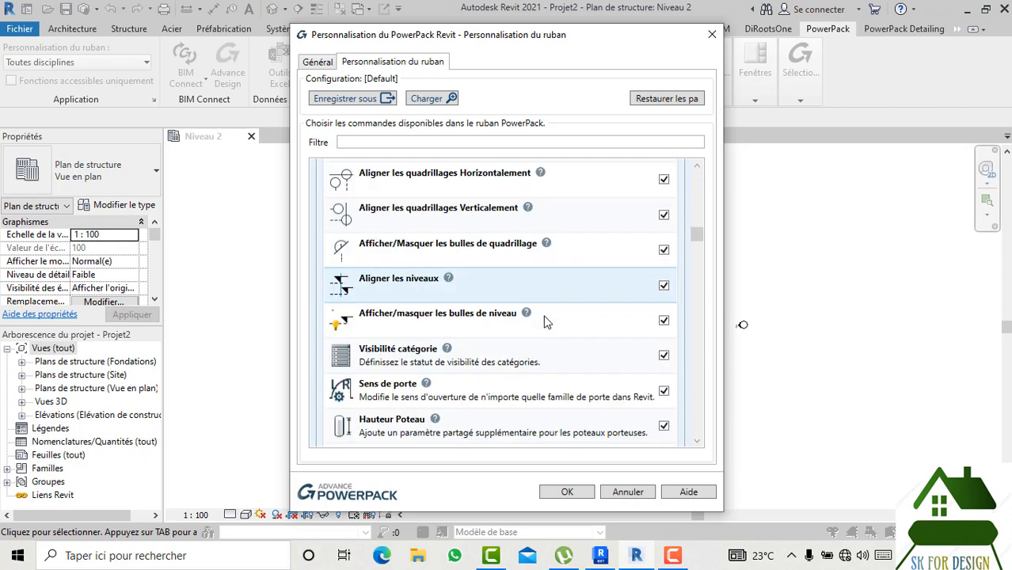
scroll(543, 321, "down", 8)
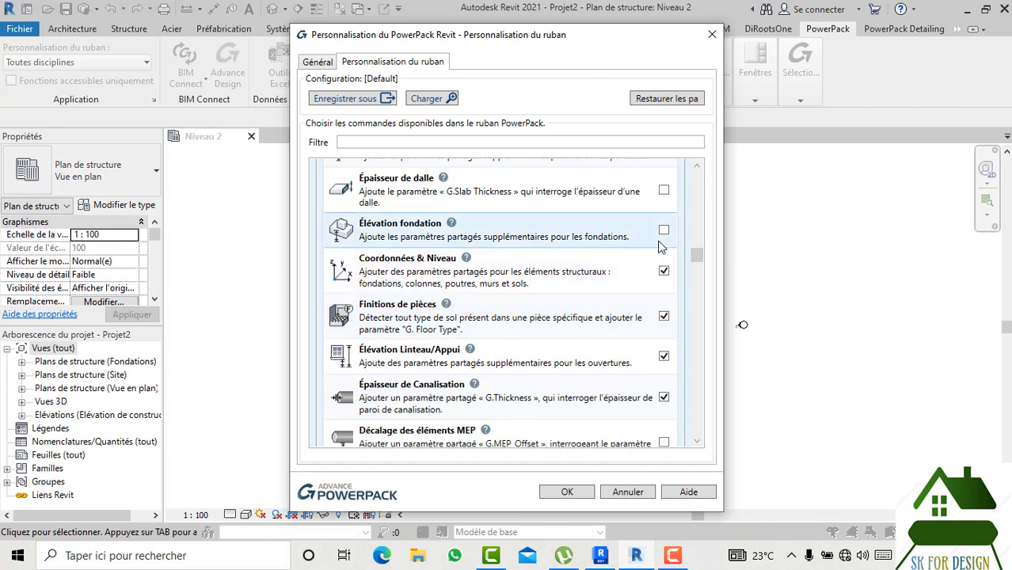
scroll(554, 222, "up", 5)
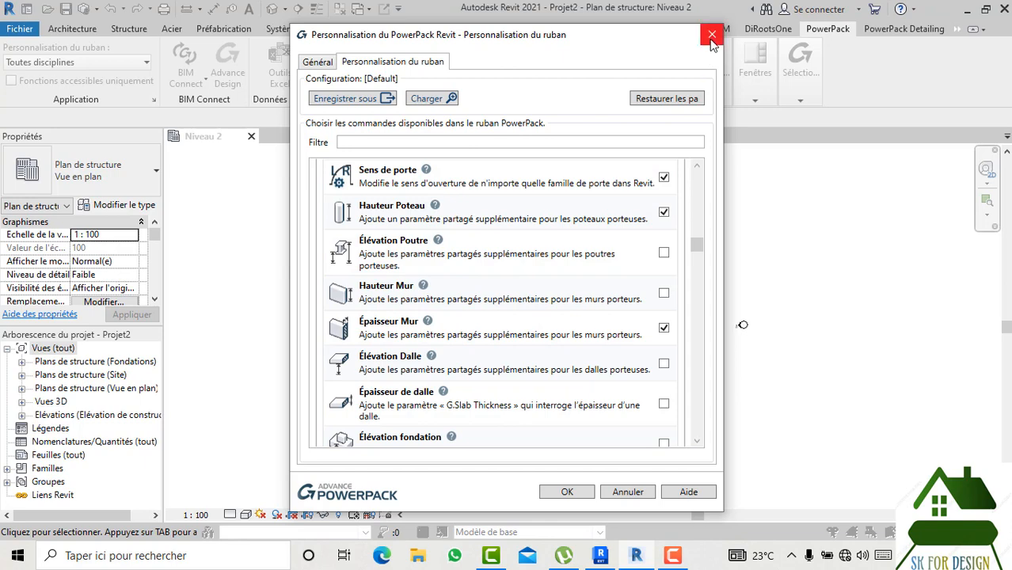
scroll(464, 198, "up", 5)
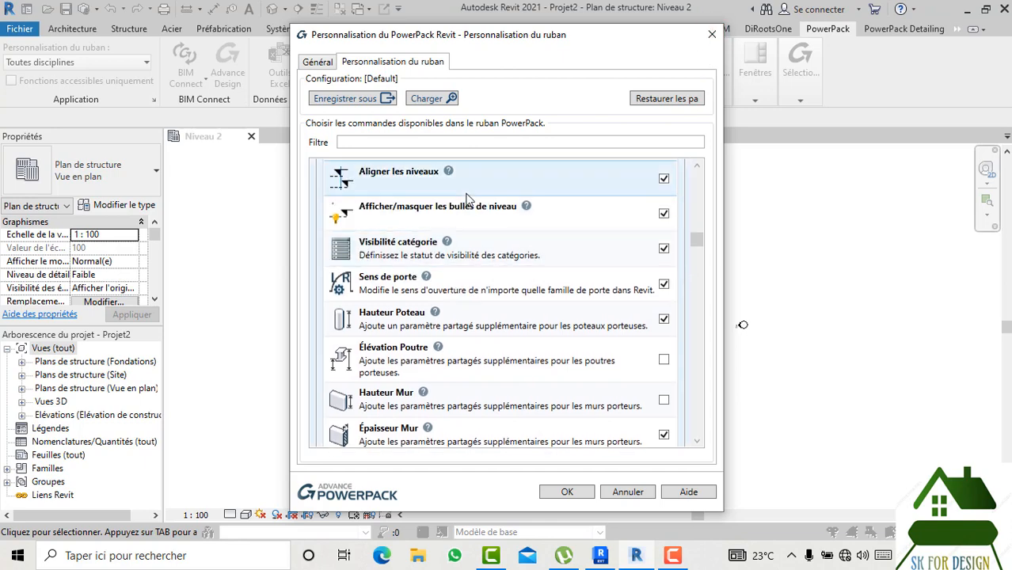
scroll(464, 198, "up", 10)
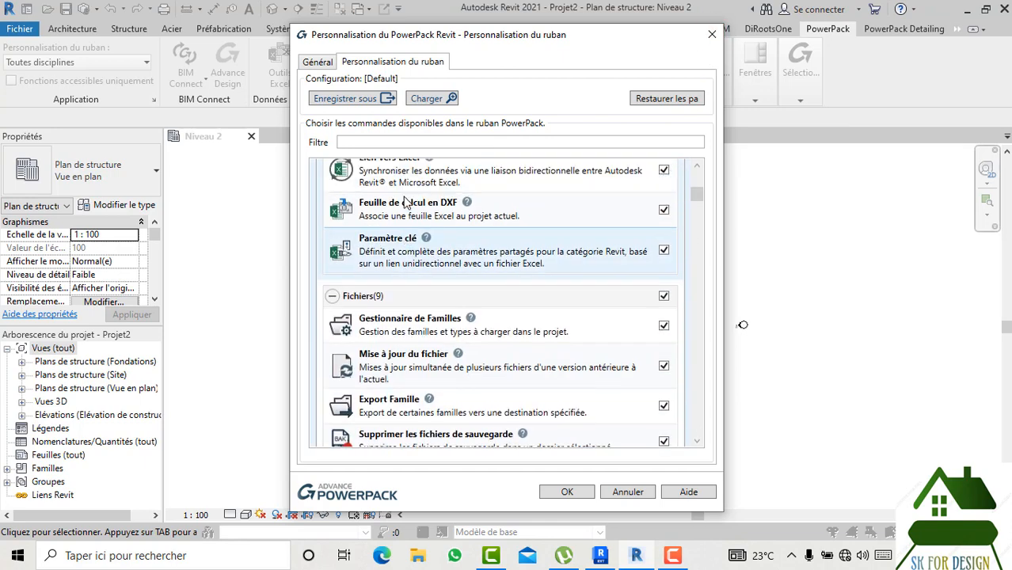
scroll(400, 184, "up", 3)
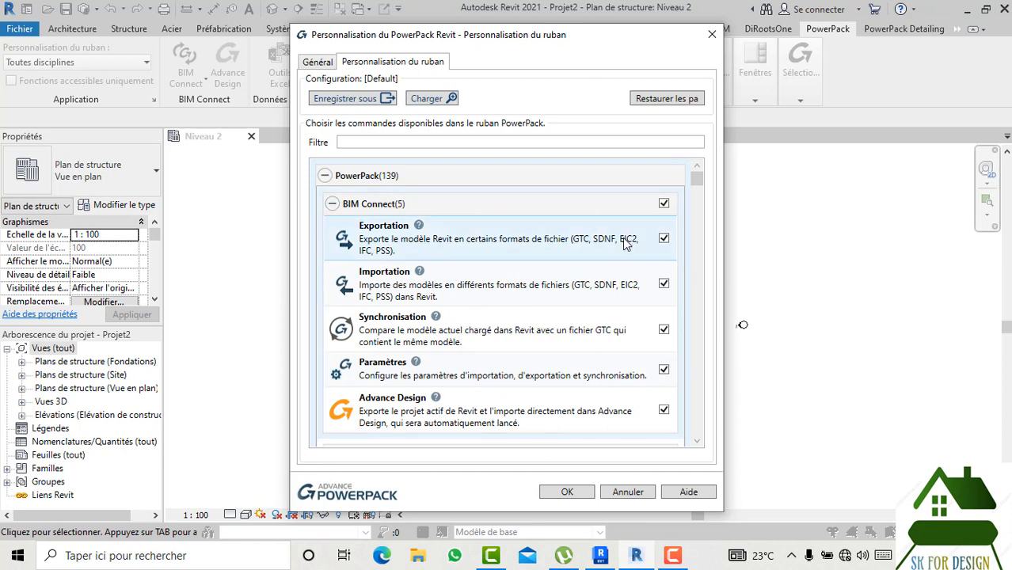
Disable and re-enable the Exportation, Importation and Synchronisation commands under BIM Connect, and cancel the ribbon customization
left_click(663, 239)
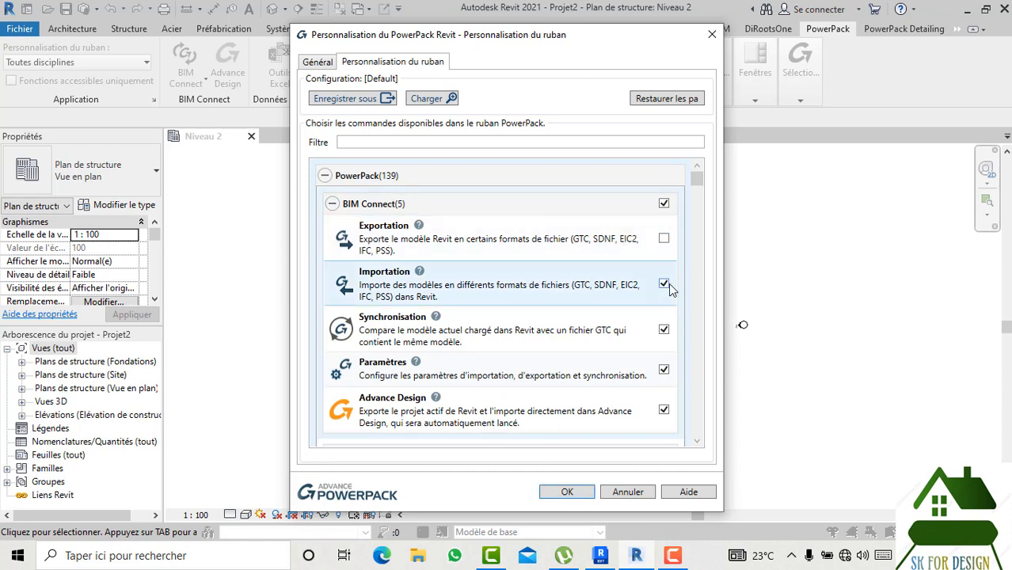
left_click(664, 283)
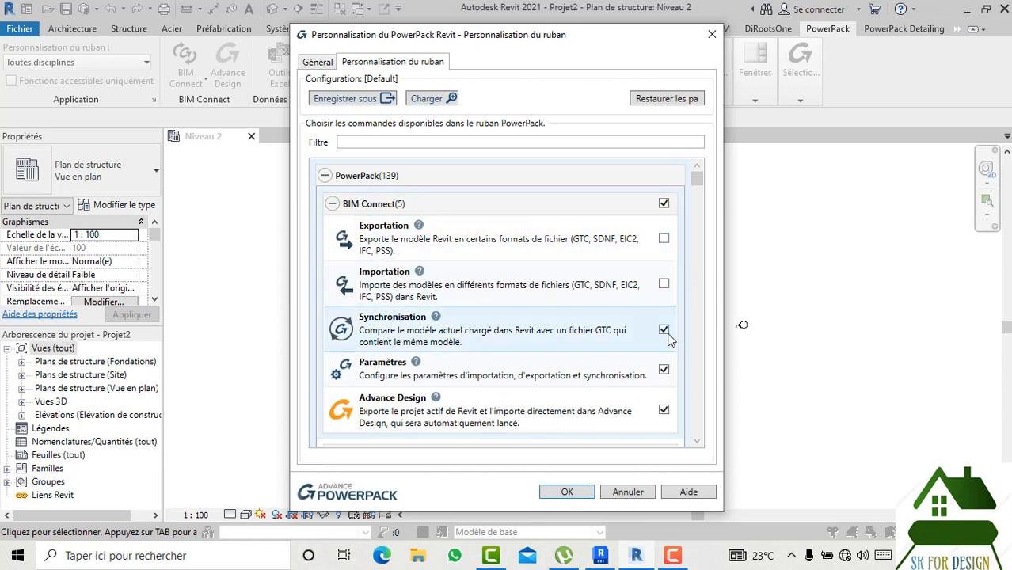
left_click(663, 330)
left_click(664, 284)
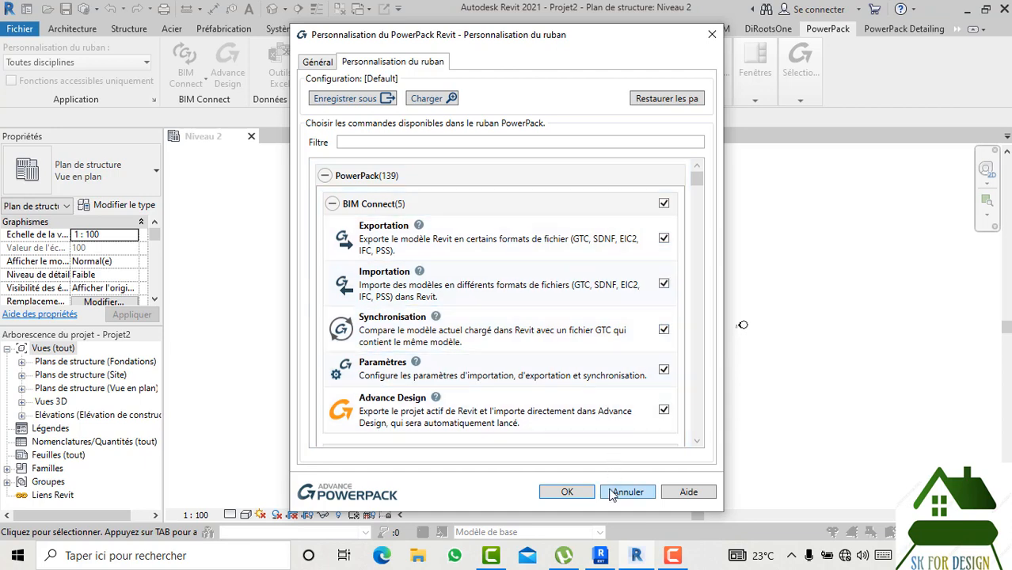
left_click(614, 495)
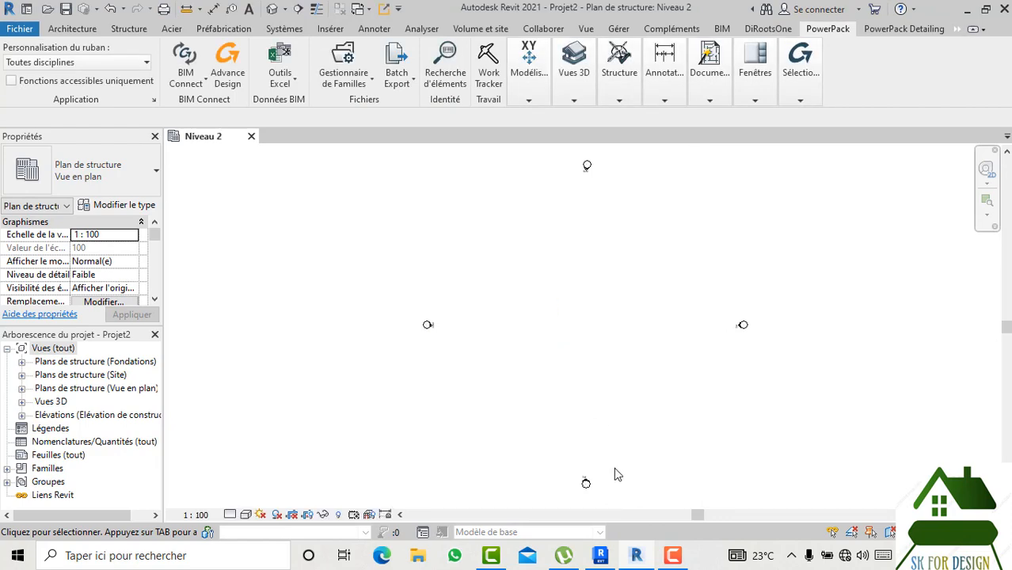
Switch to Revit 2023, close its ribbon customization settings and view the BIM Connect parameters, dismissing the licence manager
left_click(603, 557)
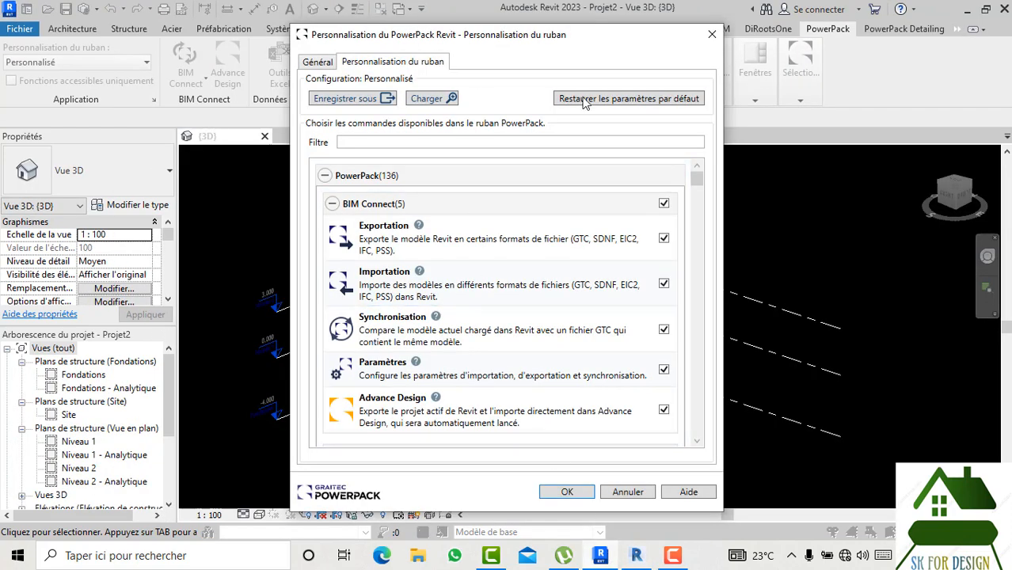
left_click(711, 34)
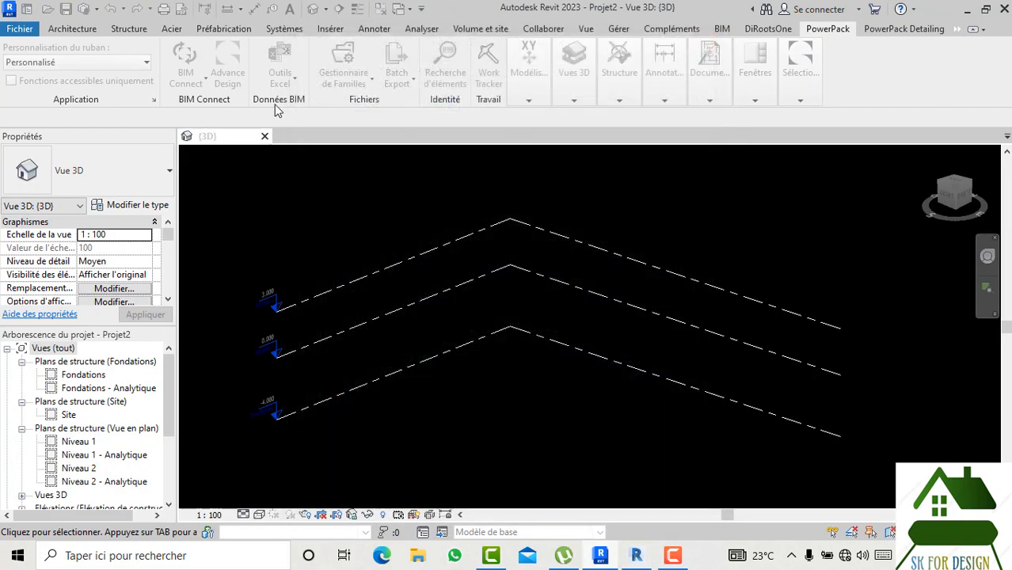
left_click(204, 85)
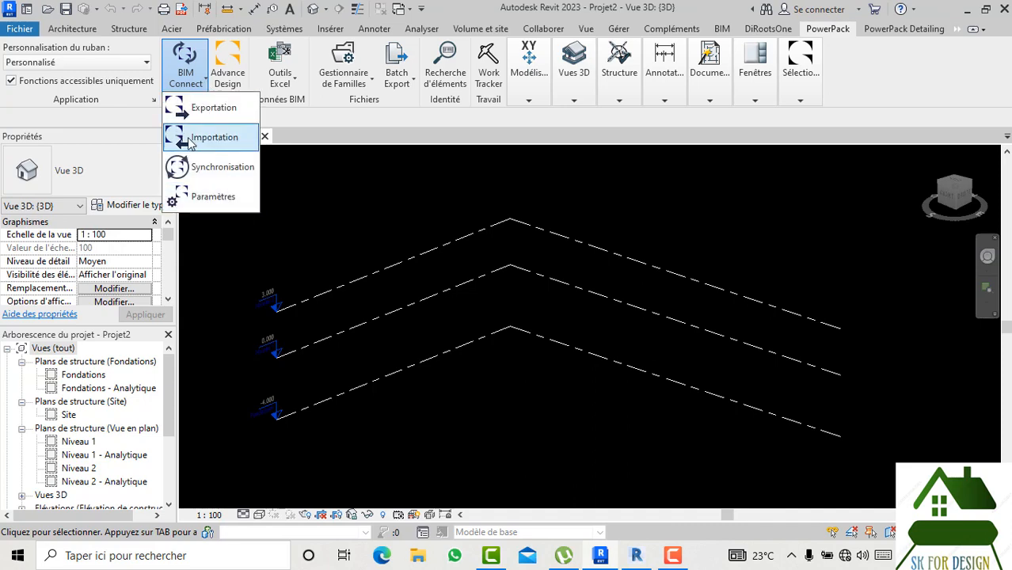
left_click(215, 198)
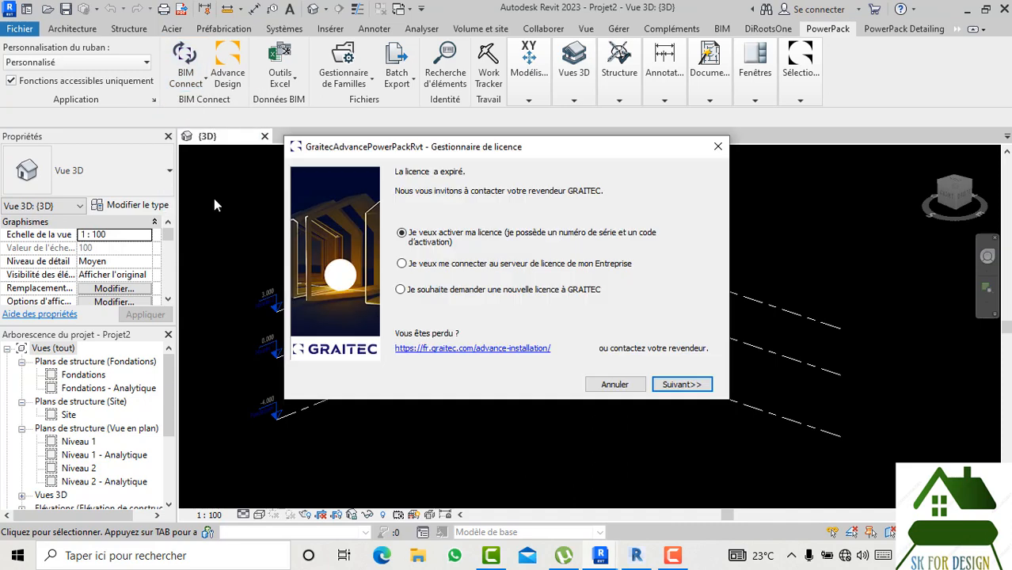
left_click(604, 386)
left_click(608, 384)
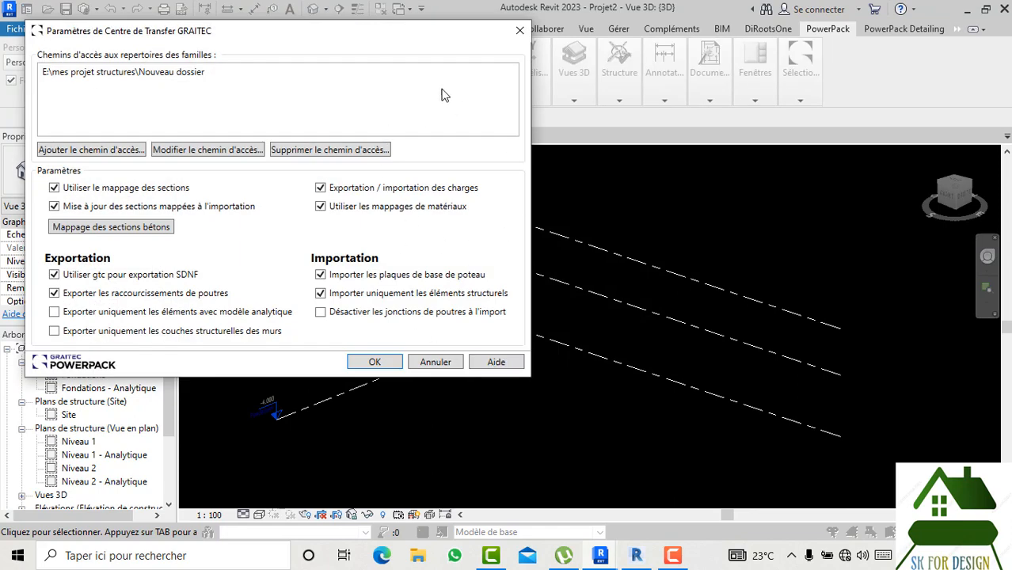
left_click(515, 31)
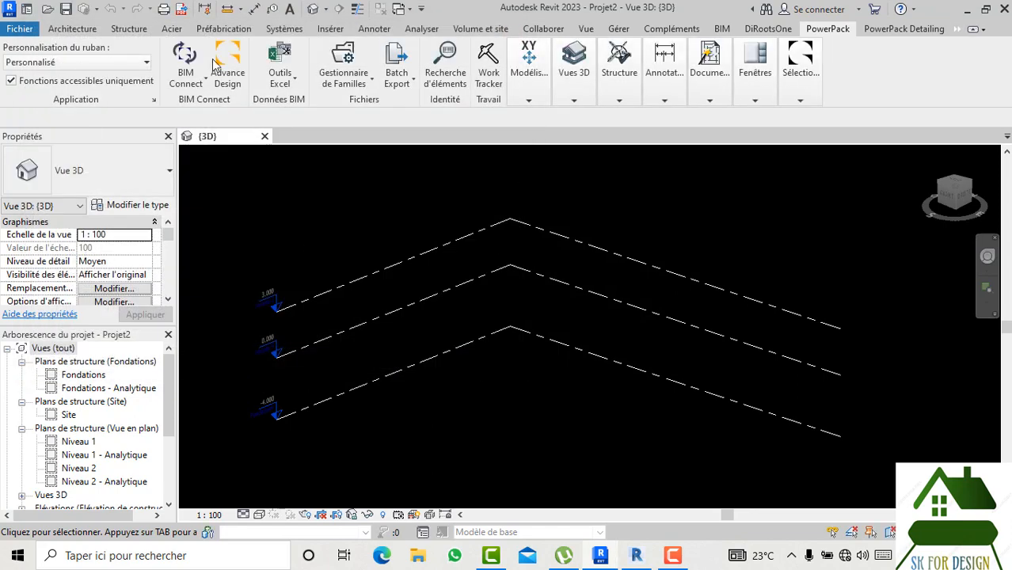
Review the available ribbon customization profiles in Revit 2023, keeping the Personnalisé profile
left_click(140, 67)
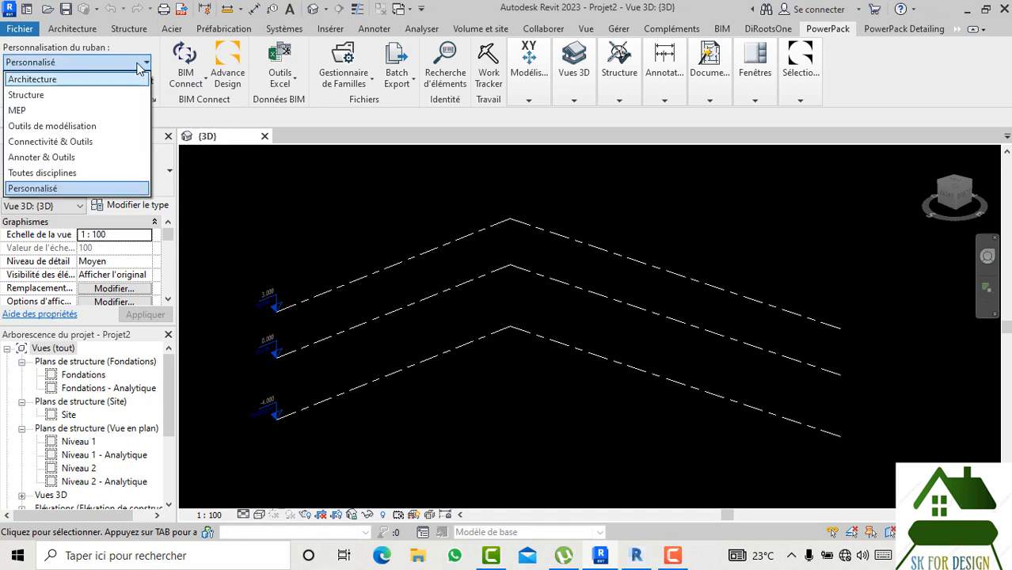
left_click(53, 190)
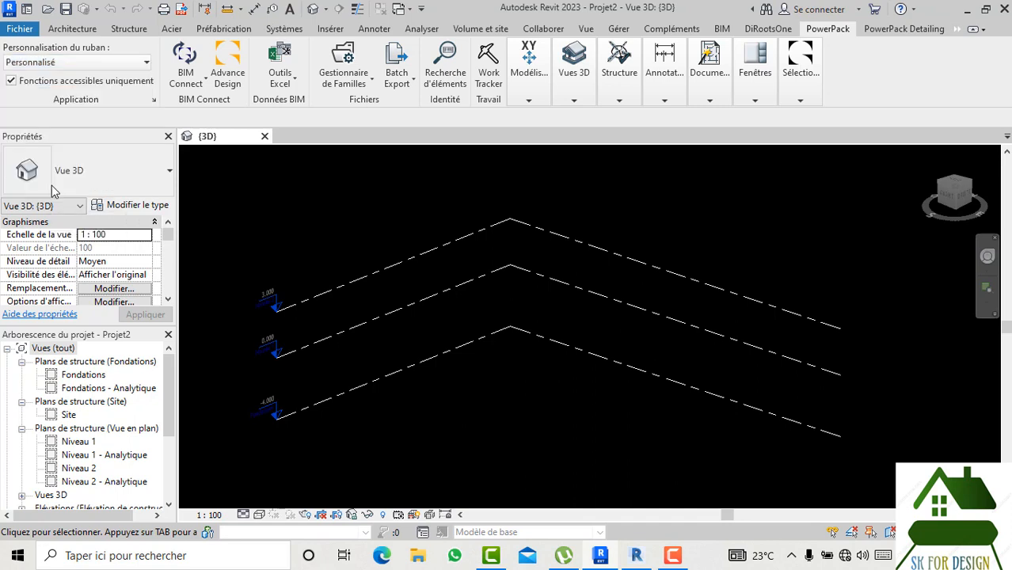
left_click(91, 62)
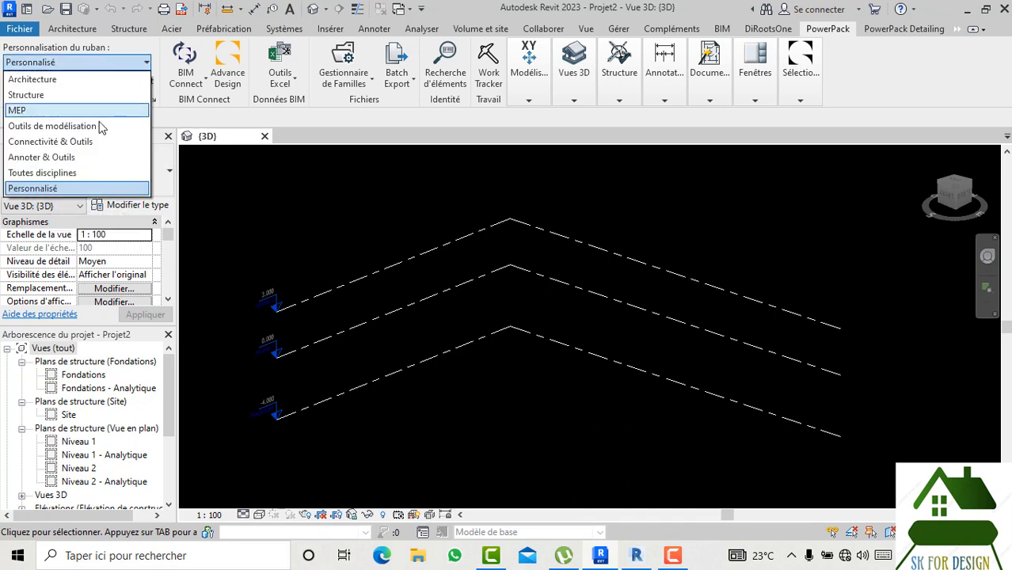
Switch to Revit 2021 and compare its ribbon customization profiles, window commands and PowerPack Detailing commands
left_click(637, 553)
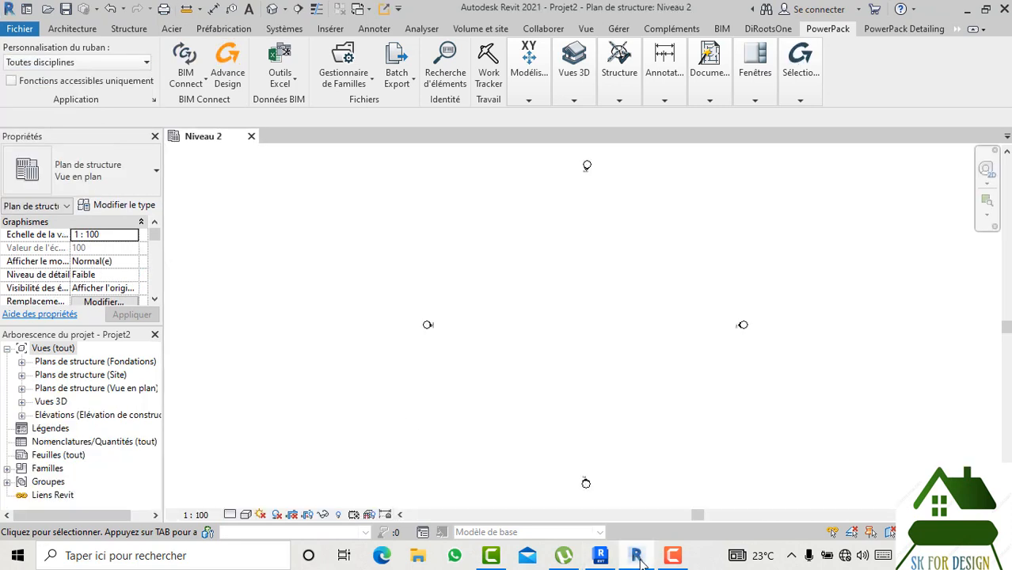
left_click(144, 66)
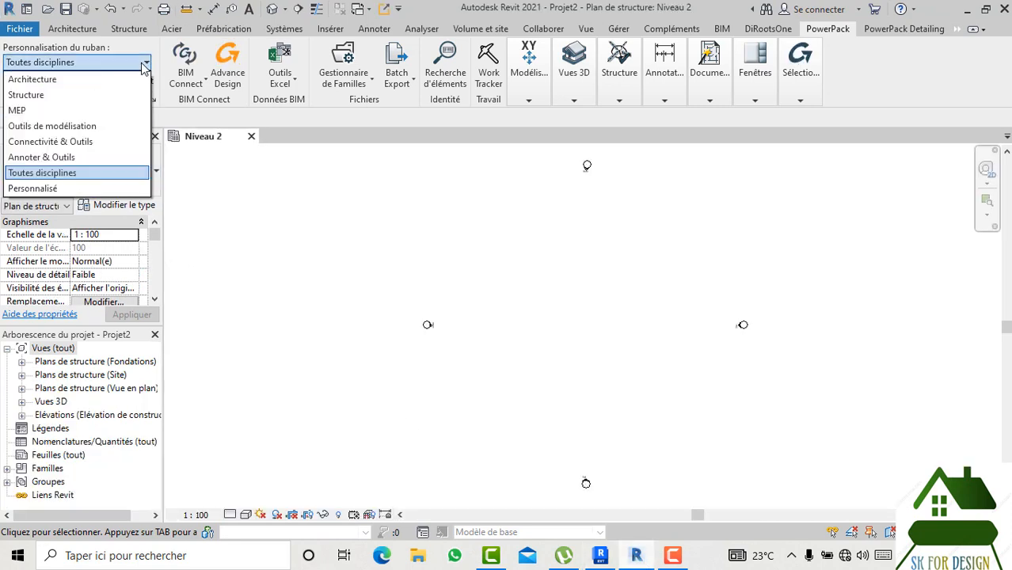
left_click(103, 66)
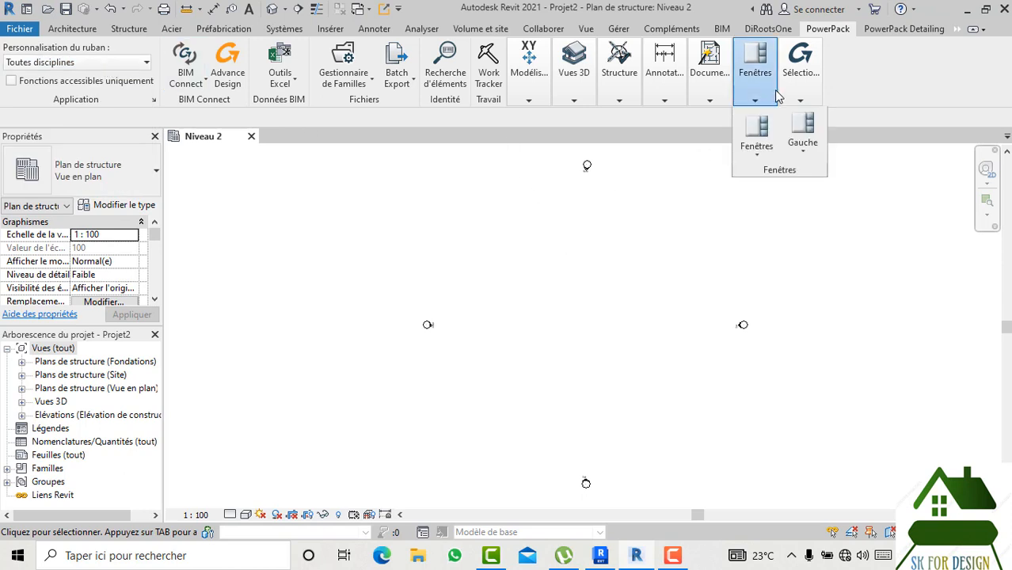
left_click(879, 30)
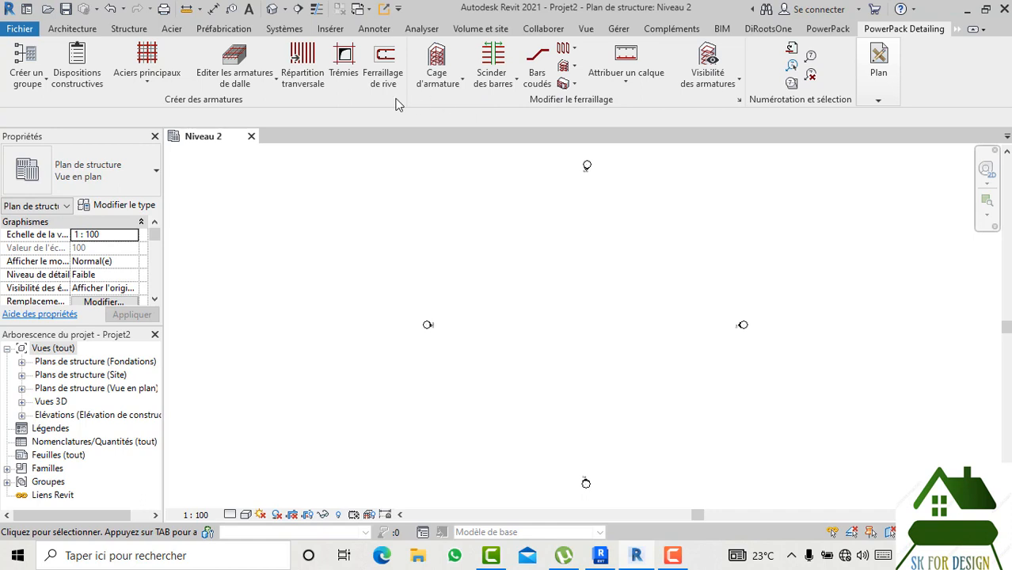
Open the PowerPack Excel link manager (Lien vers Excel) to view it, and close it without adding a link
left_click(828, 30)
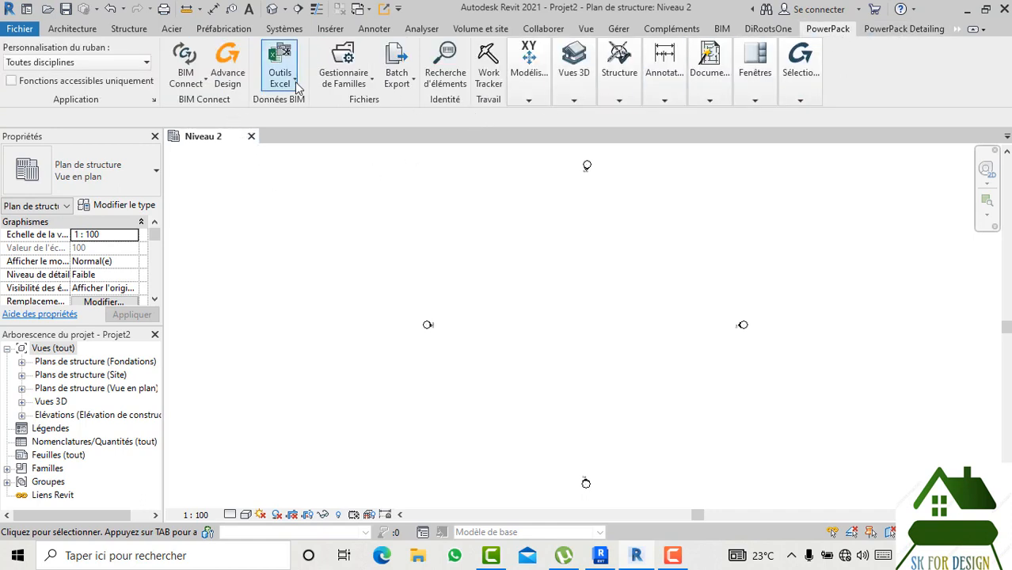
left_click(296, 84)
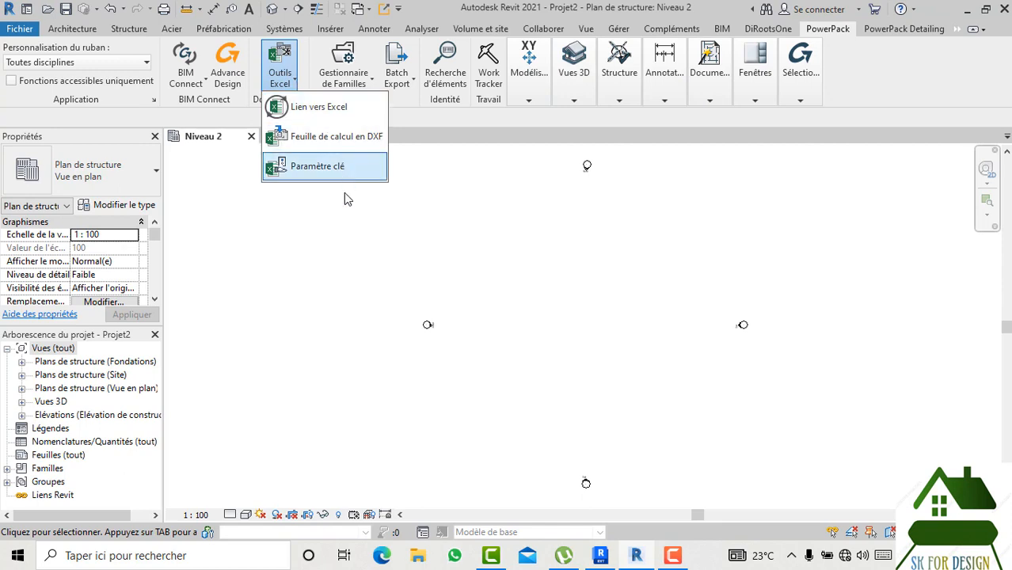
left_click(323, 109)
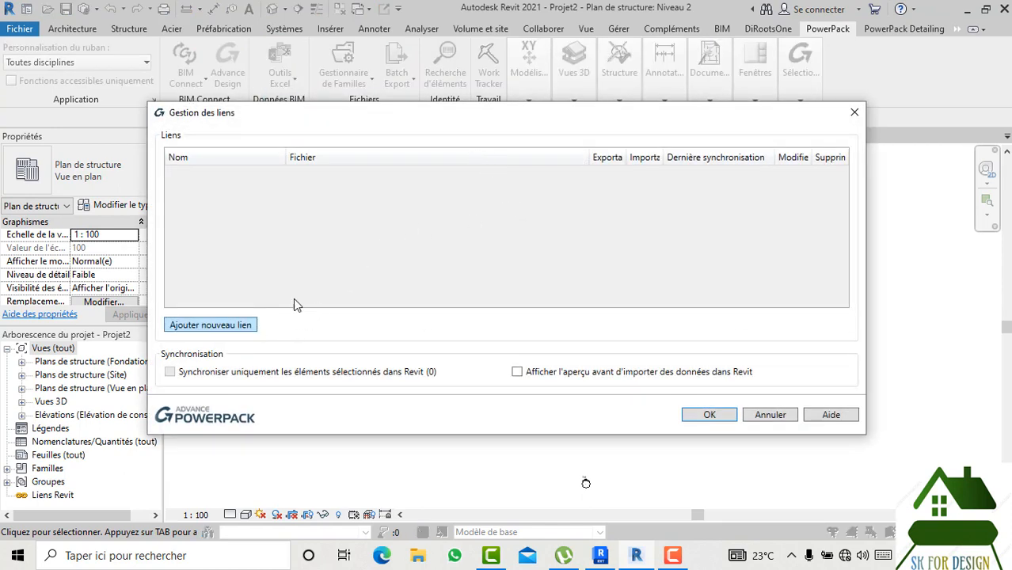
left_click(854, 112)
Display the Plan commands of PowerPack Detailing in Revit 2021, including the Liste de barres options
left_click(903, 29)
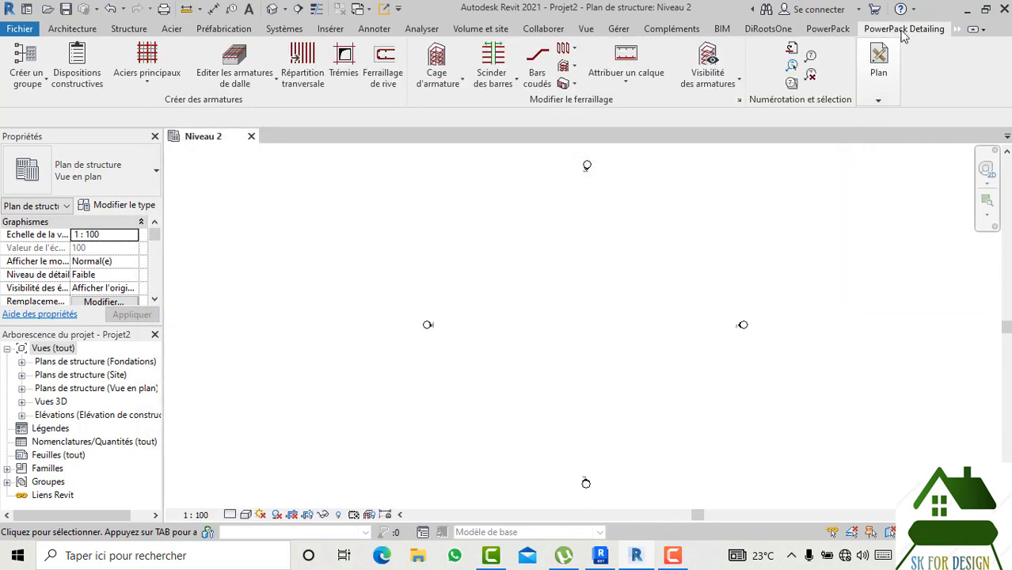
left_click(878, 75)
mouse_move(874, 83)
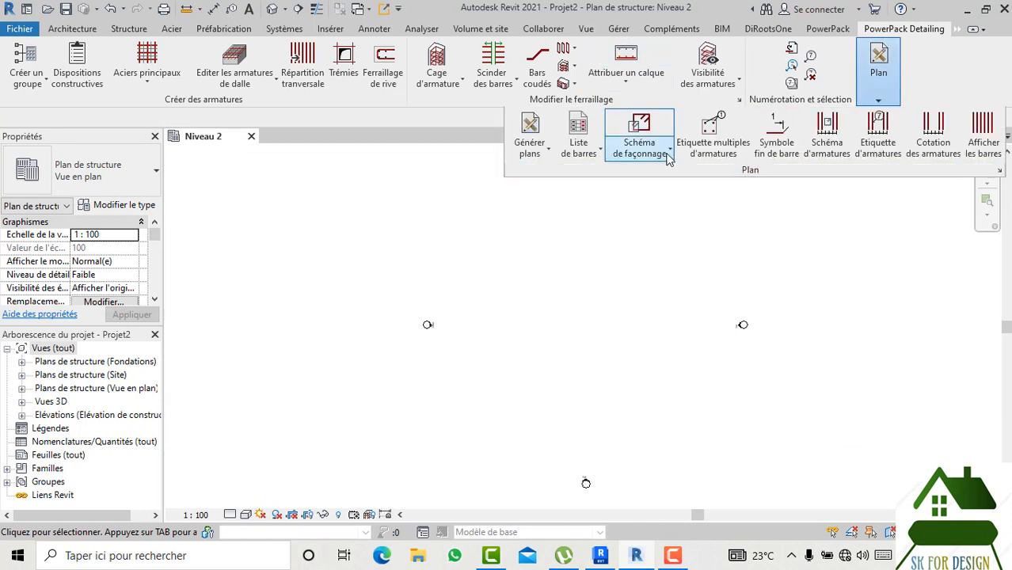
left_click(601, 152)
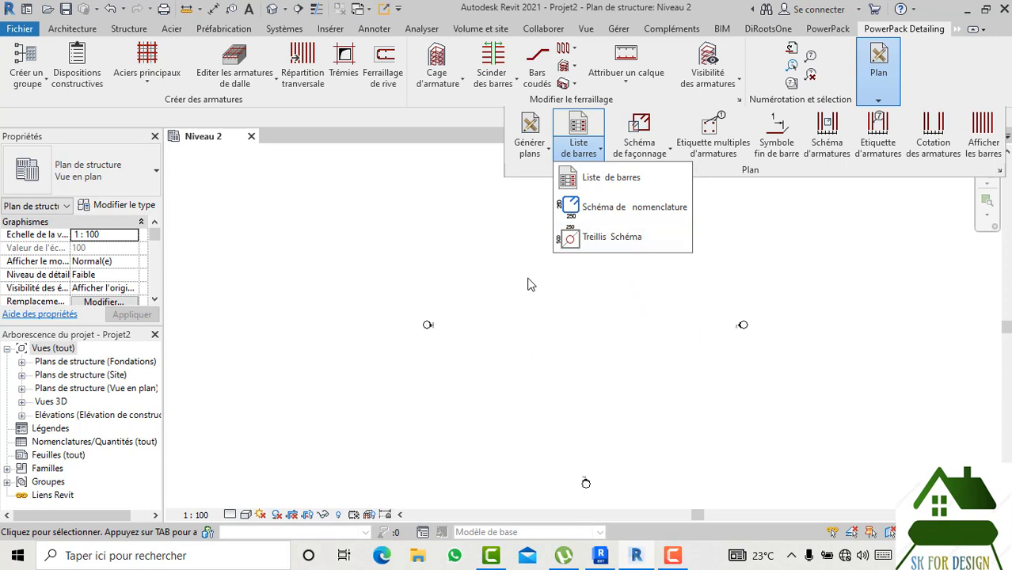
Switch to Revit 2023 and examine the Liste de barres options among its PowerPack Detailing Plan commands, including Aire de coffrage
left_click(603, 557)
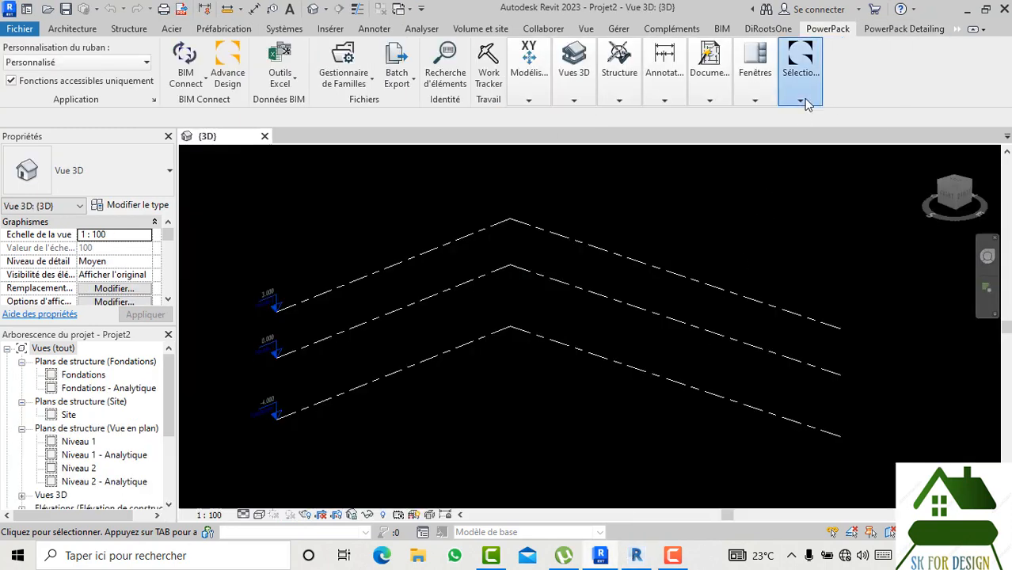
left_click(887, 30)
left_click(869, 76)
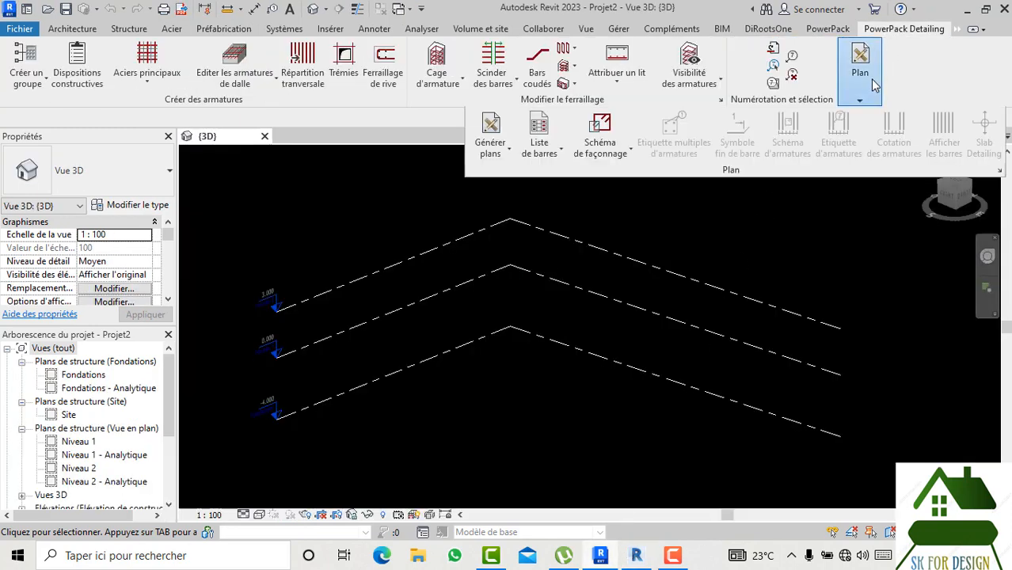
left_click(562, 152)
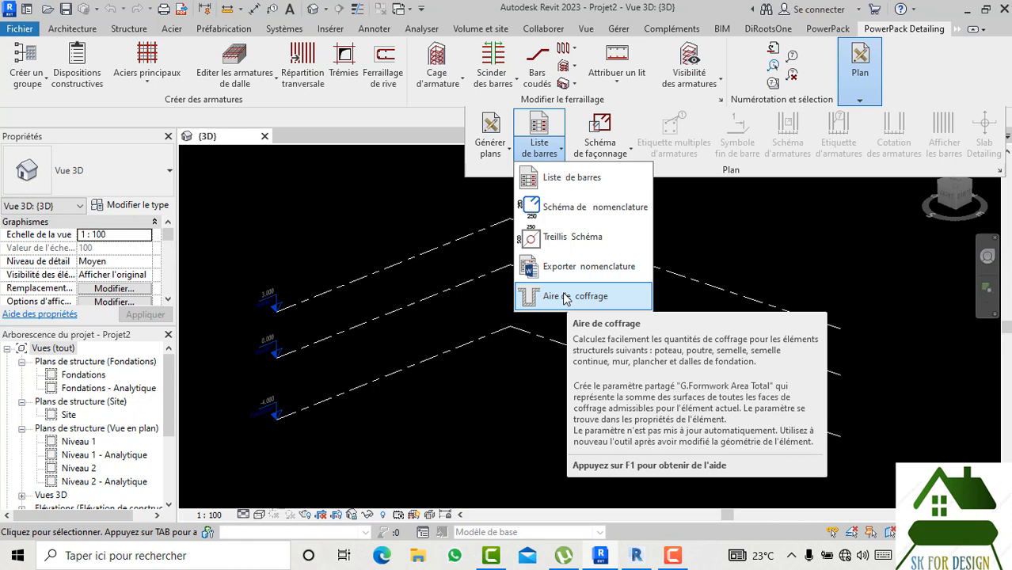
Close the Liste de barres options and review the PowerPack Detailing Plan commands once more
left_click(451, 201)
left_click(691, 241)
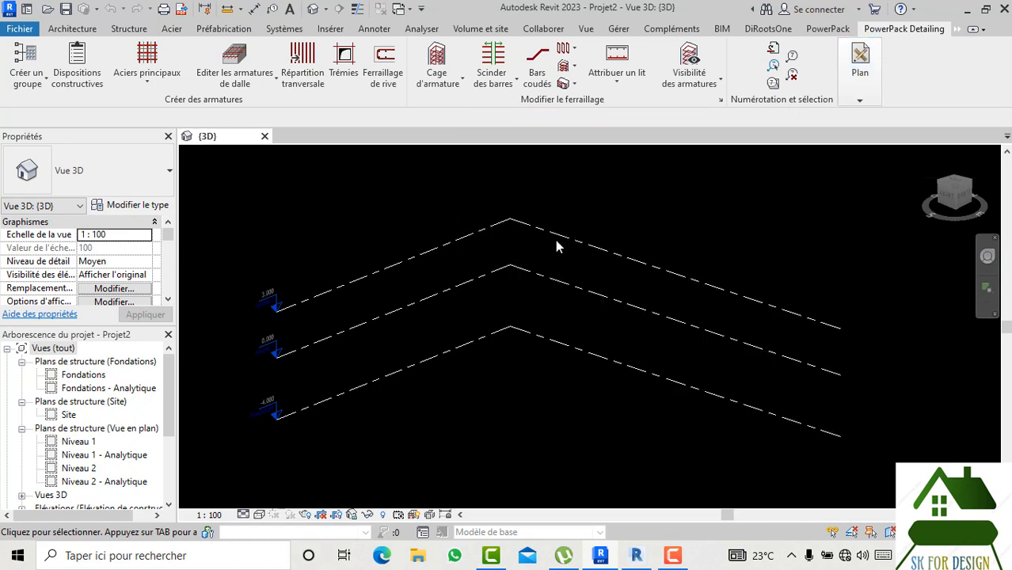
scroll(637, 231, "down", 2)
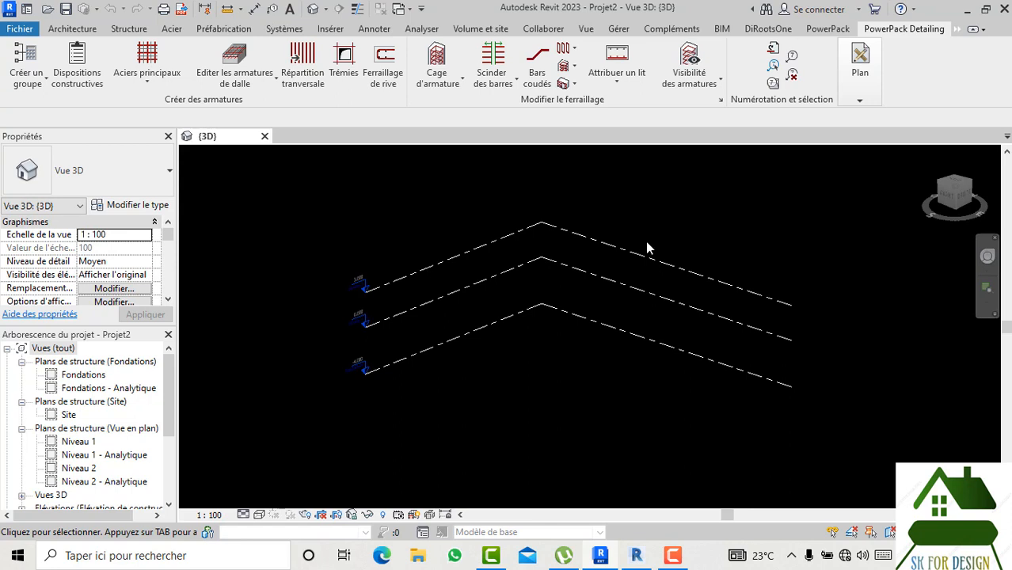
left_click(860, 100)
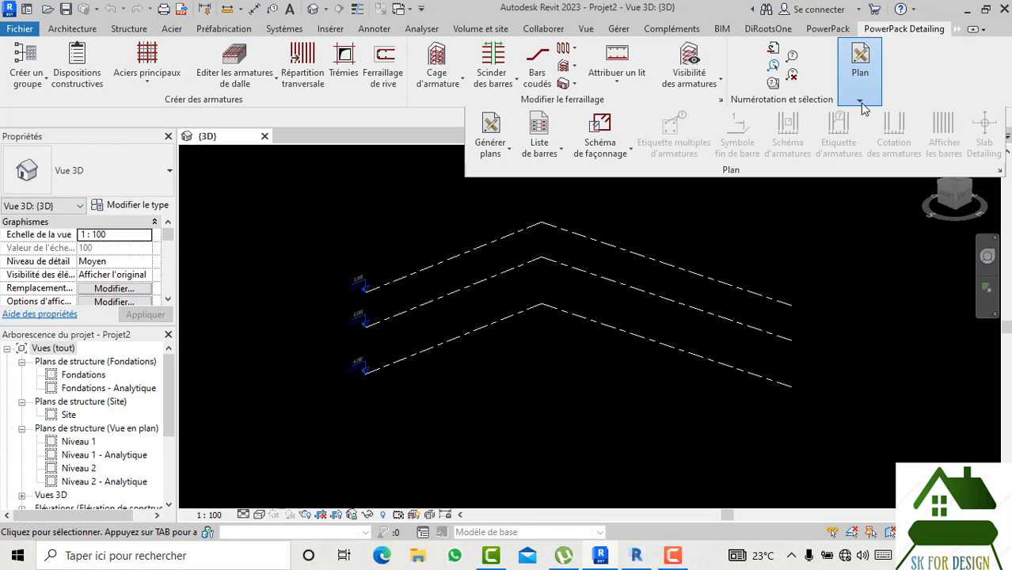
scroll(716, 263, "down", 2)
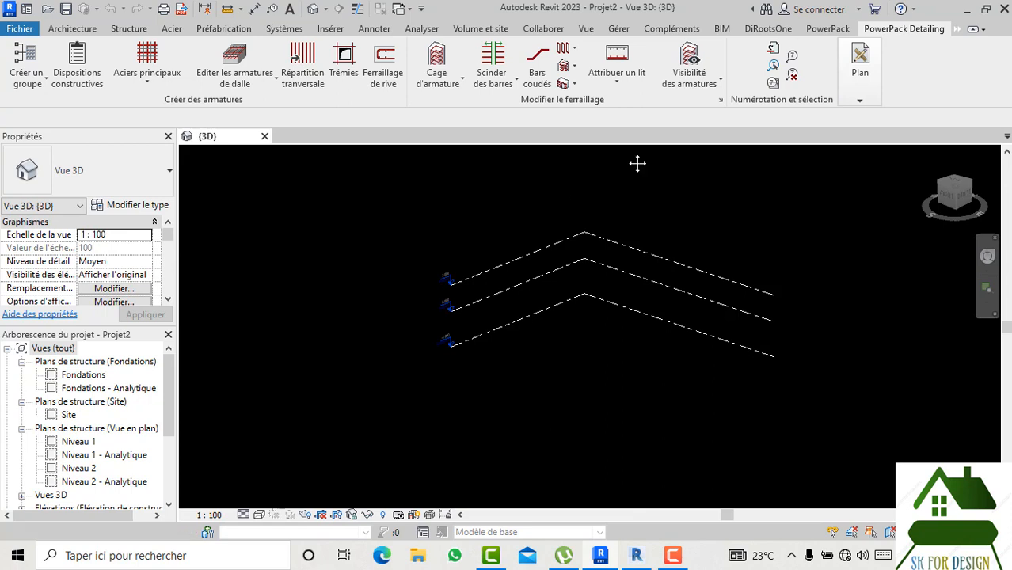
middle_click_drag(637, 163, 614, 203)
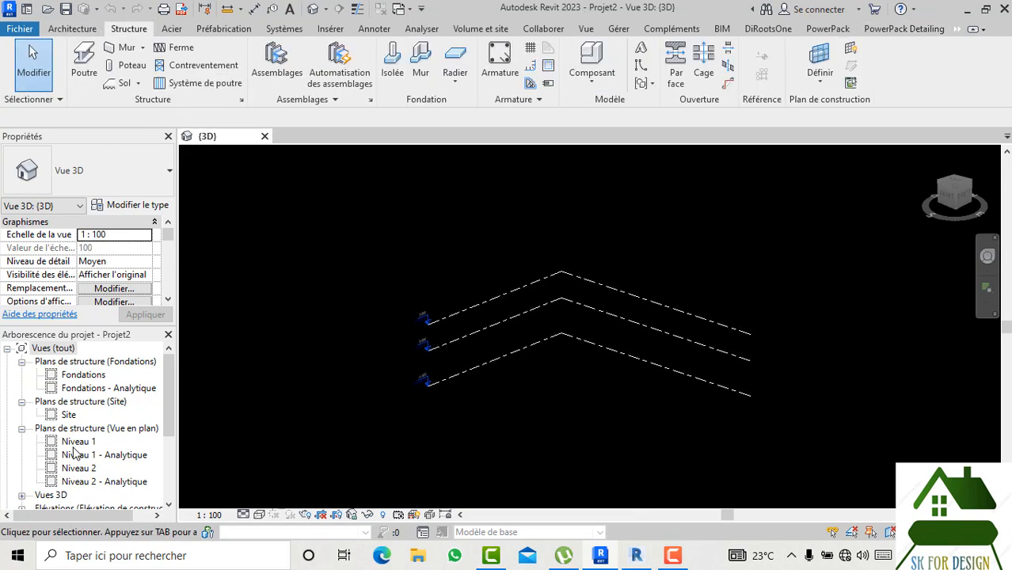
Open the Niveau 1 structural plan view of the project
scroll(84, 443, "down", 4)
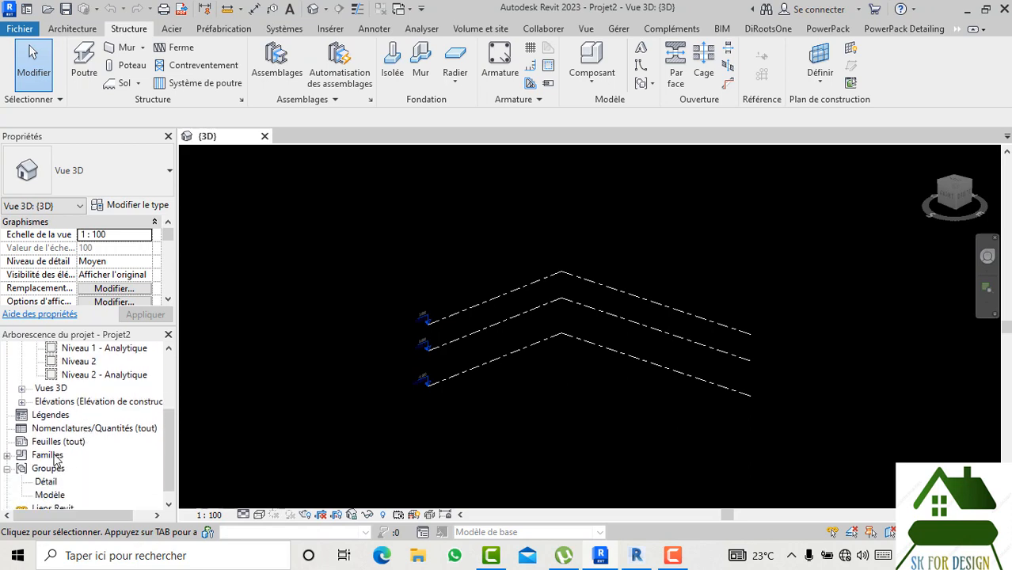
scroll(57, 404, "up", 2)
scroll(57, 400, "up", 1)
double_click(79, 428)
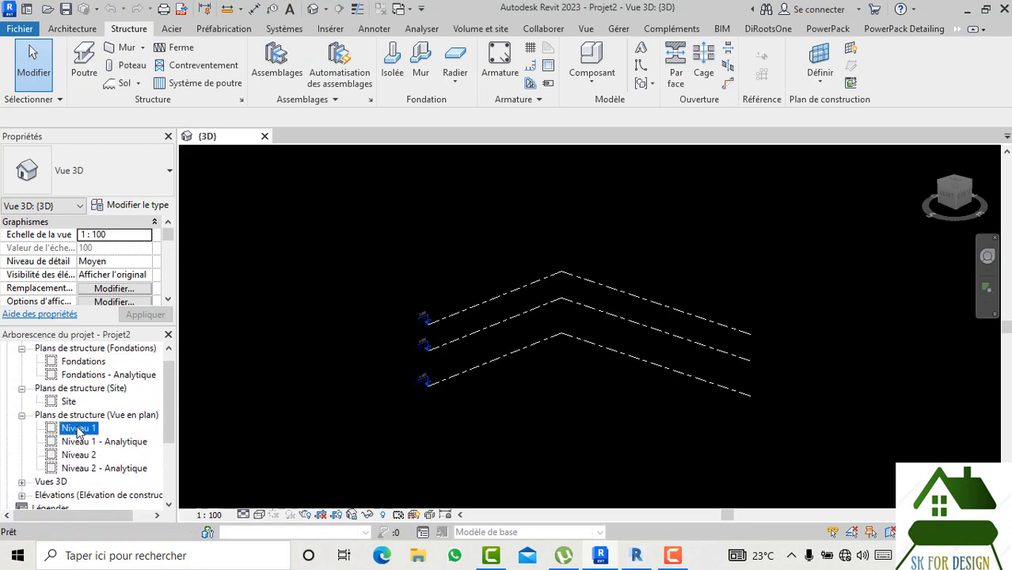
Place a horizontal Béton - Poutre rectangulaire 300 x 600mm beam about 4 m long near the middle of the Niveau 1 plan
left_click(85, 72)
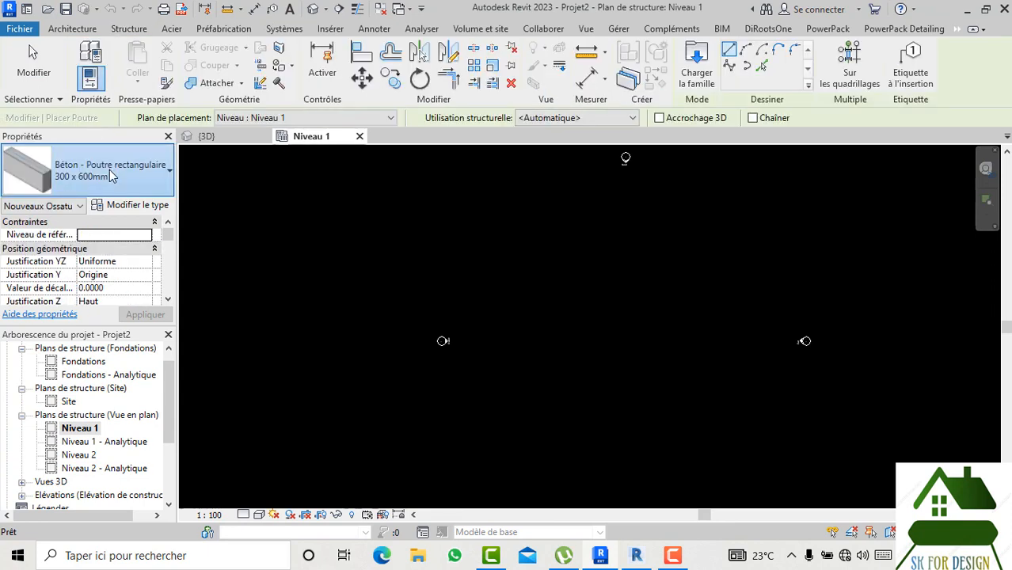
left_click(109, 169)
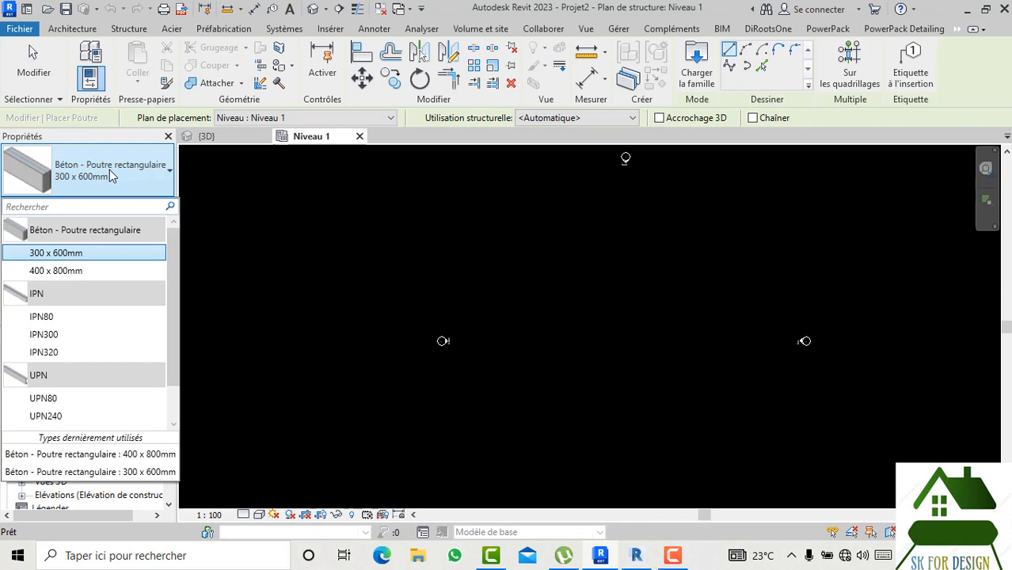
left_click(83, 253)
scroll(571, 269, "up", 1)
left_click(540, 331)
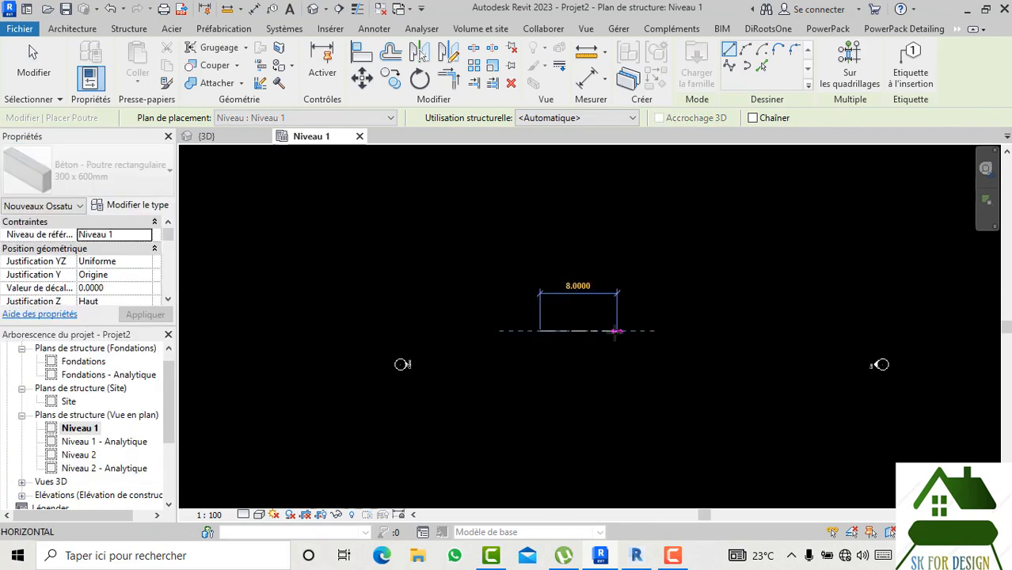
key("Escape")
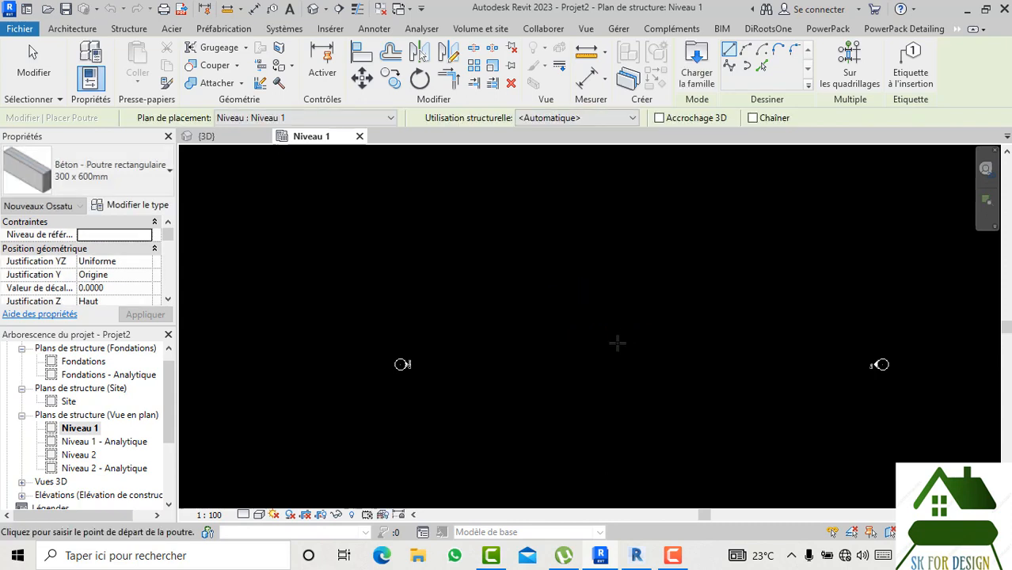
left_click(600, 351)
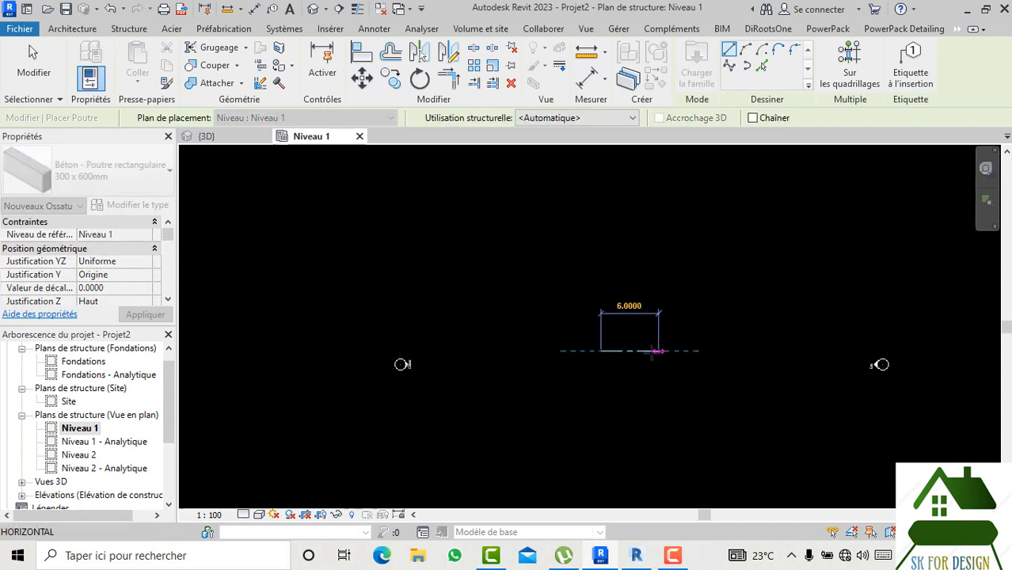
left_click(639, 351)
key("Escape")
key("Escape")
scroll(616, 362, "up", 1)
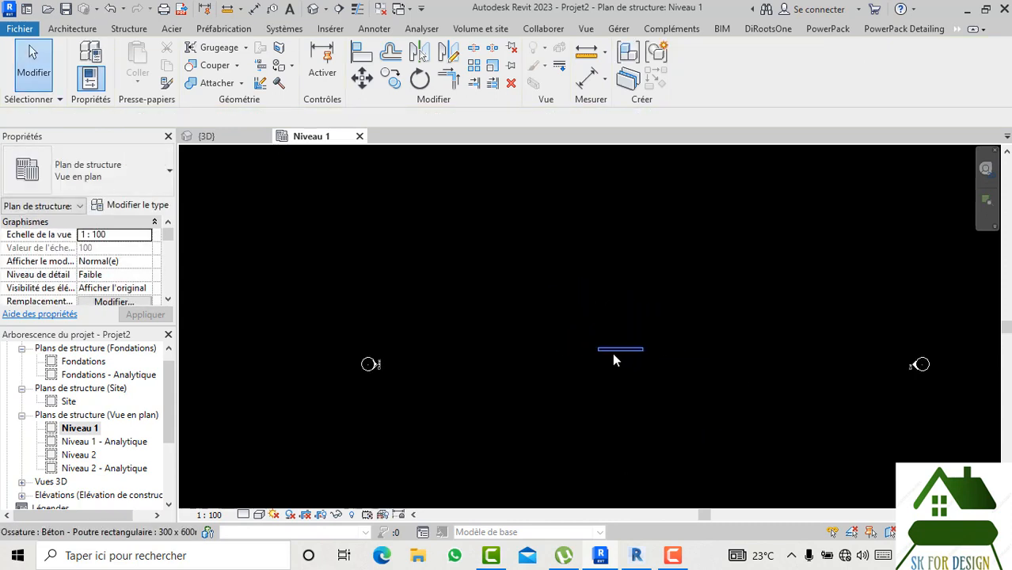
Generate the beam's reinforcement from the 3D view with PowerPack Detailing's Dispositions constructives, and close the Status du calcul dialog
left_click(318, 10)
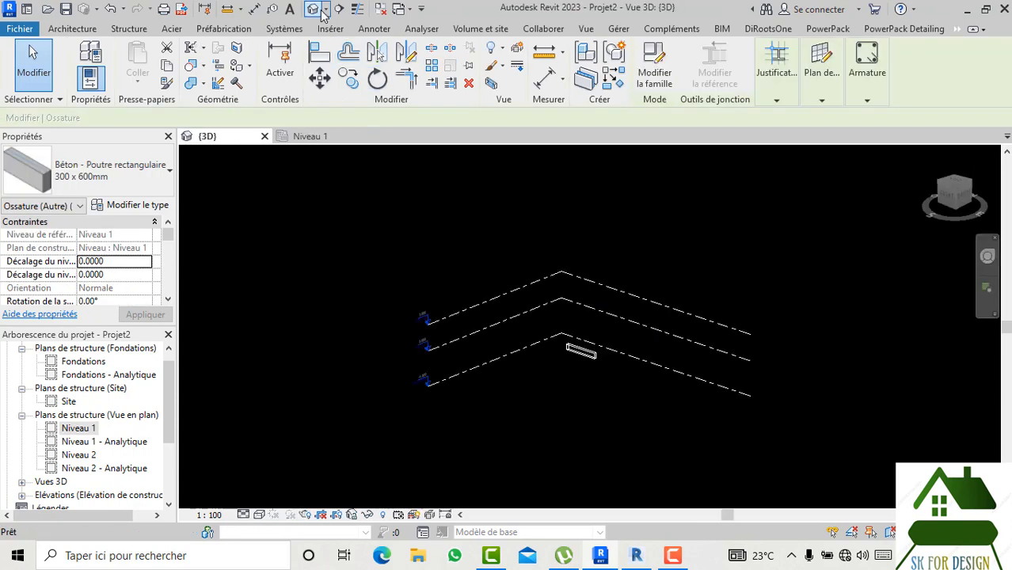
scroll(594, 357, "up", 5)
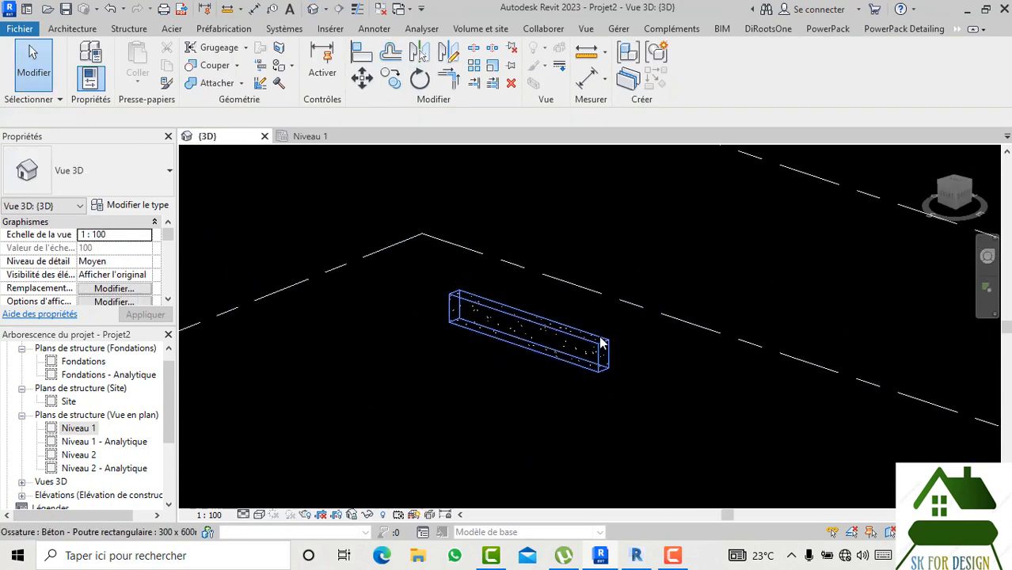
left_click(601, 342)
left_click(577, 410)
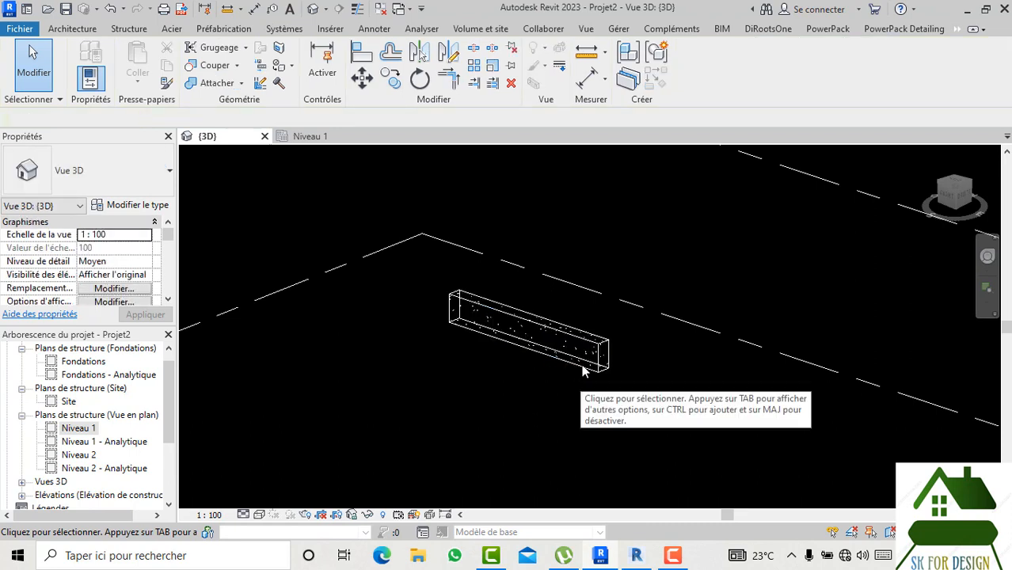
left_click(583, 349)
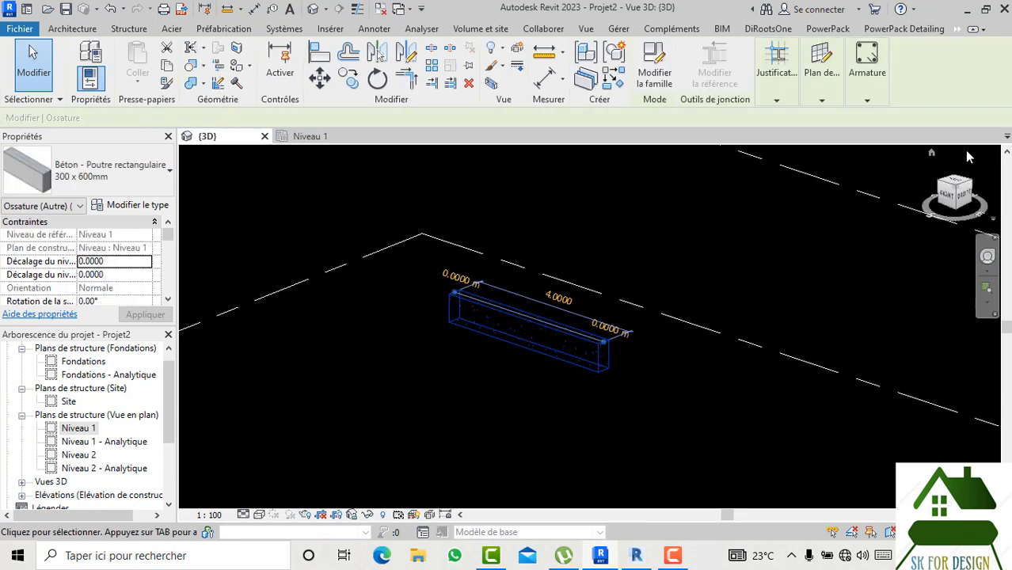
left_click(869, 32)
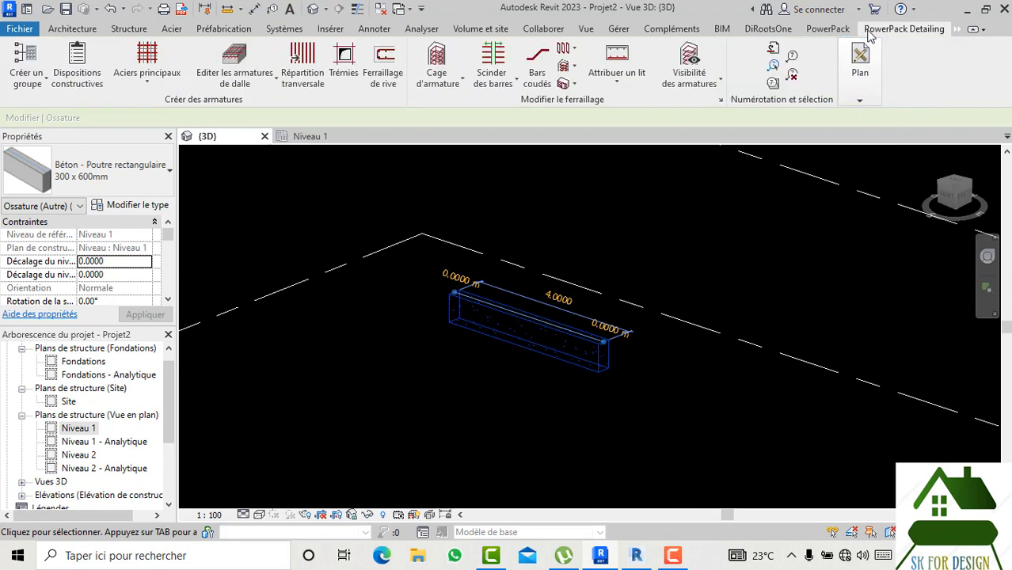
left_click(95, 65)
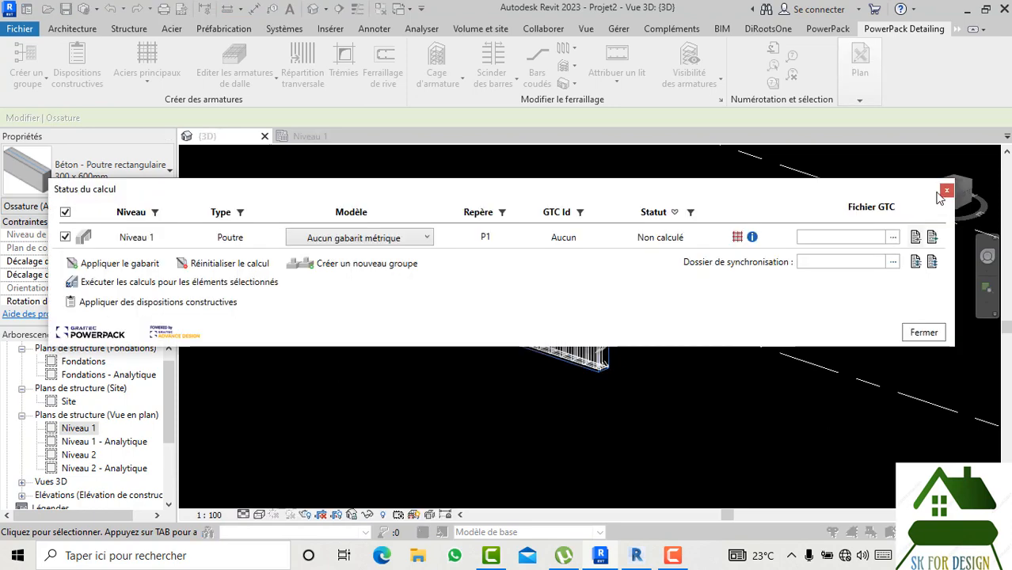
left_click(946, 191)
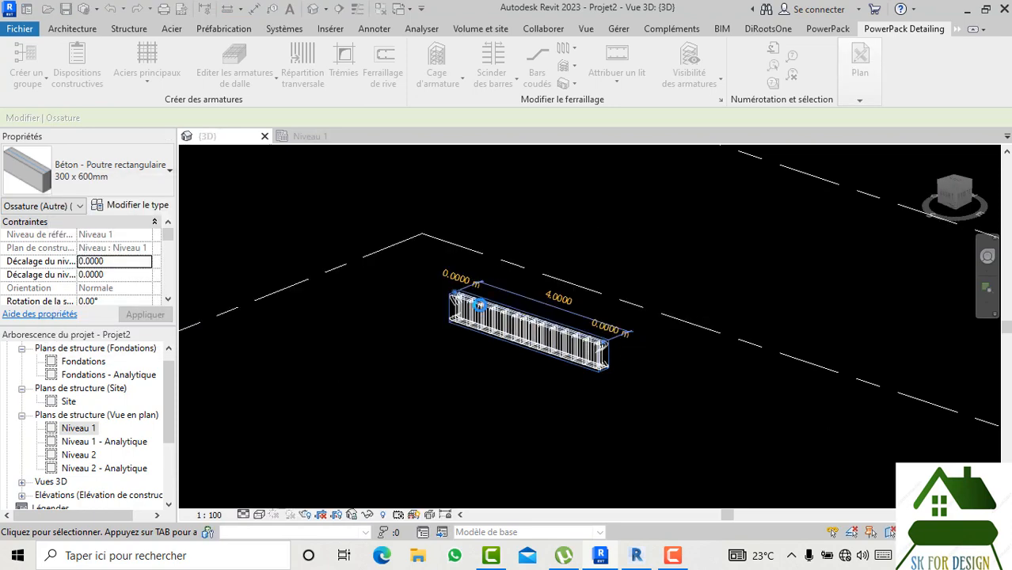
Examine the longitudinal bars and stirrups of the beam's reinforcement cage in 3D, including from the front side
scroll(479, 305, "up", 3)
scroll(516, 327, "up", 1)
left_click(512, 423)
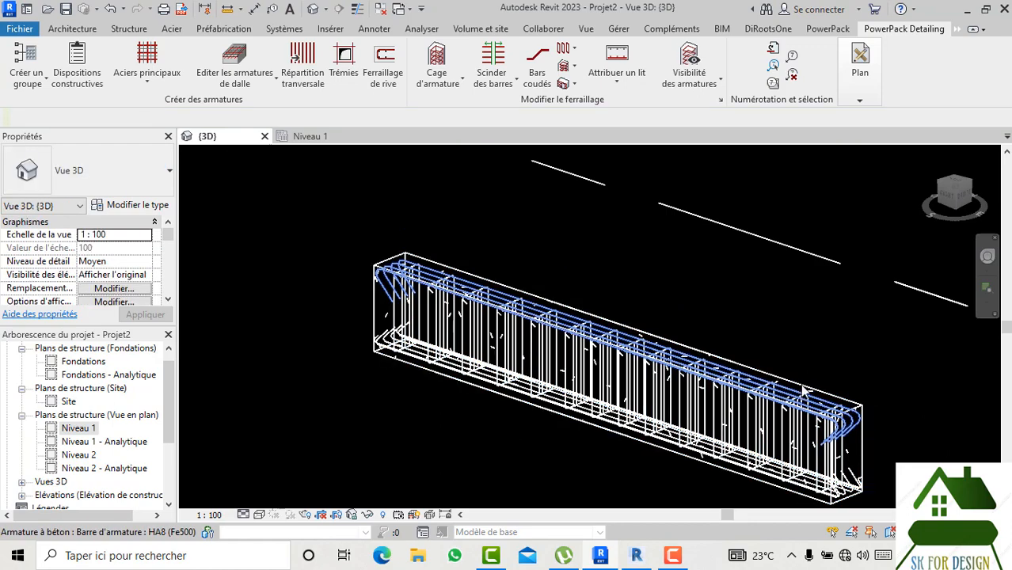
scroll(817, 345, "down", 2)
left_click_drag(959, 203, 295, 202)
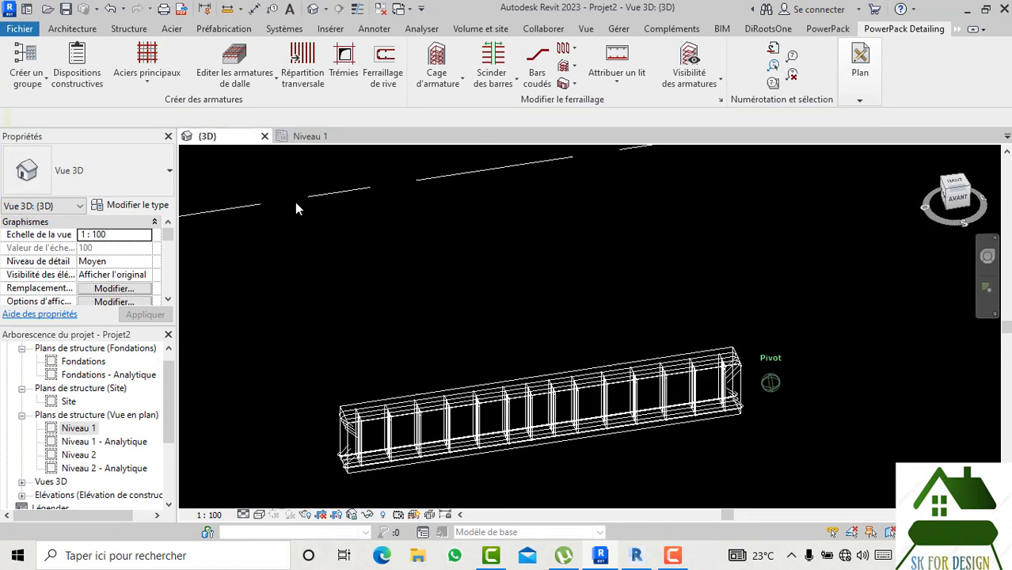
scroll(485, 365, "up", 5)
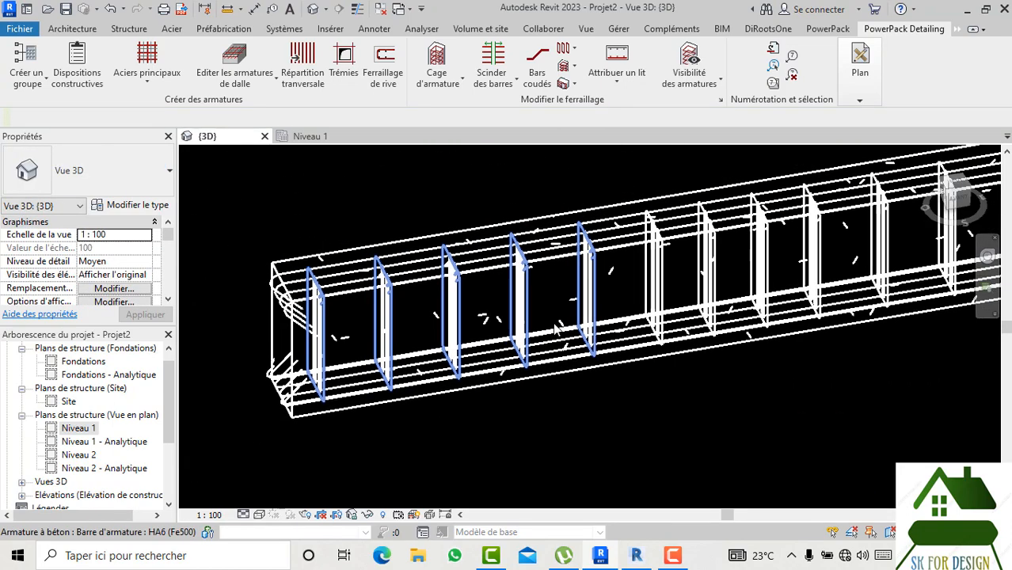
scroll(491, 443, "down", 3)
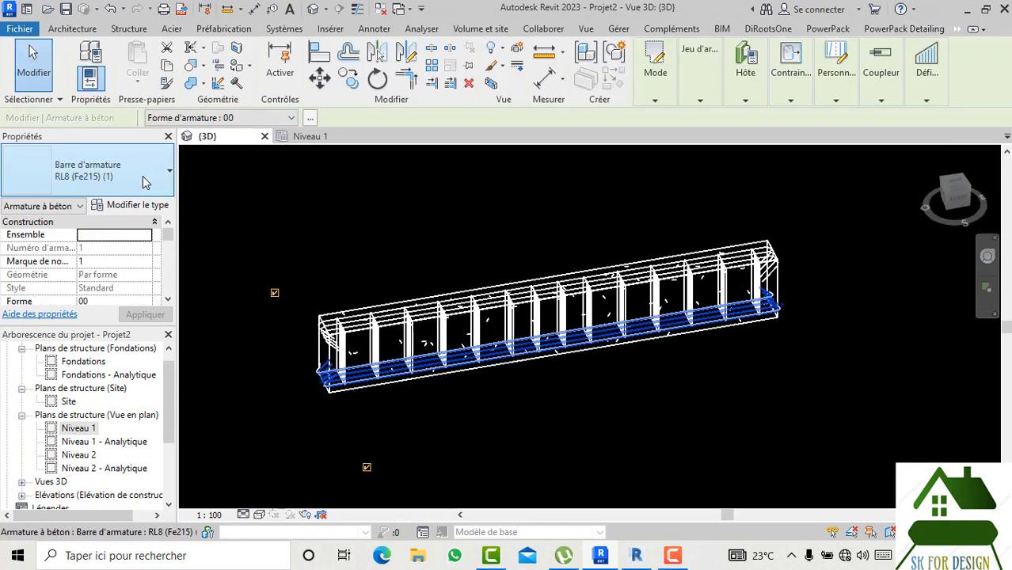
Try to change the type of the beam's bottom longitudinal bars to HA12 (Fe400)
left_click(143, 181)
scroll(56, 361, "down", 2)
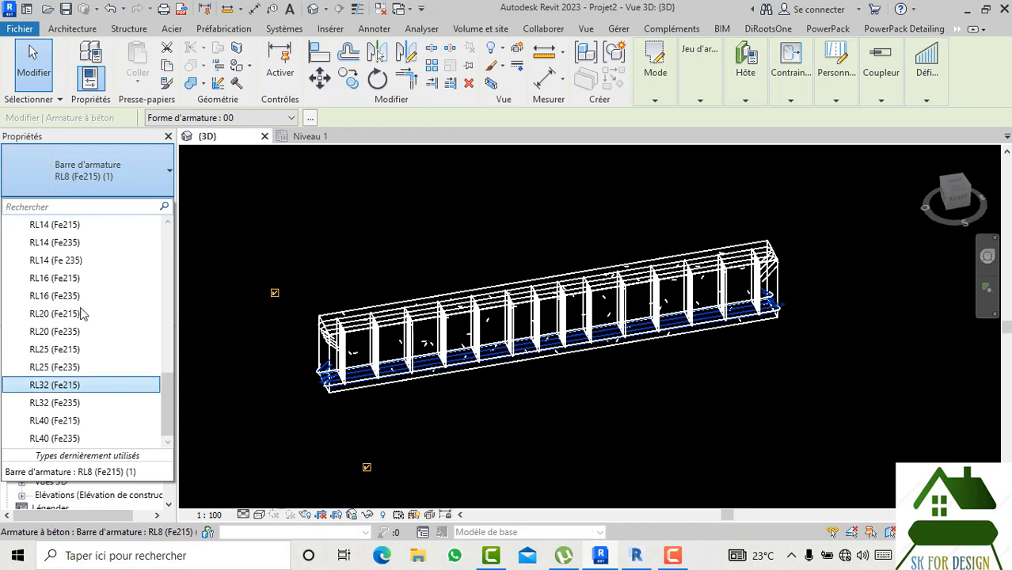
scroll(80, 336, "up", 5)
scroll(79, 278, "up", 4)
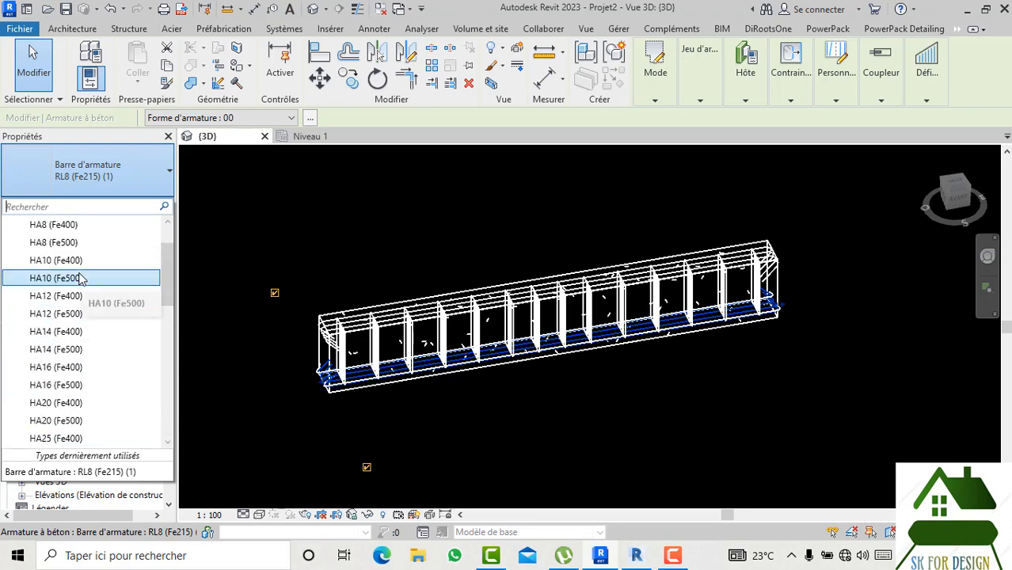
left_click(69, 296)
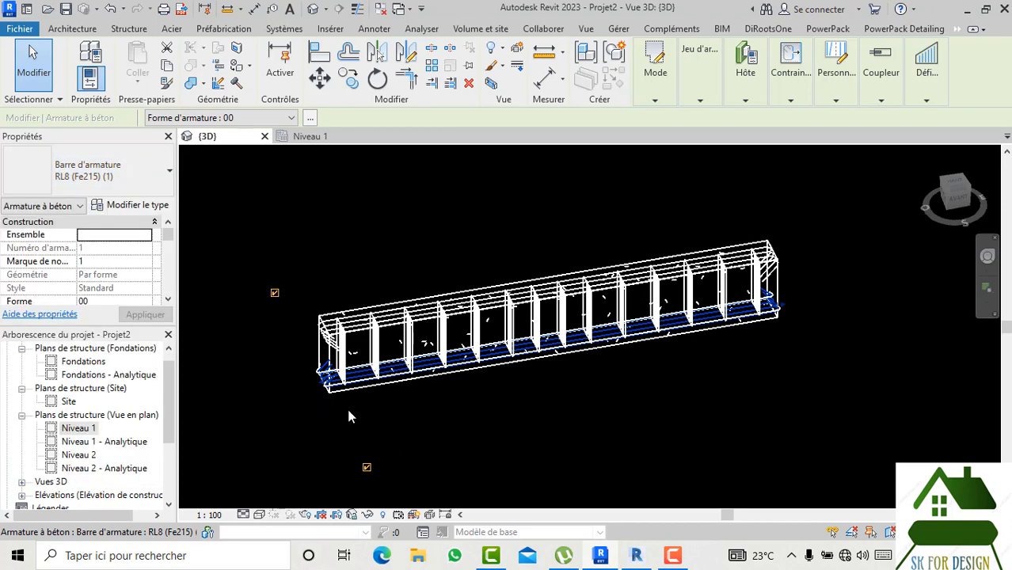
left_click(352, 410)
Set the detail level of the 3D view to Elevé and check how the beam's bars are displayed
scroll(348, 408, "up", 4)
scroll(328, 408, "down", 5)
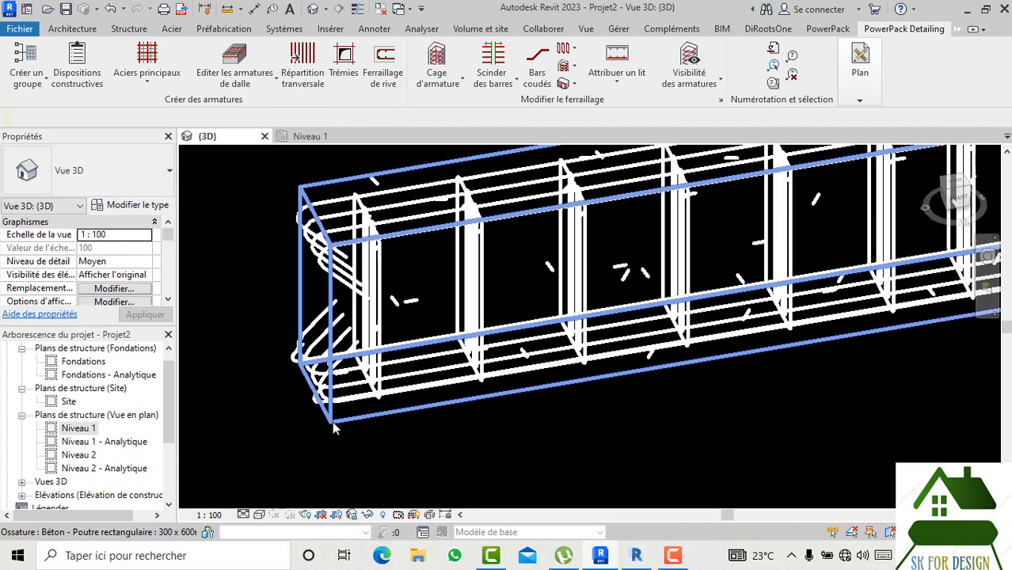
left_click(244, 515)
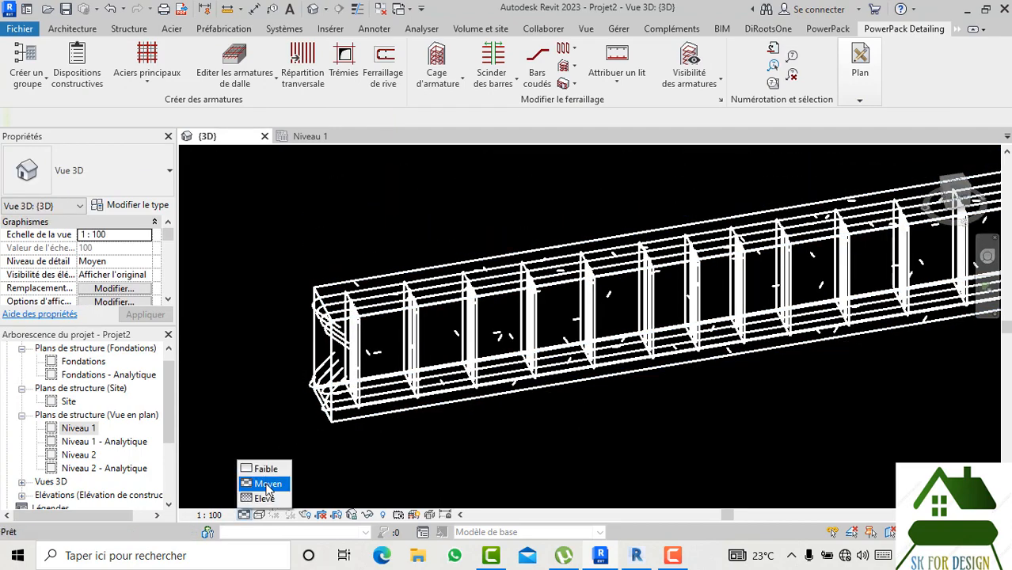
left_click(266, 498)
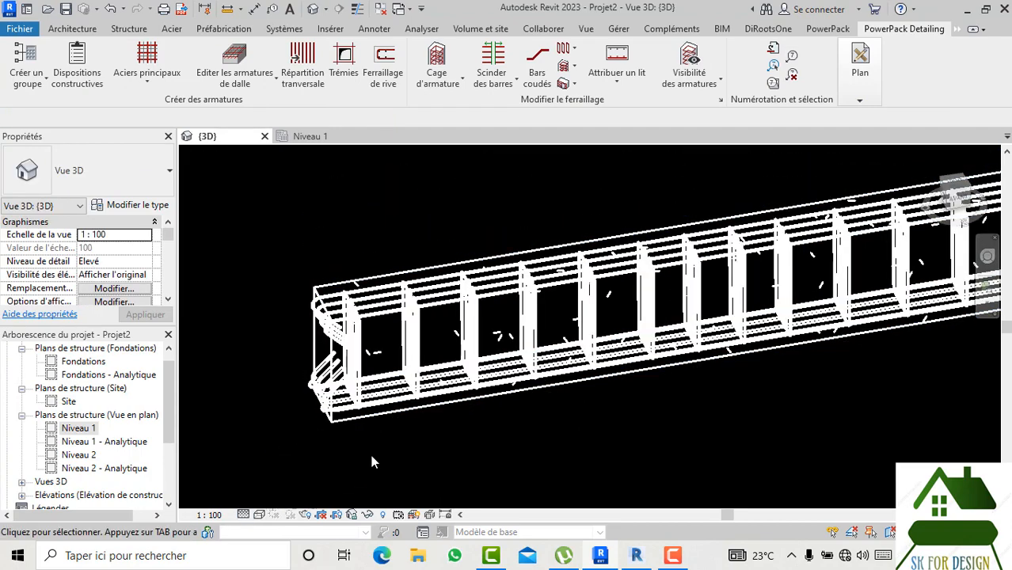
scroll(454, 448, "up", 2)
scroll(451, 440, "down", 2)
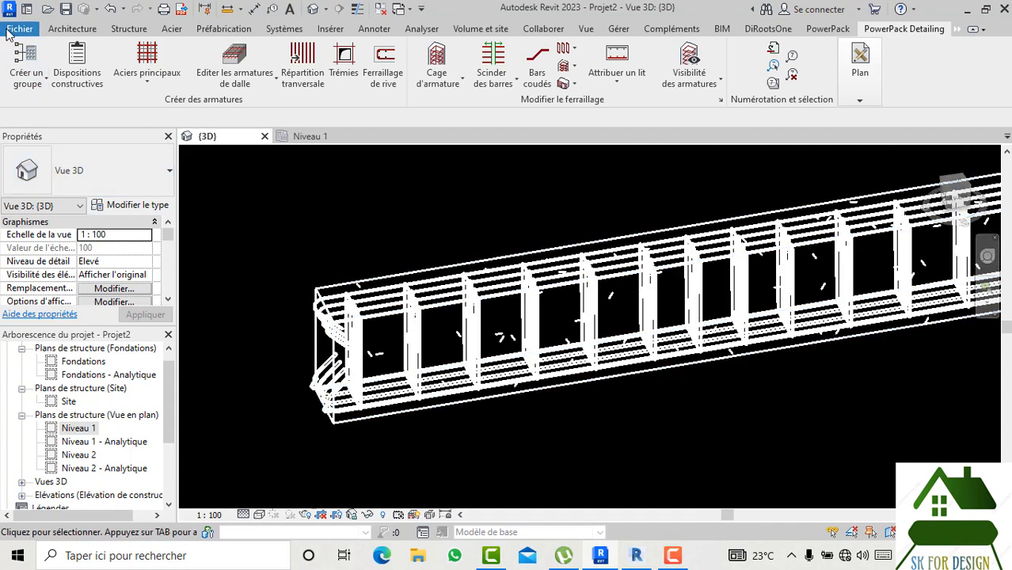
Set the background colour of the views to white (Blanc) in the graphics options and apply the change
left_click(6, 28)
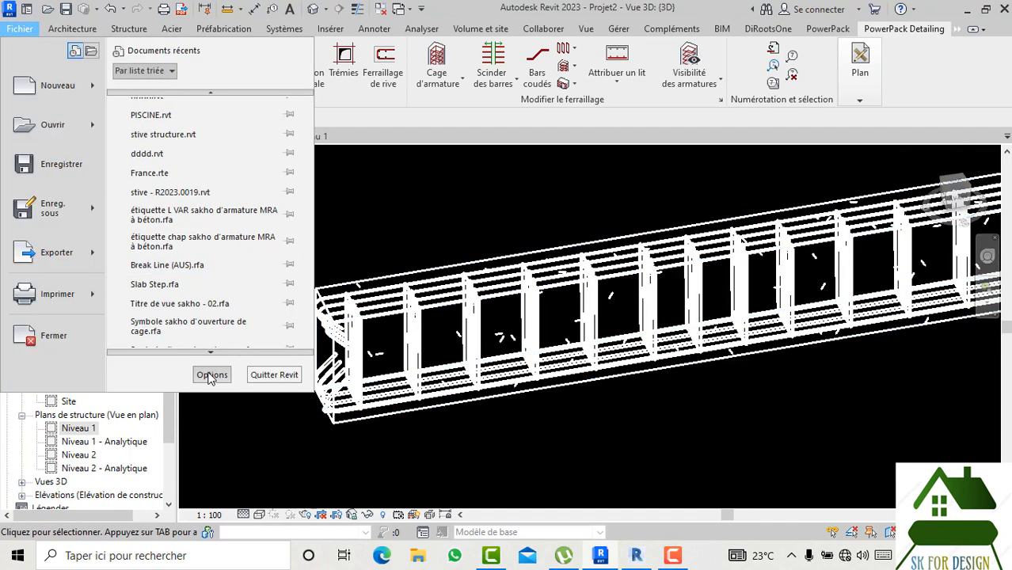
left_click(209, 373)
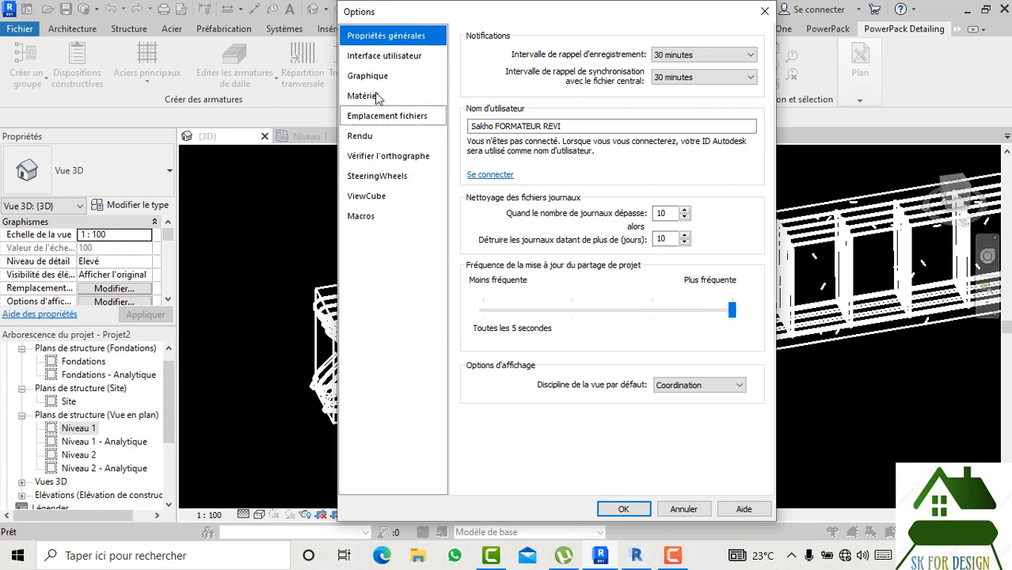
left_click(372, 76)
left_click(587, 287)
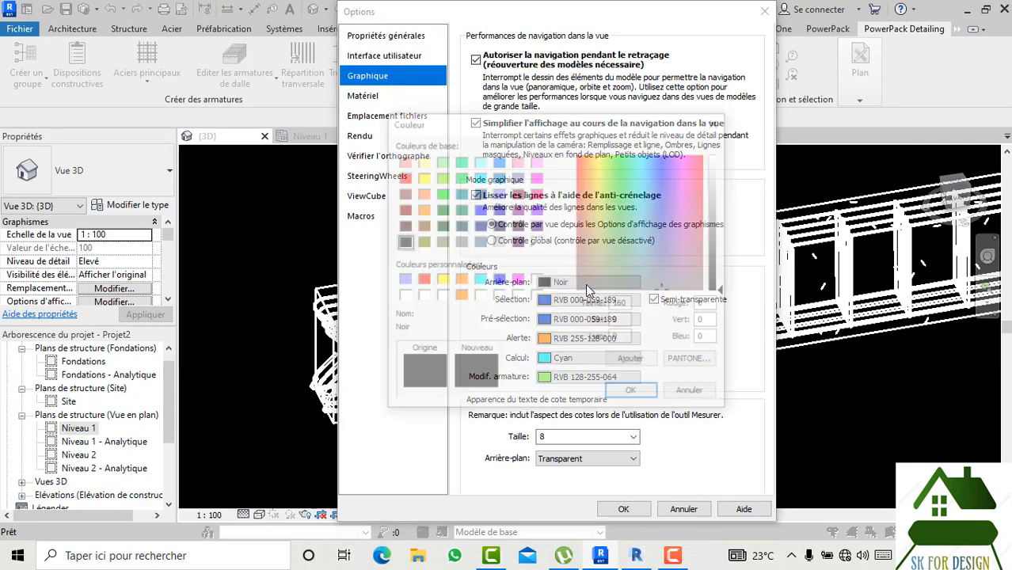
left_click(537, 280)
left_click(633, 394)
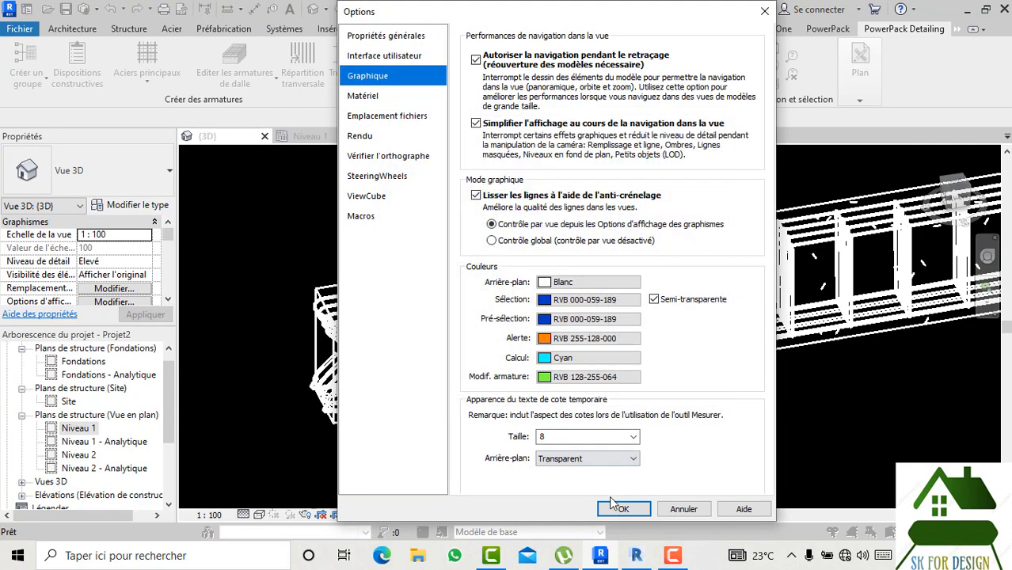
left_click(623, 509)
Examine the beam's reinforcement cage in 3D against the white background, both up close and as a whole
middle_click_drag(564, 436, 436, 428)
scroll(435, 428, "down", 2)
left_click_drag(958, 209, 982, 215)
middle_click_drag(831, 339, 872, 250)
scroll(563, 400, "up", 4)
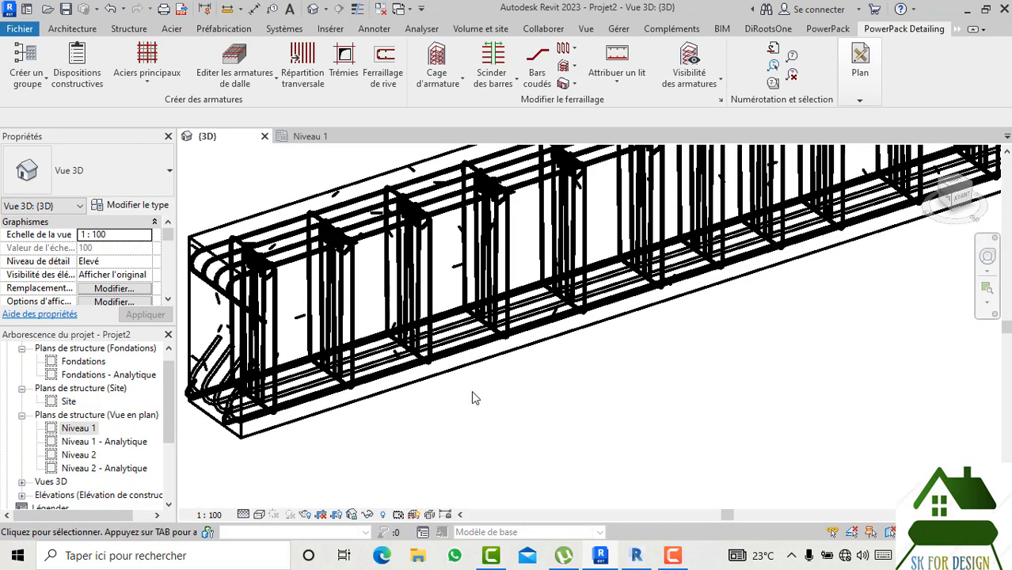
middle_click_drag(475, 397, 508, 430)
scroll(496, 420, "down", 1)
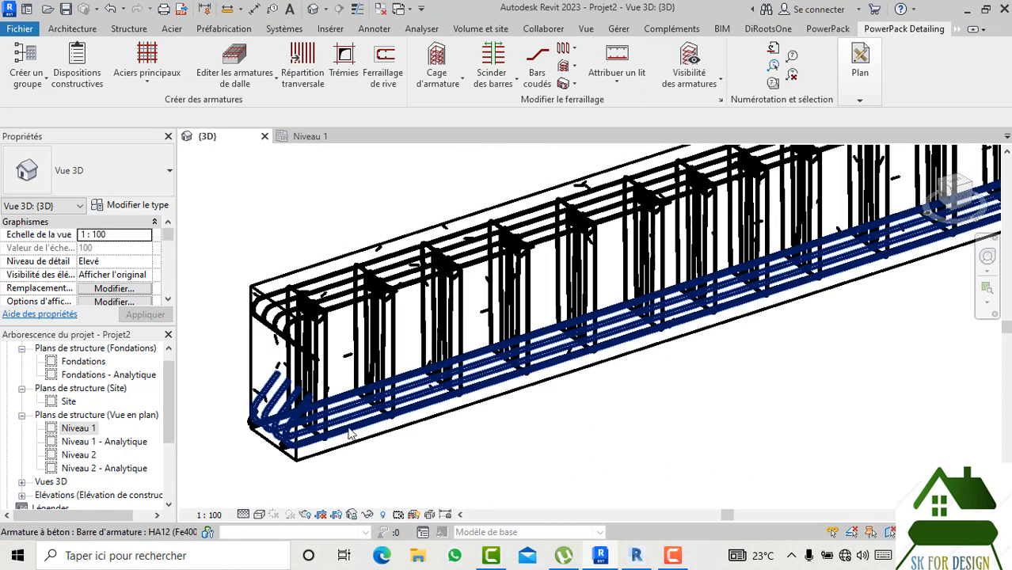
scroll(543, 403, "down", 2)
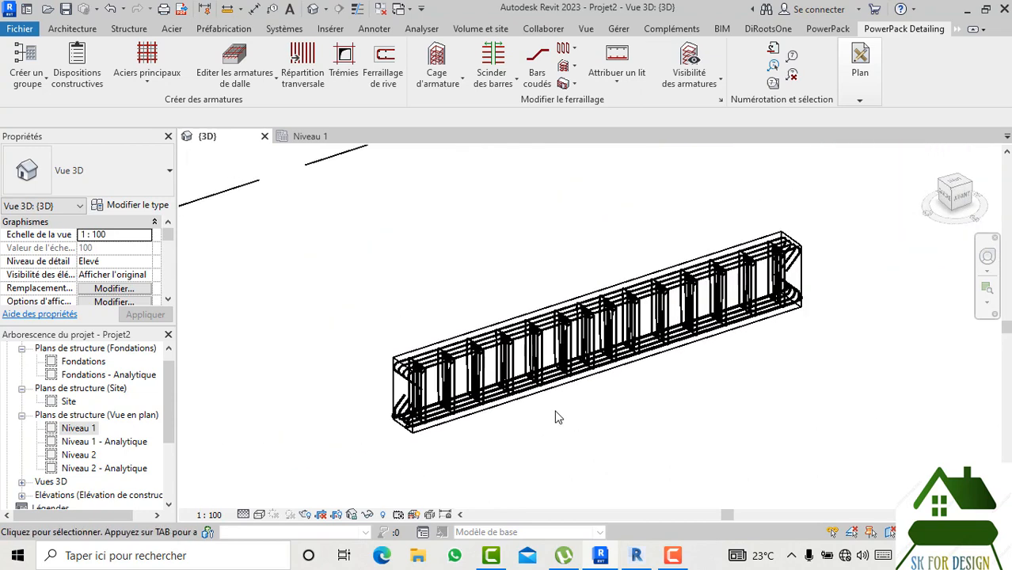
scroll(499, 409, "up", 3)
scroll(492, 406, "down", 2)
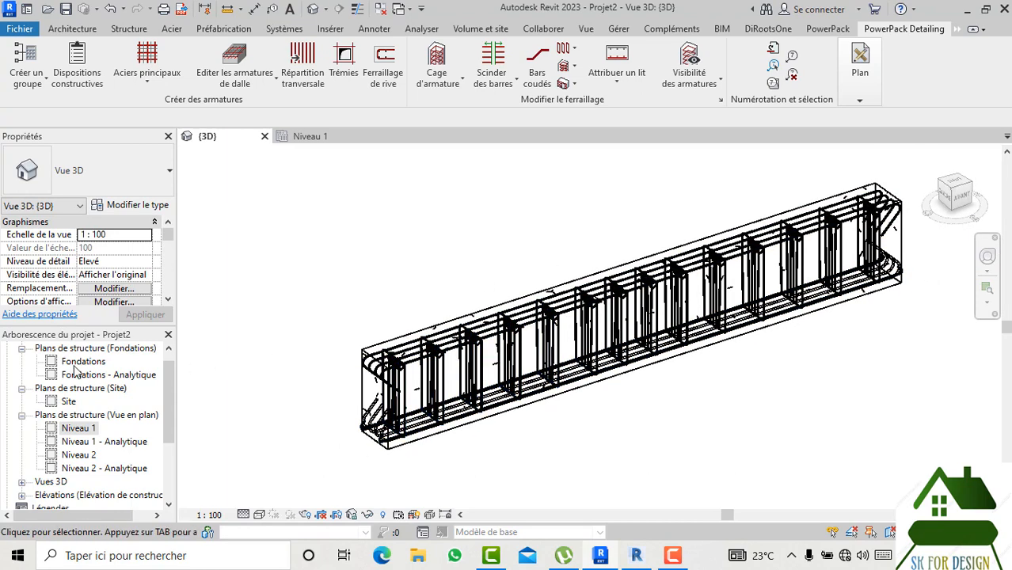
scroll(75, 372, "down", 3)
scroll(476, 341, "down", 2)
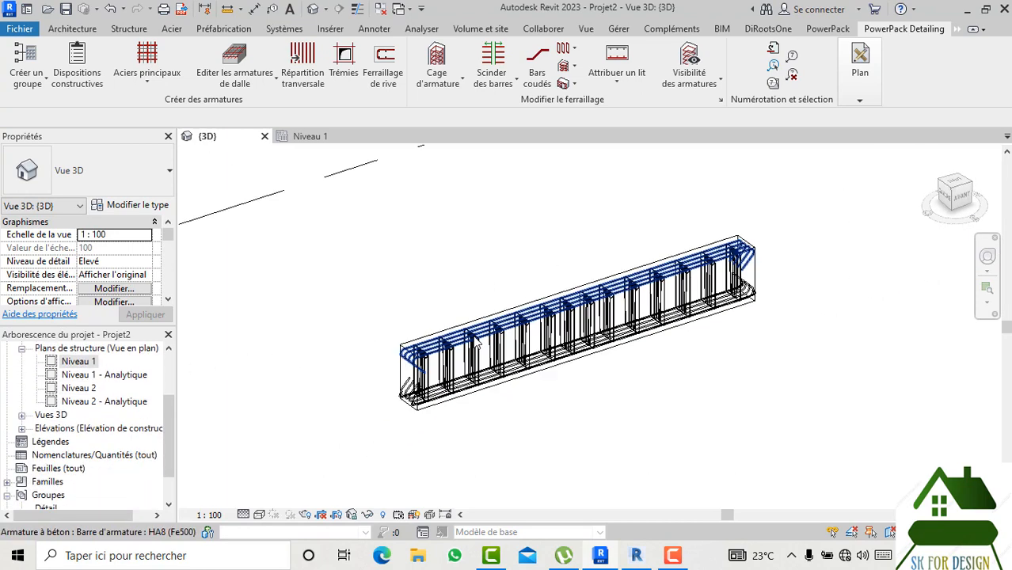
left_click(859, 75)
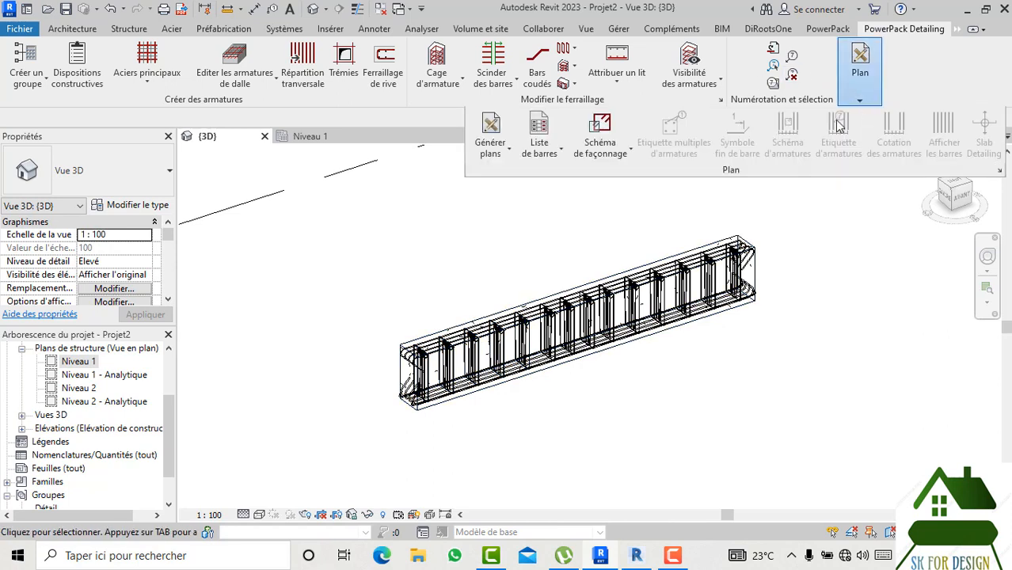
left_click(562, 149)
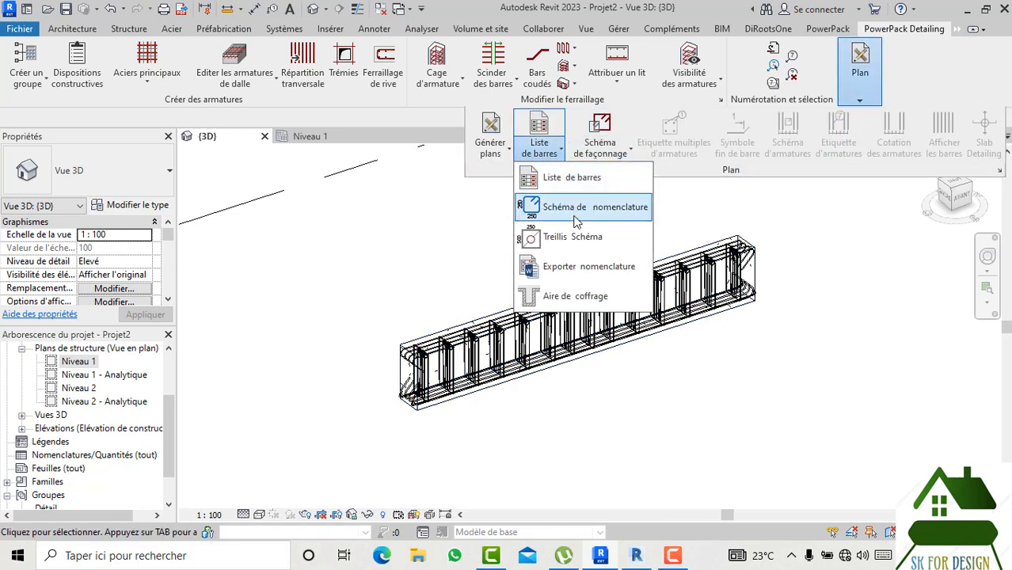
left_click(609, 386)
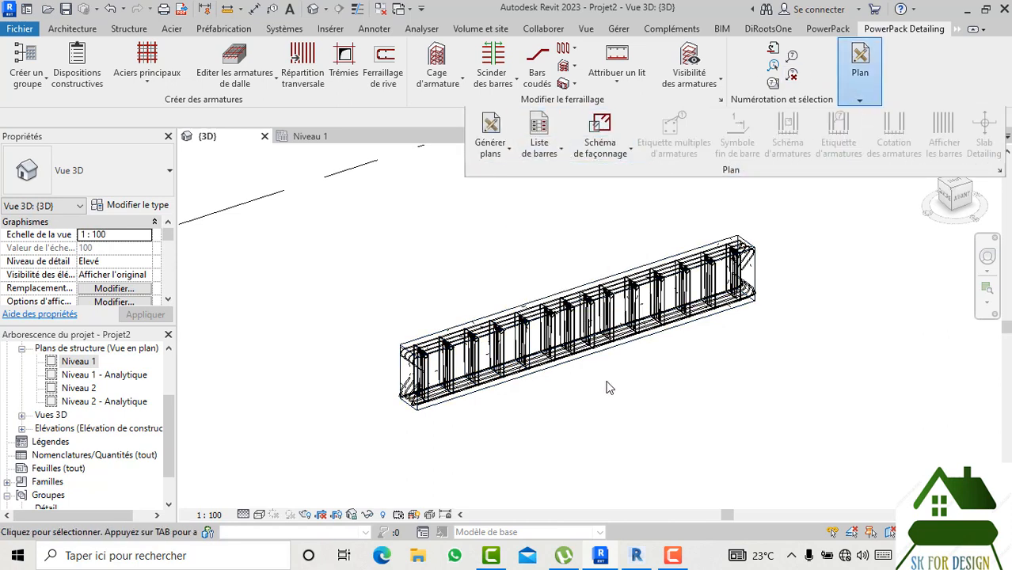
left_click(552, 380)
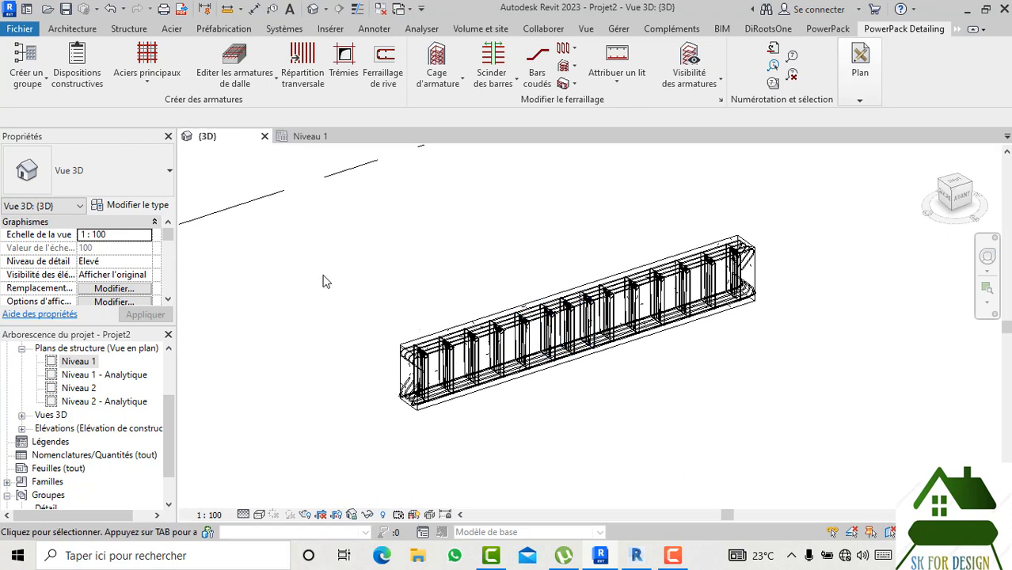
Select the beam with all its reinforcement and open the Create Views dialog through PowerPack Detailing's Générer plans
left_click_drag(320, 274, 776, 387)
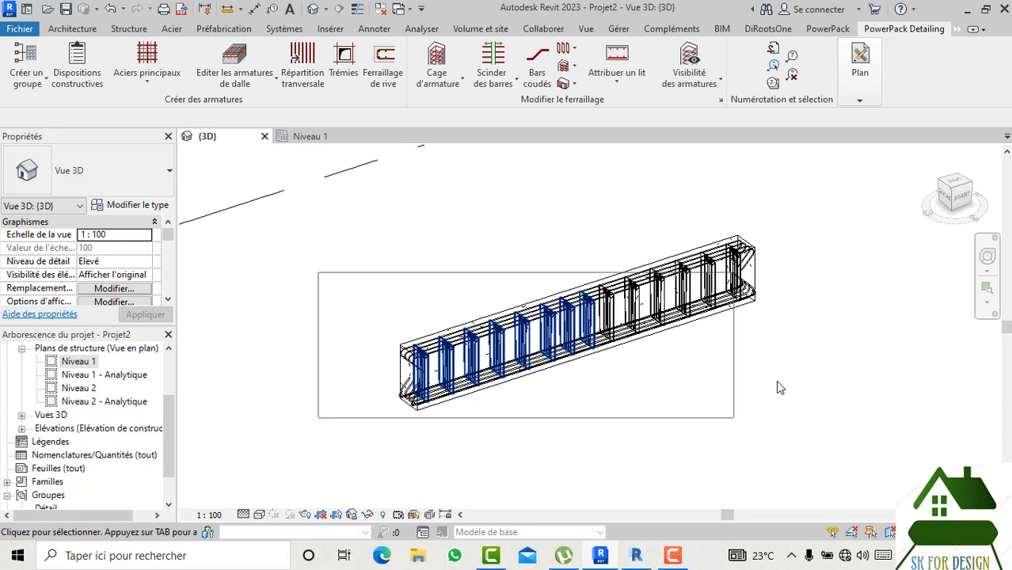
left_click_drag(294, 234, 954, 401)
left_click(890, 29)
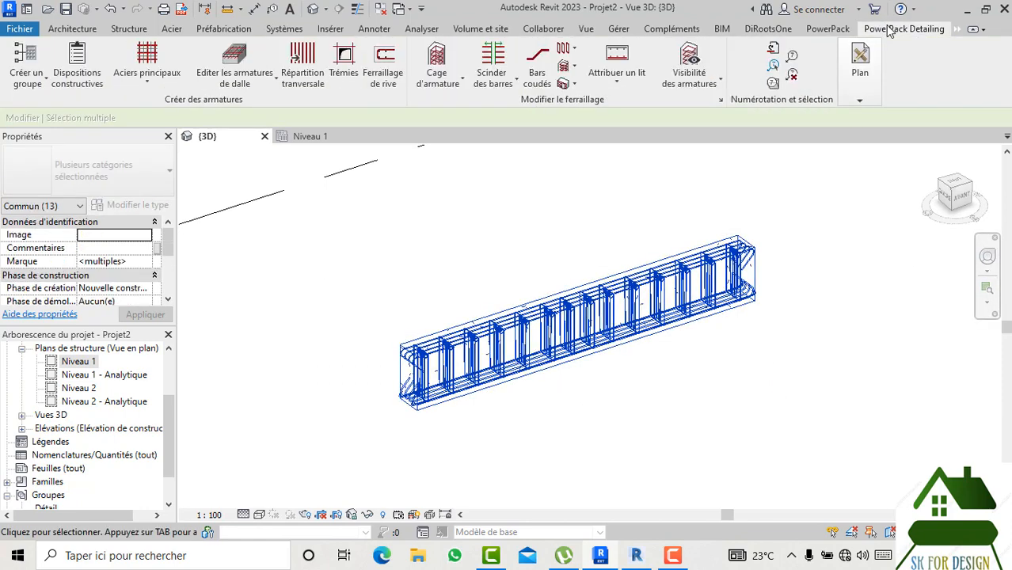
left_click(860, 83)
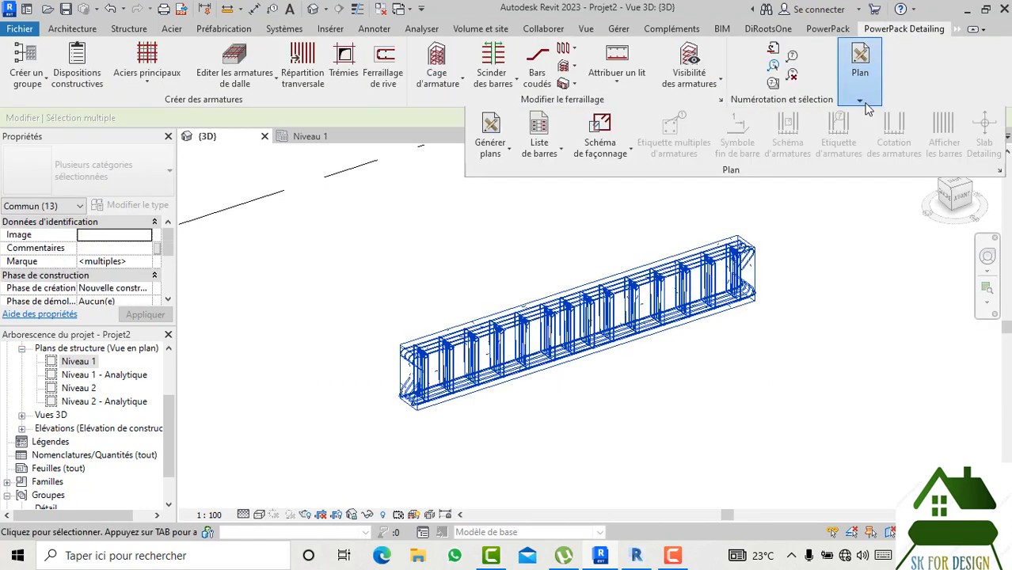
left_click(513, 161)
left_click(504, 181)
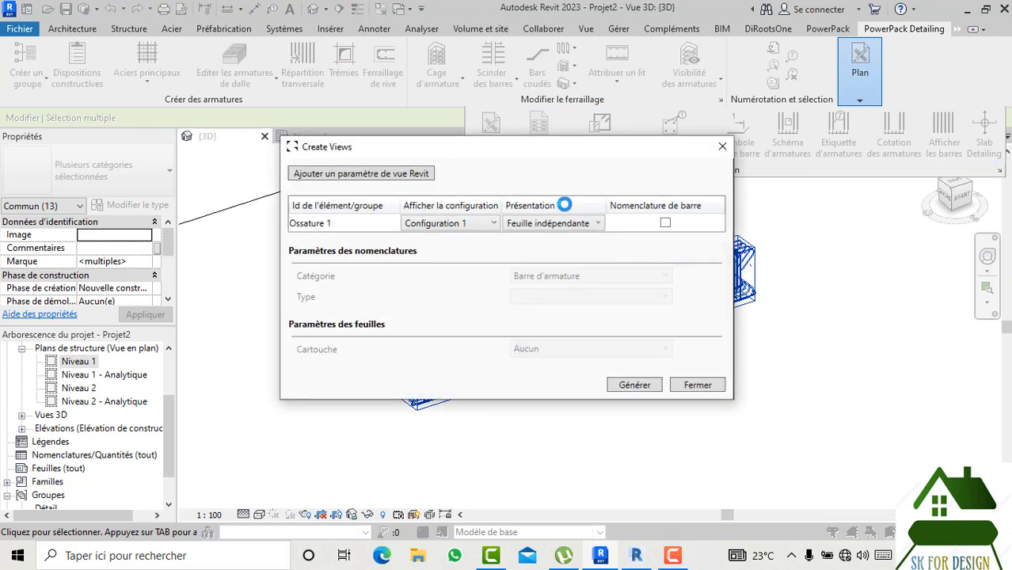
Generate the beam's views with Une feuille pour tous les éléments, the bar schedule included and the Métrique A0 title block
left_click(581, 225)
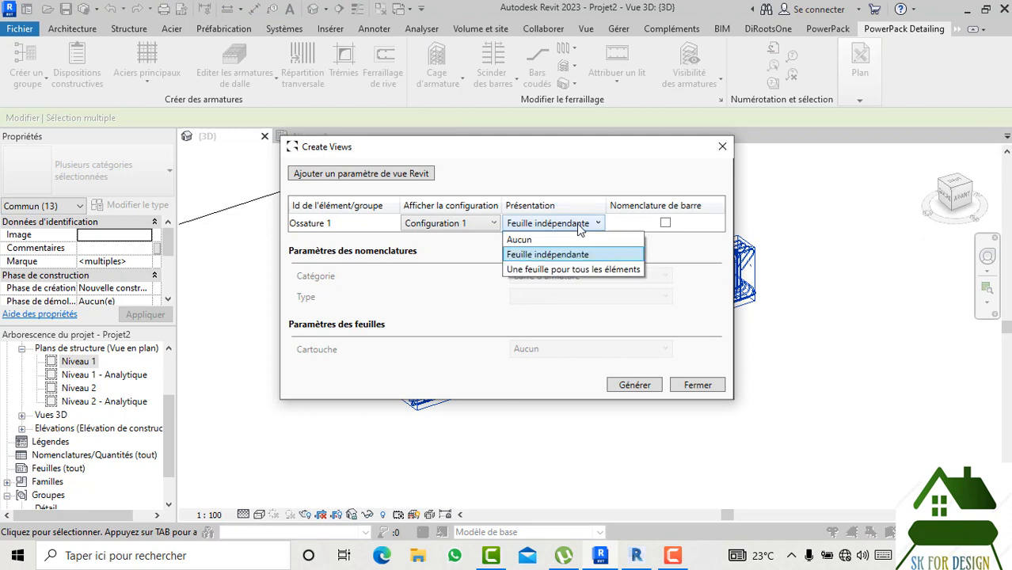
left_click(563, 273)
left_click(563, 346)
left_click(564, 377)
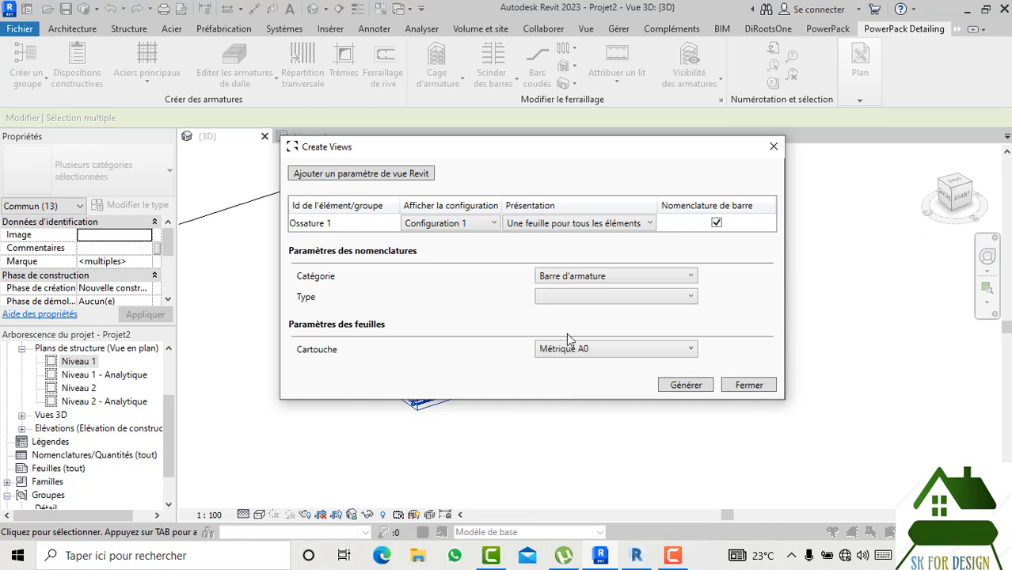
left_click(685, 385)
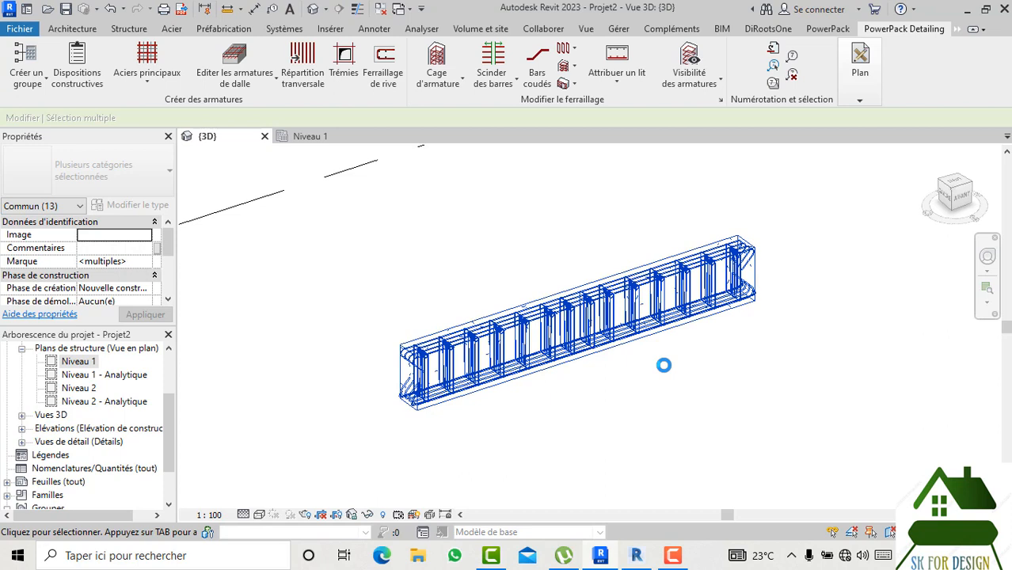
Open the generated sheet S.1 - Sans nom from the project browser's Feuilles and view its detail viewports
left_click(7, 482)
scroll(83, 459, "down", 1)
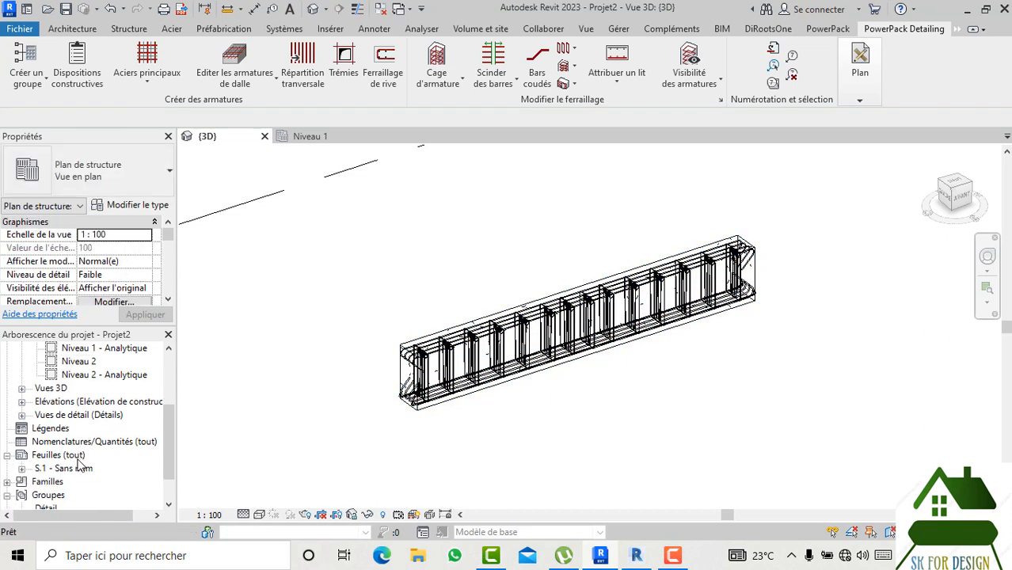
left_click(80, 468)
double_click(79, 468)
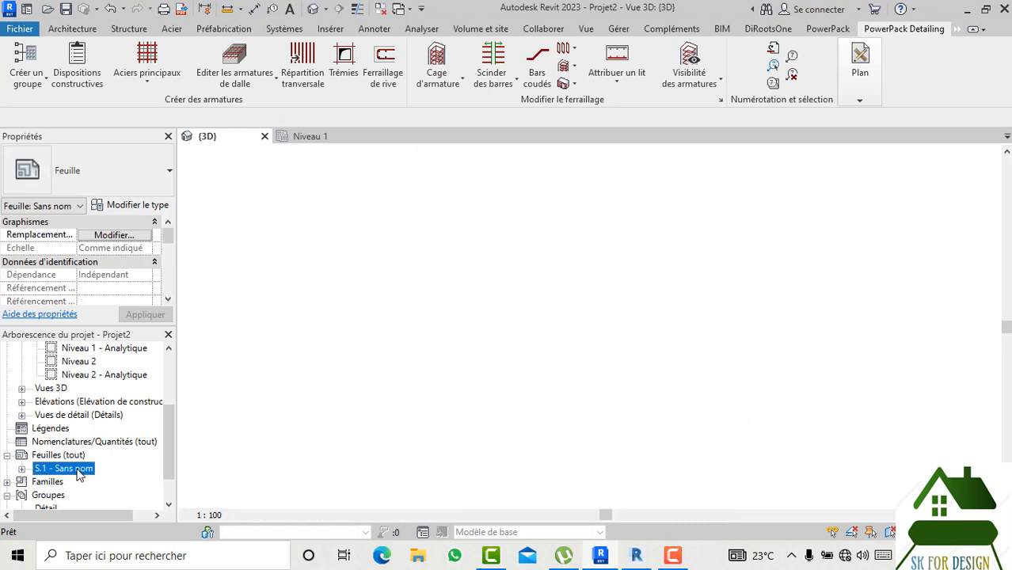
scroll(396, 176, "up", 2)
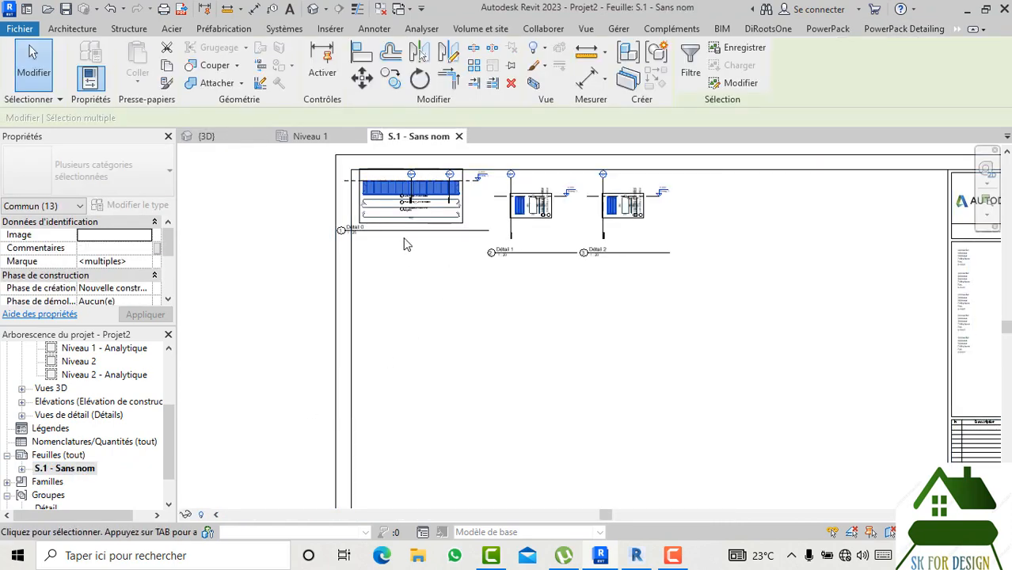
Rearrange the sheet's viewports with Détail 0 on top and Détail 1 and Détail 2 side by side beneath it
left_click_drag(425, 215, 475, 354)
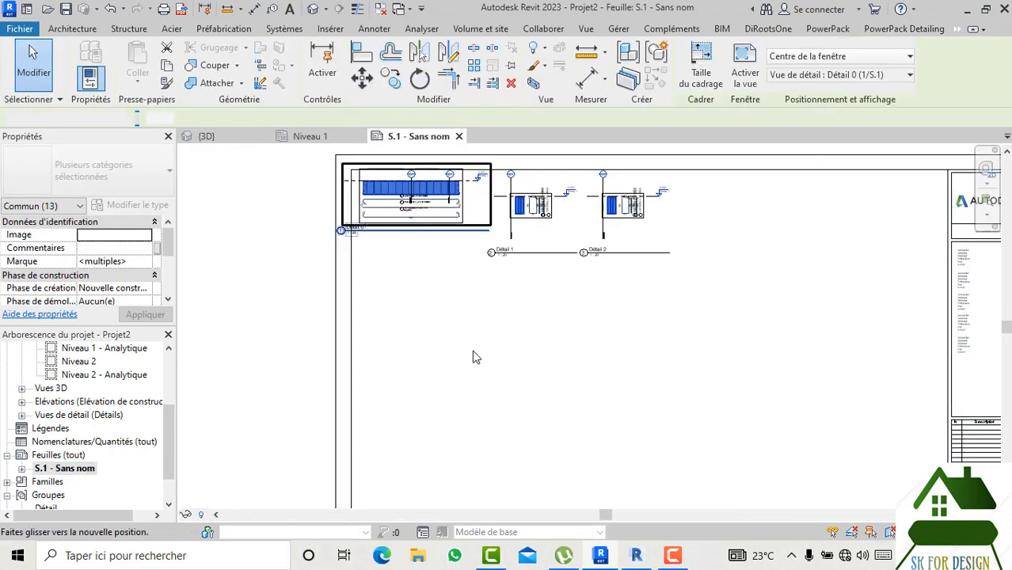
left_click(558, 236)
left_click_drag(609, 201, 678, 433)
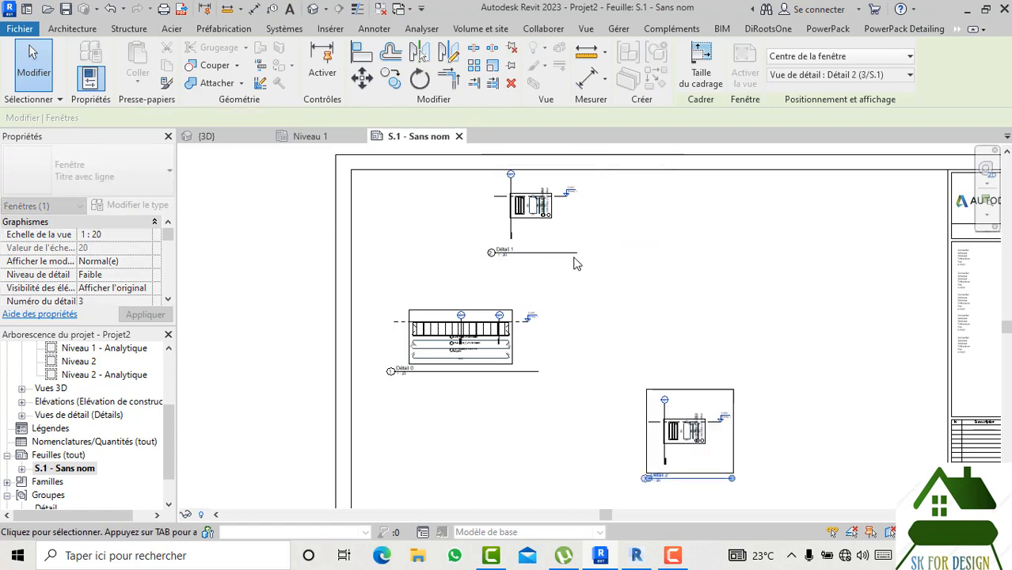
left_click(544, 204)
scroll(544, 204, "up", 1)
left_click_drag(538, 207, 454, 468)
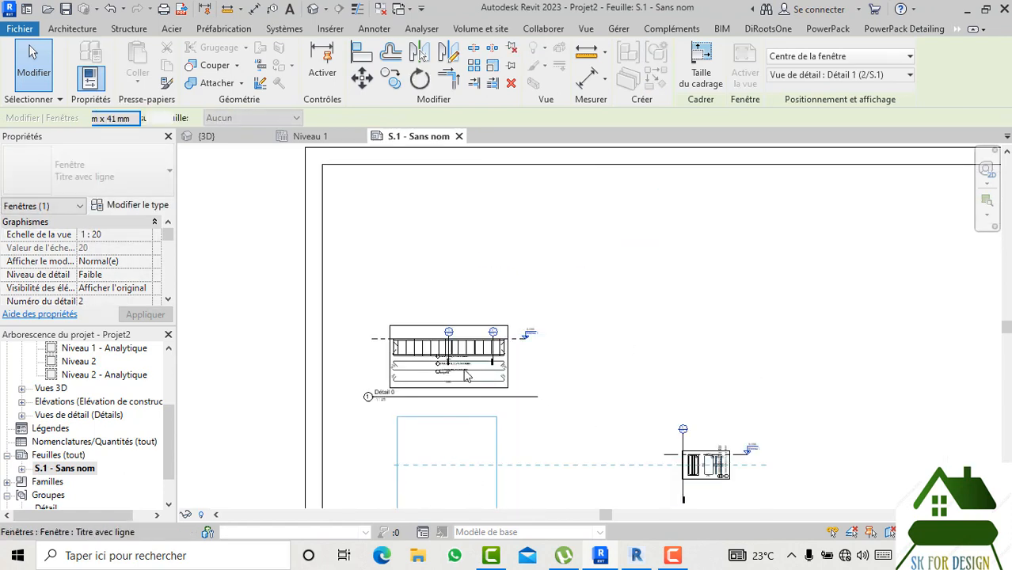
scroll(468, 364, "up", 1)
left_click_drag(473, 353, 550, 225)
scroll(550, 225, "down", 3)
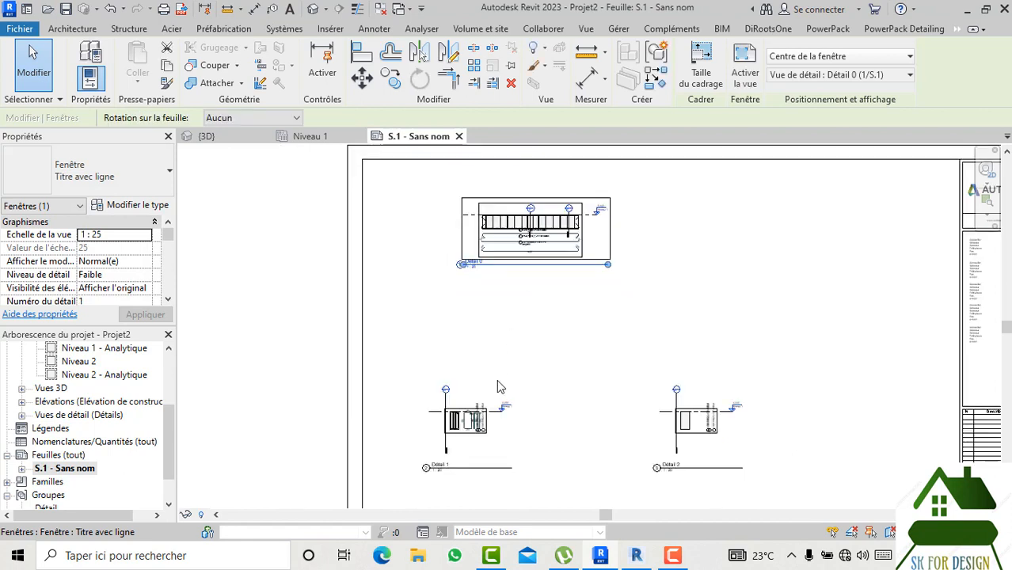
left_click_drag(485, 408, 479, 333)
scroll(710, 395, "up", 2)
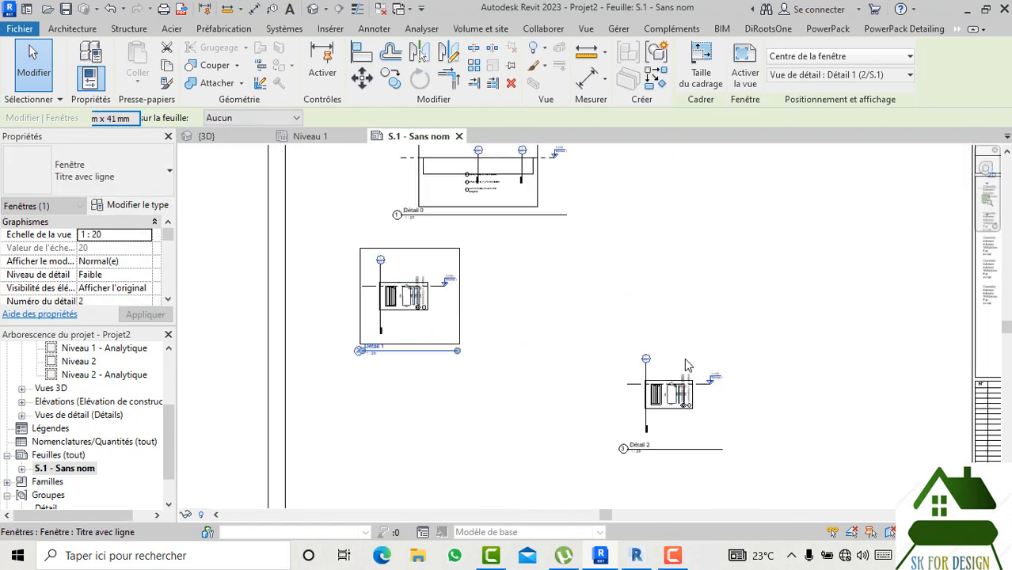
left_click_drag(688, 365, 494, 270)
Inspect the details up close and move the Détail 1 and Détail 2 viewports nearer to the underside of Détail 0
scroll(523, 250, "up", 1)
scroll(532, 265, "up", 1)
left_click(441, 235)
middle_click_drag(471, 304, 471, 379)
scroll(452, 226, "up", 7)
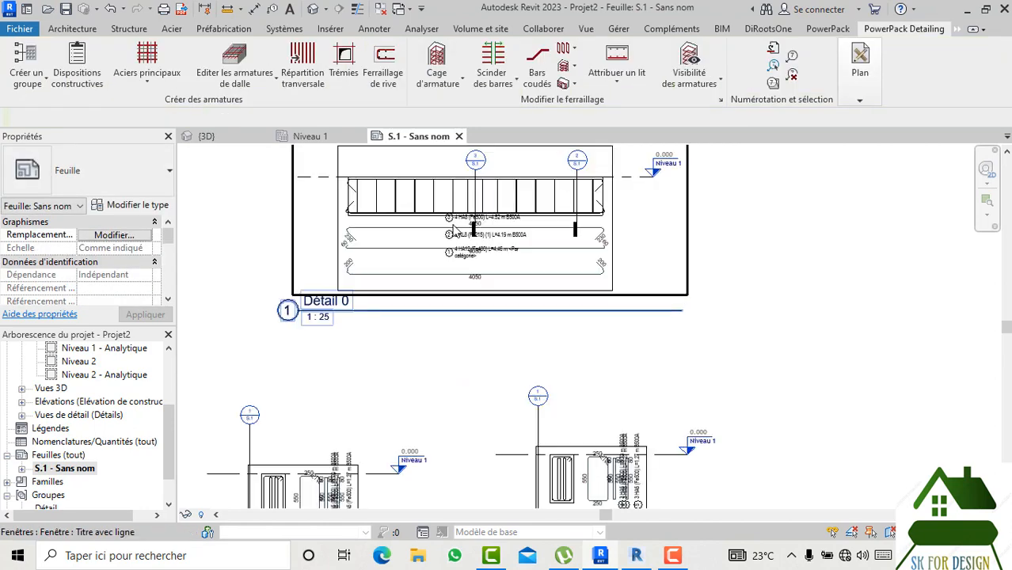
scroll(469, 266, "down", 8)
left_click_drag(413, 374, 407, 348)
left_click(527, 379)
left_click_drag(526, 380, 501, 360)
left_click(664, 334)
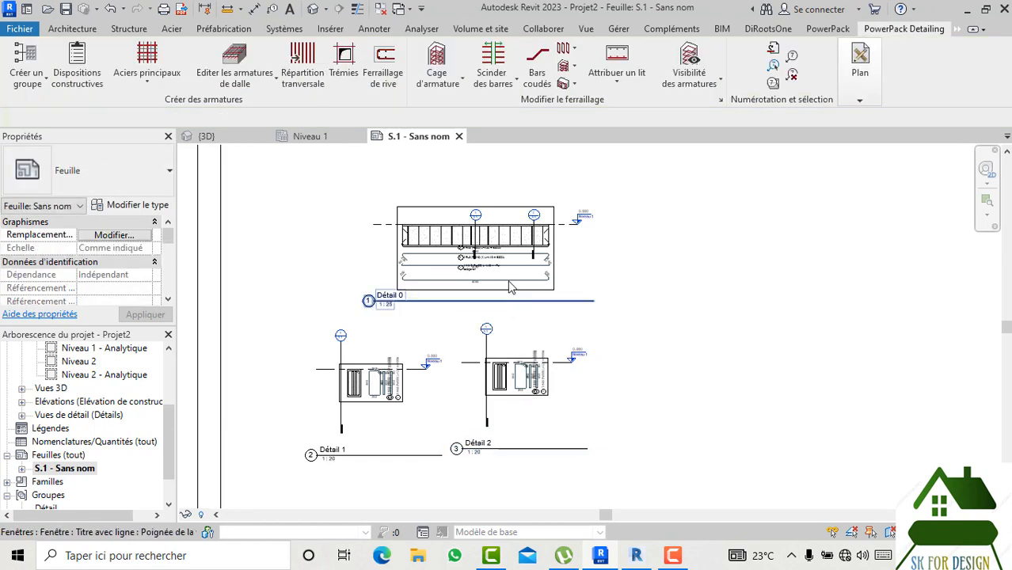
Activate the Détail 0 view on the sheet and set its scale to 1 : 20
scroll(495, 285, "up", 4)
left_click(493, 283)
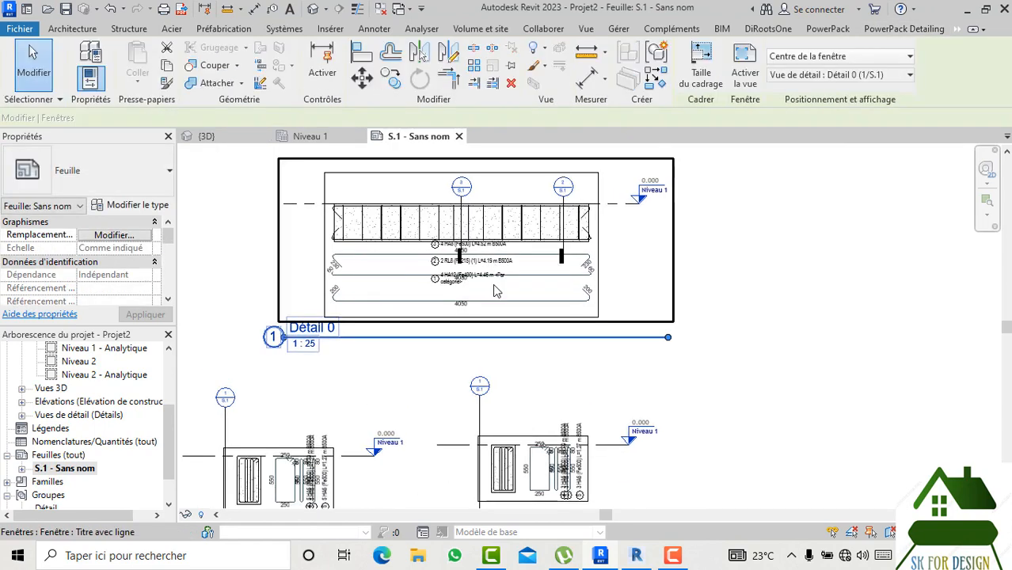
double_click(396, 255)
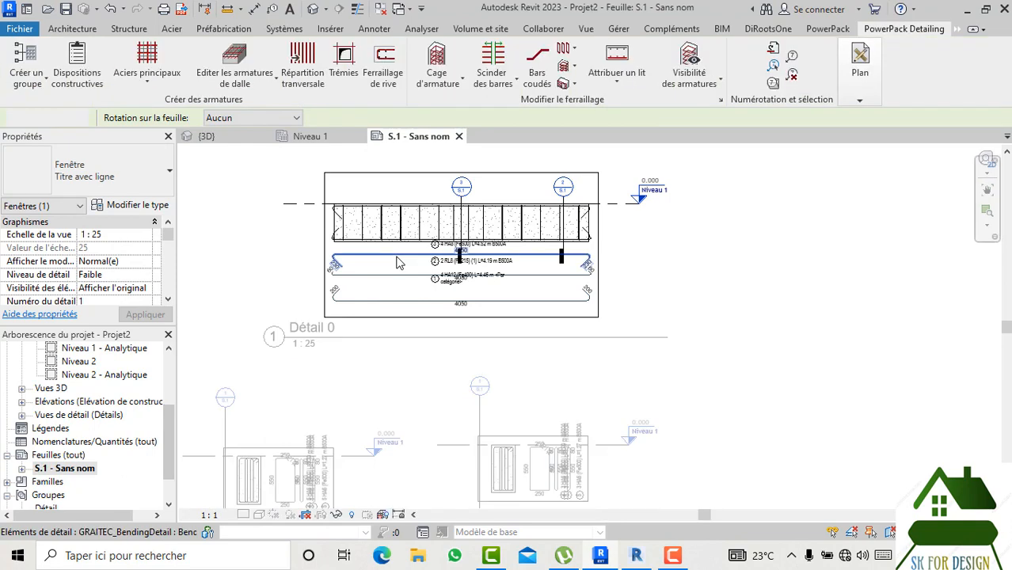
left_click(396, 258)
left_click(212, 515)
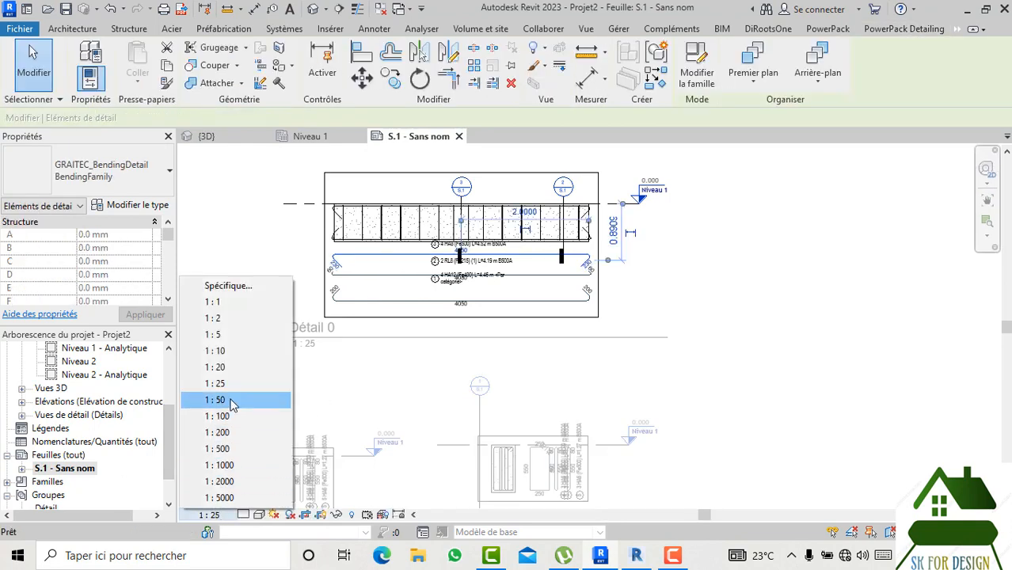
left_click(226, 368)
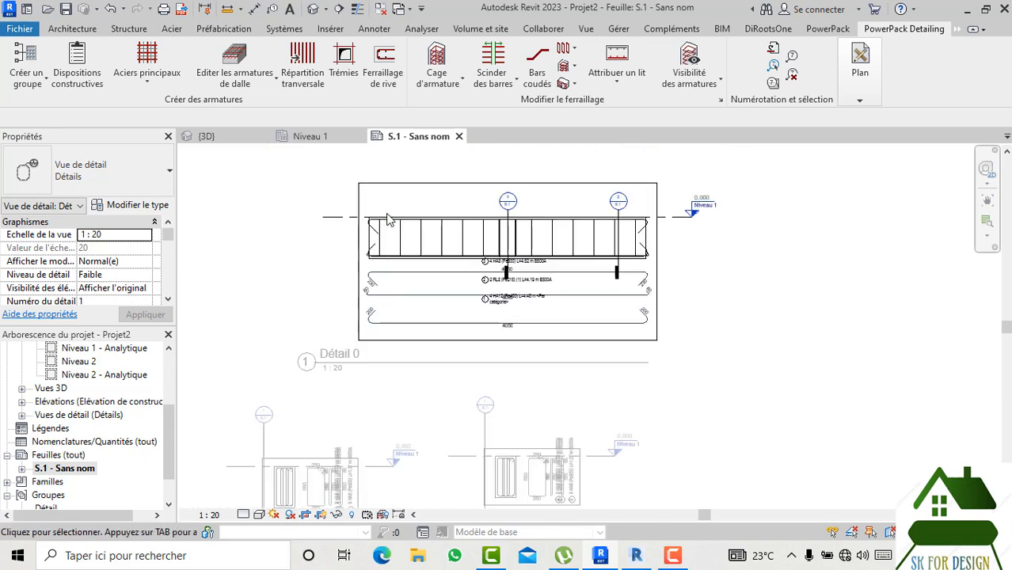
scroll(375, 229, "up", 2)
left_click_drag(317, 175, 757, 319)
key("Escape")
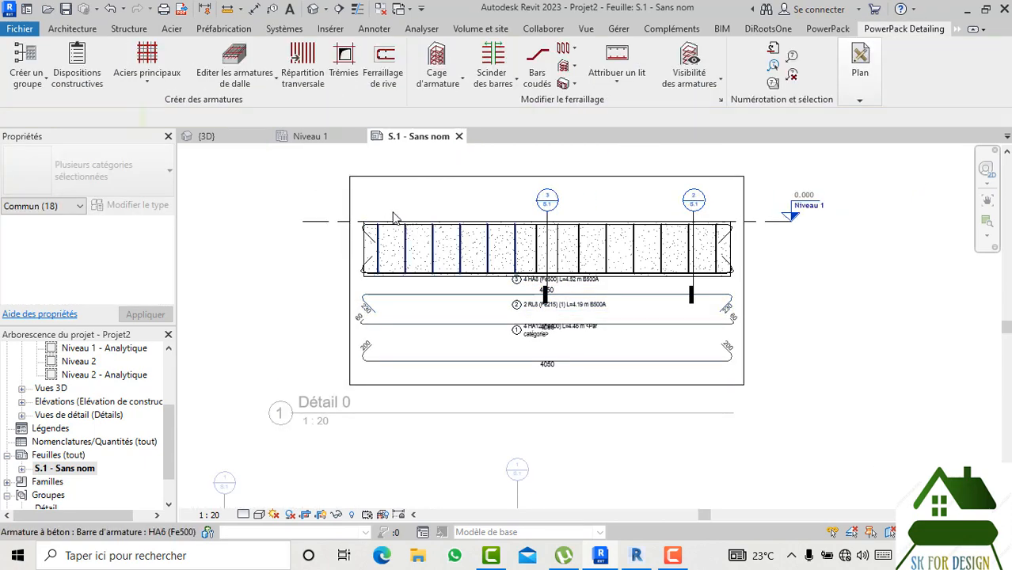
Select the beam together with its reinforcement in the 3D view and start the Liste de barres command on it
left_click_drag(318, 164, 757, 299)
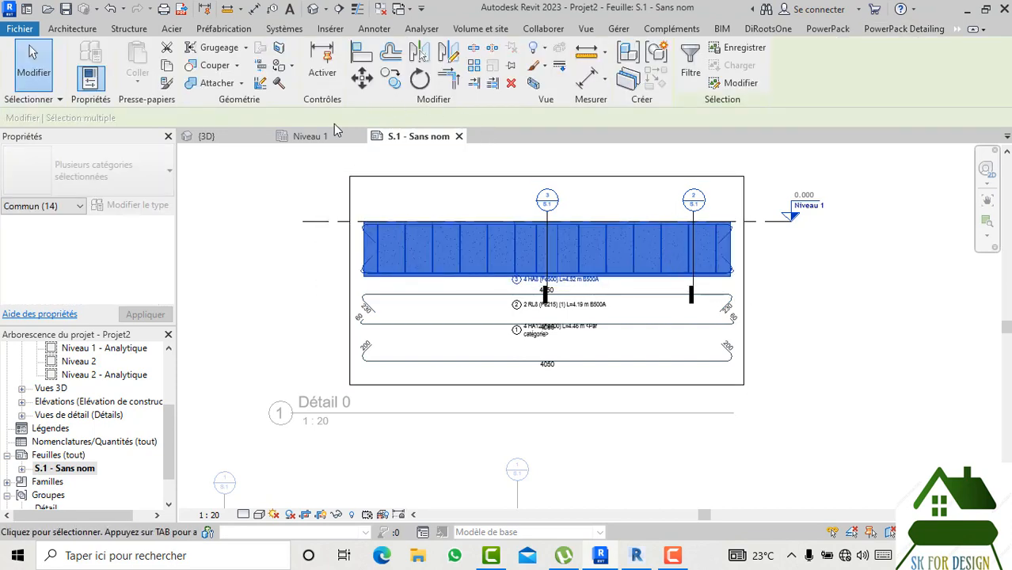
left_click(239, 139)
scroll(401, 228, "down", 2)
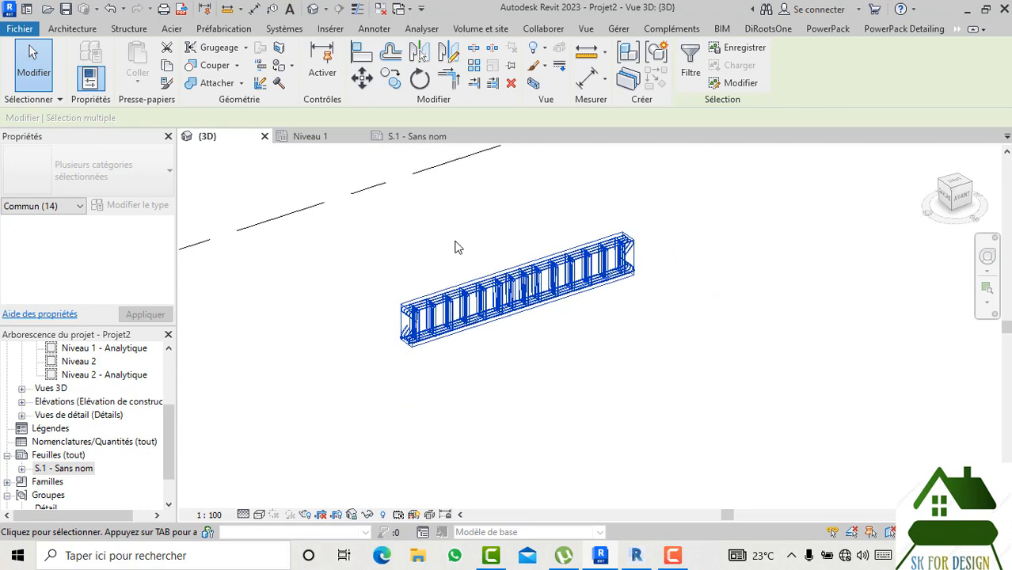
scroll(482, 246, "up", 2)
key("Escape")
left_click_drag(276, 216, 951, 403)
left_click(891, 32)
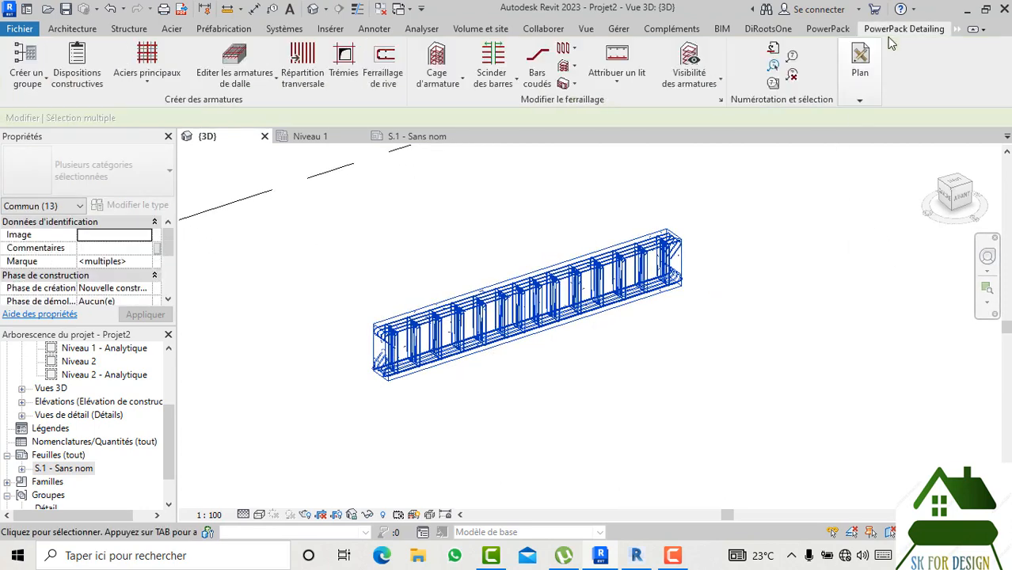
left_click(867, 101)
left_click(559, 154)
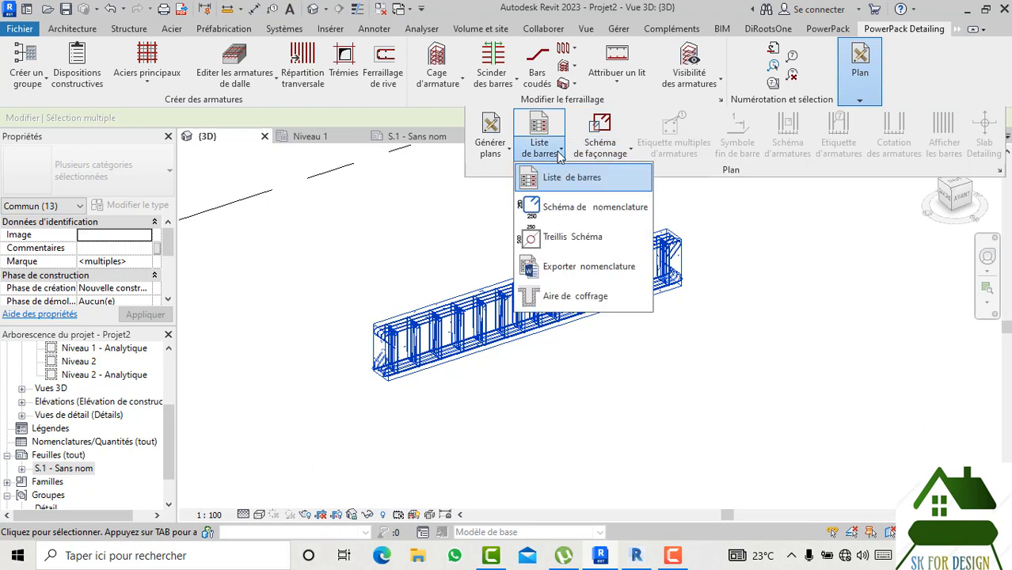
left_click(575, 187)
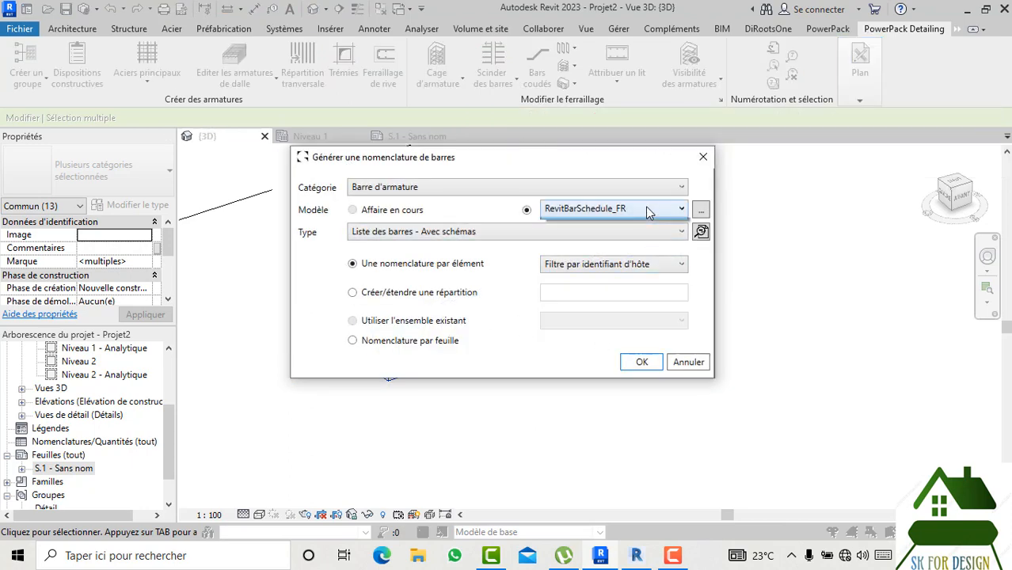
Generate a Barre d'armature schedule per element from RevitBarSchedule_FR, type Liste des barres - Avec schémas, filtered by host identifier, accepting the duplicate types
left_click(639, 266)
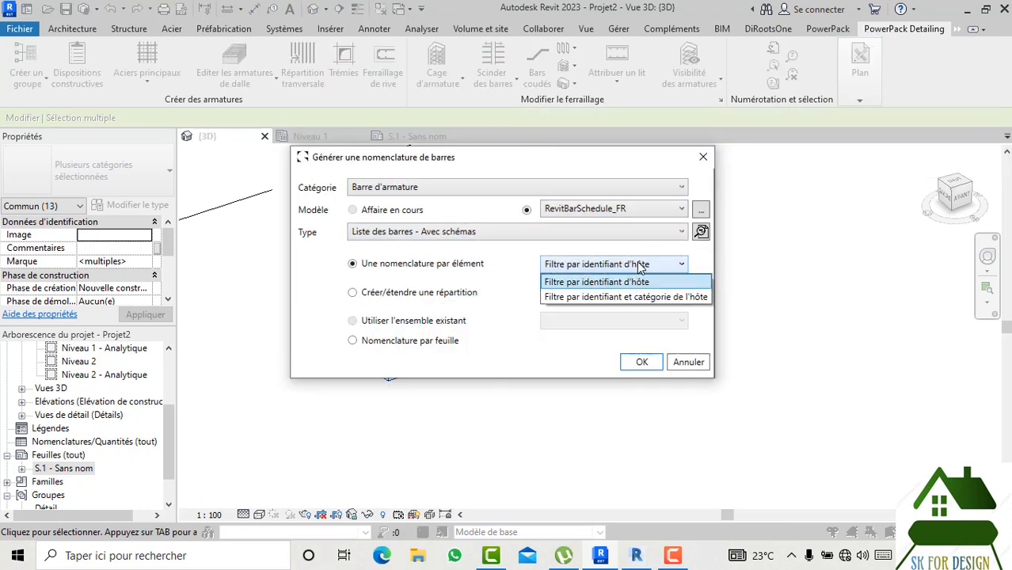
left_click(640, 267)
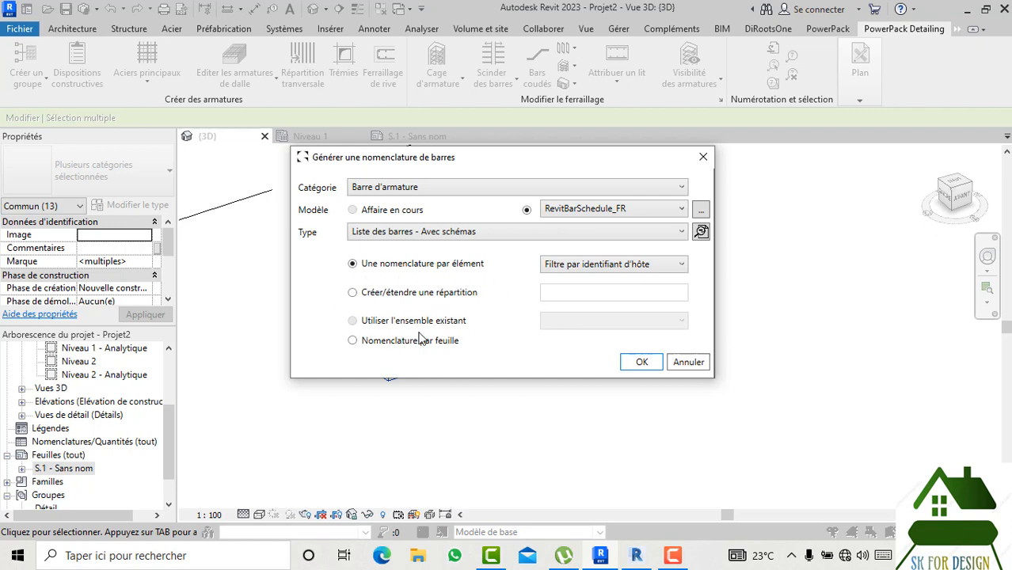
left_click(425, 189)
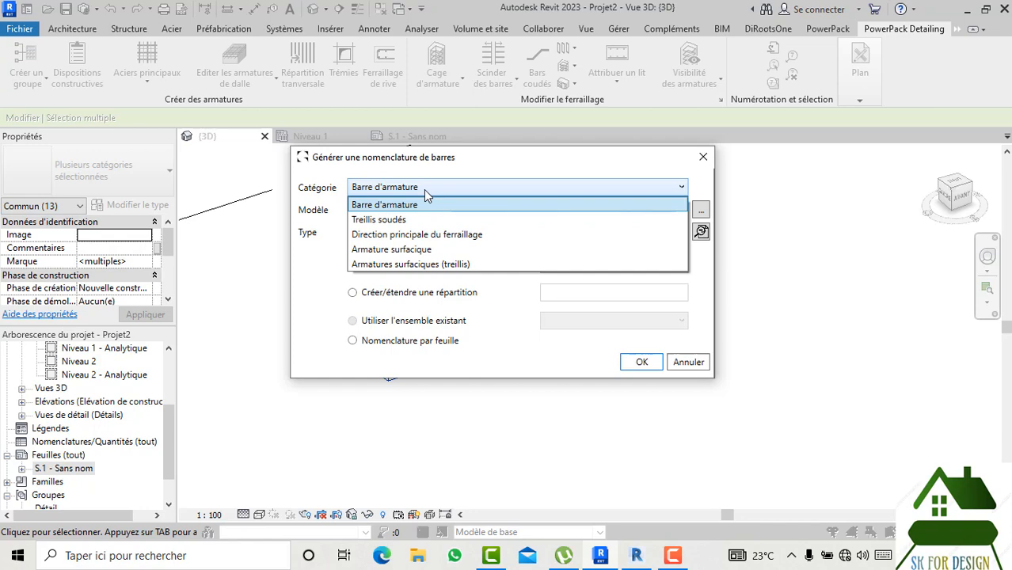
left_click(444, 203)
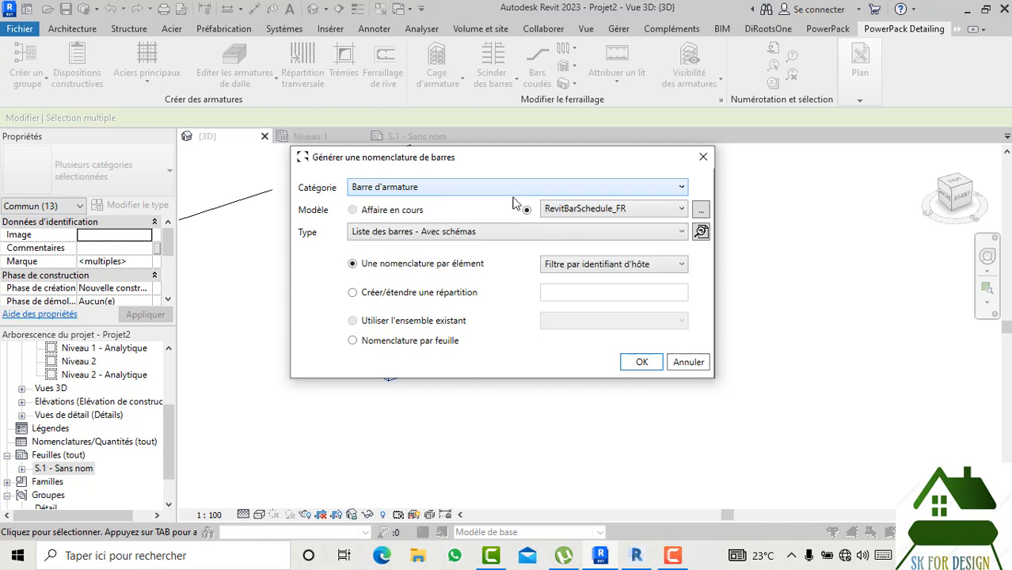
left_click(643, 361)
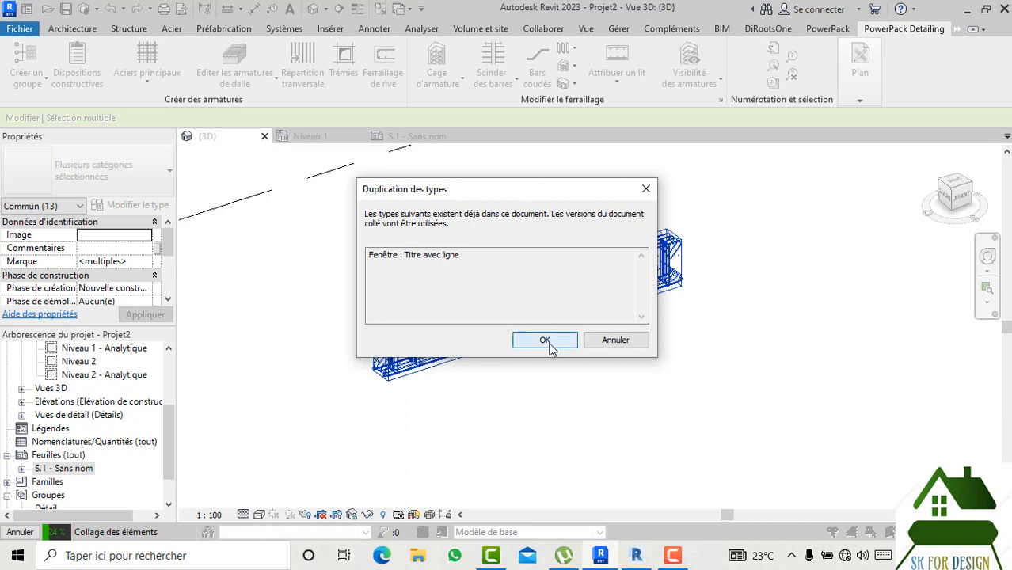
left_click(548, 341)
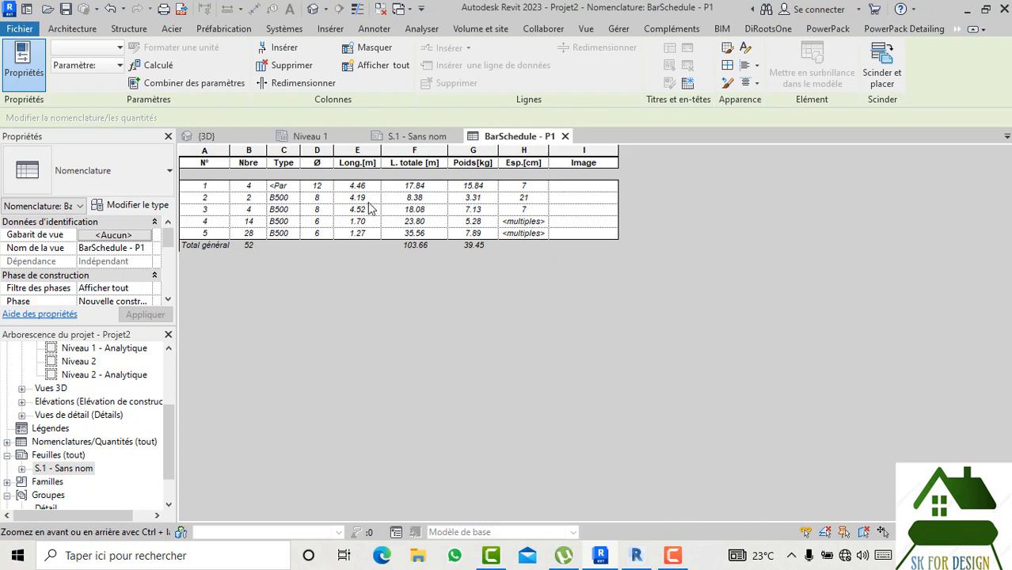
Delete the Type, Poids[kg] and Esp.[cm] columns from the BarSchedule - P1 schedule
left_click(285, 151)
right_click(285, 151)
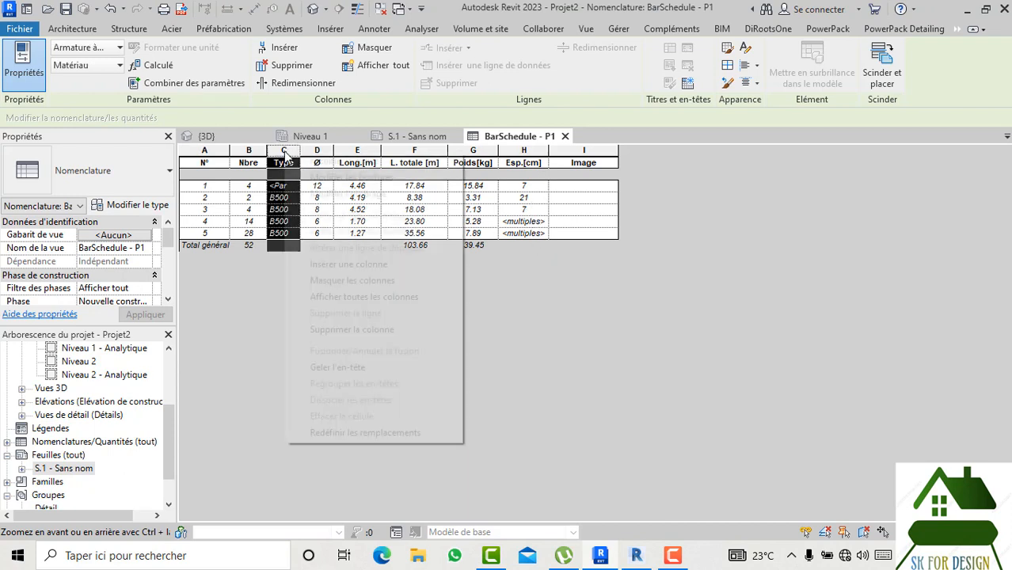
left_click(283, 67)
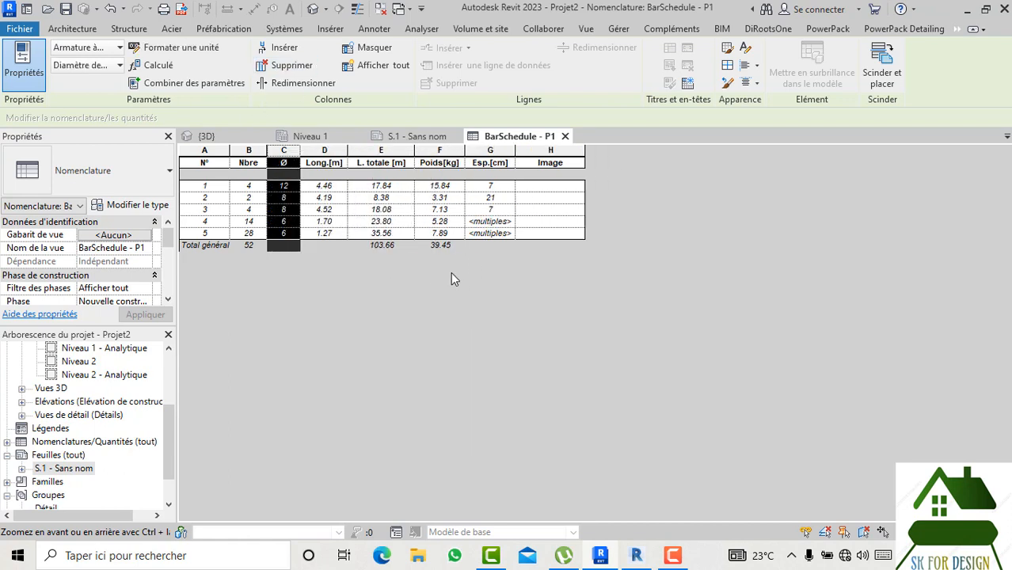
left_click(433, 156)
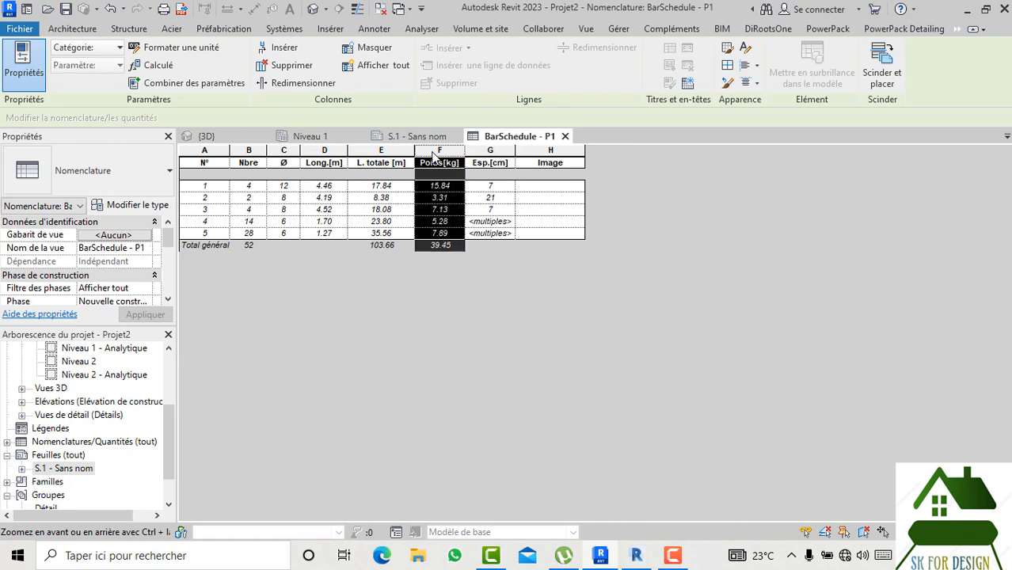
right_click(433, 156)
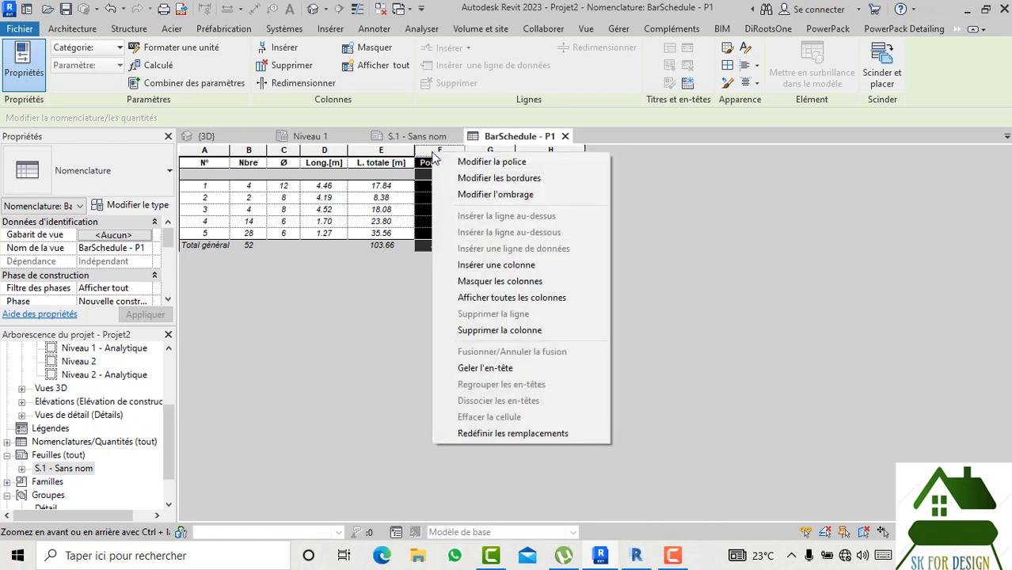
left_click(290, 68)
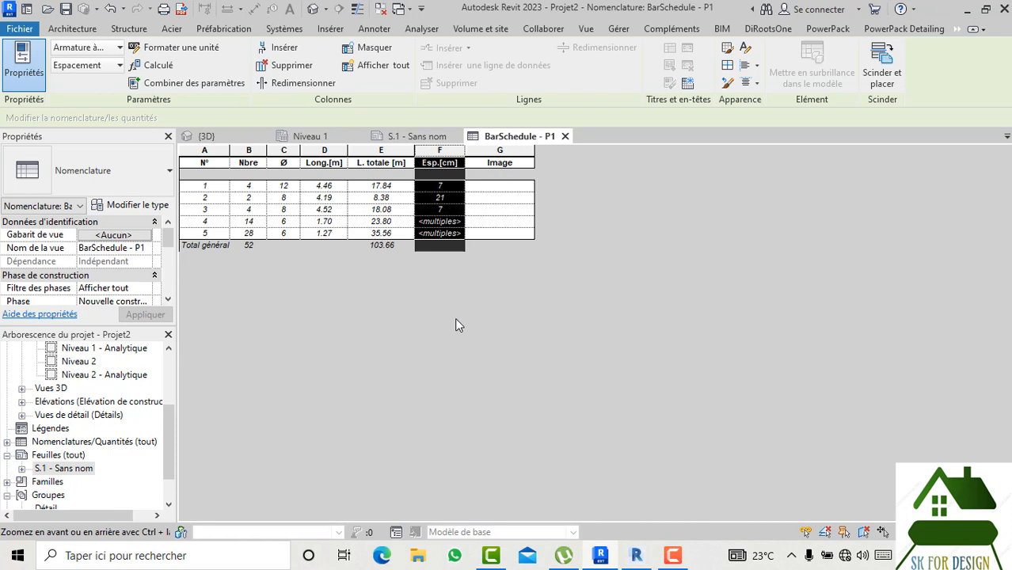
right_click(433, 155)
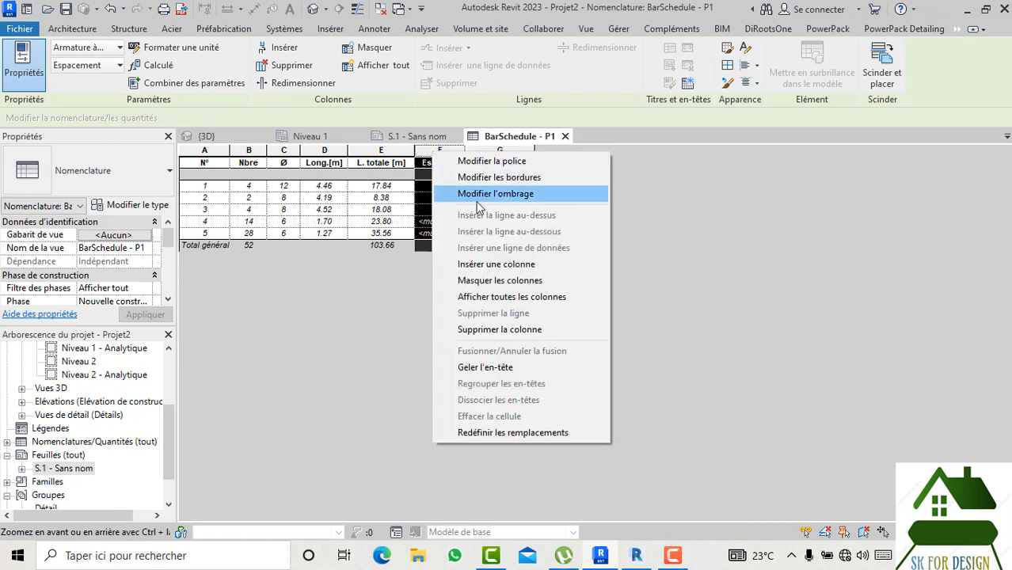
left_click(282, 68)
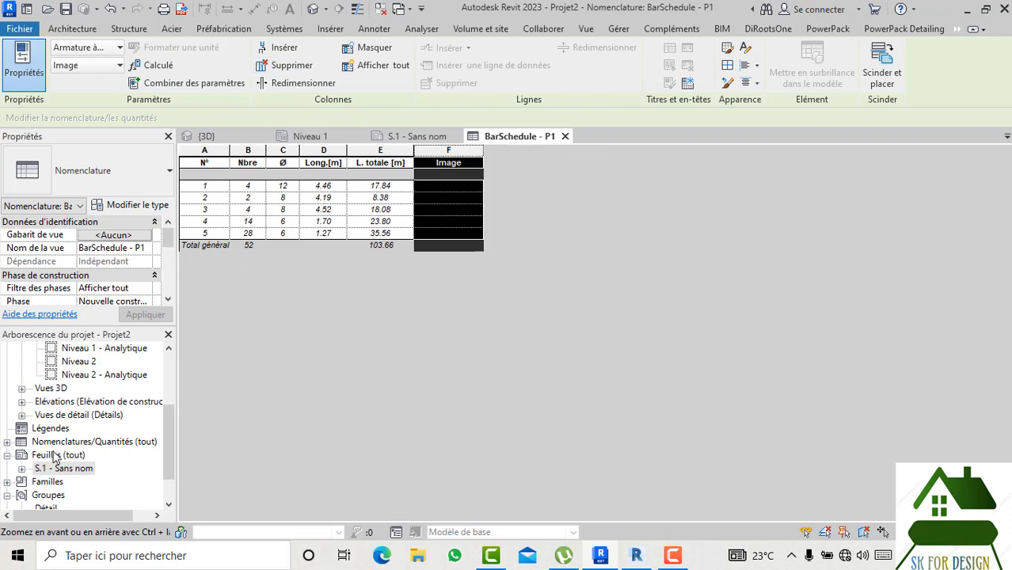
Deactivate the Détail 0 view on sheet S.1 and shift its viewport left to align its title with Détail 1
left_click(6, 441)
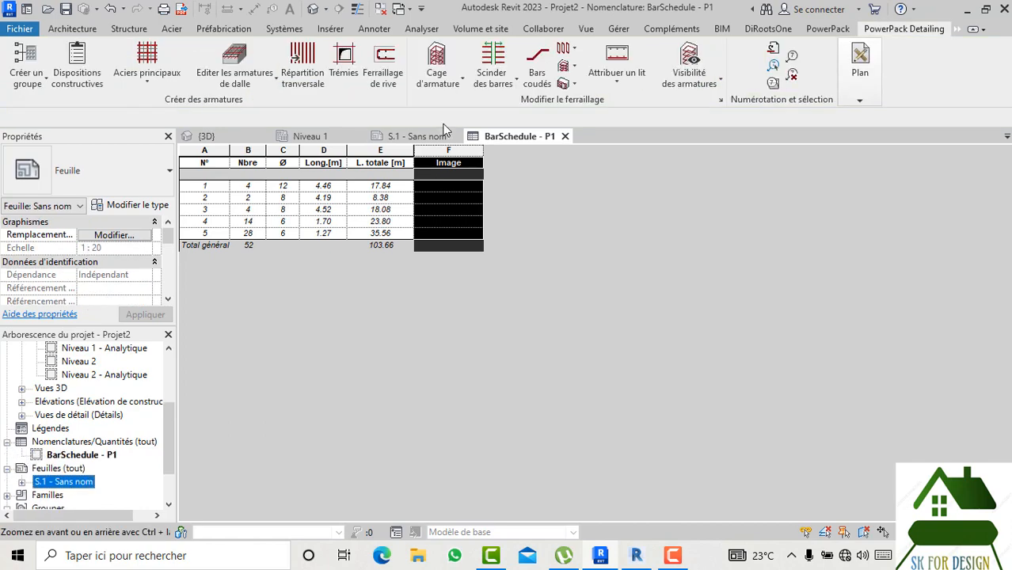
left_click(414, 136)
scroll(621, 331, "down", 3)
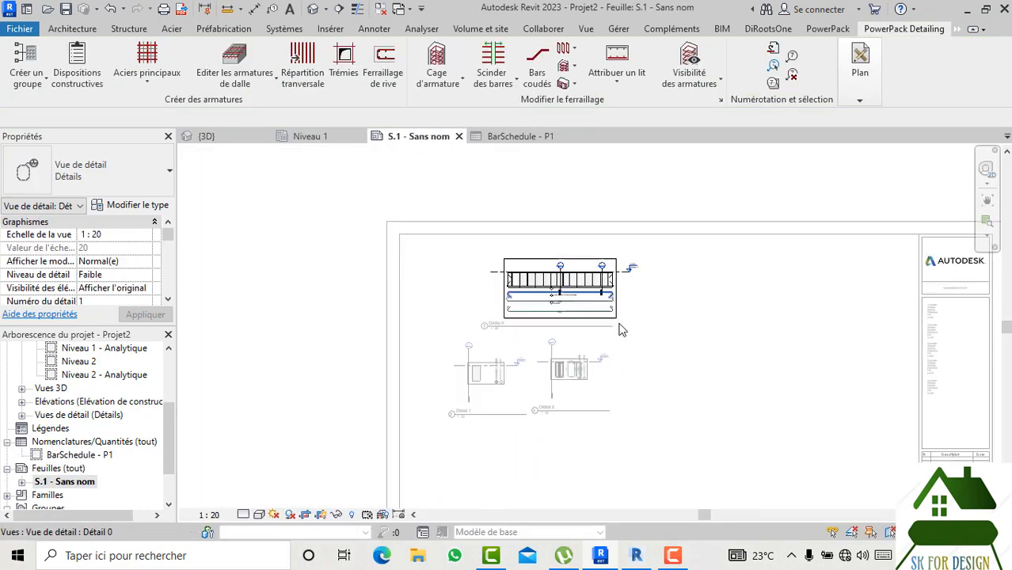
right_click(634, 348)
left_click(689, 116)
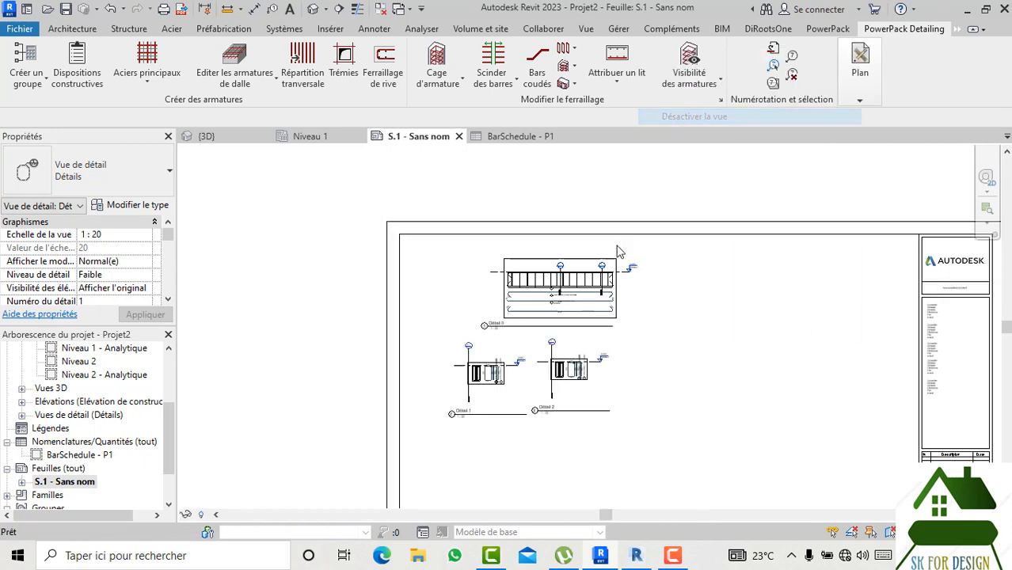
double_click(507, 262)
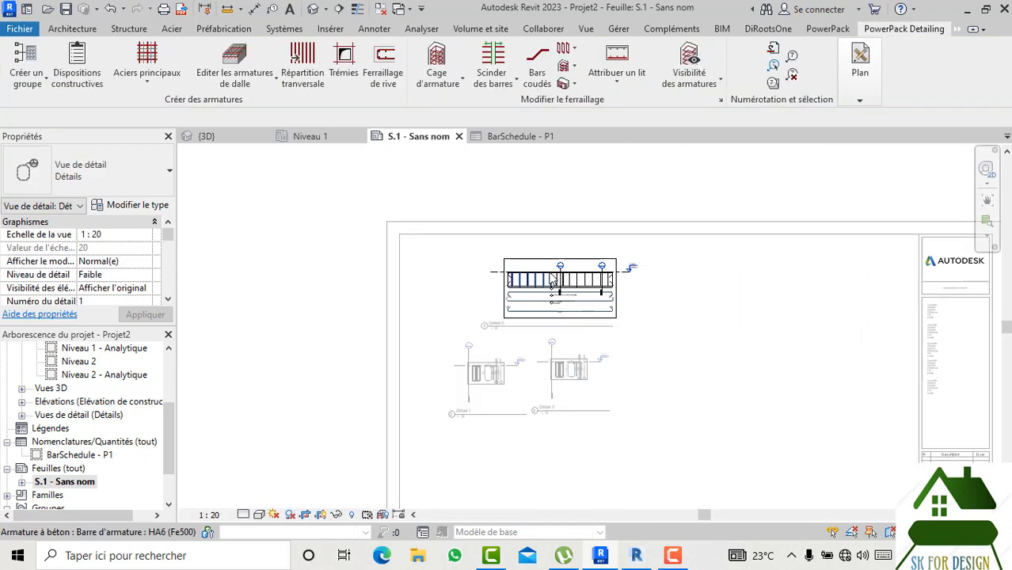
right_click(491, 237)
left_click(525, 301)
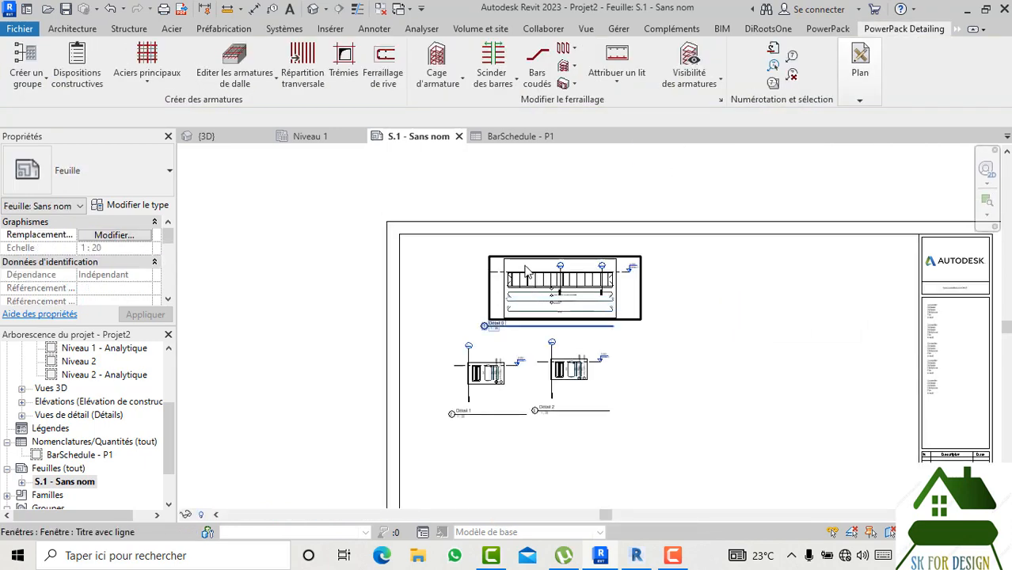
left_click(526, 267)
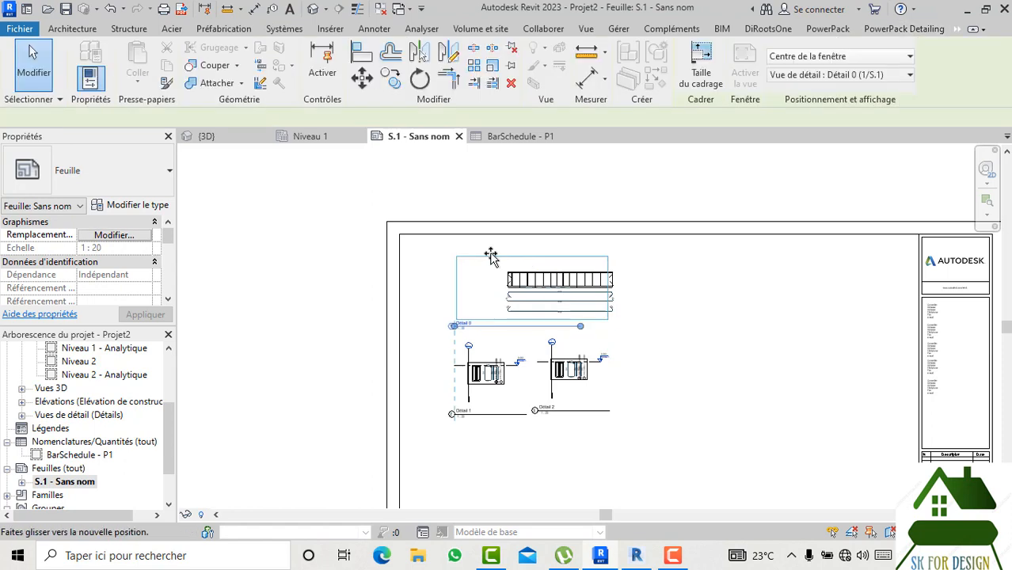
left_click(661, 316)
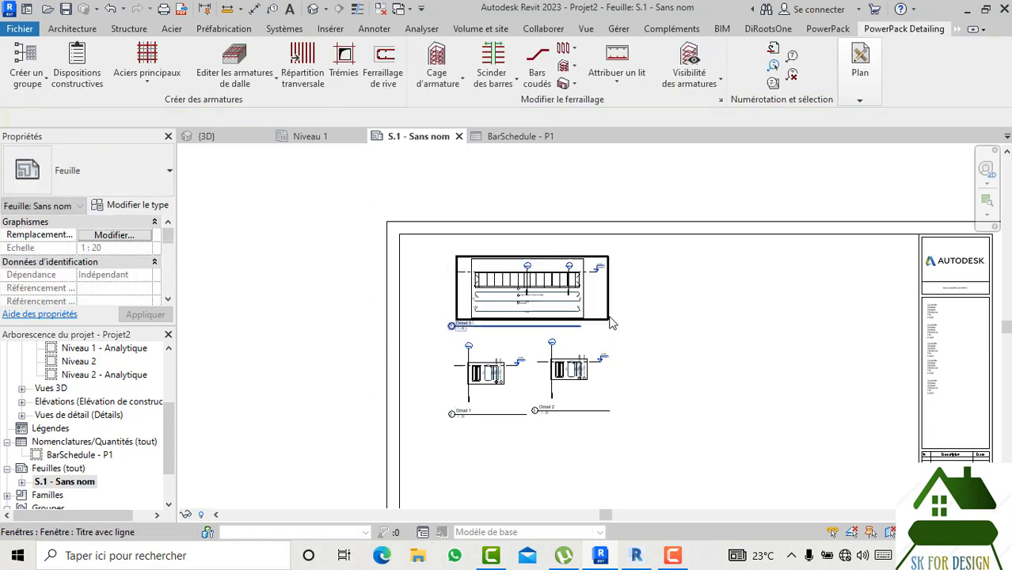
Place the BarSchedule - P1 schedule on sheet S.1 to the right of Détail 0 and check the layout
left_click(84, 457)
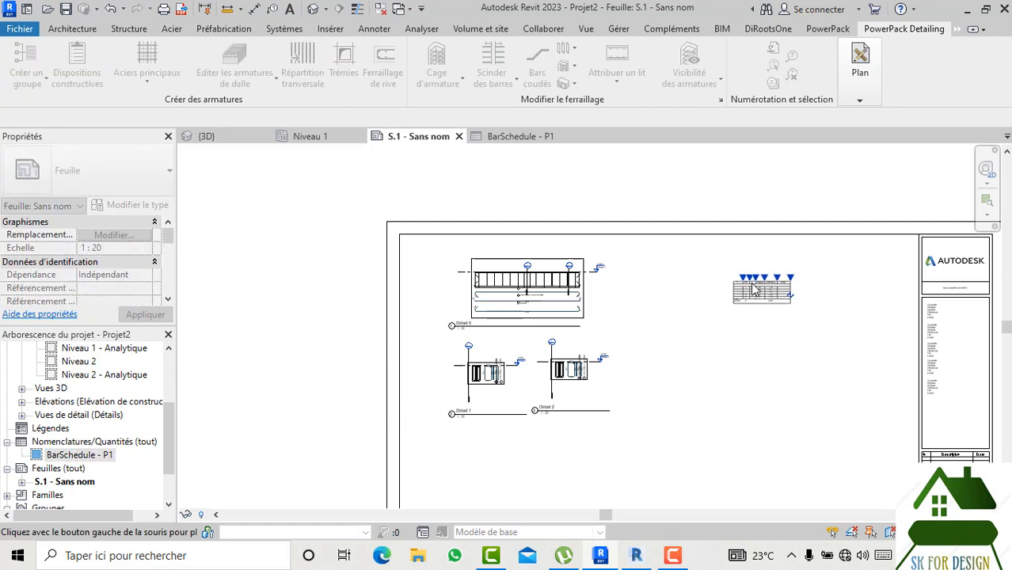
scroll(711, 230, "up", 4)
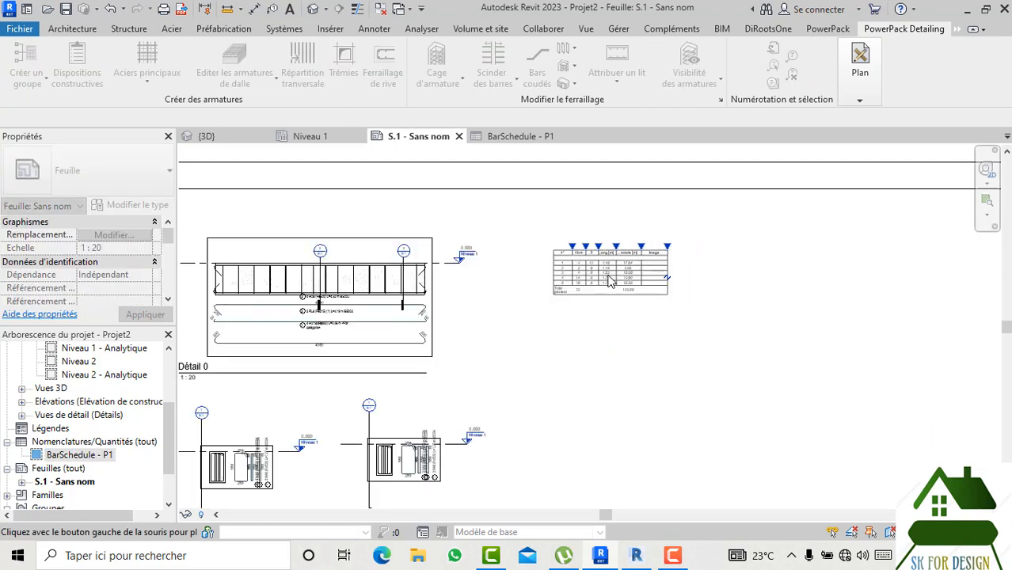
left_click(613, 278)
left_click(605, 325)
scroll(614, 332, "up", 1)
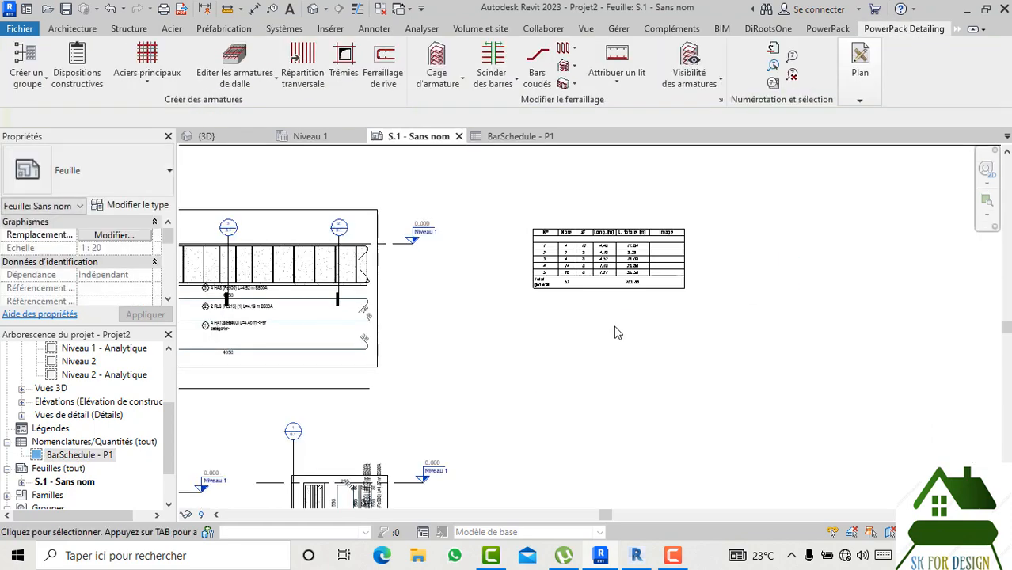
scroll(655, 323, "down", 3)
scroll(673, 329, "down", 1)
middle_click_drag(687, 325, 723, 290)
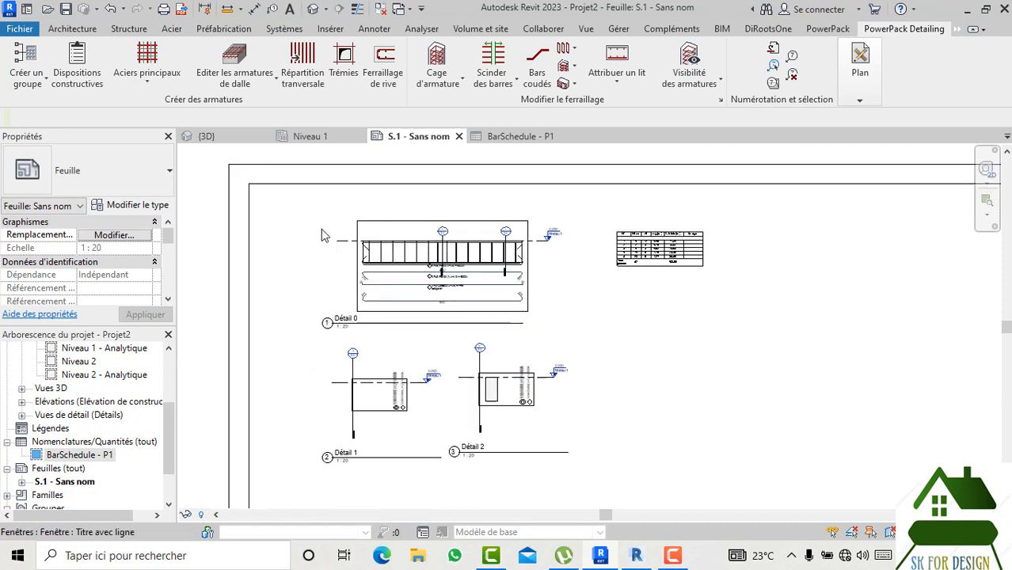
scroll(386, 225, "up", 1)
scroll(387, 228, "up", 2)
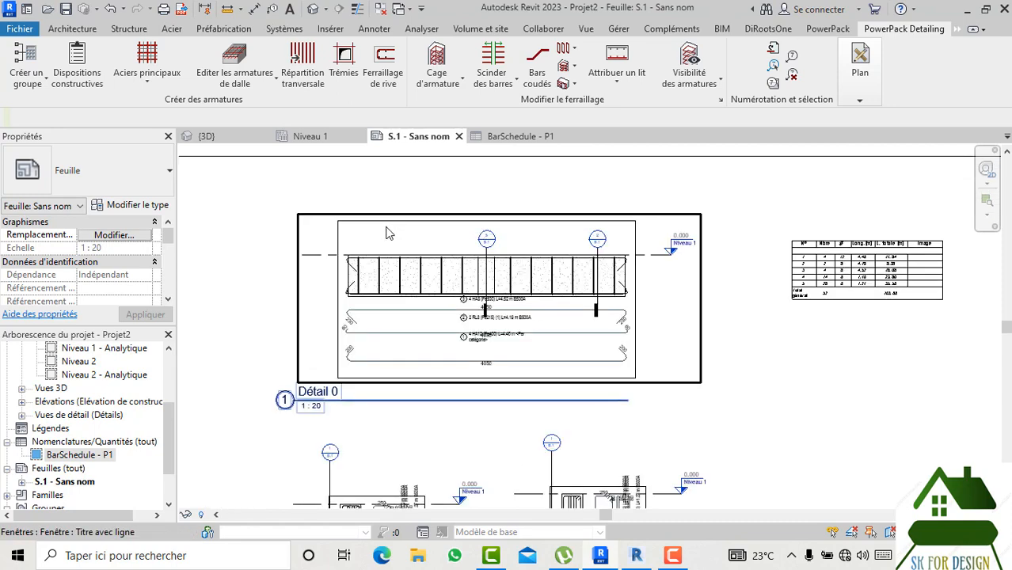
Open the 3D view and try to create Schéma de façonnage bending details for the beam's reinforcement bars
left_click(207, 136)
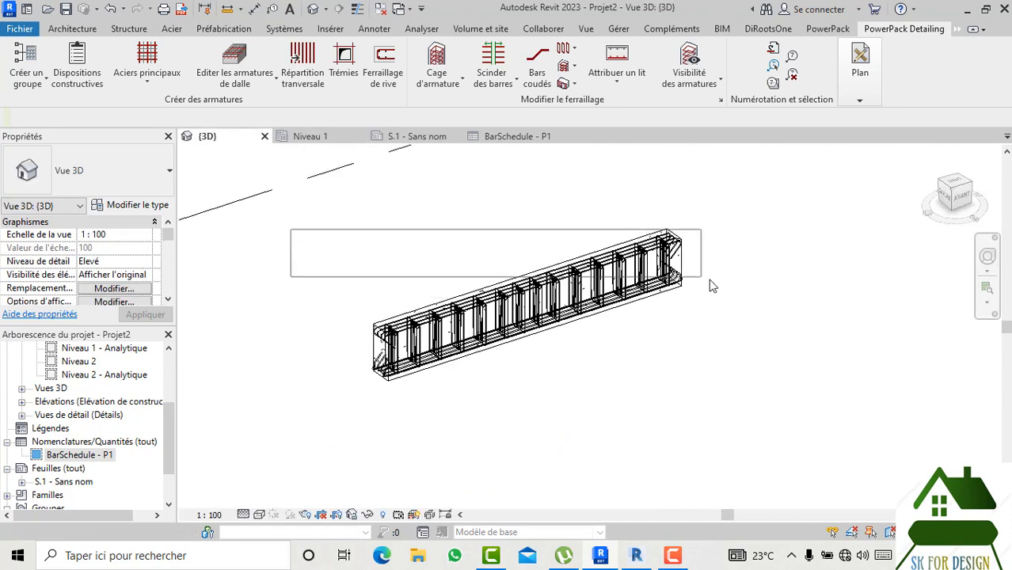
left_click_drag(712, 286, 853, 421)
left_click_drag(838, 456, 851, 490)
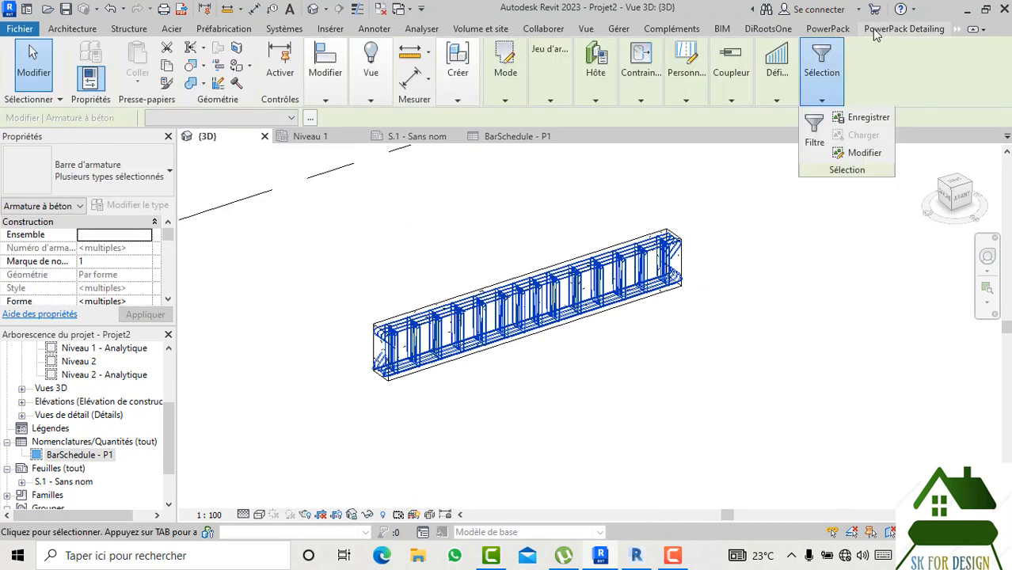
left_click(903, 28)
left_click(861, 79)
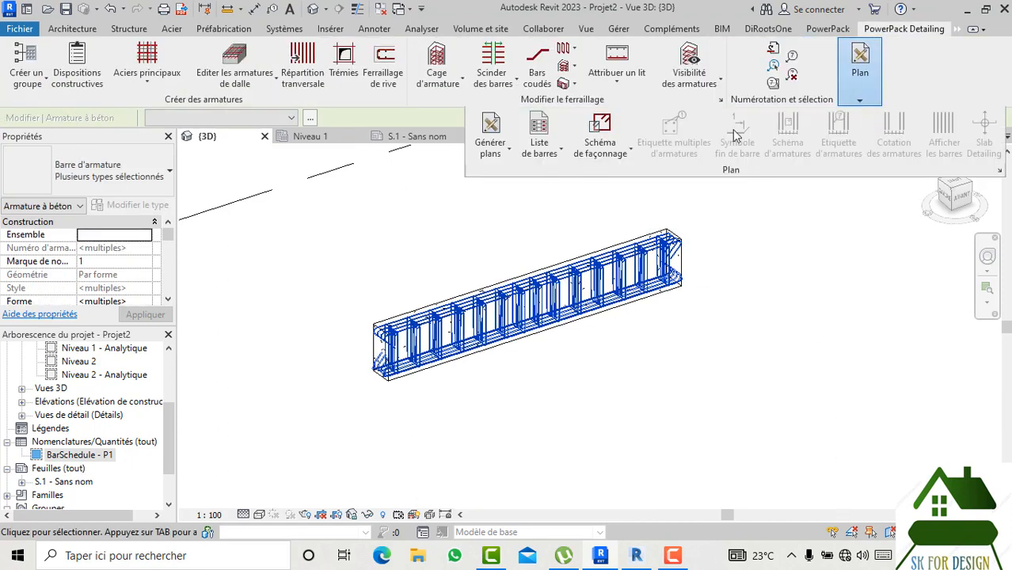
left_click(561, 152)
left_click(626, 152)
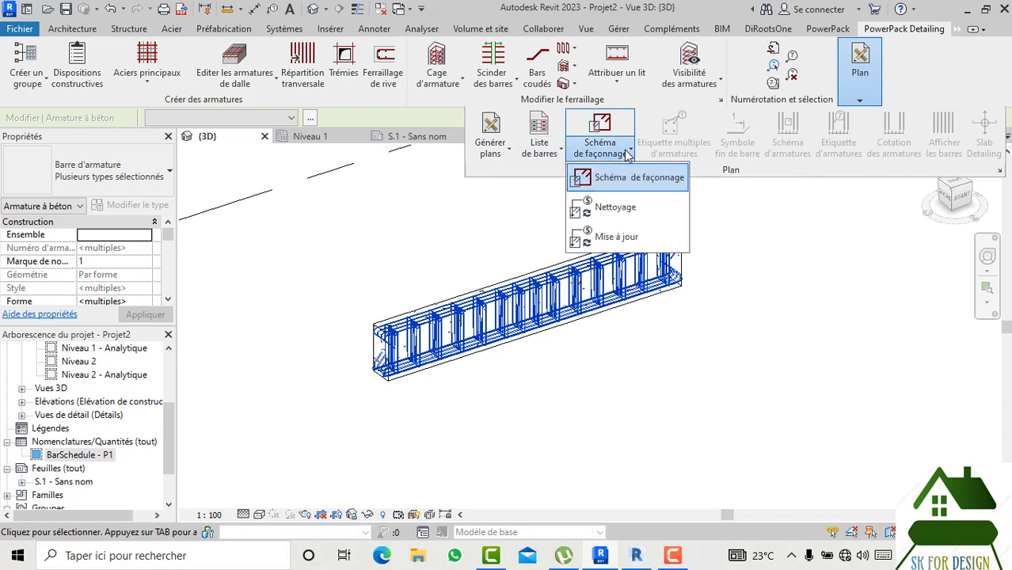
left_click(623, 178)
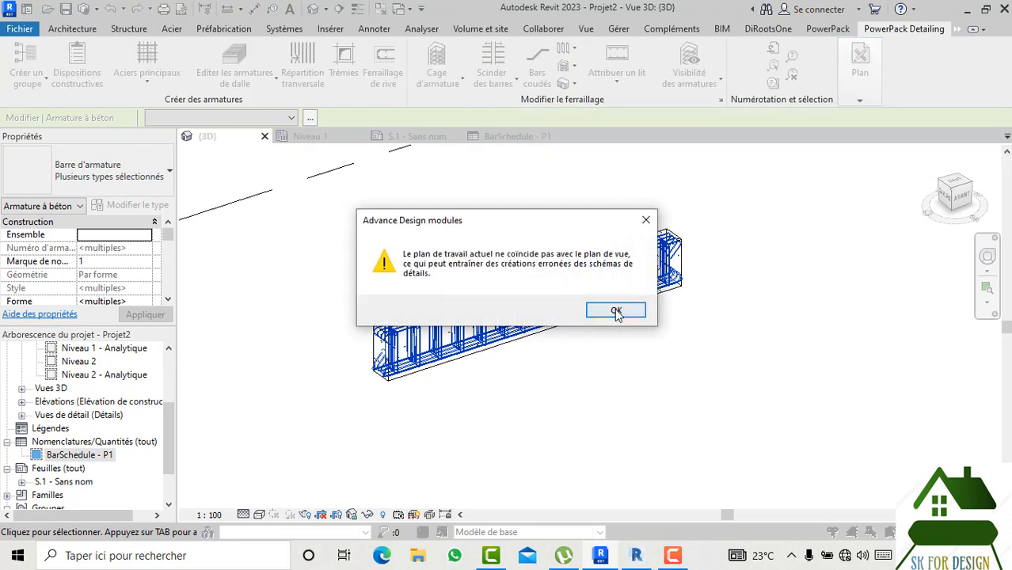
left_click(616, 312)
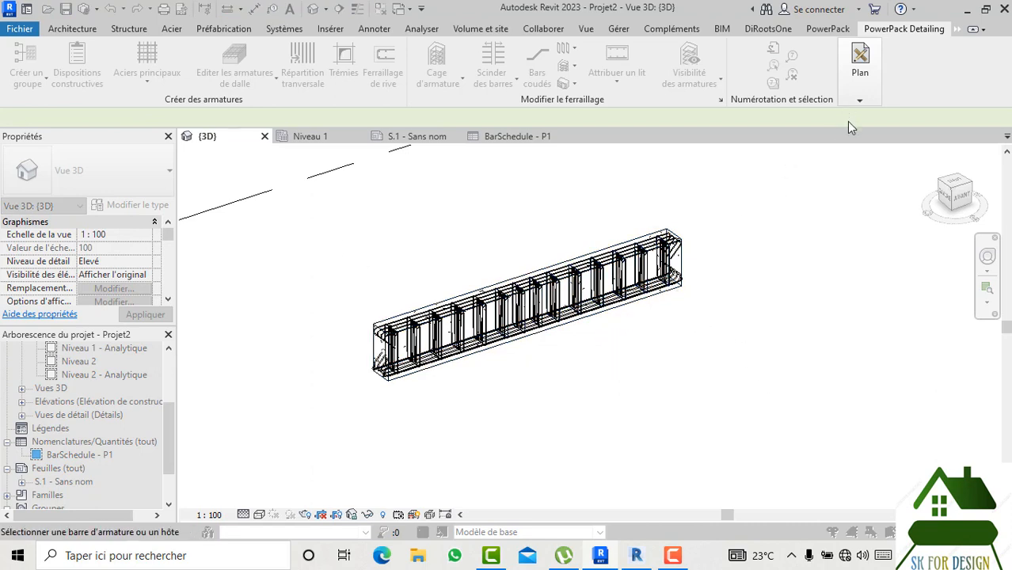
key("Escape")
Select the whole beam with its reinforcement and try to generate the bar schedule diagrams from Liste de barres
left_click_drag(284, 223, 813, 447)
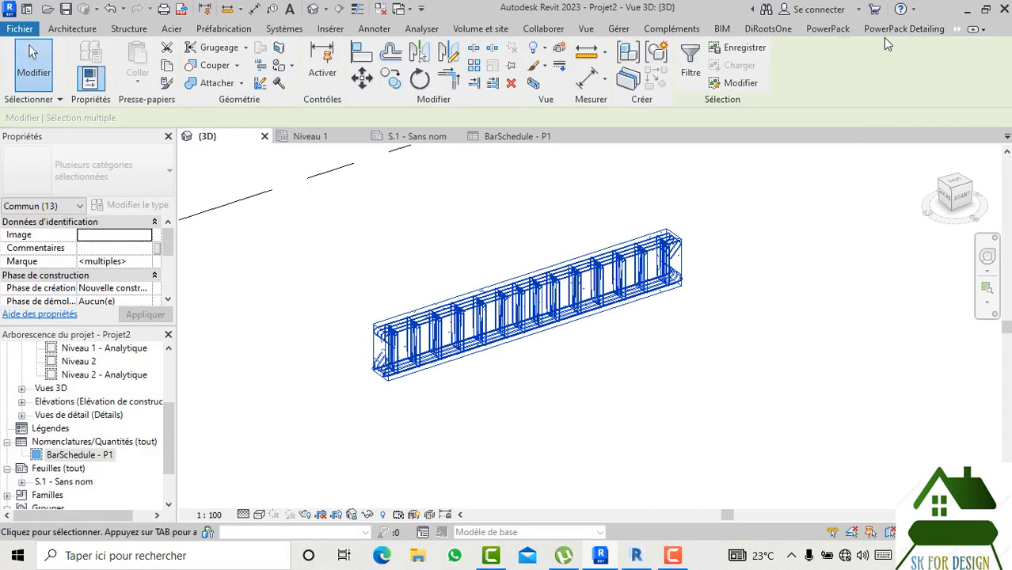
left_click(902, 29)
left_click(860, 71)
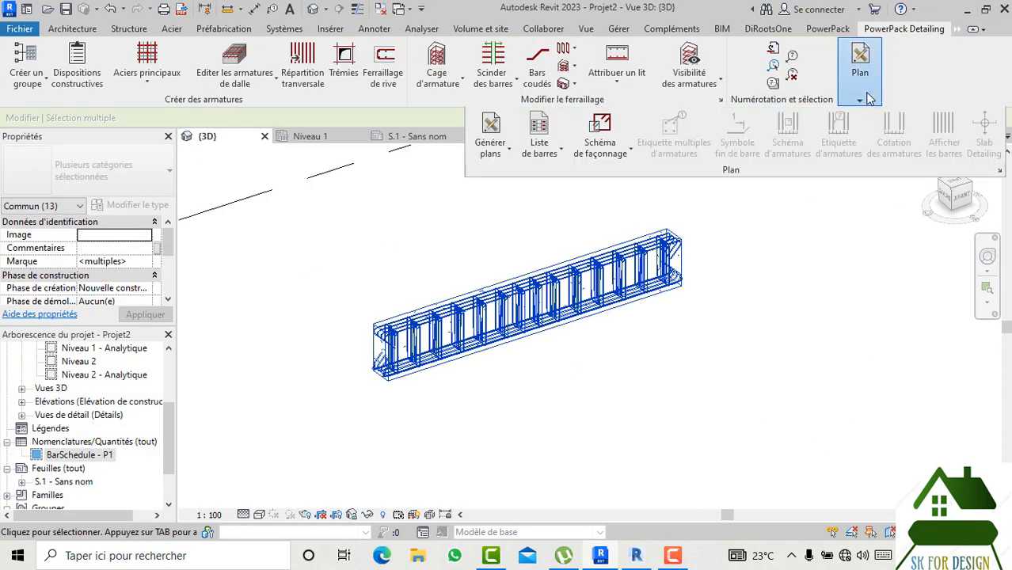
left_click(560, 152)
left_click(565, 211)
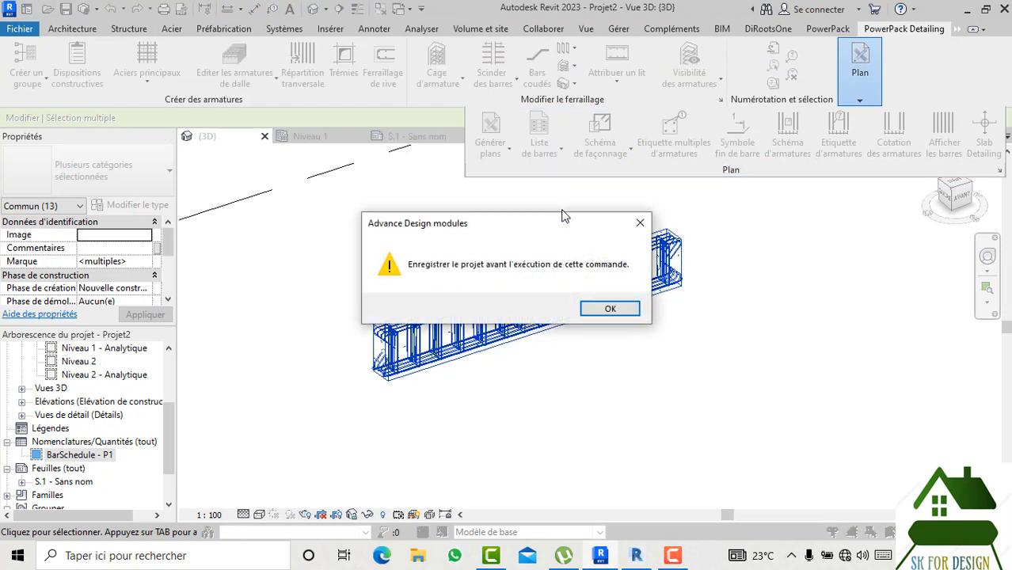
left_click(597, 313)
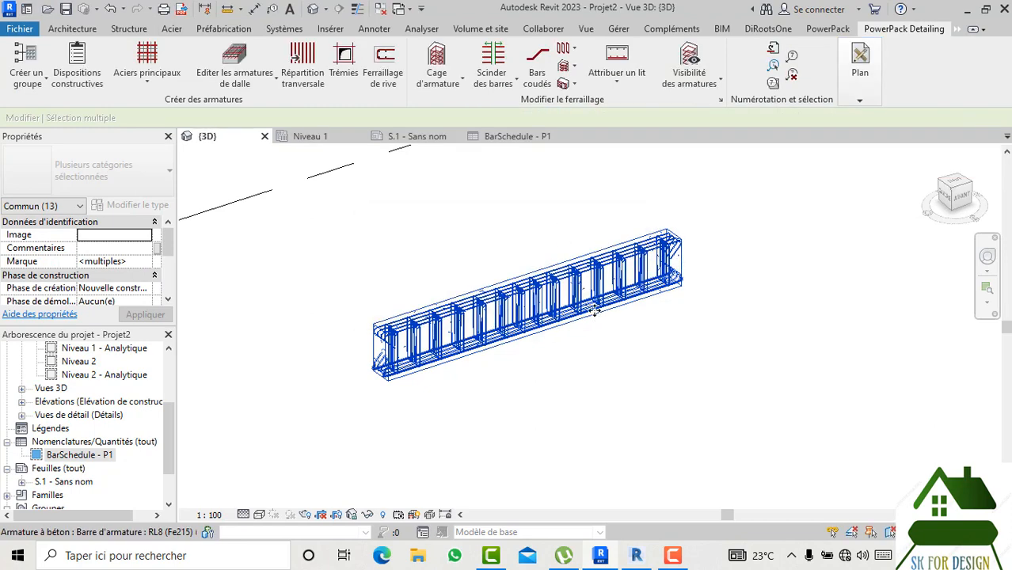
scroll(642, 332, "down", 2)
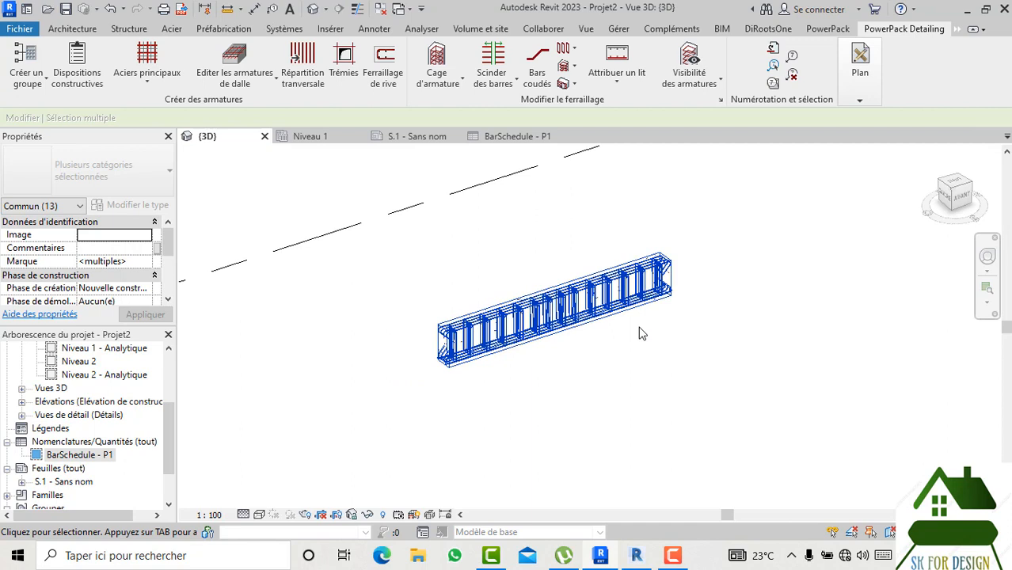
Save the project as "tuto 2023" in the Documents folder, accepting the default file save options
left_click(20, 28)
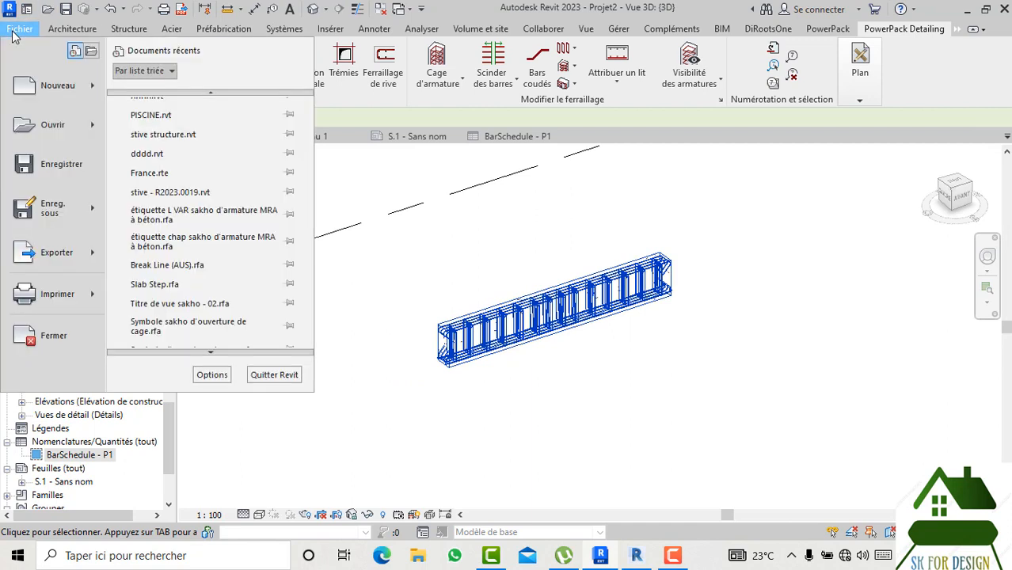
left_click(53, 172)
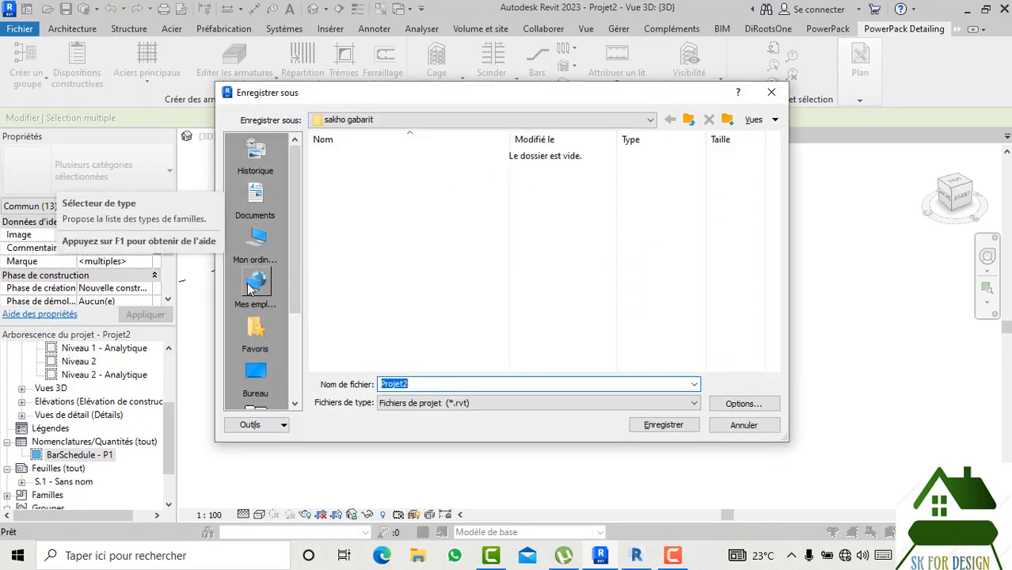
left_click(266, 208)
scroll(447, 281, "down", 4)
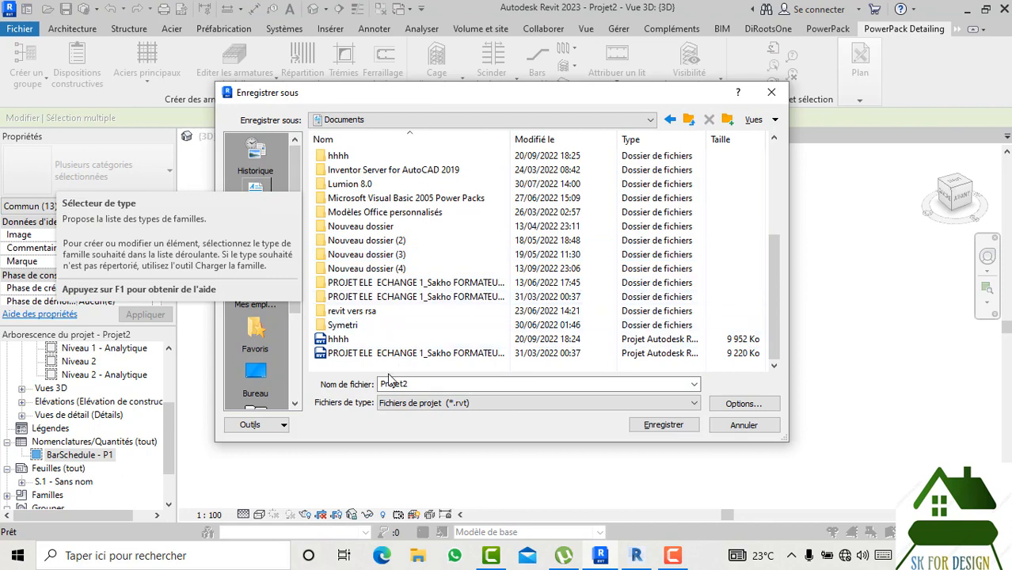
double_click(422, 384)
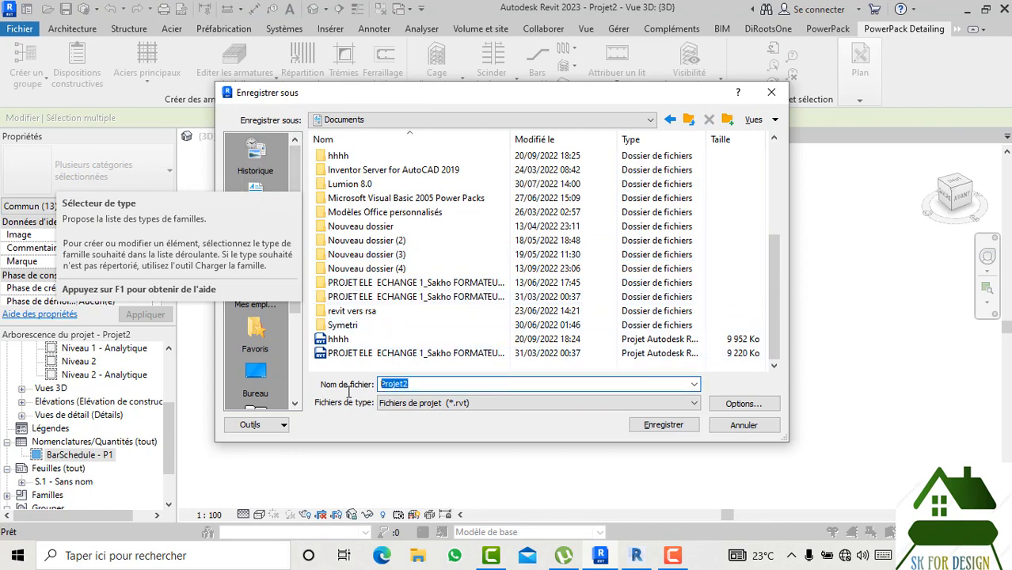
type("to")
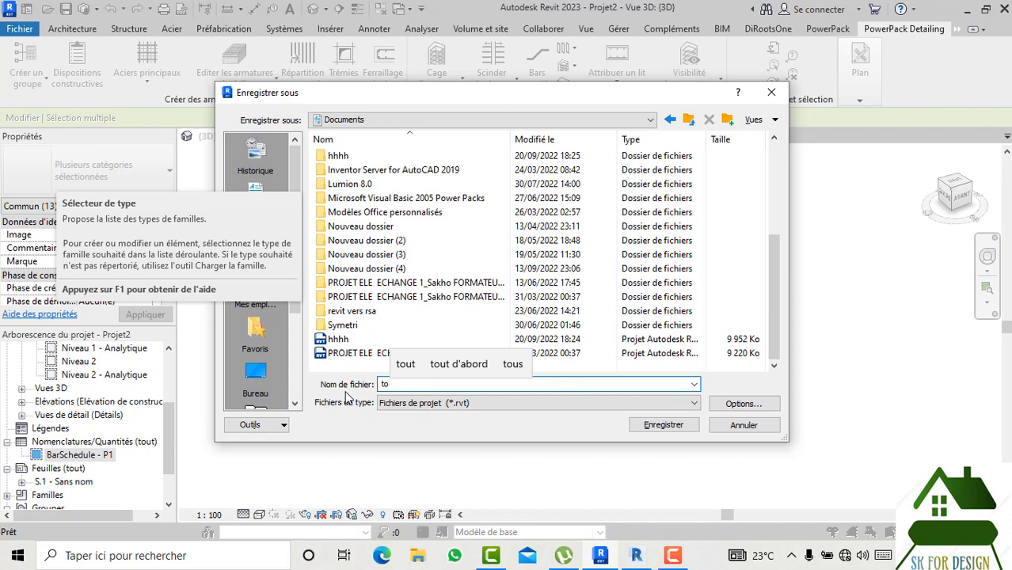
key("BackSpace")
type("uto 2023")
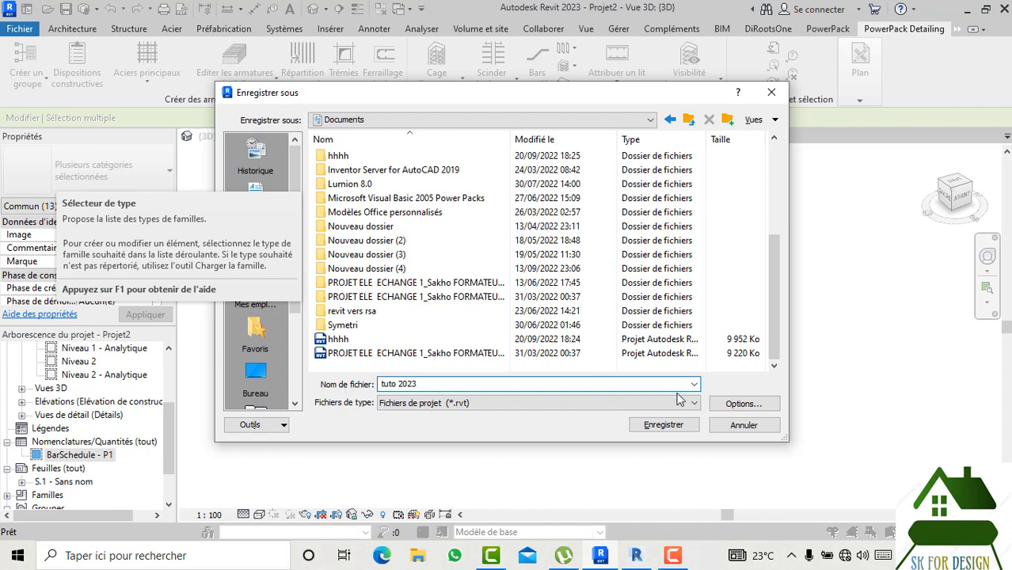
left_click(772, 410)
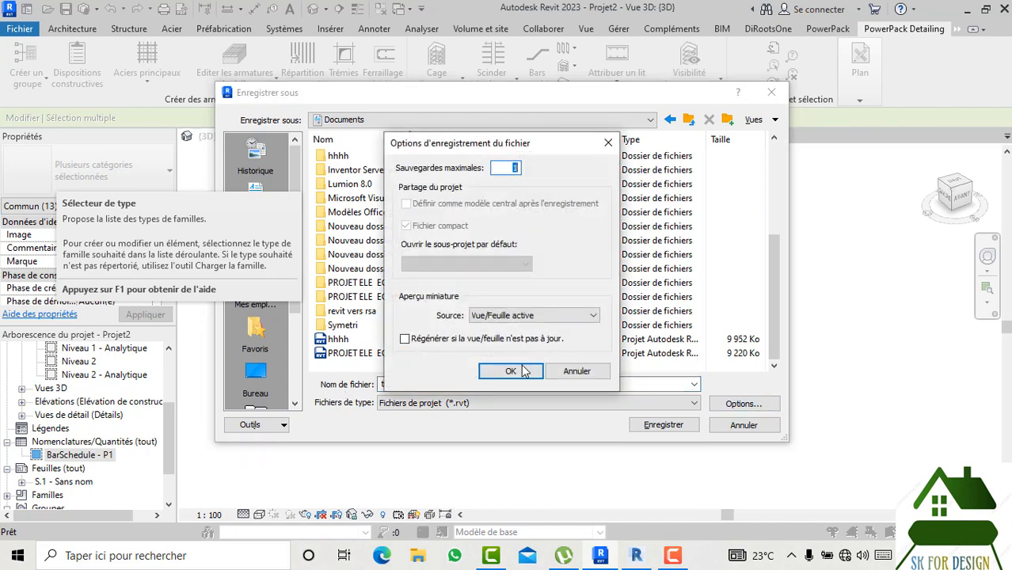
left_click(511, 371)
left_click(651, 426)
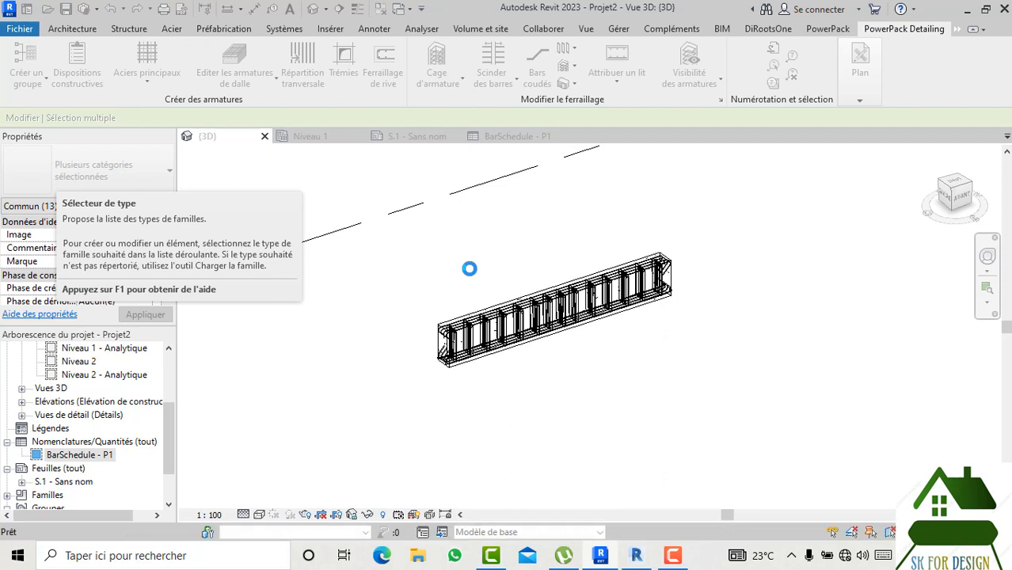
Generate the bar schedule diagrams from Liste de barres for the beam and all its reinforcement
left_click_drag(391, 232, 789, 440)
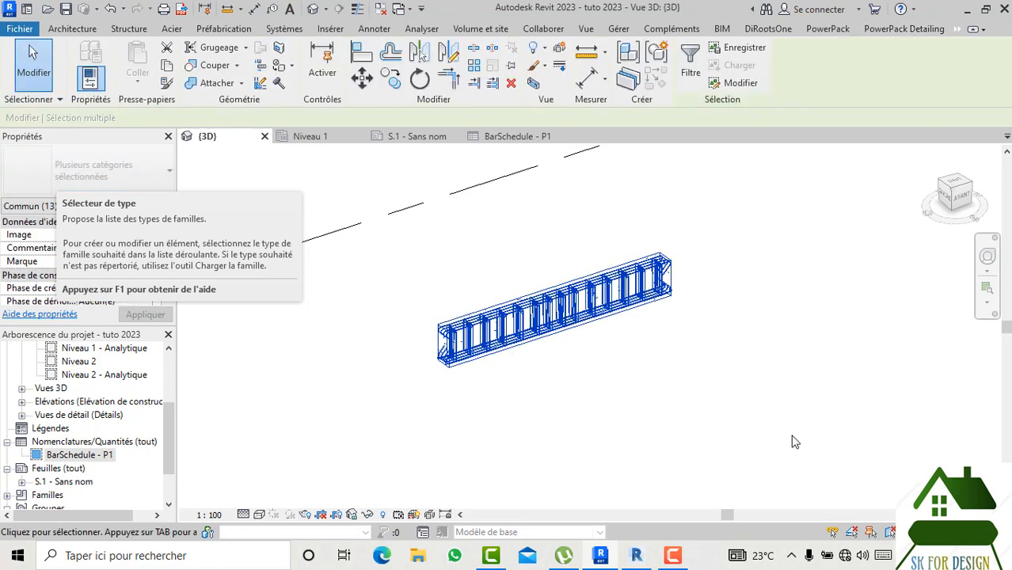
left_click(903, 29)
left_click(864, 99)
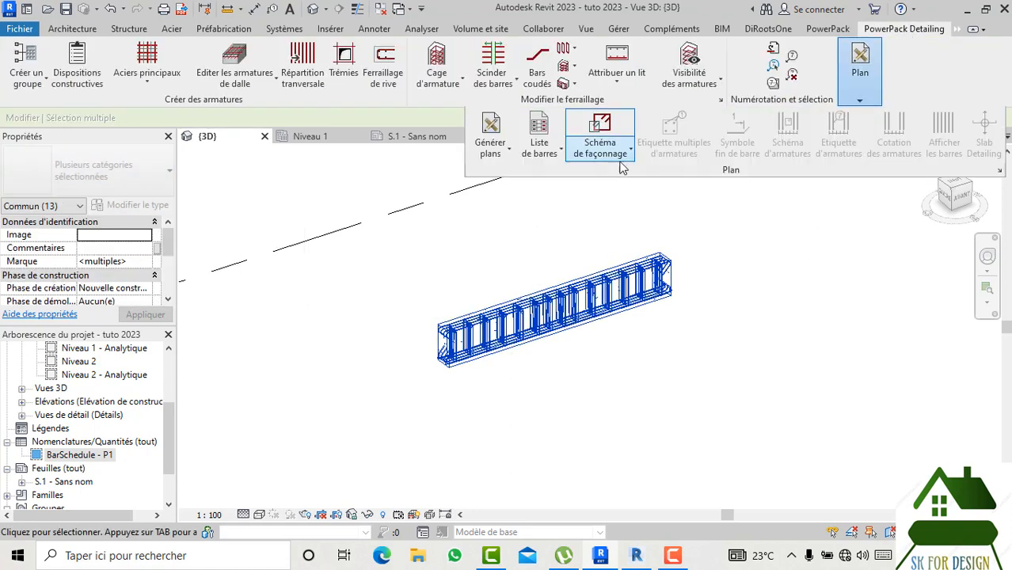
left_click(563, 207)
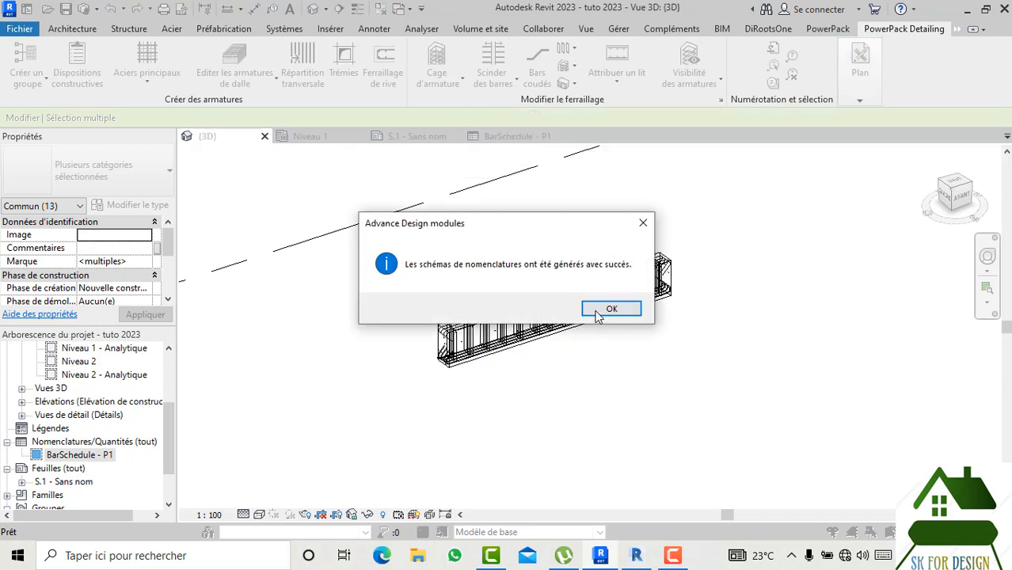
left_click(609, 309)
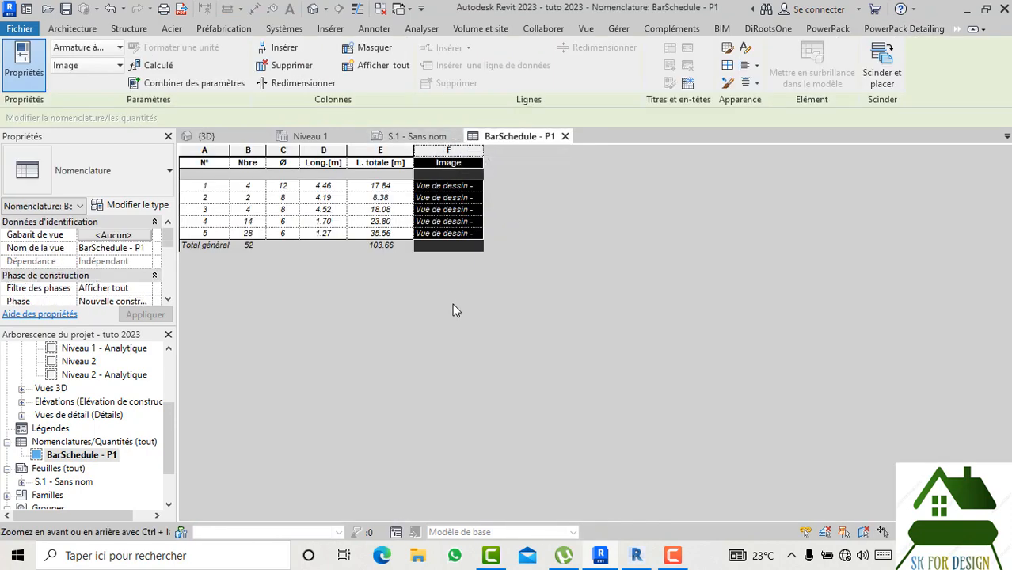
Close the BarSchedule - P1 view and examine the schedule's Image column on sheet S.1
left_click(565, 136)
left_click(419, 136)
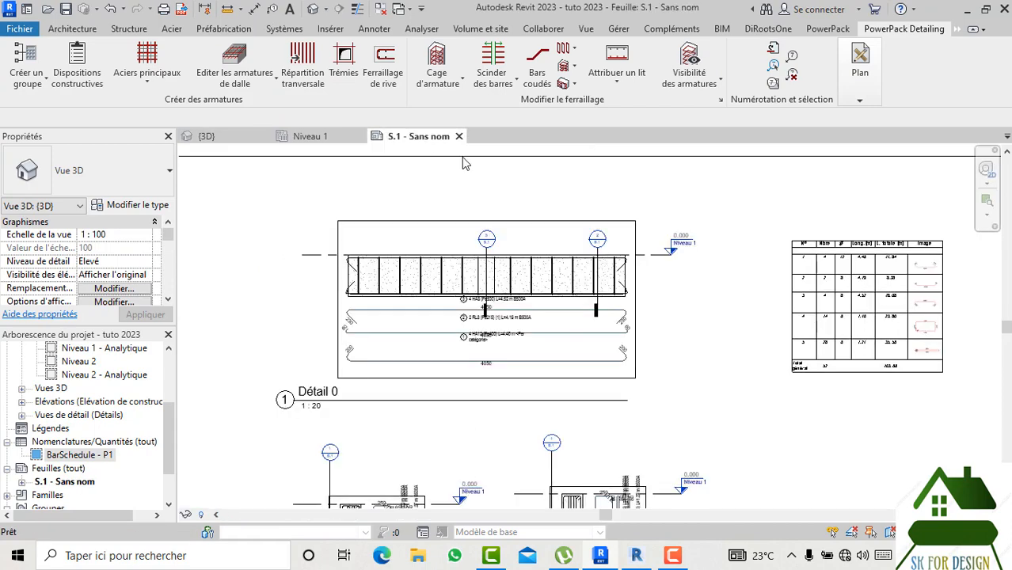
scroll(878, 293, "up", 5)
scroll(877, 292, "up", 1)
middle_click_drag(878, 292, 795, 290)
scroll(795, 290, "down", 3)
left_click(815, 291)
left_click(847, 308)
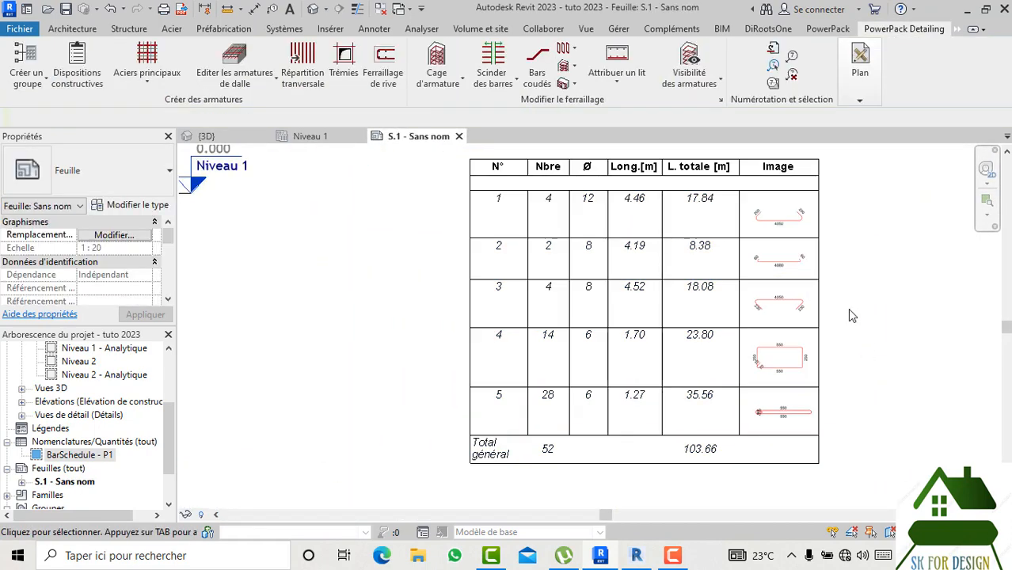
scroll(728, 202, "up", 4)
scroll(499, 208, "down", 3)
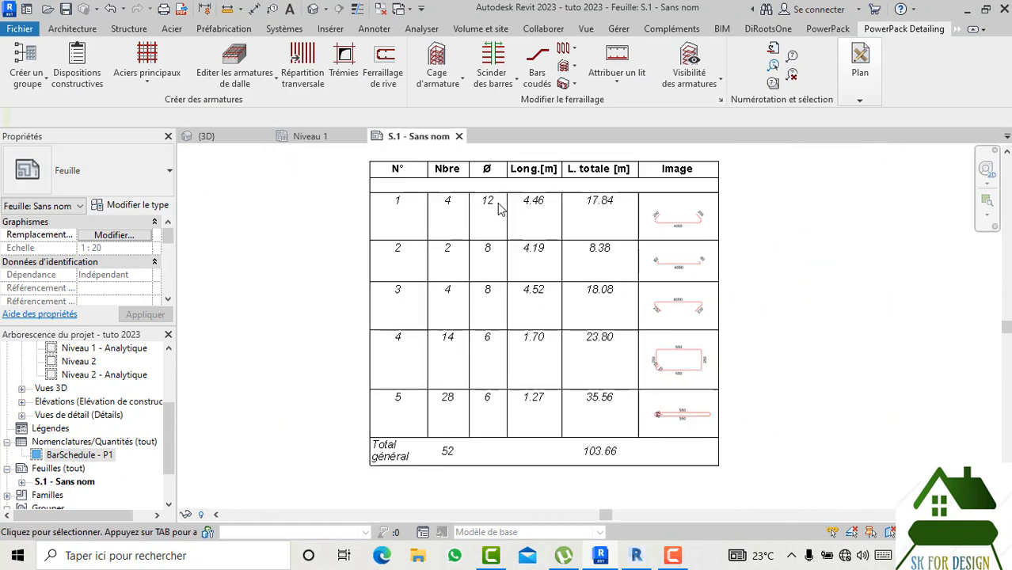
scroll(717, 230, "down", 2)
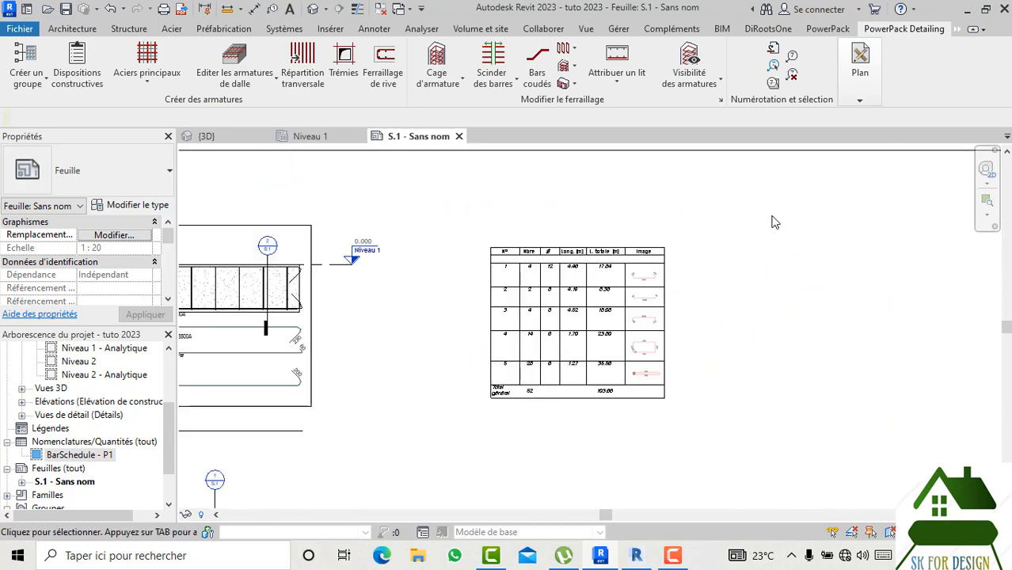
Move the bar schedule on sheet S.1 closer to Détail 0, with its top edge near the detail's top edge
left_click(608, 336)
left_click(524, 225)
left_click(508, 244)
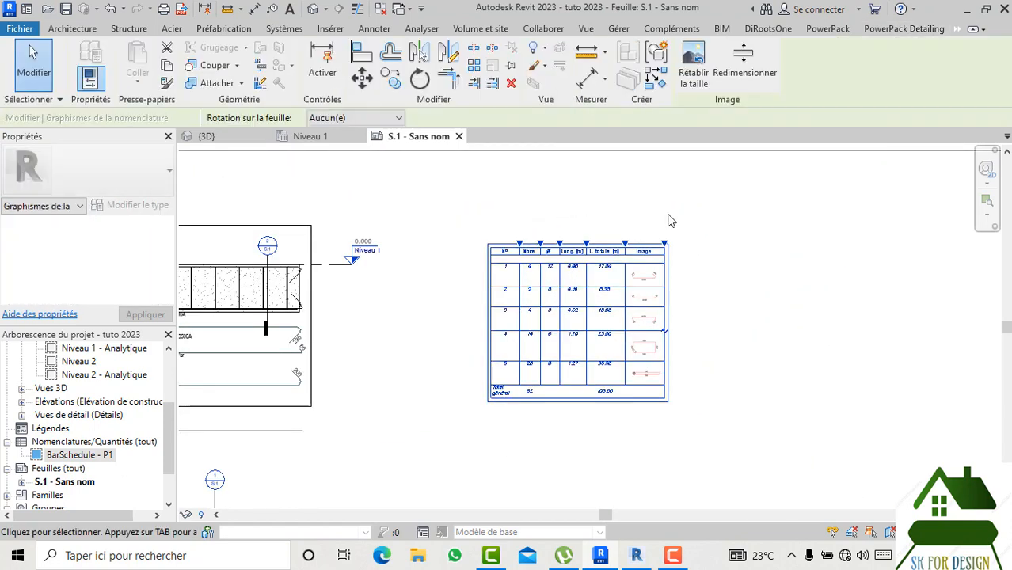
left_click(890, 300)
scroll(890, 300, "down", 4)
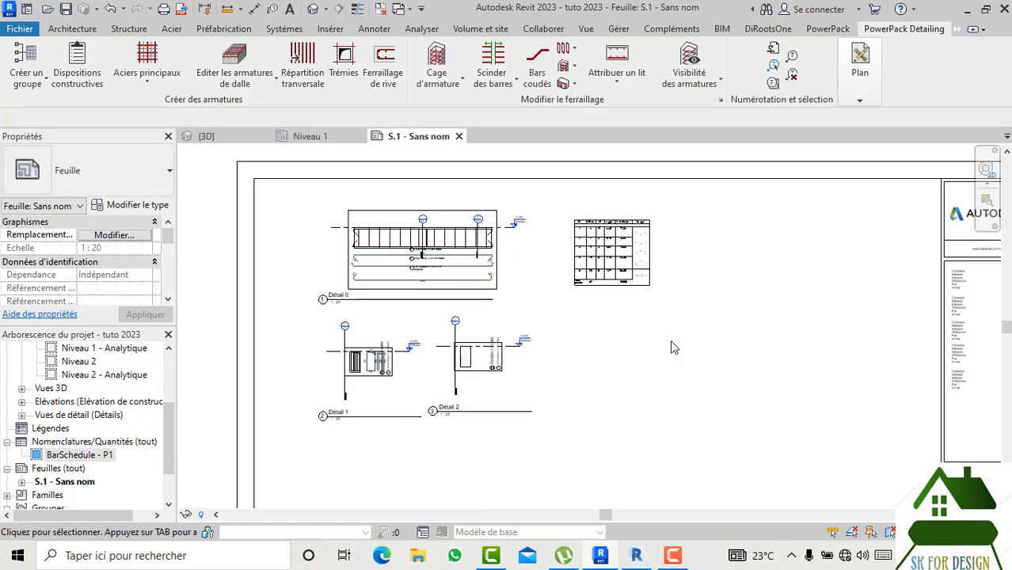
scroll(609, 312, "down", 1)
scroll(659, 241, "up", 6)
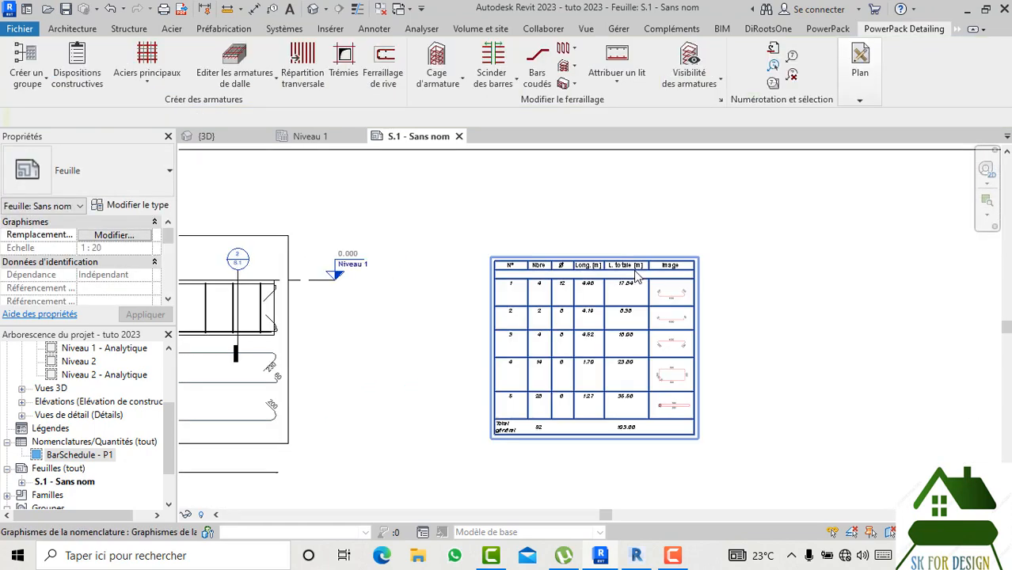
scroll(633, 238, "down", 3)
left_click_drag(631, 248, 573, 223)
left_click(716, 242)
scroll(715, 240, "down", 2)
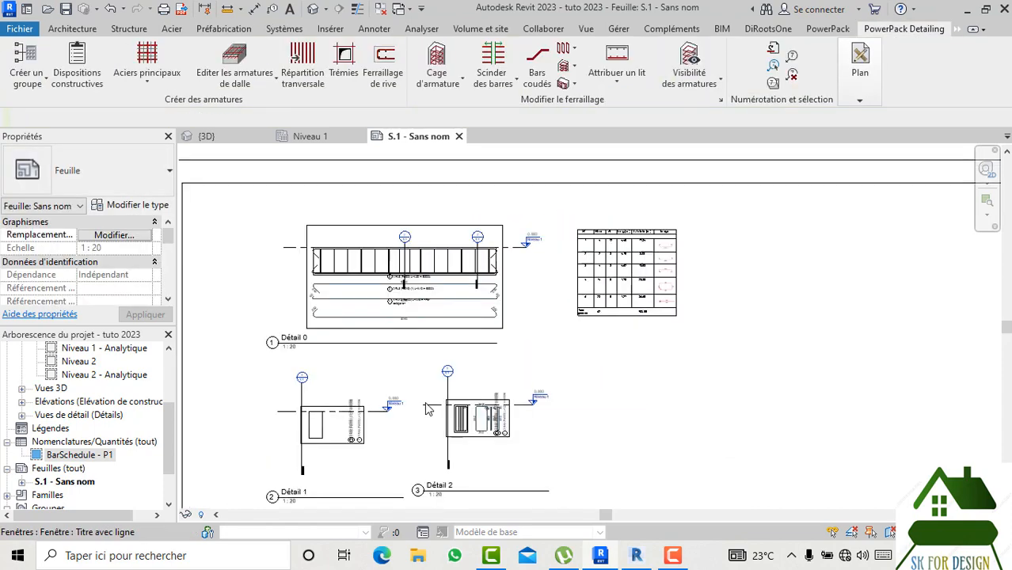
Examine the stirrup diagrams and annotations in the Détail 1 and Détail 2 sections on the sheet
middle_click_drag(473, 355, 529, 283)
scroll(393, 356, "up", 5)
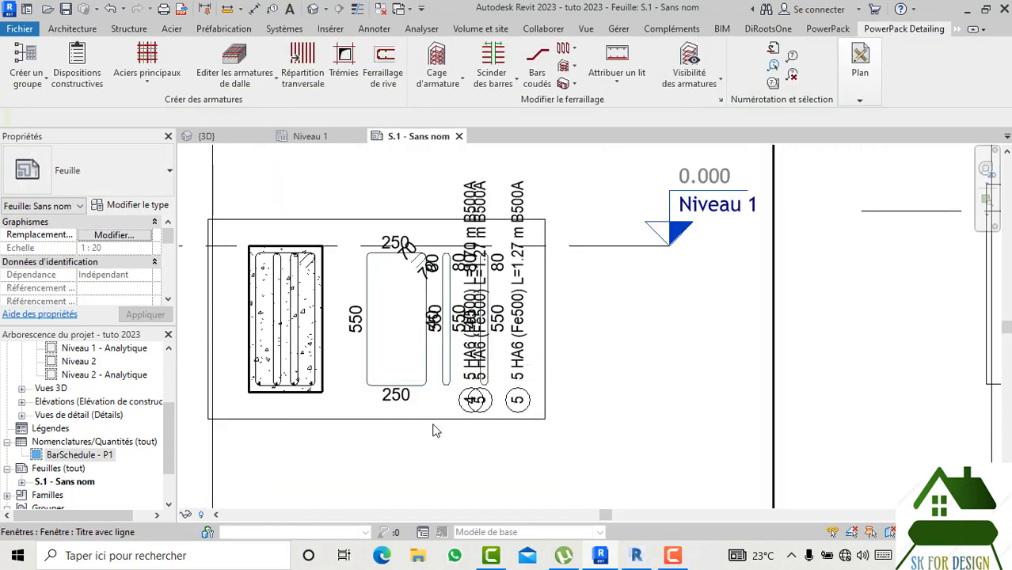
scroll(427, 396, "down", 3)
middle_click_drag(451, 417, 441, 362)
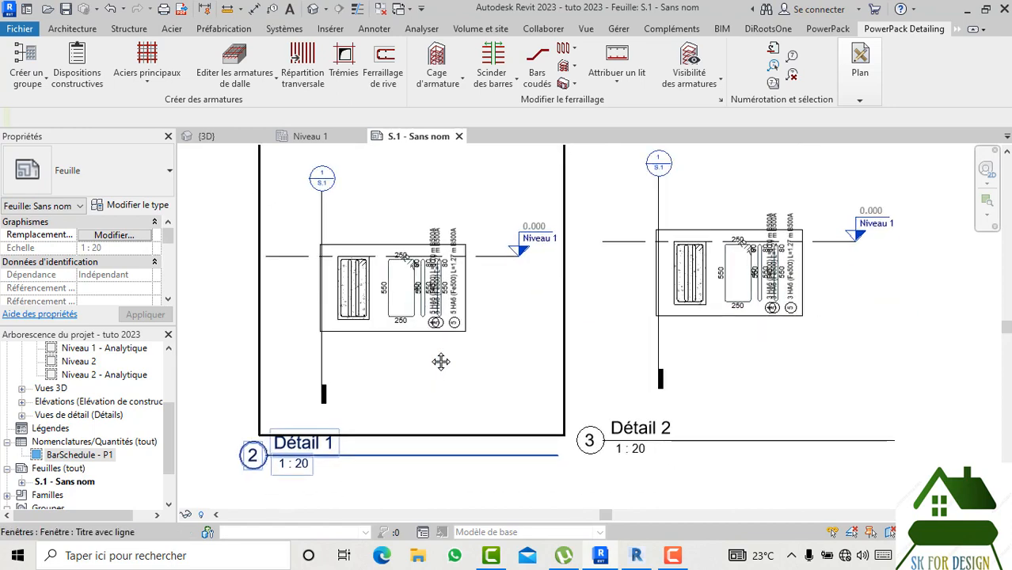
scroll(750, 267, "up", 4)
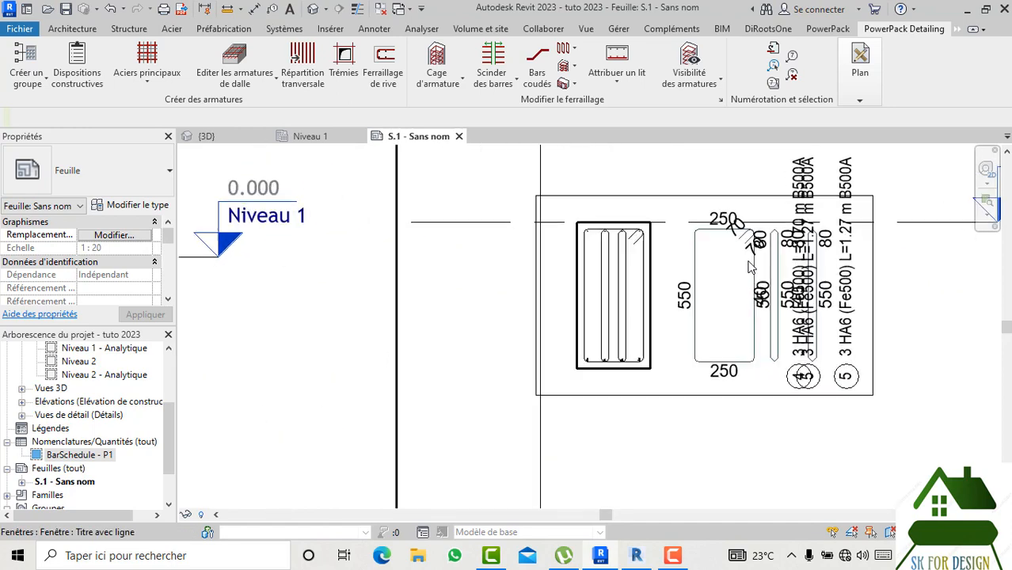
scroll(689, 298, "down", 1)
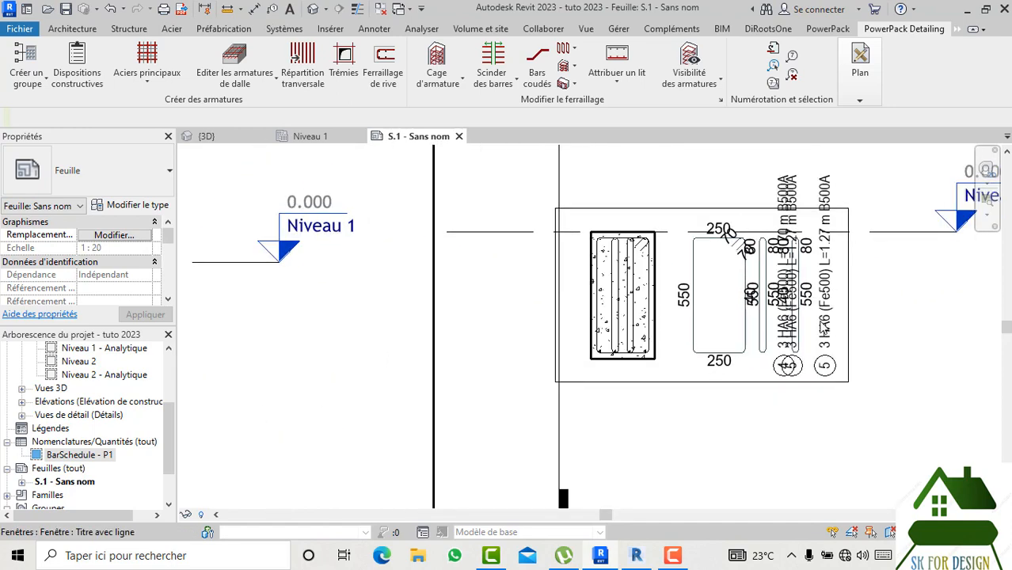
Activate the Détail 2 view on the sheet and delete its overlapping bar tags 4 and 5
double_click(794, 375)
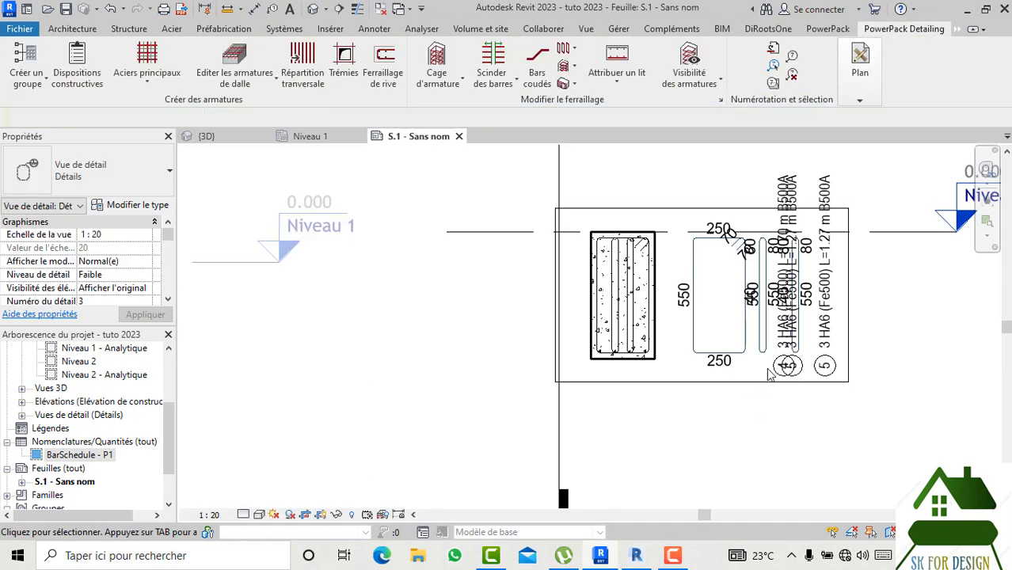
left_click(774, 374)
scroll(780, 376, "up", 4)
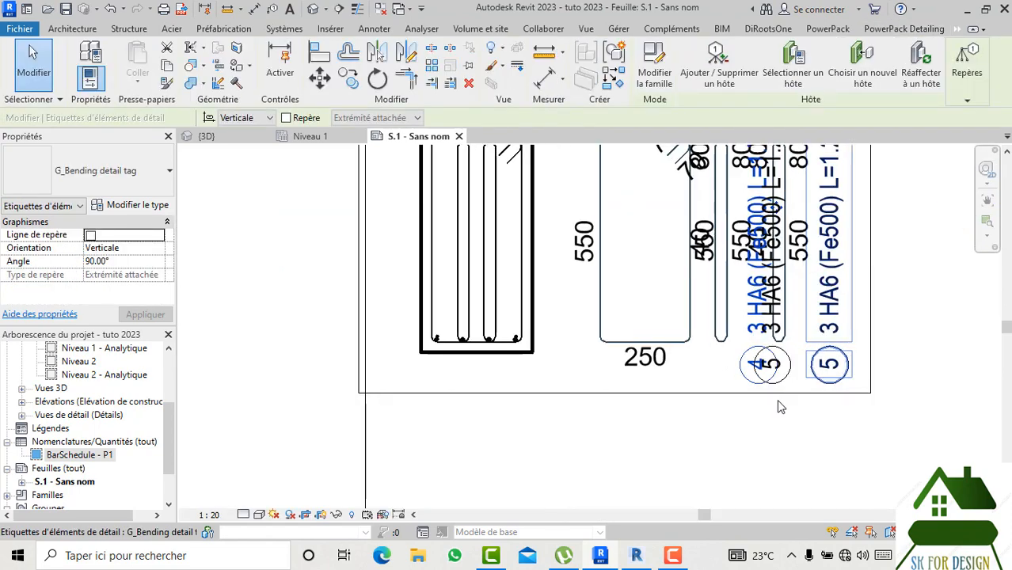
scroll(745, 441, "down", 2)
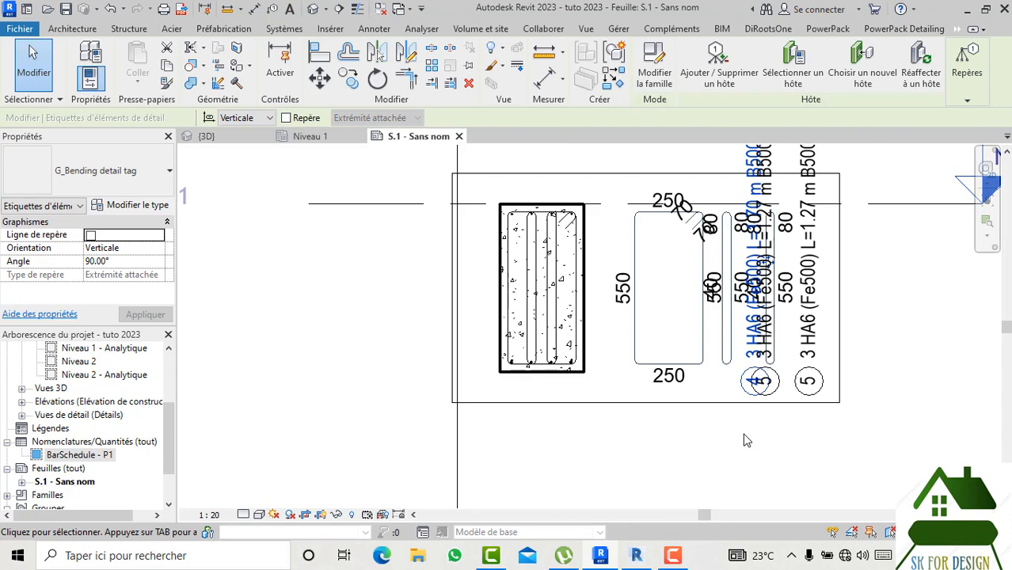
key("Delete")
left_click(756, 403)
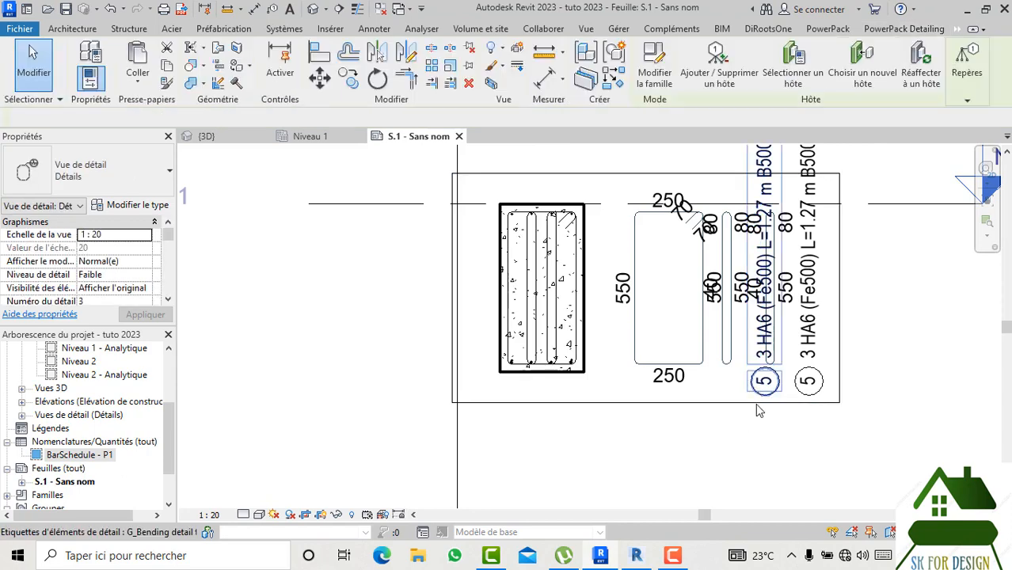
key("Delete")
left_click(804, 396)
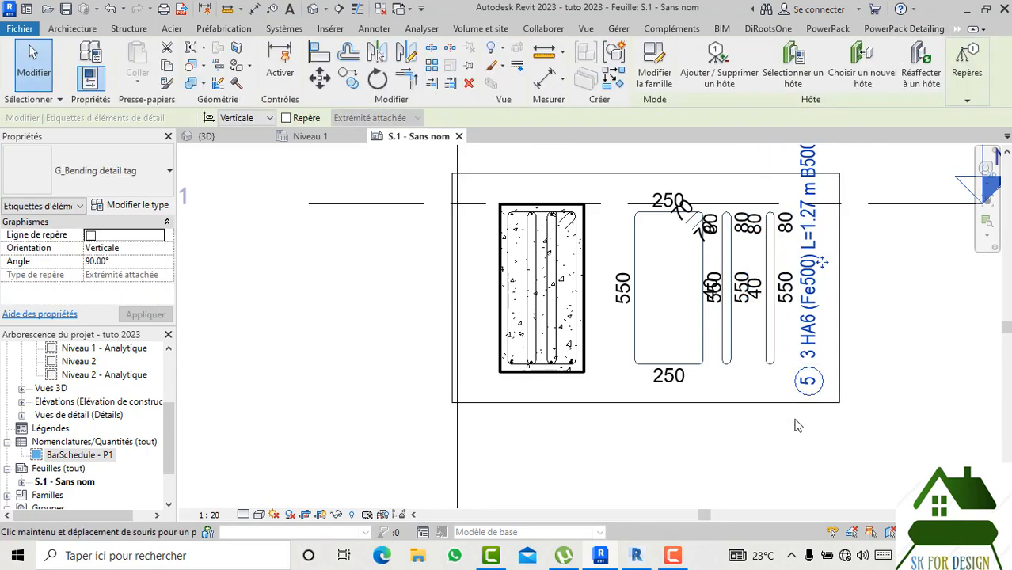
middle_click_drag(797, 425, 766, 438)
key("Delete")
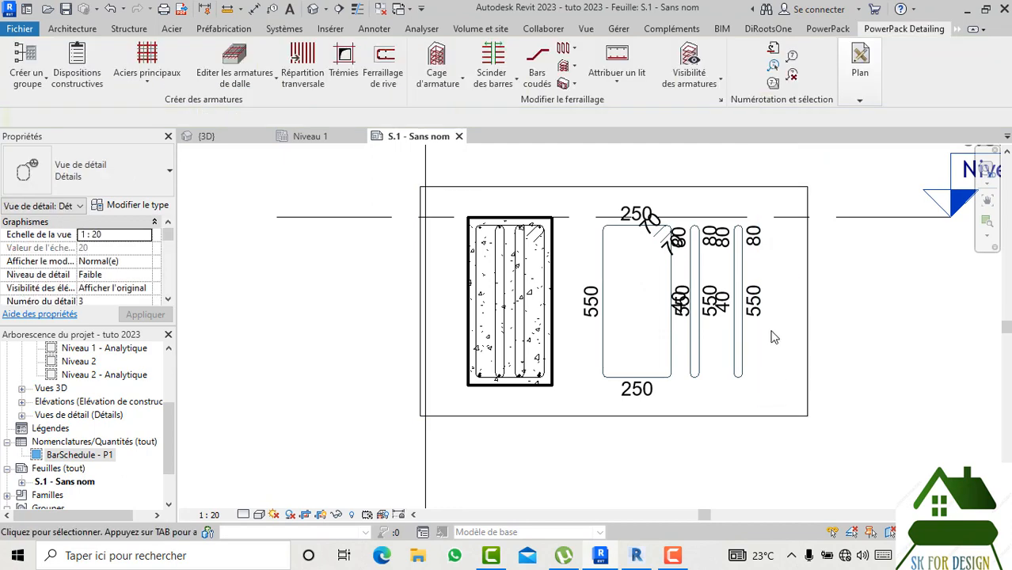
Delete the two narrow stirrup bending details with their dimensions from Détail 2, keeping the large rectangular stirrup
left_click(738, 340)
left_click(721, 384)
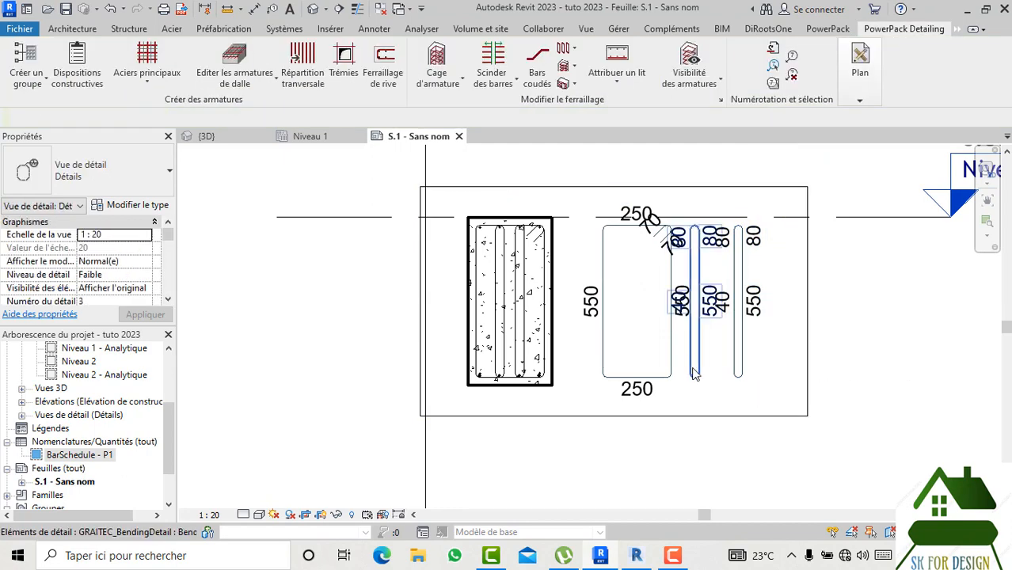
left_click(688, 363)
key("Delete")
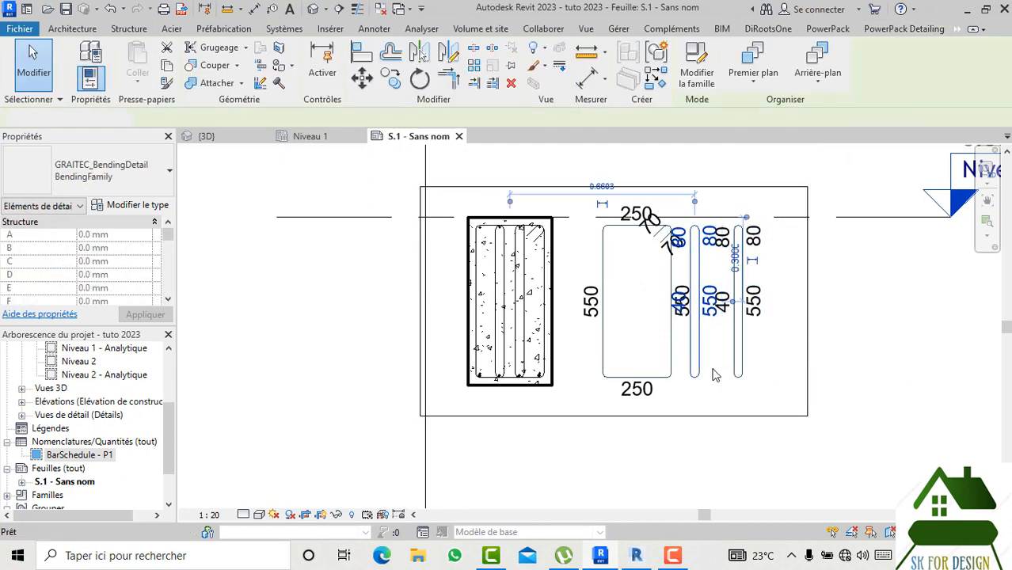
left_click(738, 348)
key("Delete")
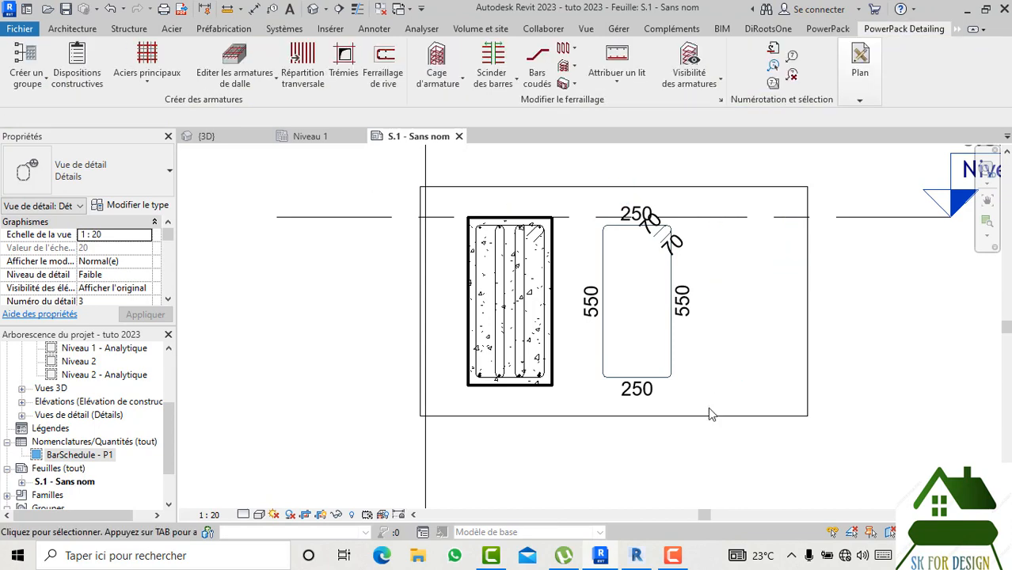
Pull the left edge of Détail 2's crop region inward past the section line to remove the section marker
scroll(707, 414, "down", 4)
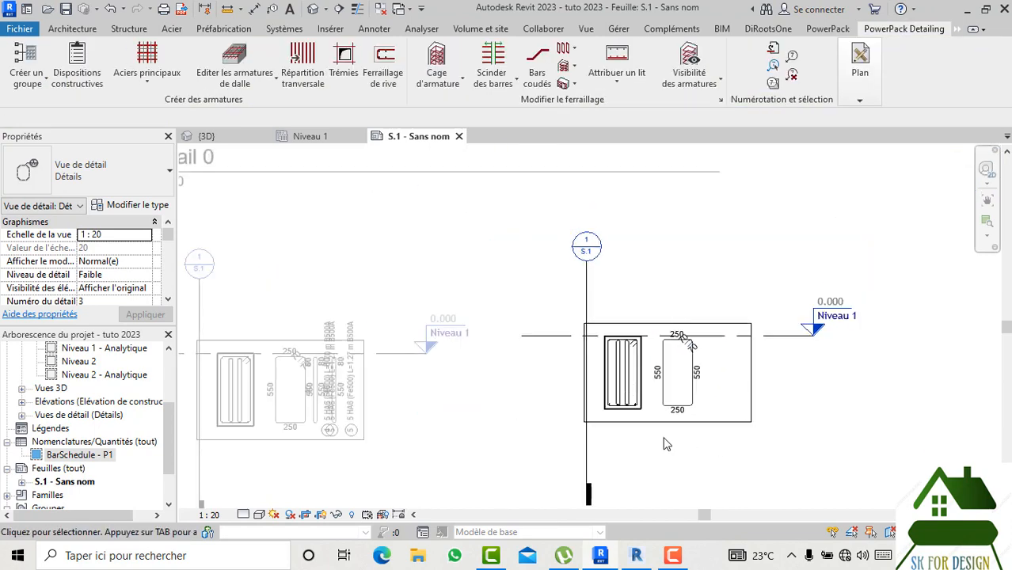
left_click(611, 324)
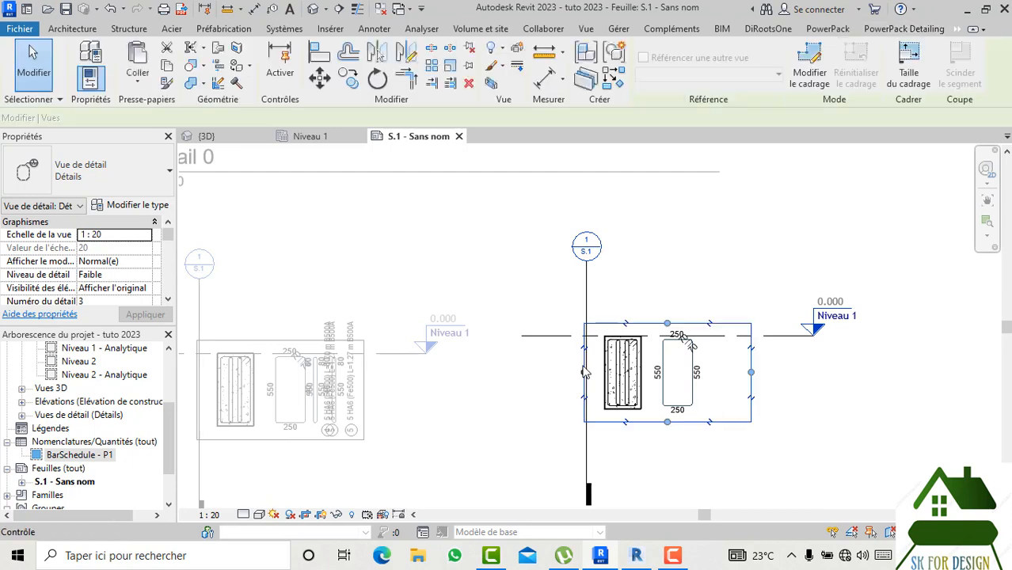
scroll(585, 369, "up", 2)
left_click_drag(587, 368, 595, 369)
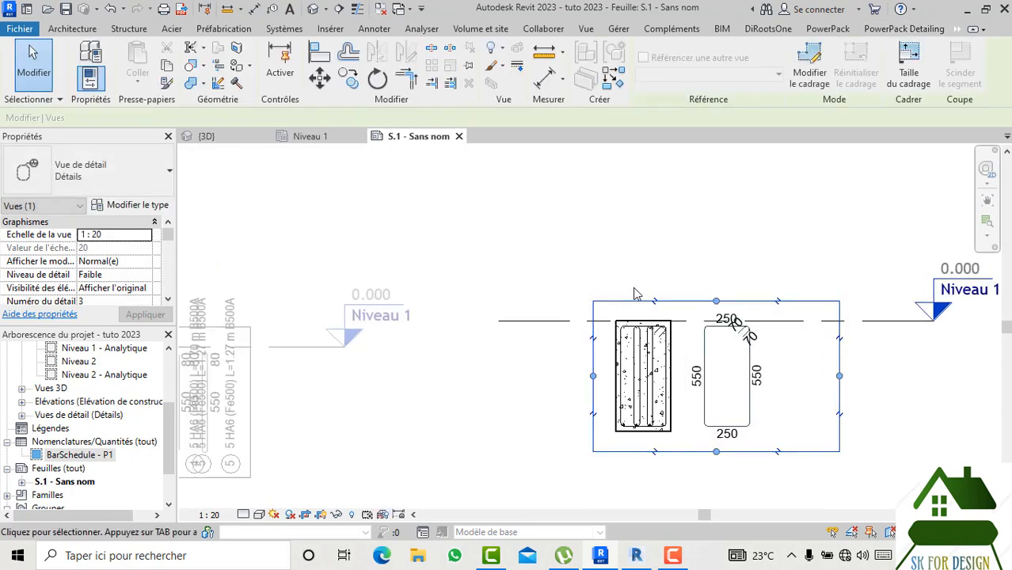
Hide the Niveau 1 level element in Détail 2 and deactivate the view
left_click(887, 320)
right_click(887, 320)
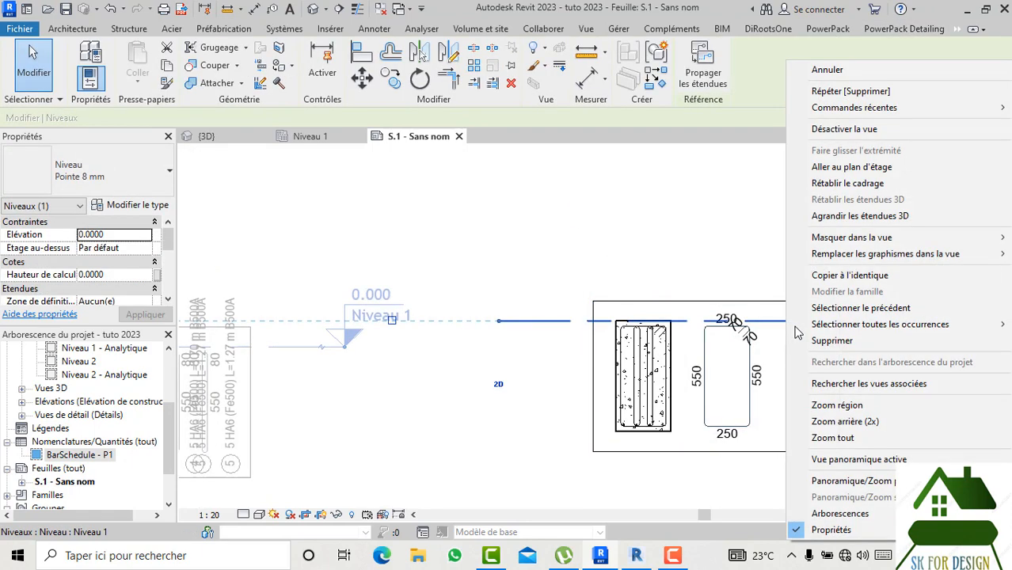
mouse_move(824, 238)
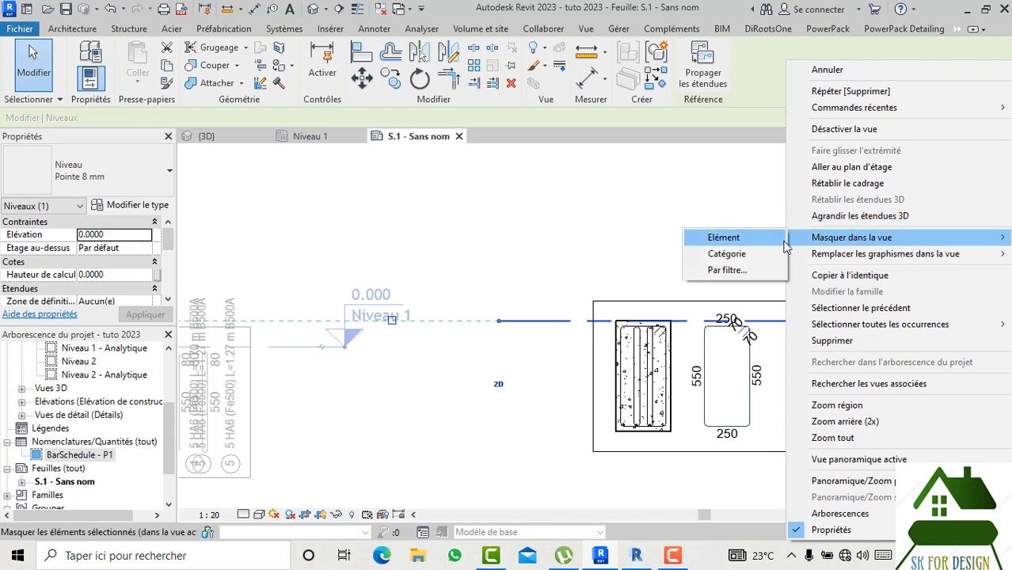
left_click(688, 236)
scroll(712, 341, "down", 5)
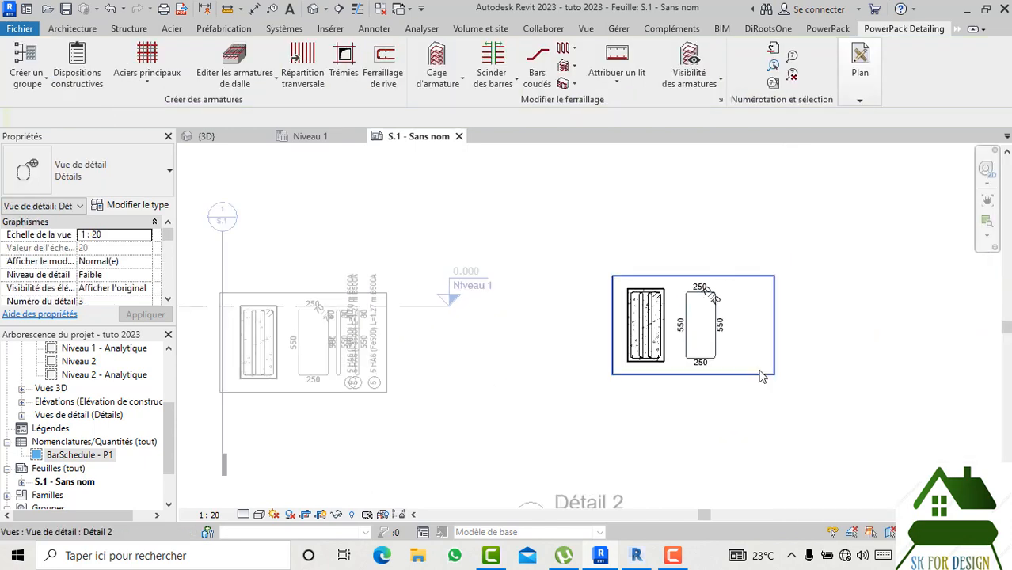
right_click(635, 252)
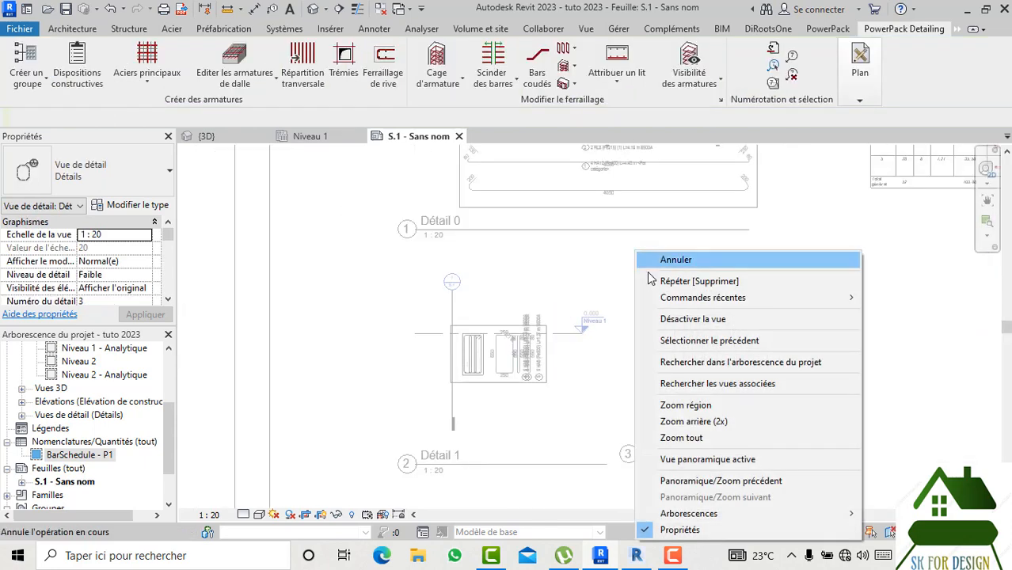
left_click(671, 319)
Activate the Détail 1 view on the sheet and hide its Niveau 1 level element
scroll(709, 388, "down", 4)
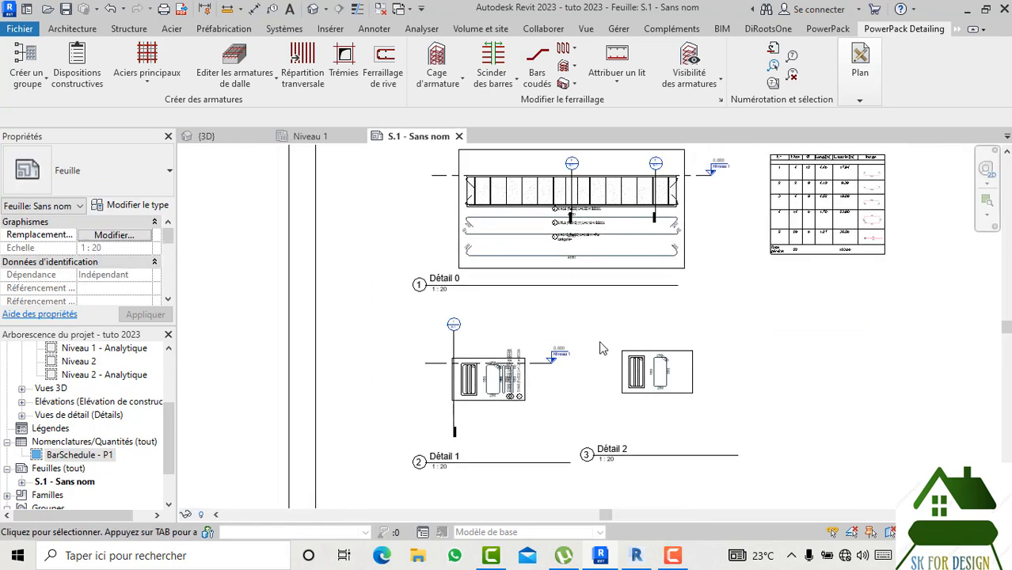
double_click(553, 376)
scroll(553, 375, "up", 2)
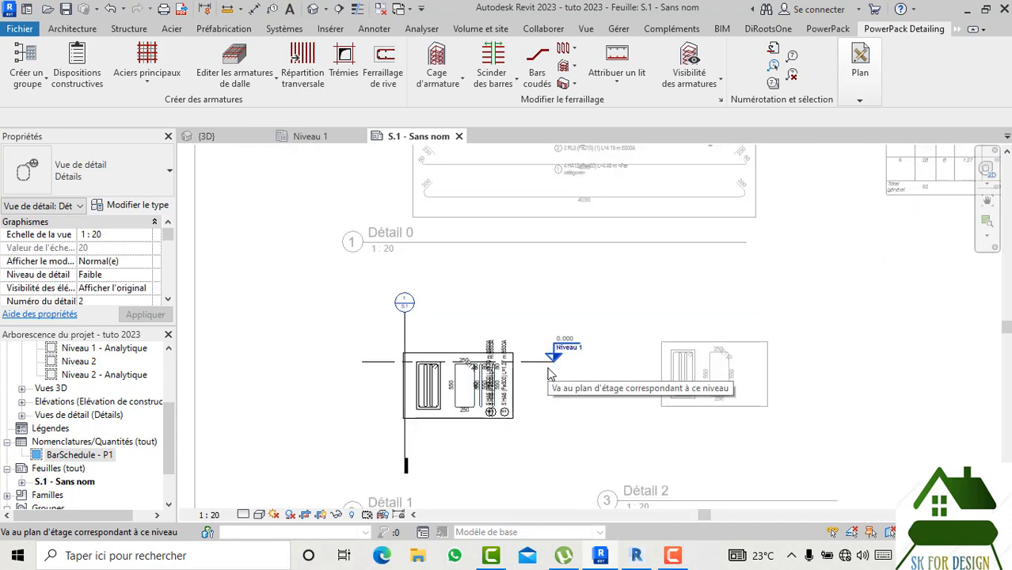
right_click(535, 368)
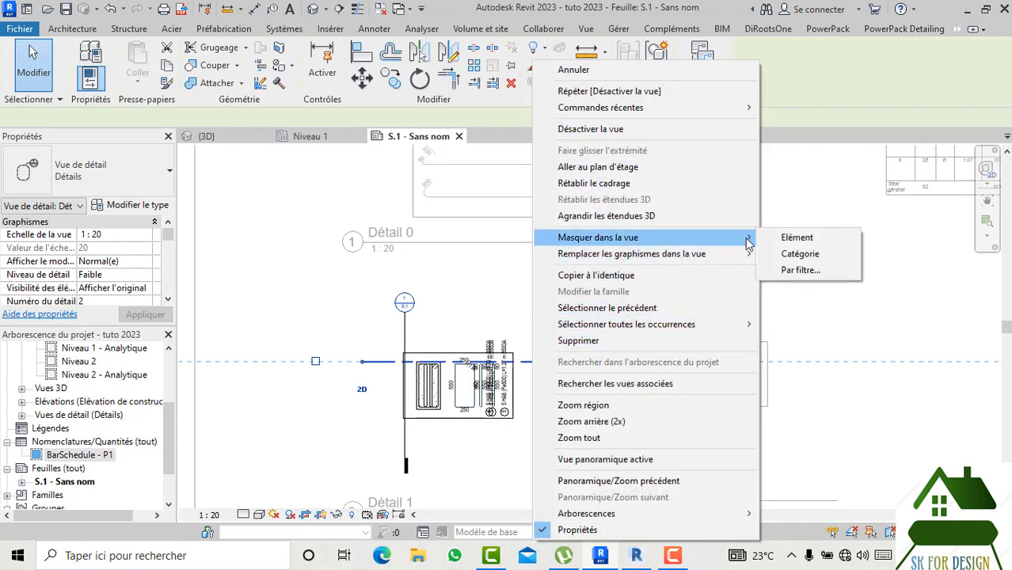
left_click(783, 237)
scroll(502, 405, "up", 2)
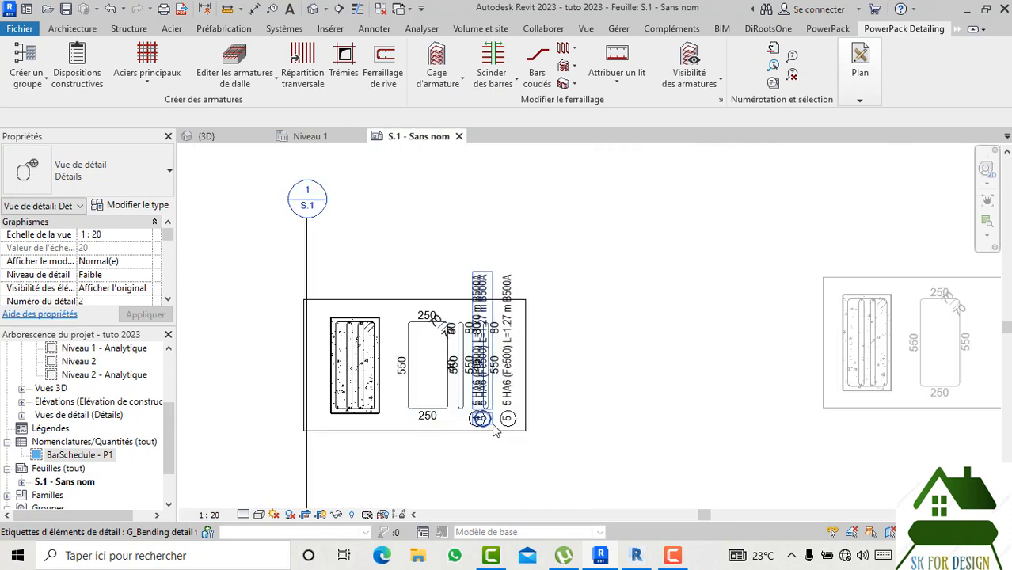
Delete the bar tags 4 and 5 and all stirrup bending details beside the beam section in Détail 1
left_click(496, 428)
key("Delete")
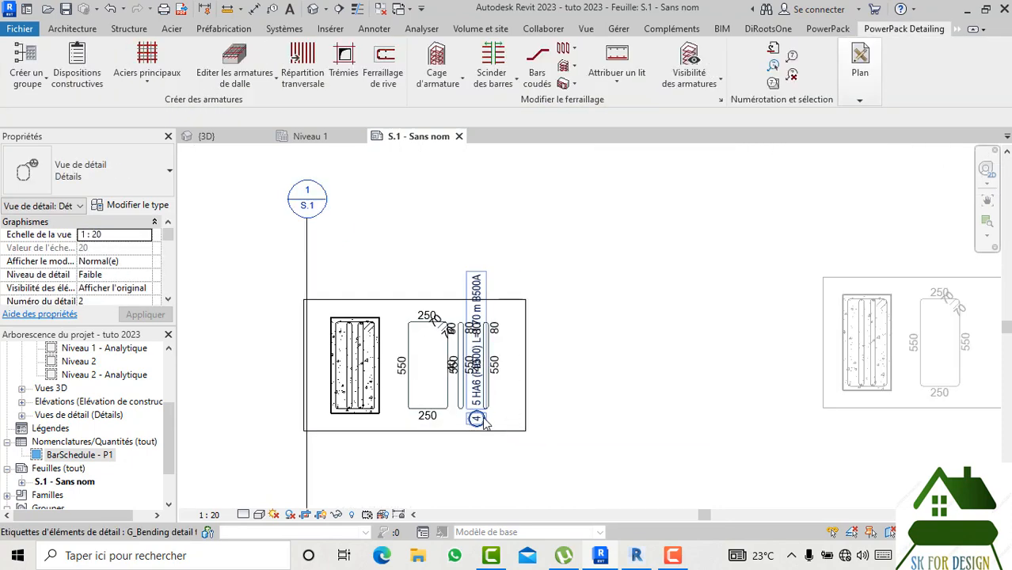
left_click(479, 419)
key("Delete")
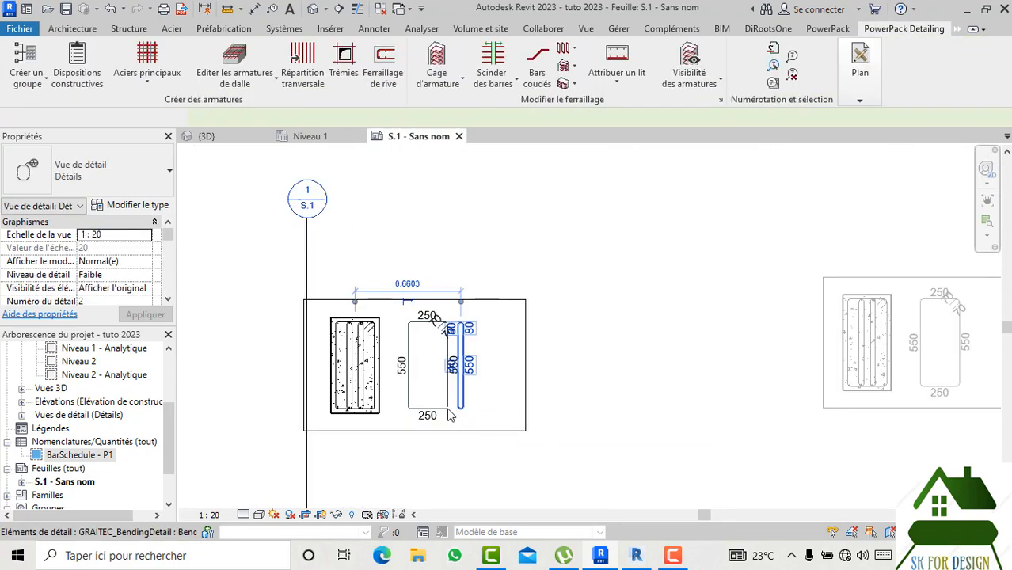
left_click(452, 413)
key("Delete")
scroll(423, 393, "down", 1)
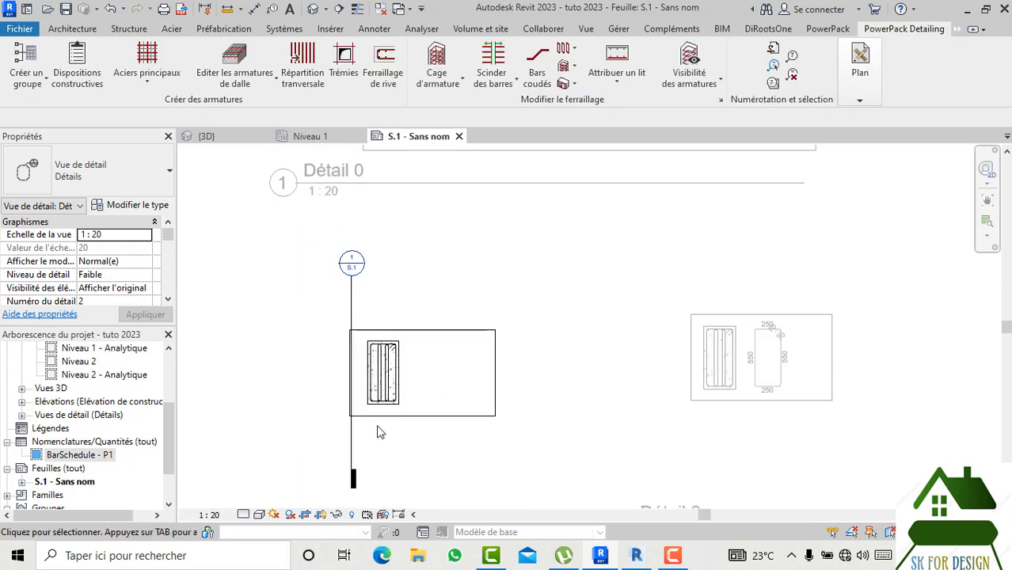
Pull the left edge of Détail 1's crop region past the section line and hide the crop region, leaving the view deactivated
left_click(360, 408)
scroll(360, 396, "up", 2)
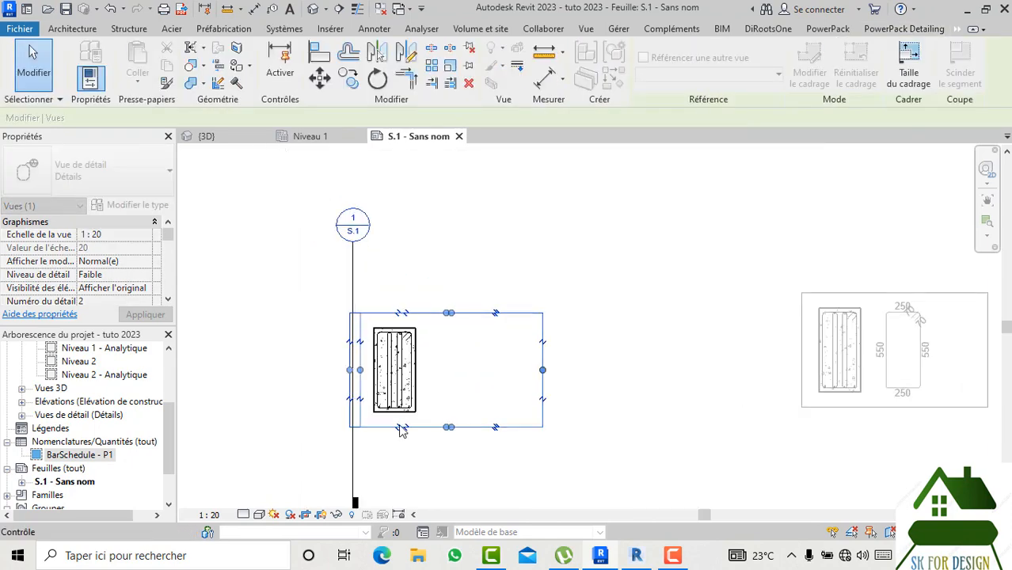
left_click(320, 515)
scroll(446, 389, "down", 2)
right_click(446, 387)
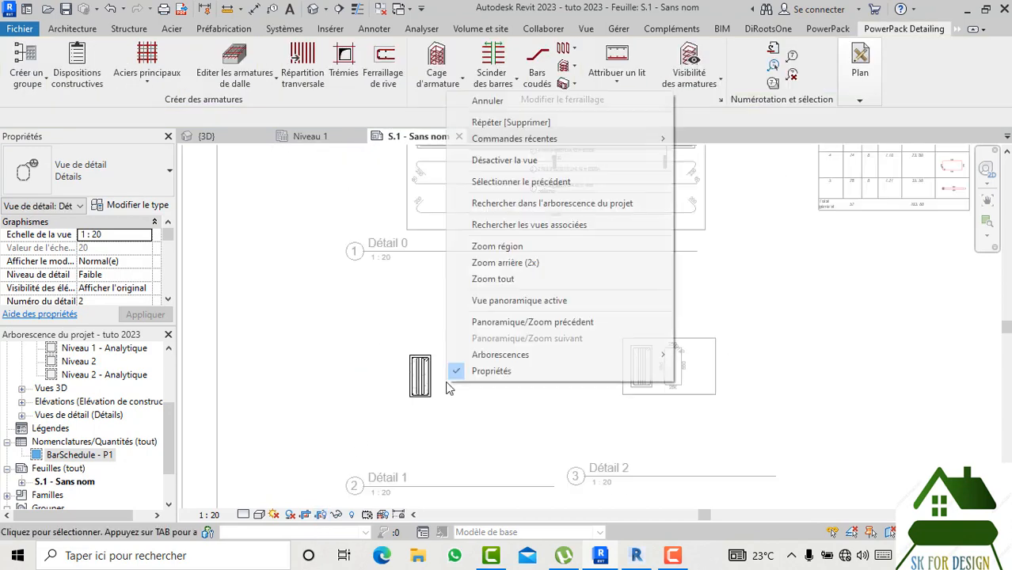
left_click(515, 169)
Move the Détail 1 and Détail 2 viewports up so they sit side by side just below Détail 0
left_click_drag(433, 381, 452, 321)
left_click_drag(623, 370, 574, 318)
scroll(800, 251, "up", 5)
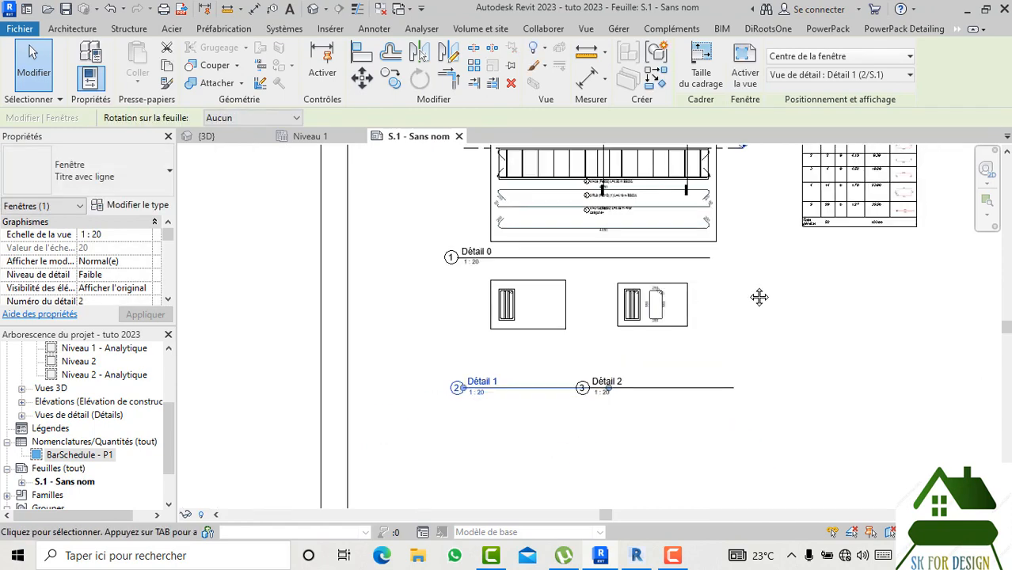
Activate the Détail 0 view, hide its Niveau 1 level element, and deactivate the view
scroll(602, 249, "up", 4)
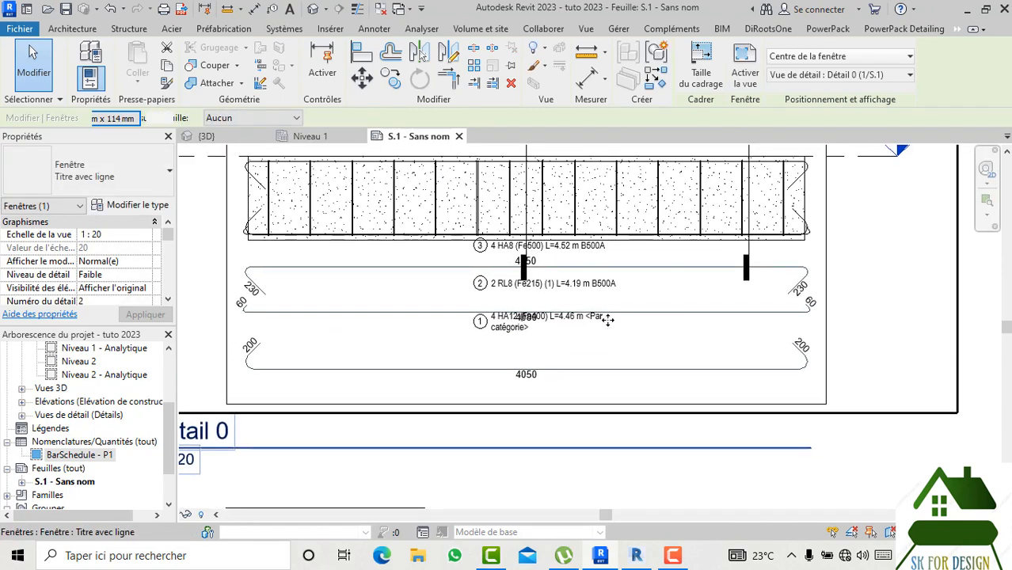
left_click(585, 337)
scroll(576, 341, "up", 1)
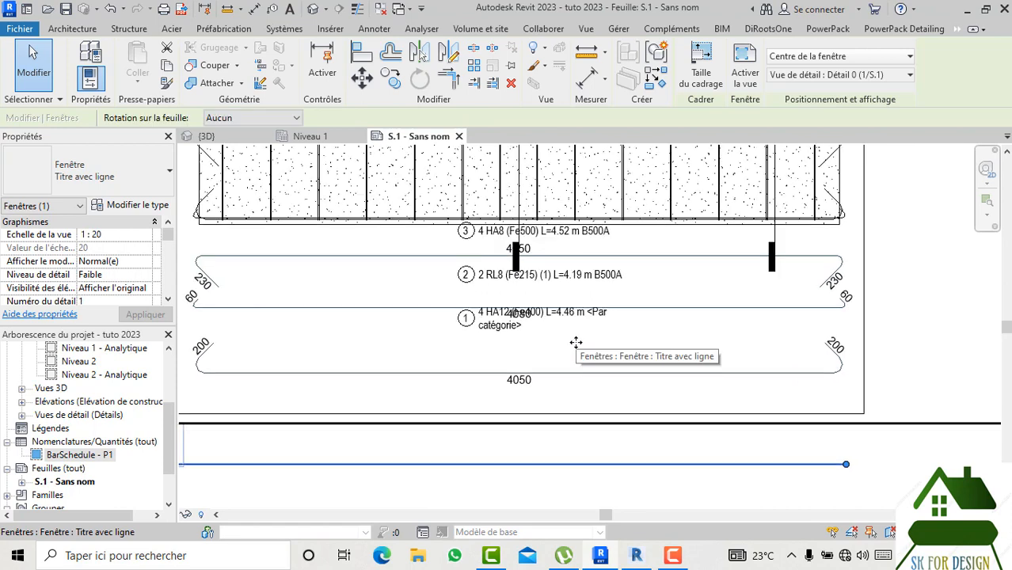
scroll(576, 341, "down", 4)
double_click(576, 341)
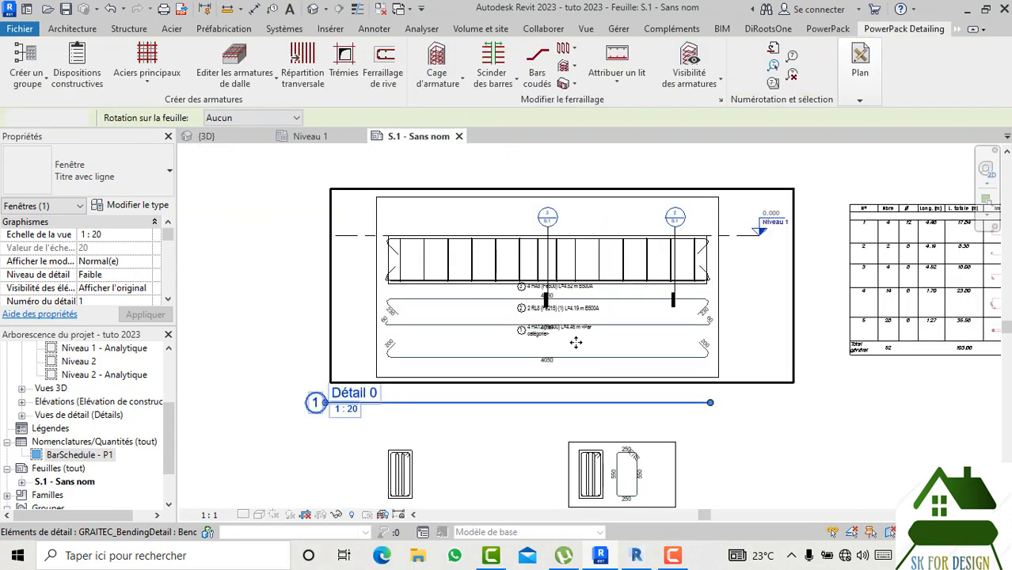
right_click(734, 237)
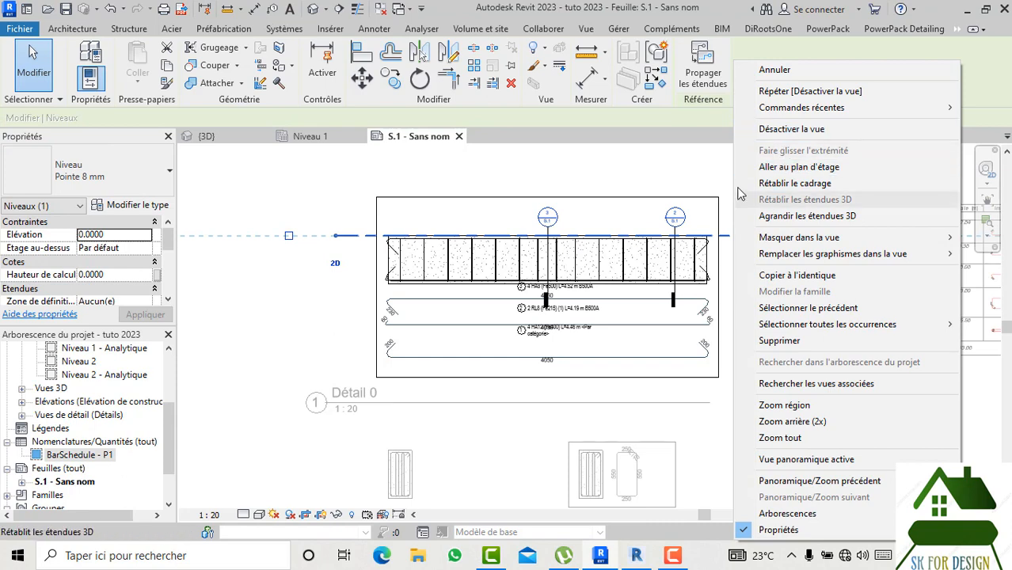
mouse_move(795, 237)
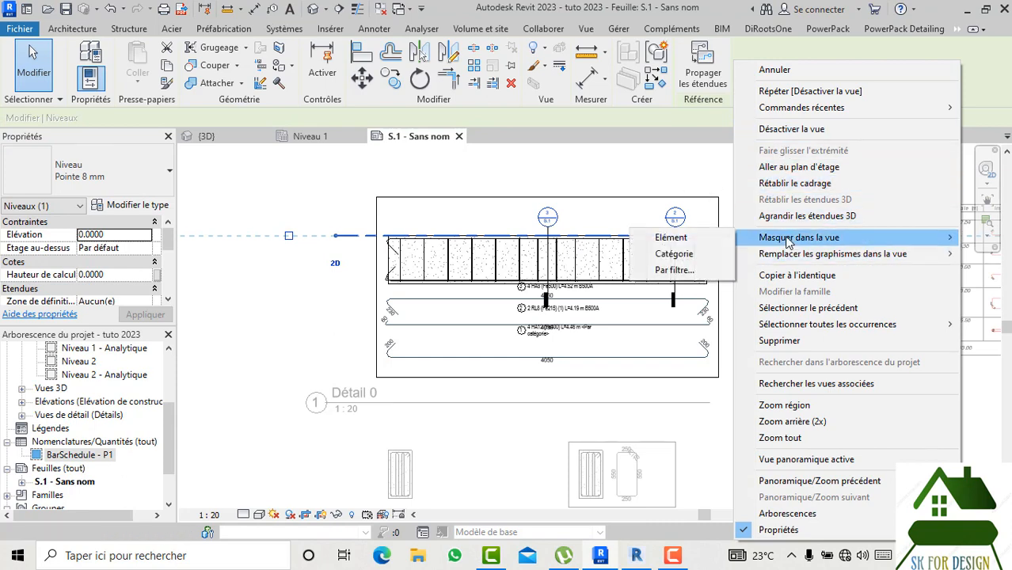
left_click(696, 239)
scroll(601, 216, "up", 2)
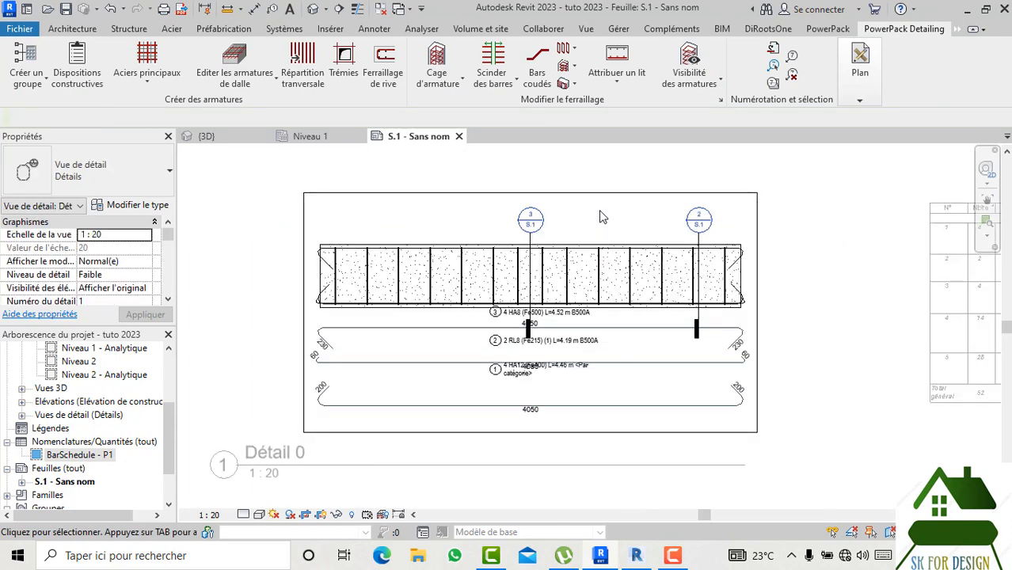
right_click(601, 213)
left_click(567, 208)
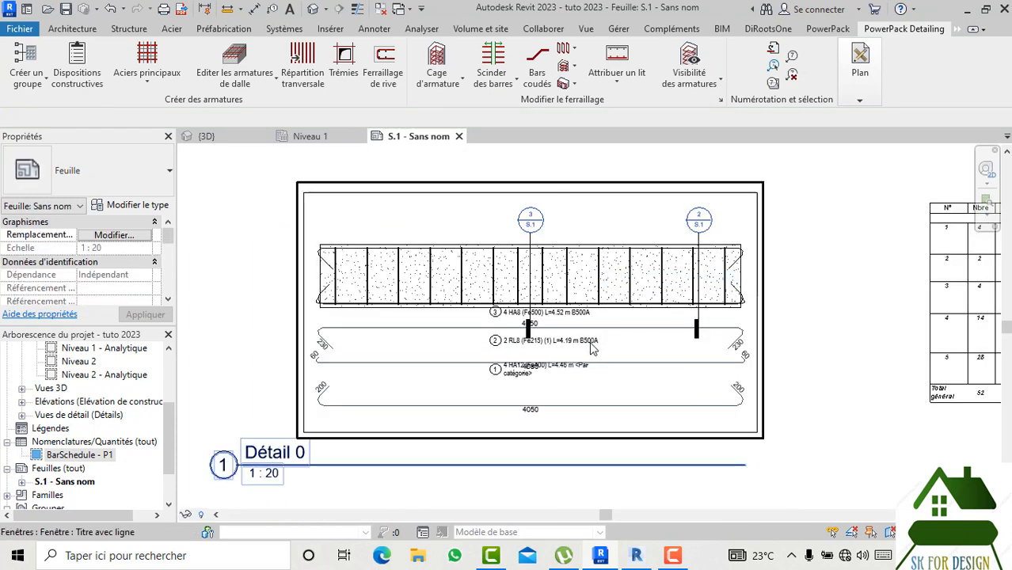
Examine the bar annotations in Détail 0 and the overall layout of details and bar schedule on sheet S.1
scroll(566, 278, "up", 3)
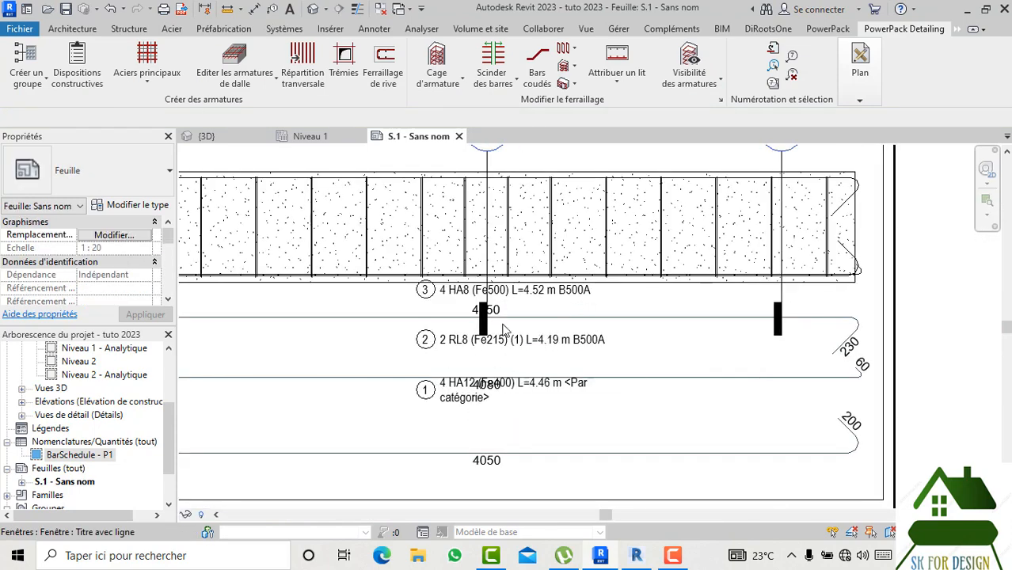
scroll(507, 325, "down", 5)
middle_click_drag(756, 317, 670, 283)
scroll(626, 312, "down", 1)
scroll(626, 312, "down", 1)
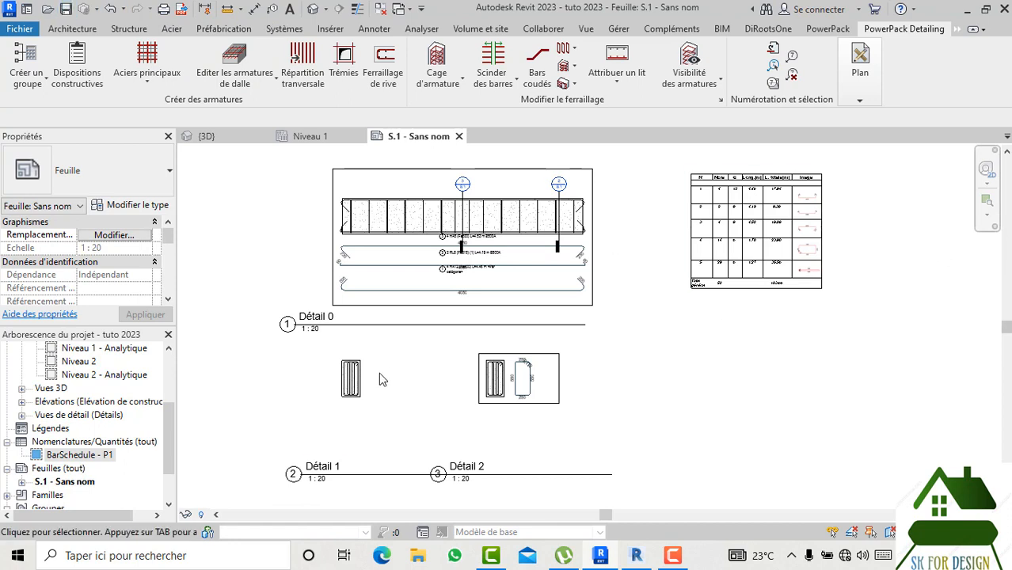
left_click(55, 457)
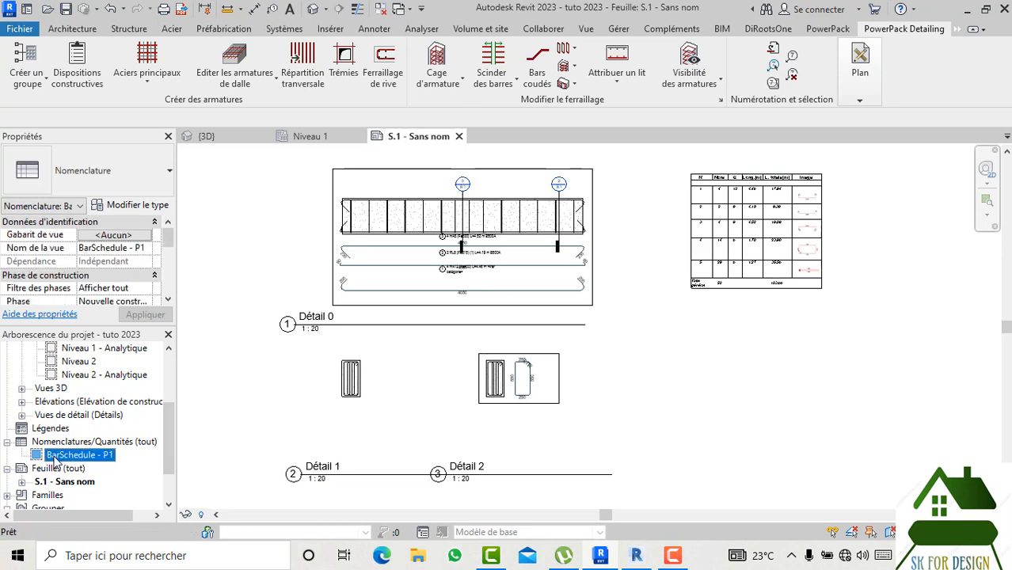
left_click(860, 102)
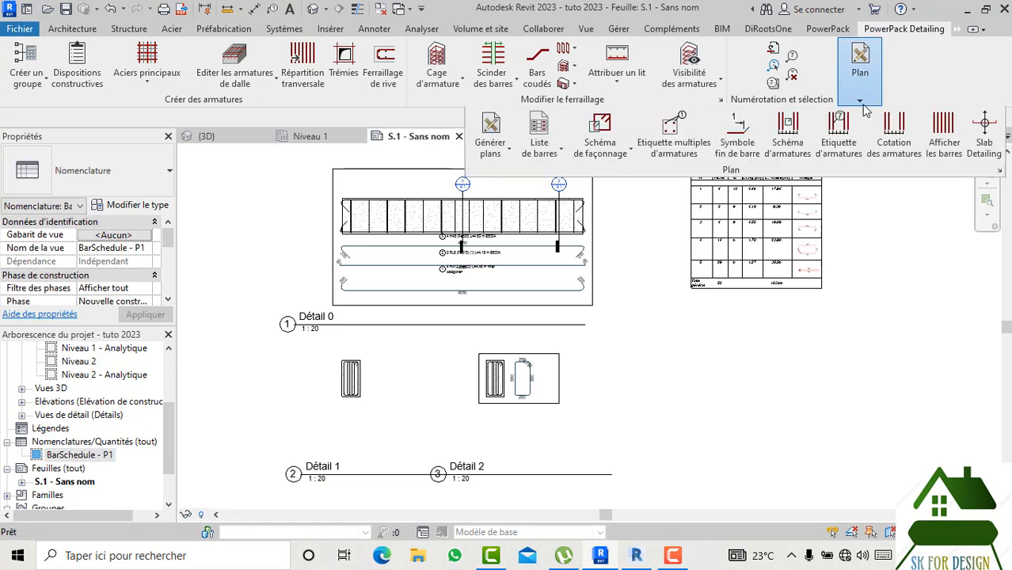
Activate the Détail 0 view on sheet S.1 for editing
scroll(441, 251, "up", 3)
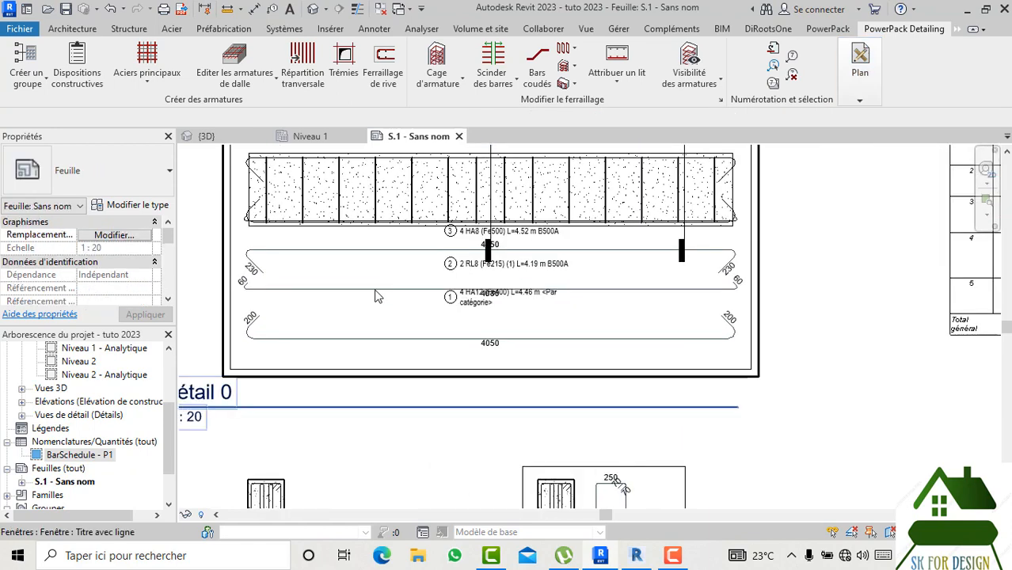
left_click(377, 300)
scroll(490, 294, "down", 2)
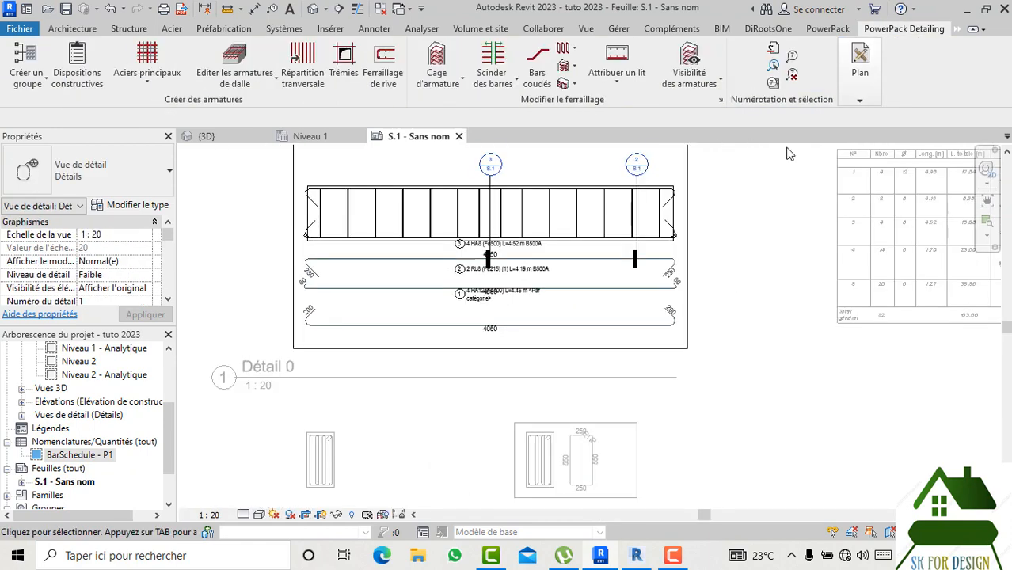
Add a bending detail for the beam's upper longitudinal HA8 bar, placing it above the beam in Détail 0
left_click(859, 100)
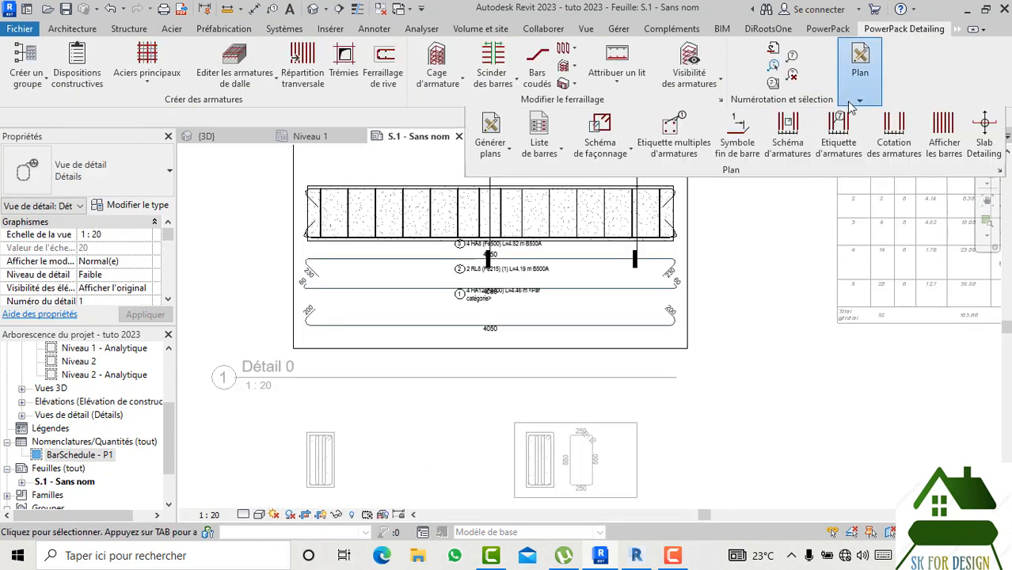
left_click(614, 155)
left_click(633, 174)
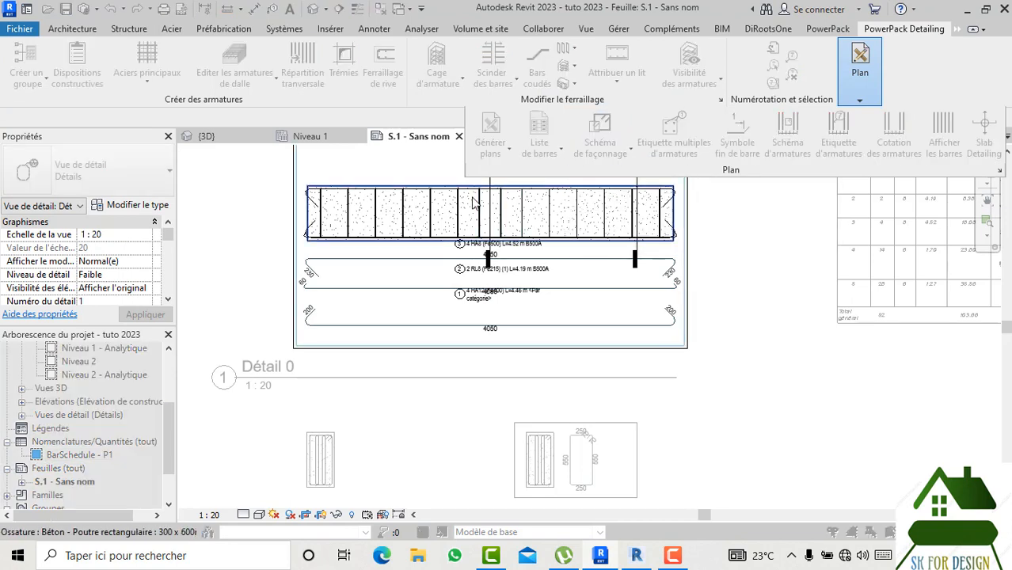
middle_click_drag(433, 228, 424, 317)
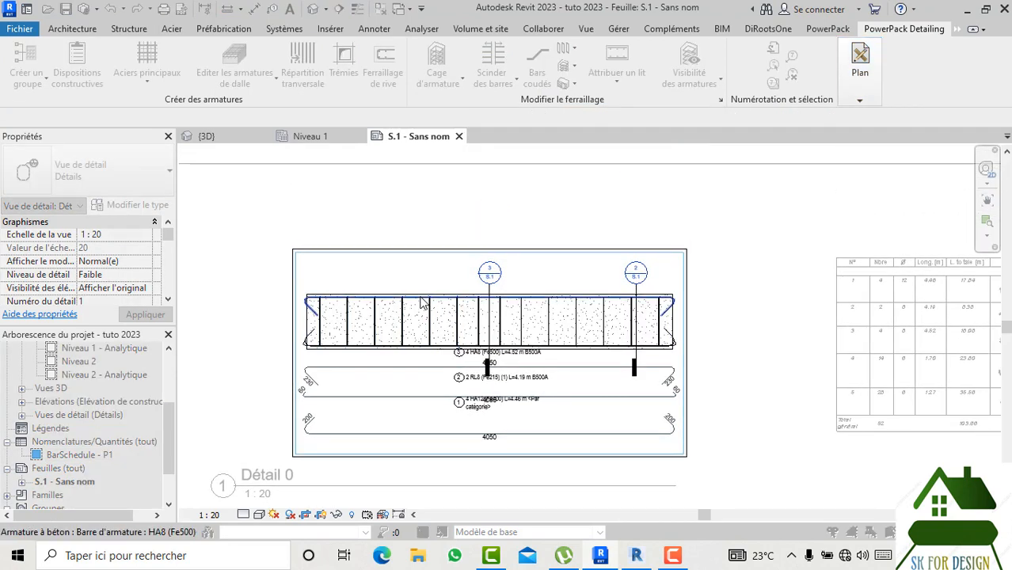
left_click(424, 305)
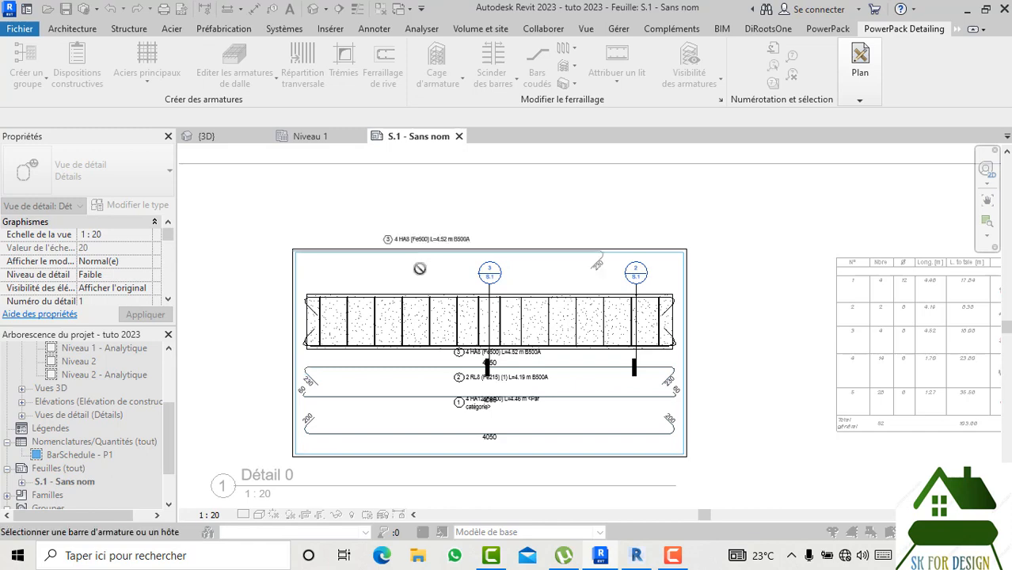
key("Escape")
Move the added HA8 bending detail into line with the beam, just above it inside the crop frame, and delete it
scroll(458, 317, "up", 3)
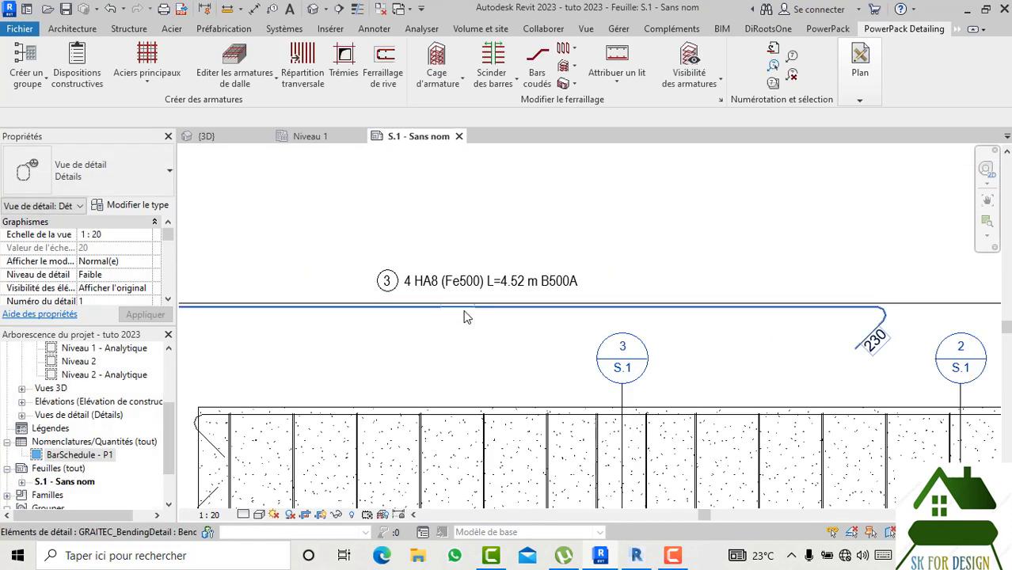
left_click_drag(465, 319, 622, 357)
left_click(529, 247)
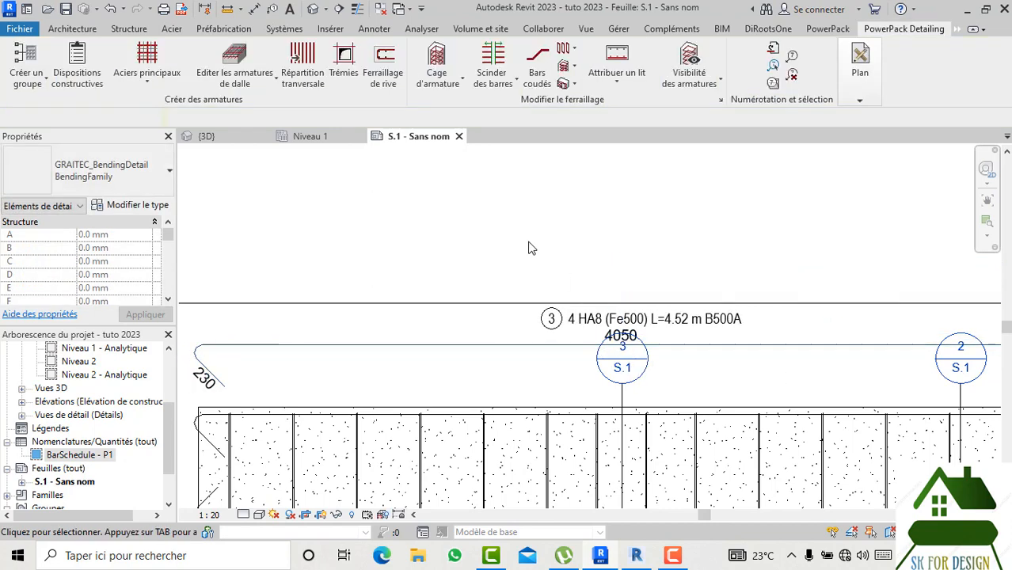
scroll(529, 246, "down", 3)
scroll(639, 321, "down", 2)
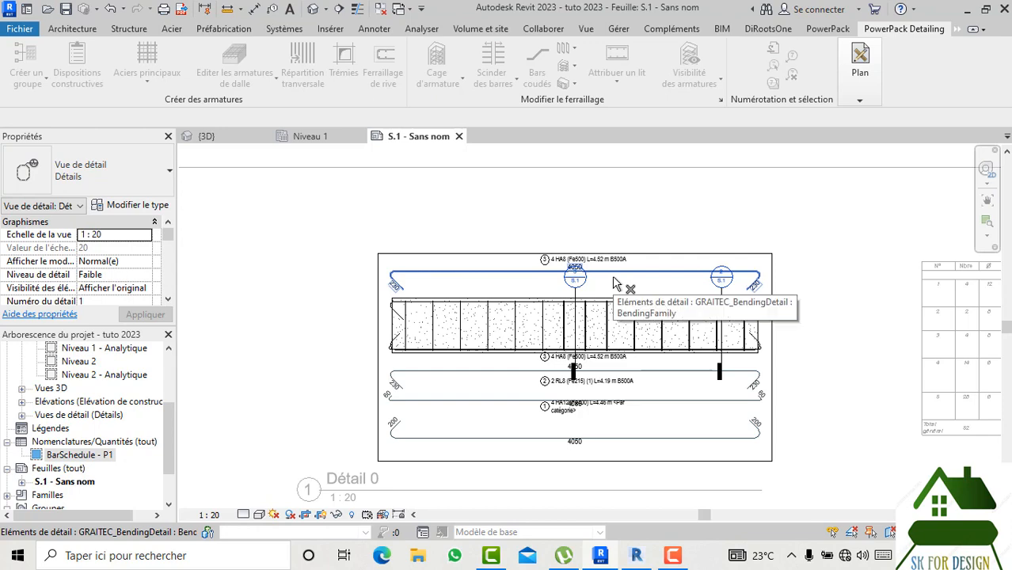
left_click(615, 274)
key("Delete")
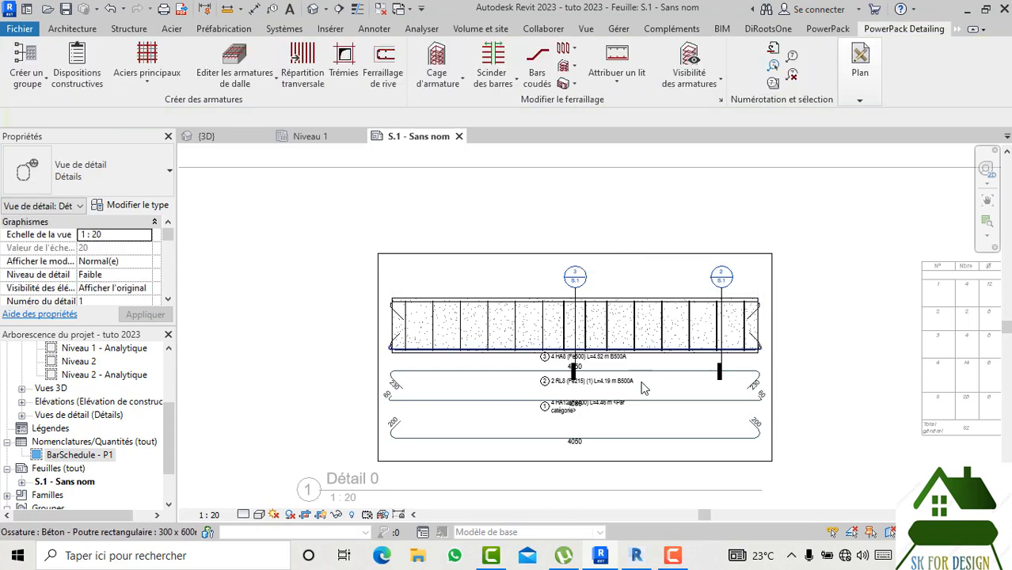
Delete the bending detail of bar 2 (2 RL8) between the two other bar details below the beam
middle_click_drag(640, 393, 617, 376)
scroll(617, 392, "up", 2)
scroll(617, 392, "up", 2)
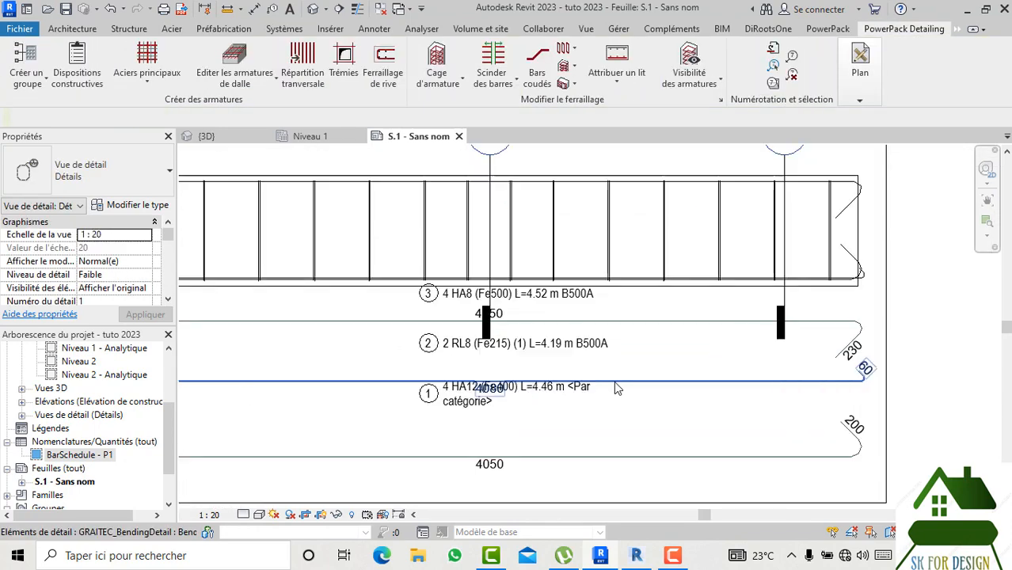
left_click(617, 398)
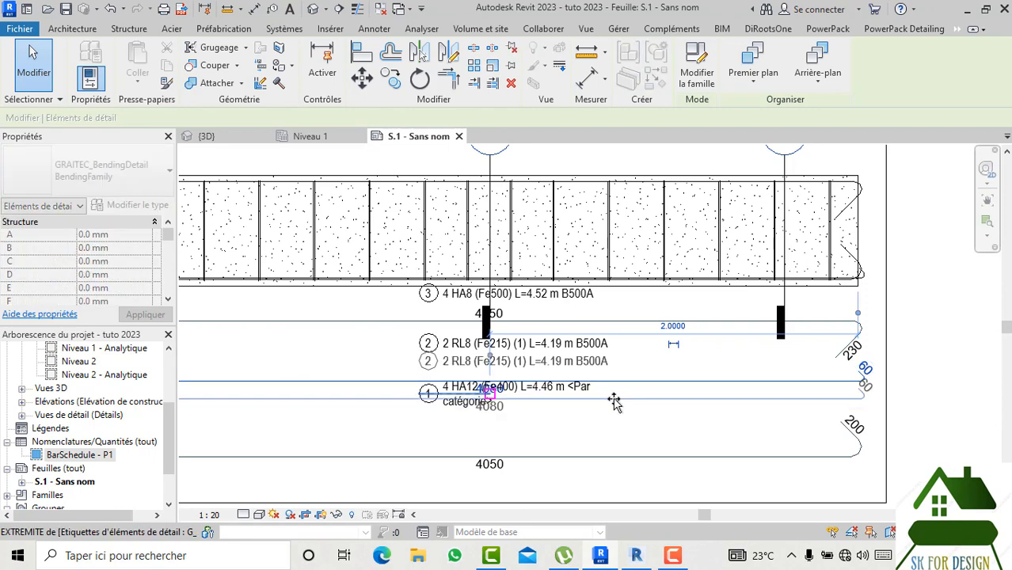
key("Delete")
scroll(615, 401, "down", 3)
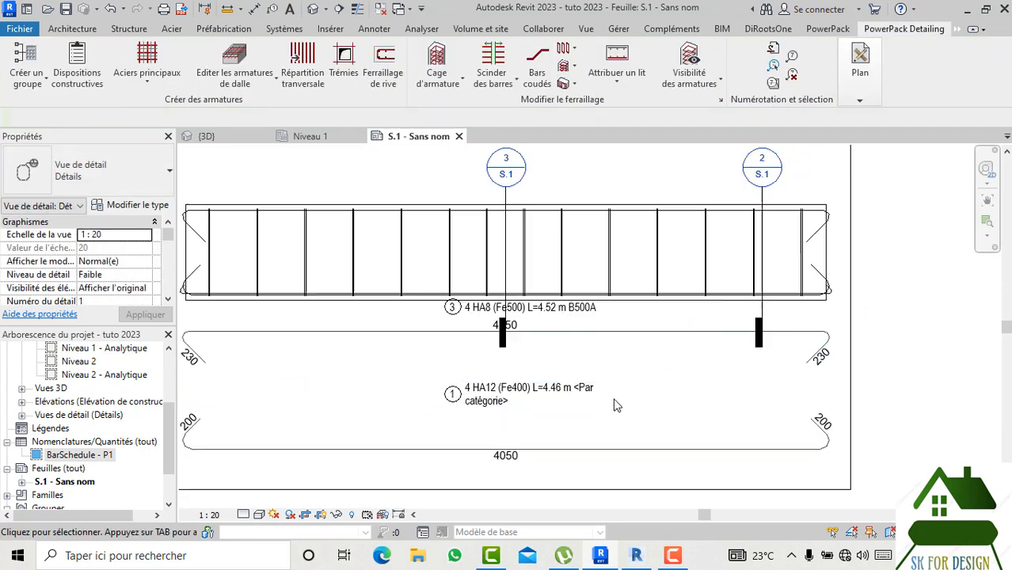
Delete the tag of bar 1 and move the upper bending detail down toward the lower one in Détail 0
left_click(544, 401)
key("Delete")
left_click_drag(571, 342, 560, 377)
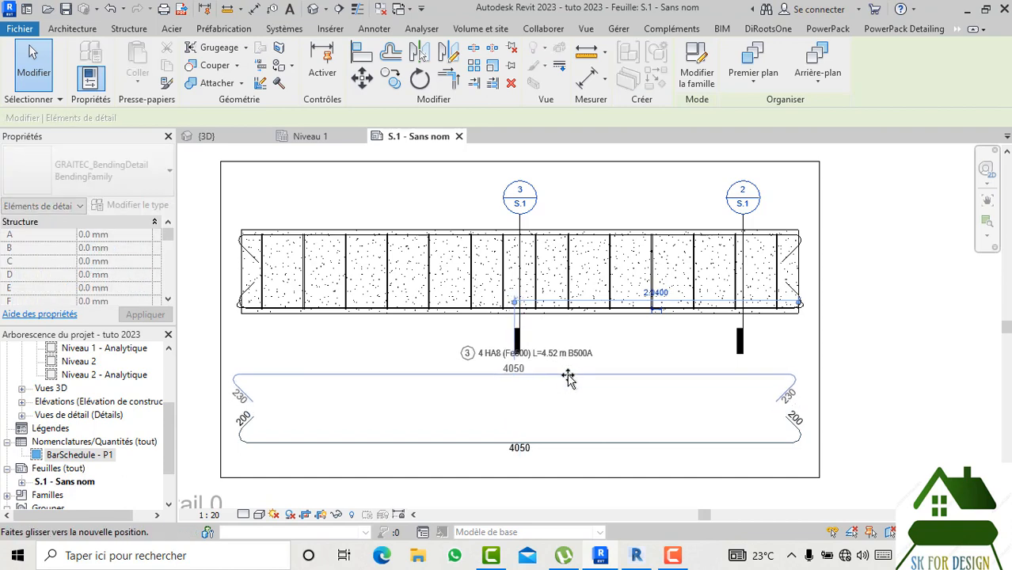
left_click(574, 404)
scroll(576, 405, "down", 2)
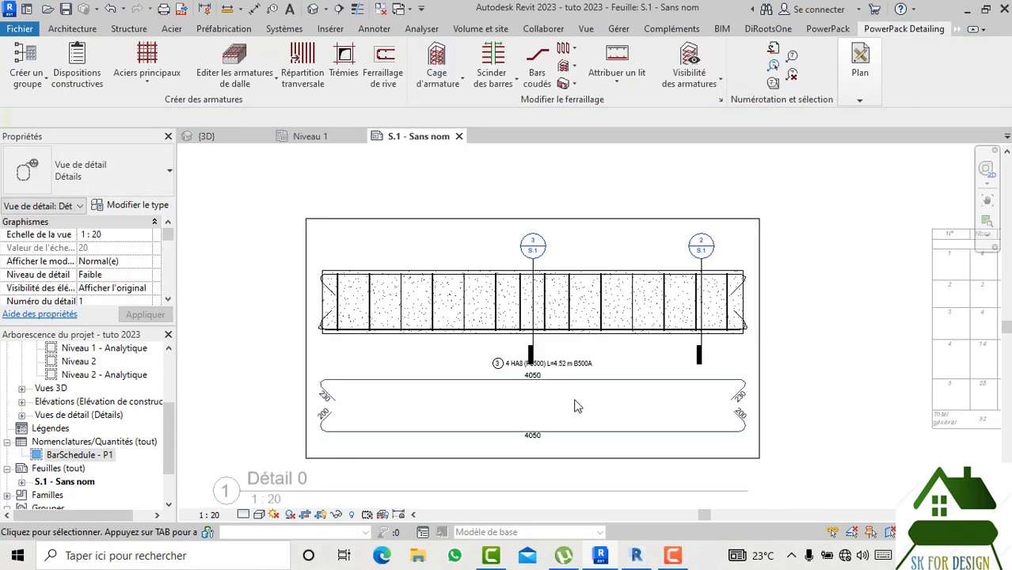
Hide section marks 3 and 2 in the Détail 0 view and deactivate the view to return to the sheet
scroll(634, 254, "up", 2)
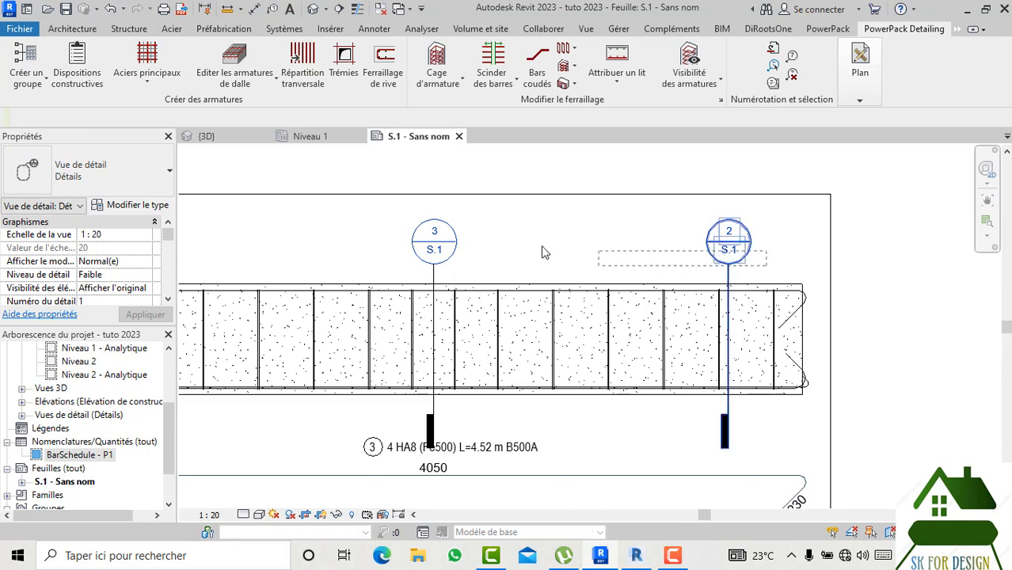
left_click_drag(766, 265, 403, 246)
right_click(417, 247)
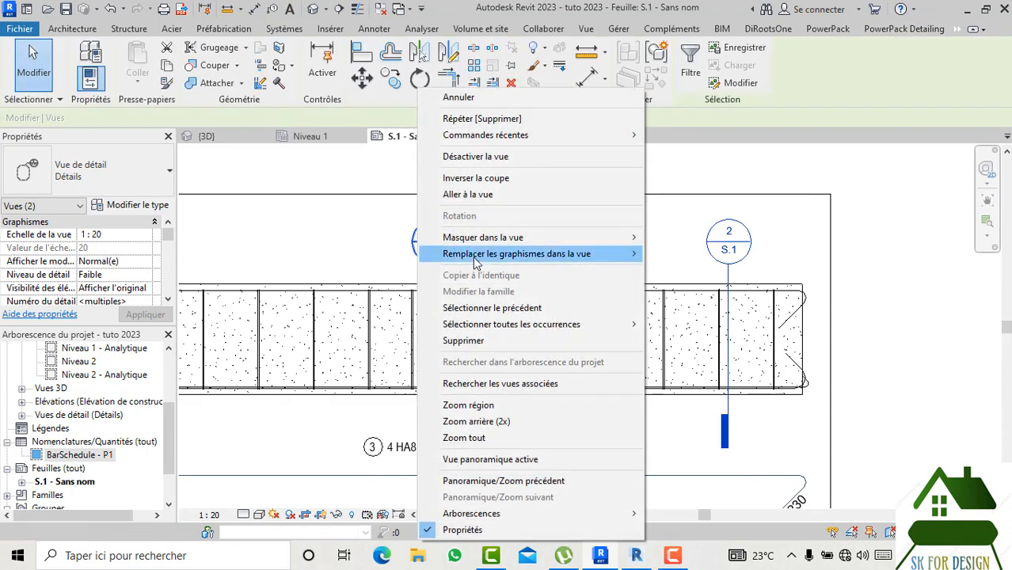
mouse_move(477, 239)
left_click(680, 237)
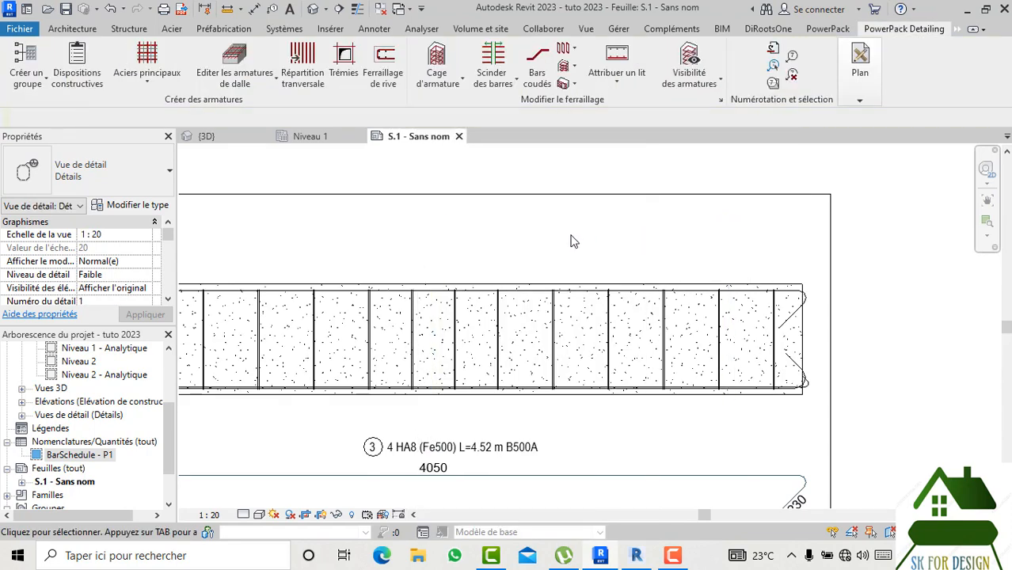
scroll(574, 241, "down", 3)
right_click(570, 236)
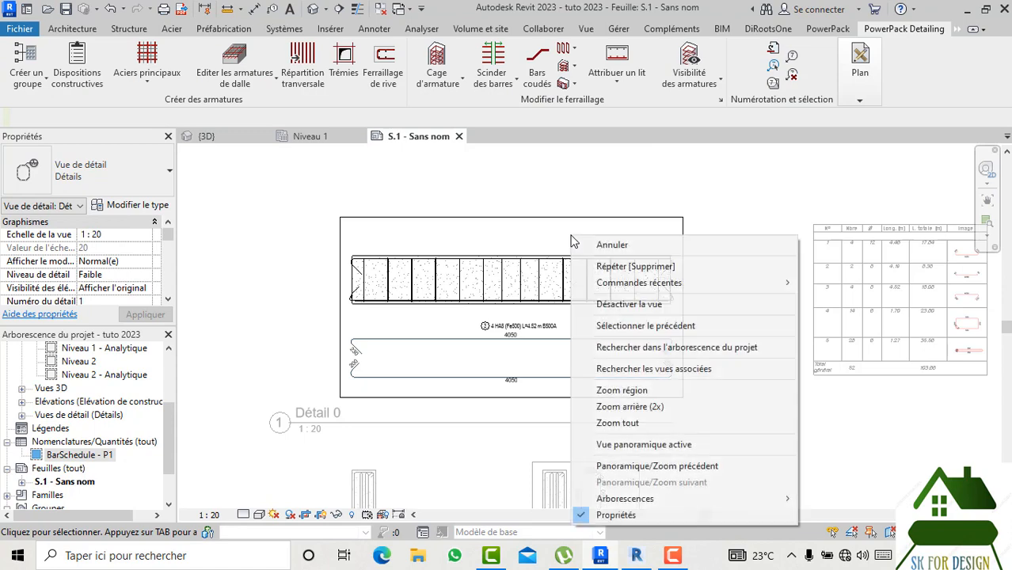
left_click(643, 302)
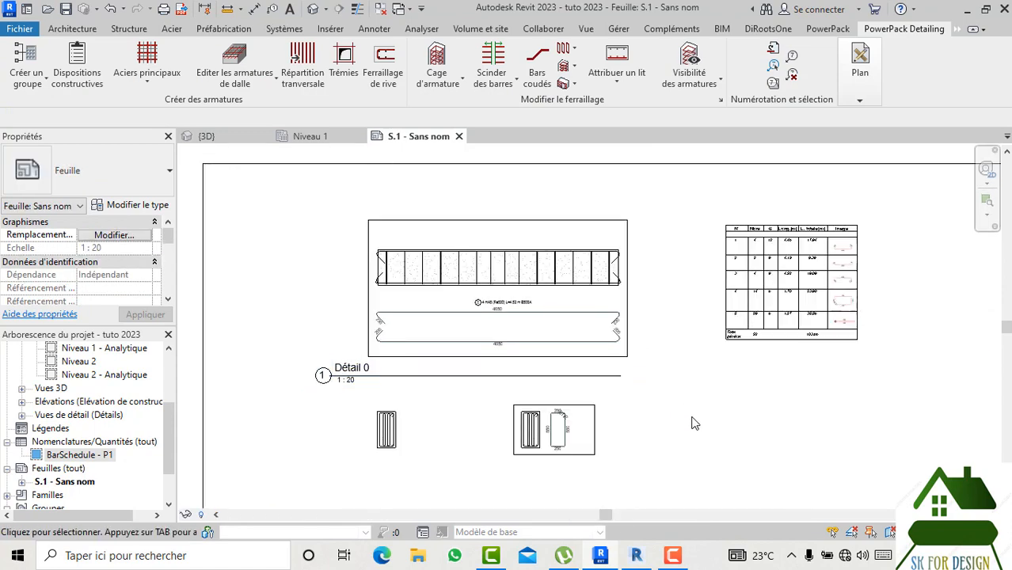
middle_click_drag(691, 419, 631, 403)
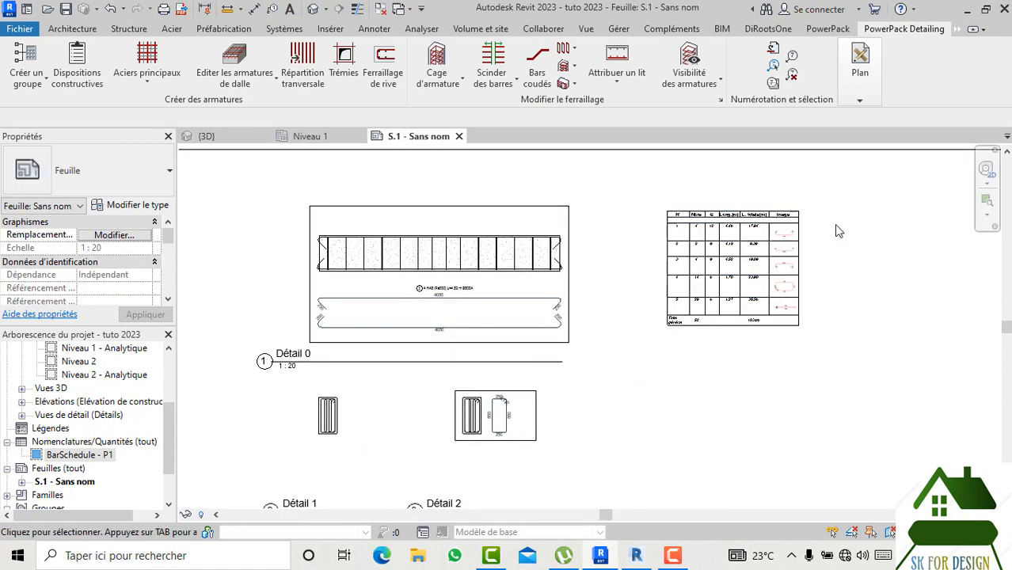
Export the bar schedule of sheet S.1 to Word and dismiss the Office activation dialog
left_click(851, 96)
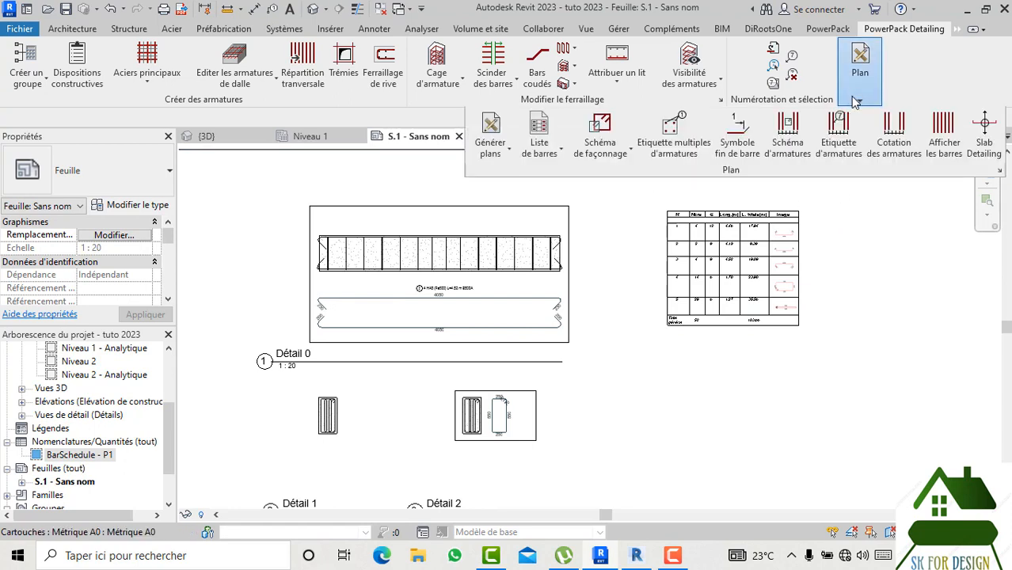
left_click(559, 150)
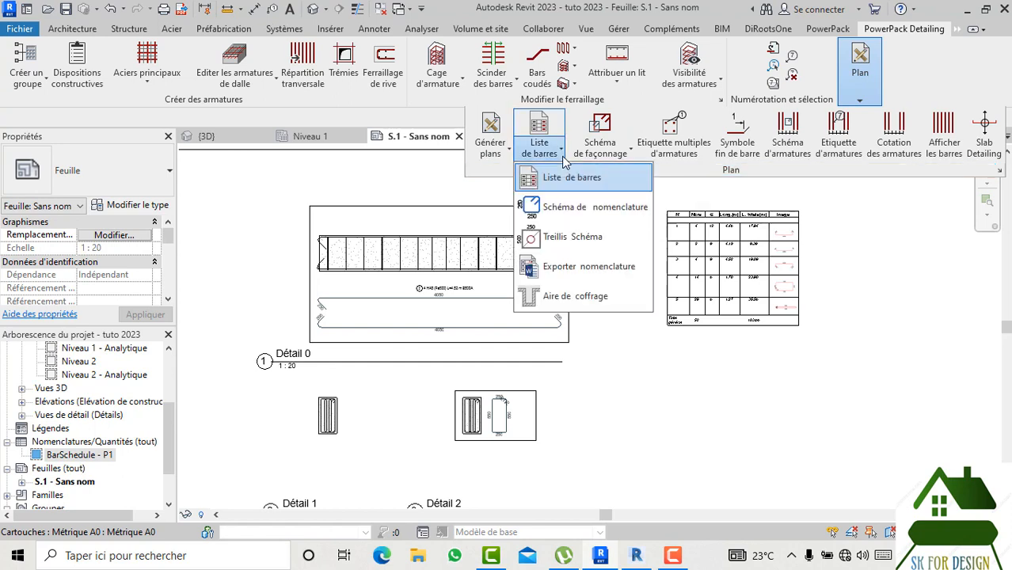
left_click(564, 271)
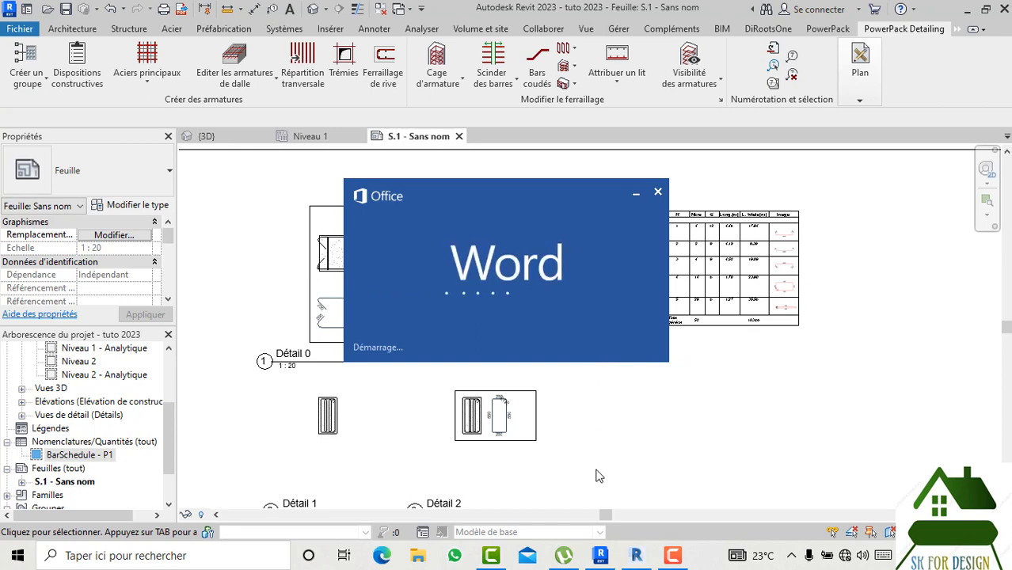
scroll(515, 303, "down", 8)
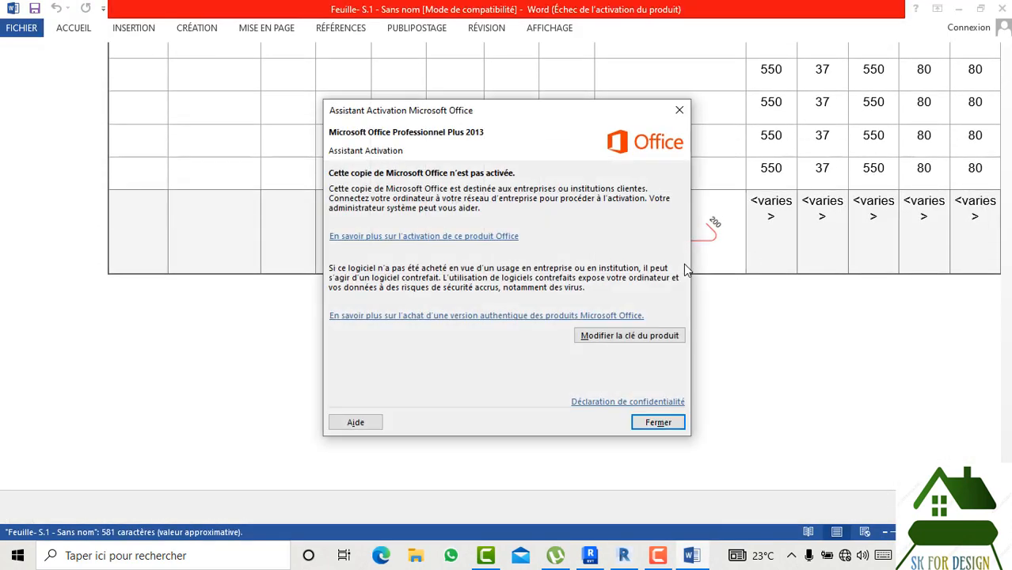
left_click(656, 421)
Examine the header block, bar rows and shape image in the exported Word schedule, and close the document
scroll(673, 270, "up", 10)
scroll(555, 253, "up", 2)
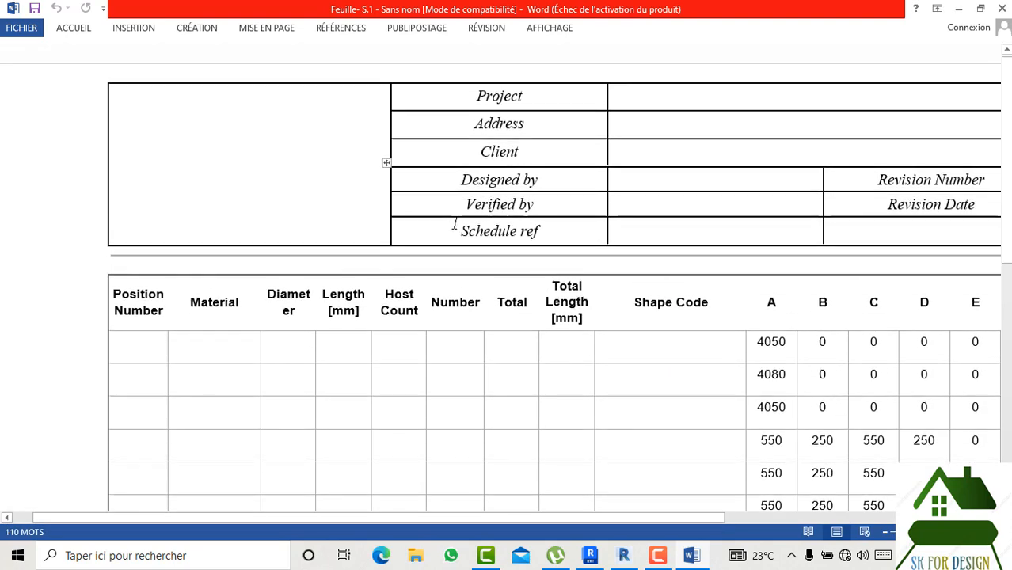
scroll(529, 284, "down", 5)
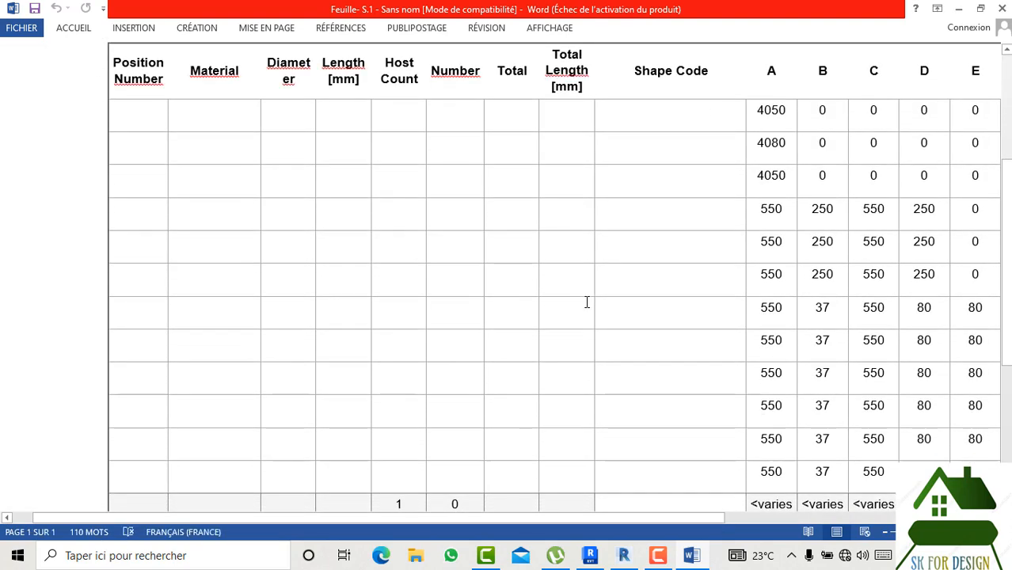
scroll(587, 302, "down", 3)
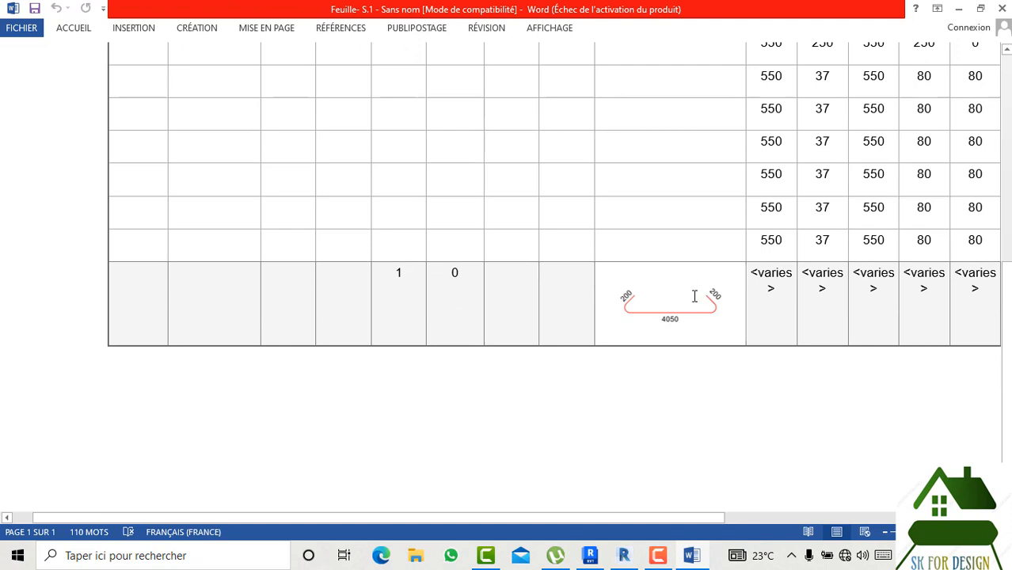
scroll(695, 296, "up", 3)
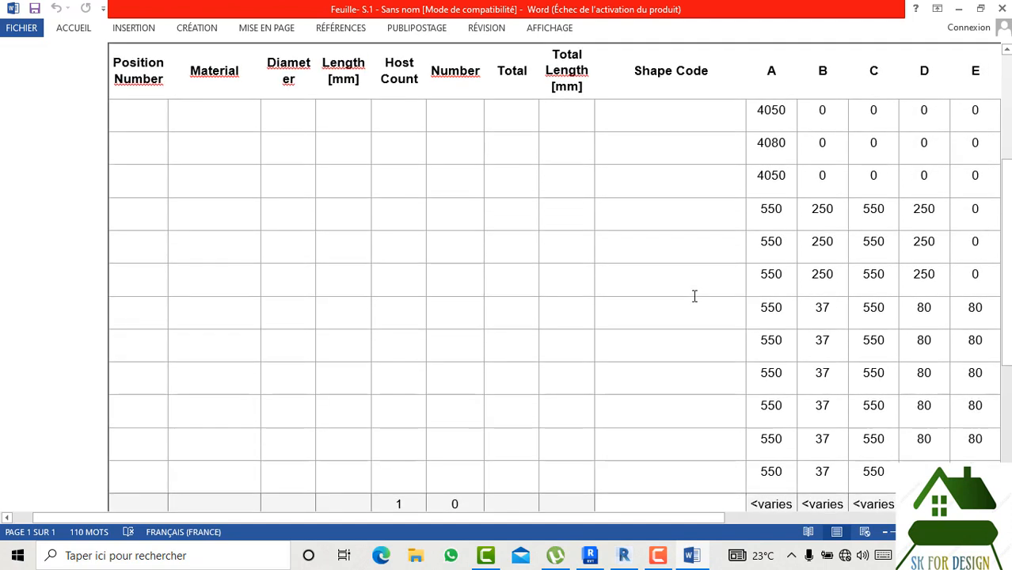
scroll(694, 296, "up", 3)
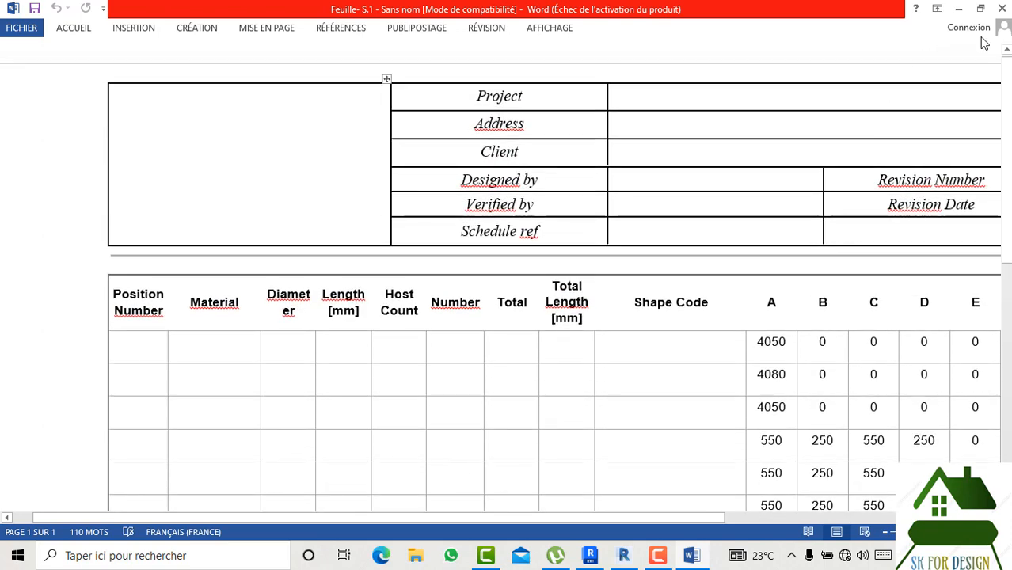
left_click(1004, 8)
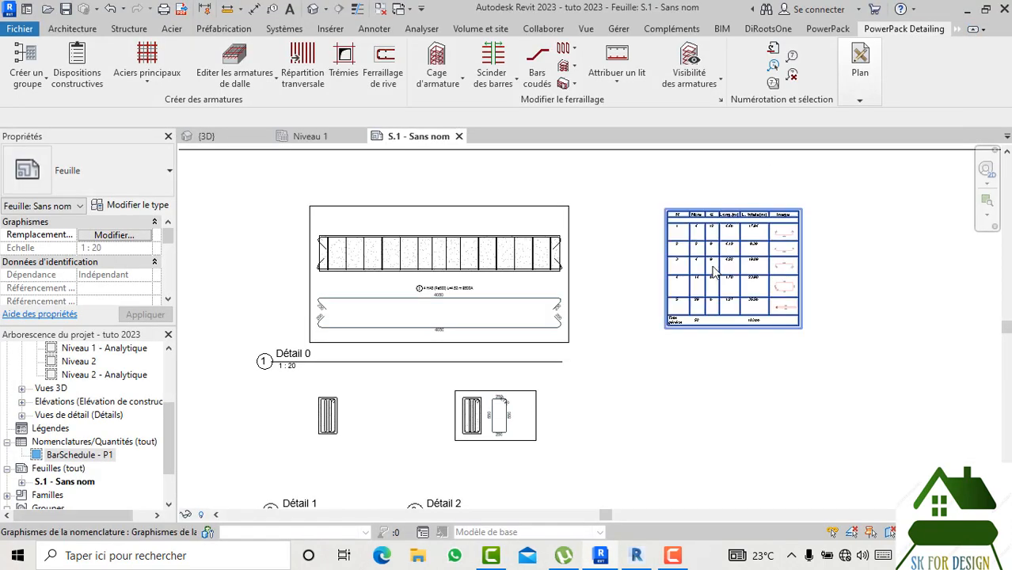
scroll(738, 236, "up", 2)
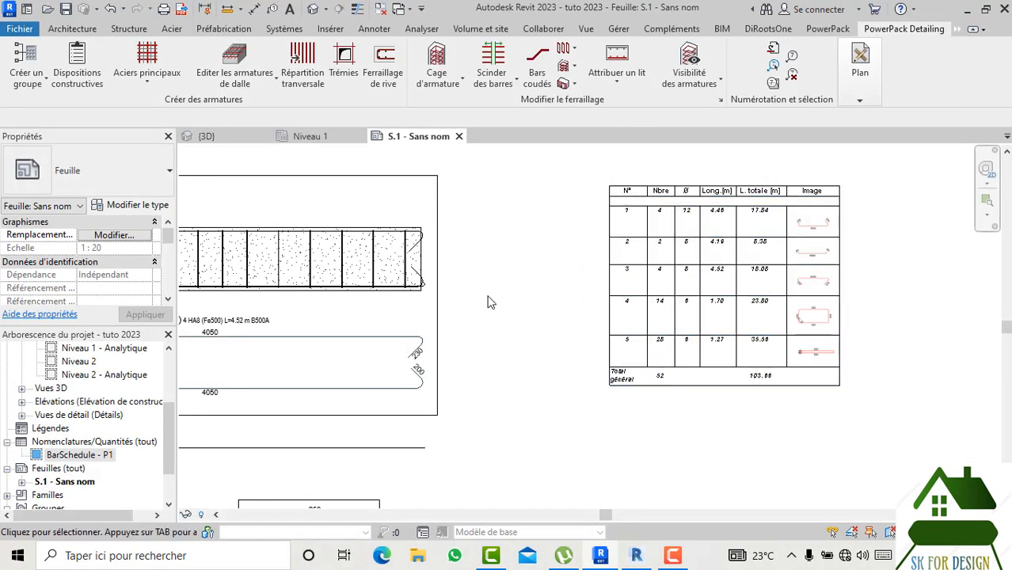
scroll(489, 301, "down", 2)
scroll(489, 302, "down", 1)
scroll(702, 282, "down", 3)
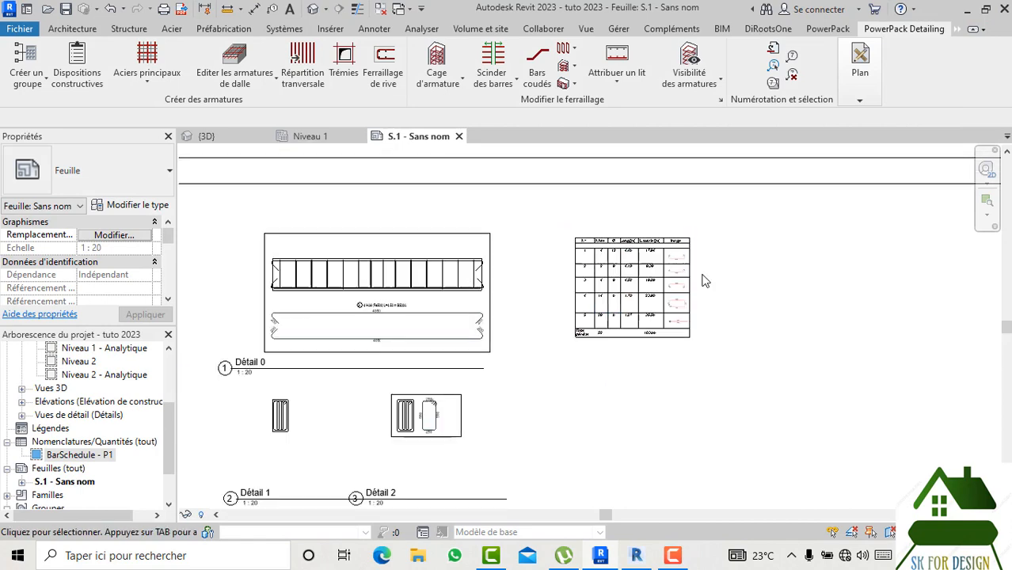
Open the Export de nomenclature page of the reinforcement configuration and open its template in Report Designer
mouse_move(859, 104)
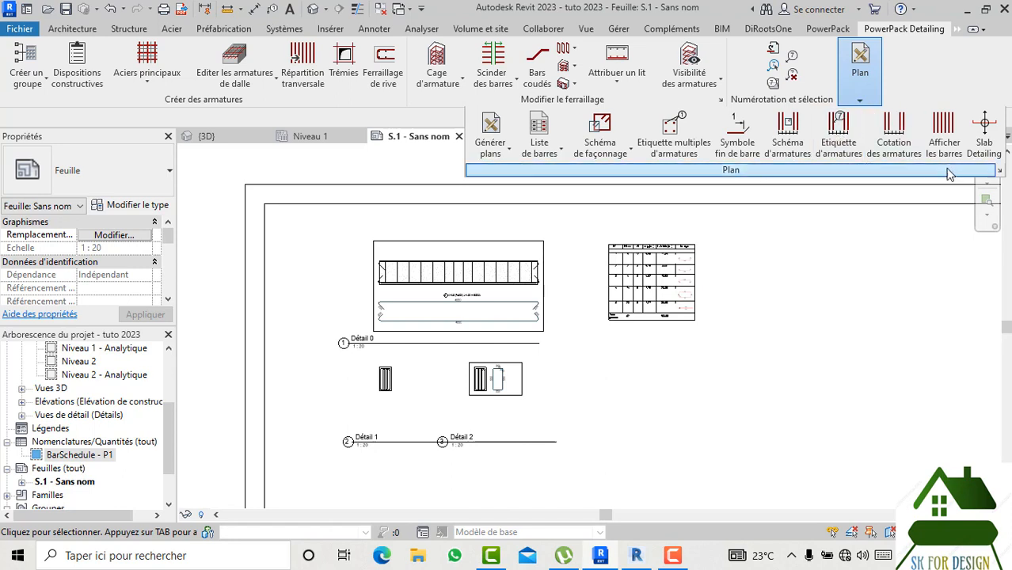
left_click(998, 173)
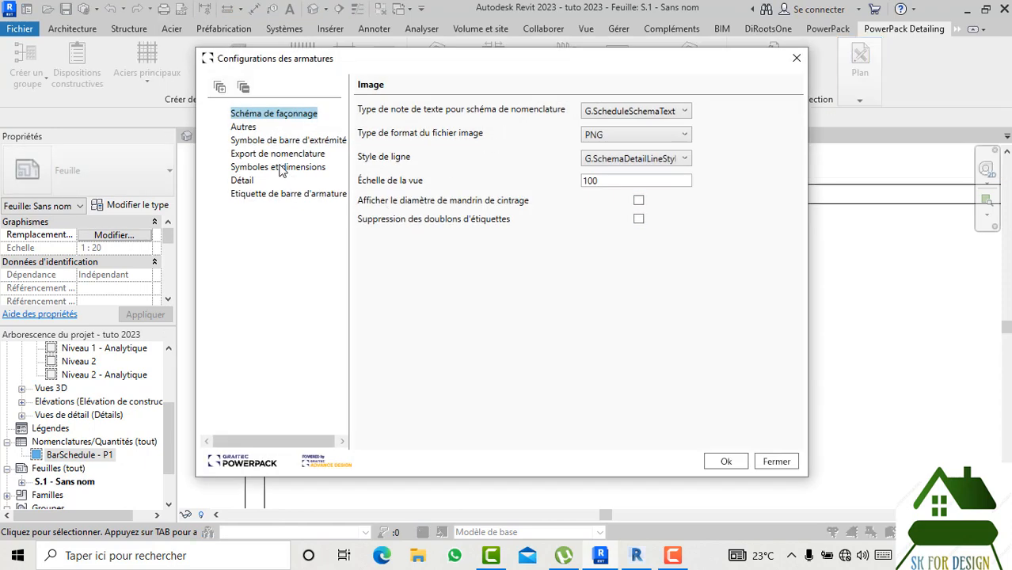
left_click(281, 156)
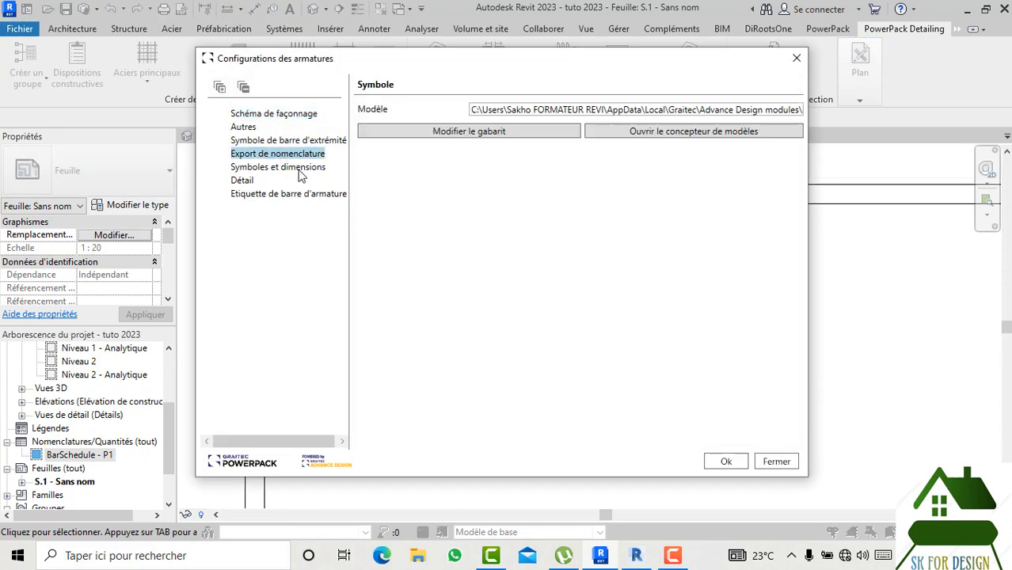
left_click(293, 141)
left_click(290, 155)
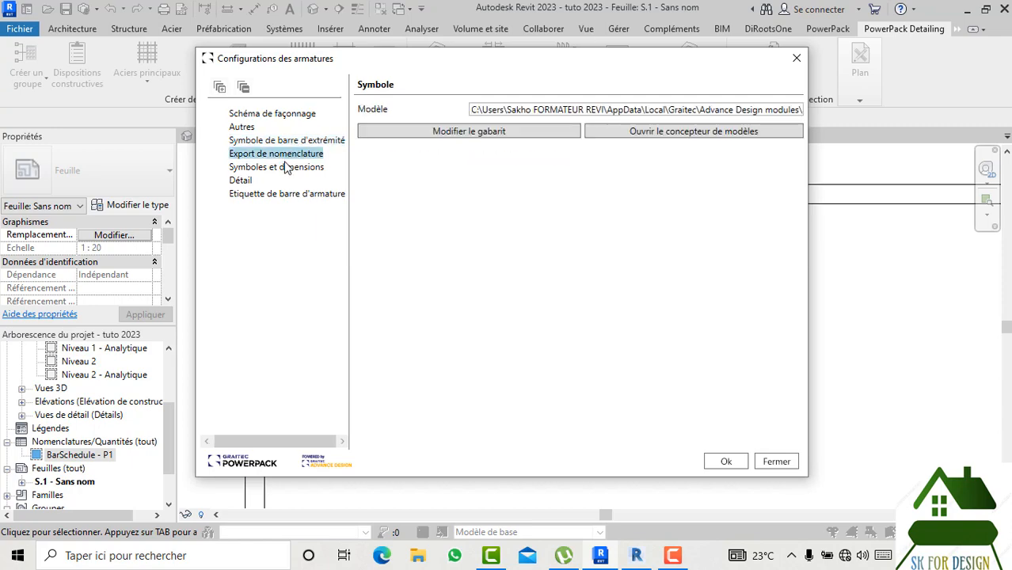
left_click(284, 167)
left_click(280, 156)
left_click(244, 181)
left_click(254, 155)
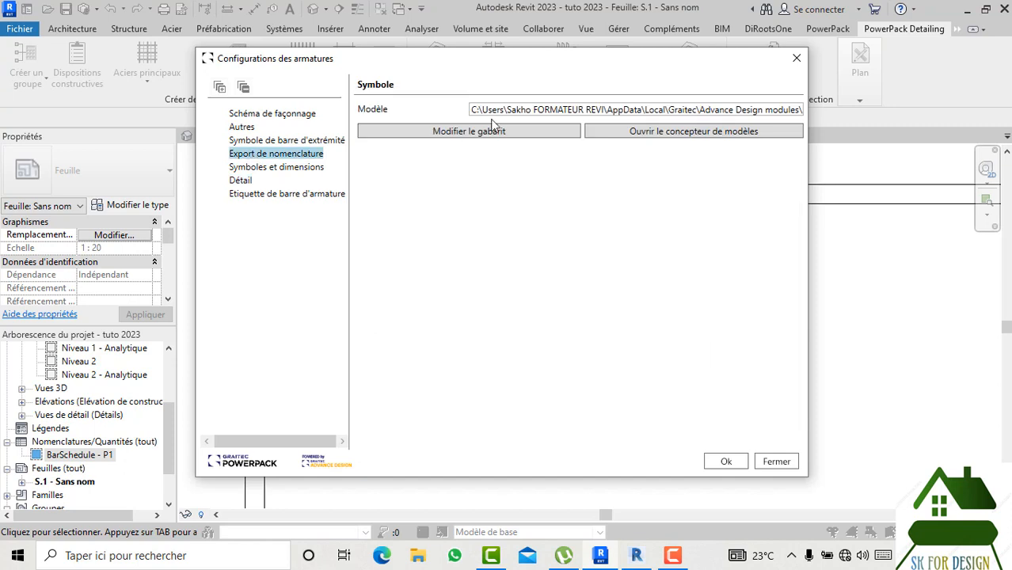
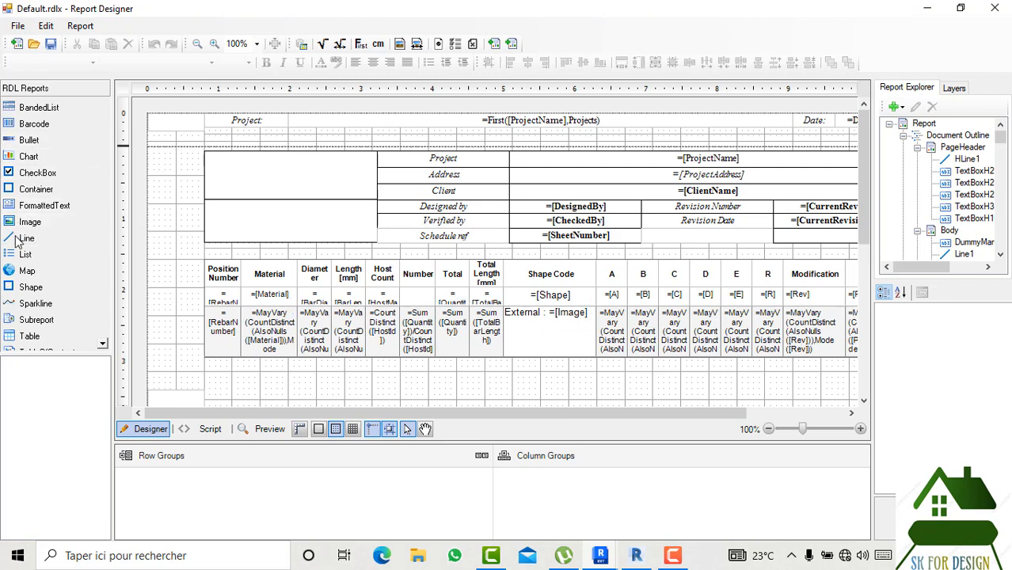
Delete the Modification column from the rebar schedule table in the report template
left_click(784, 264)
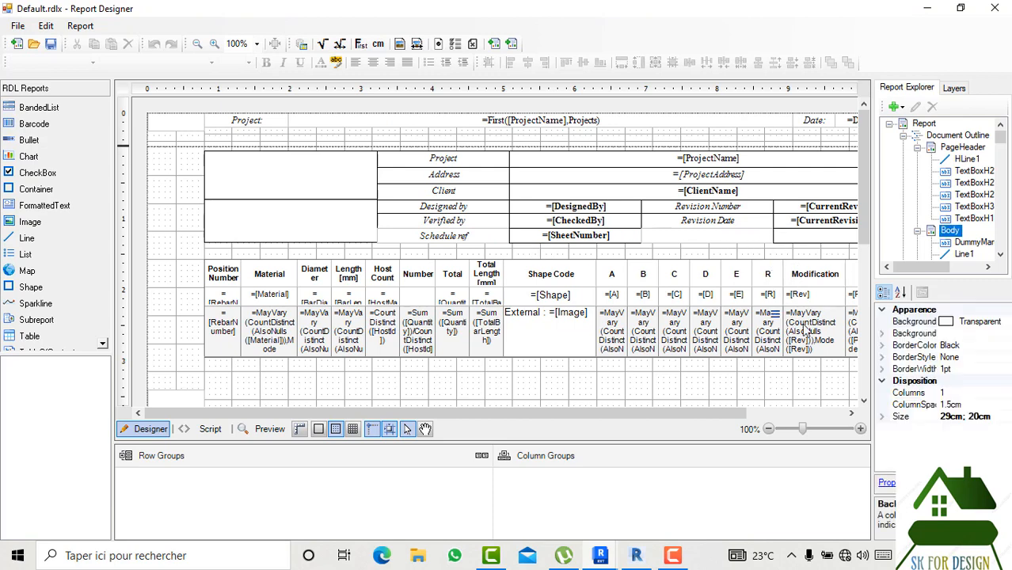
left_click(833, 315)
left_click(821, 255)
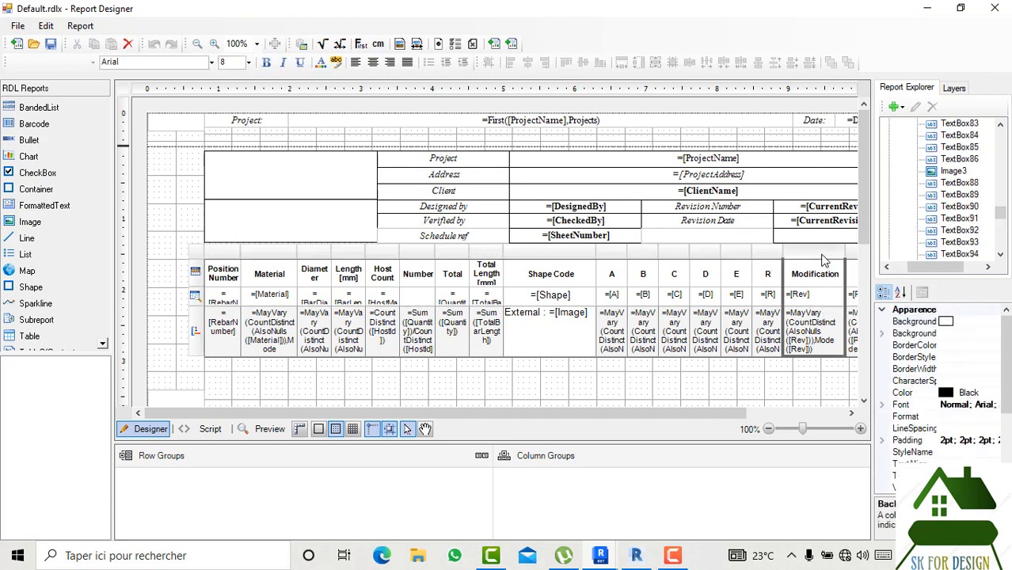
right_click(823, 259)
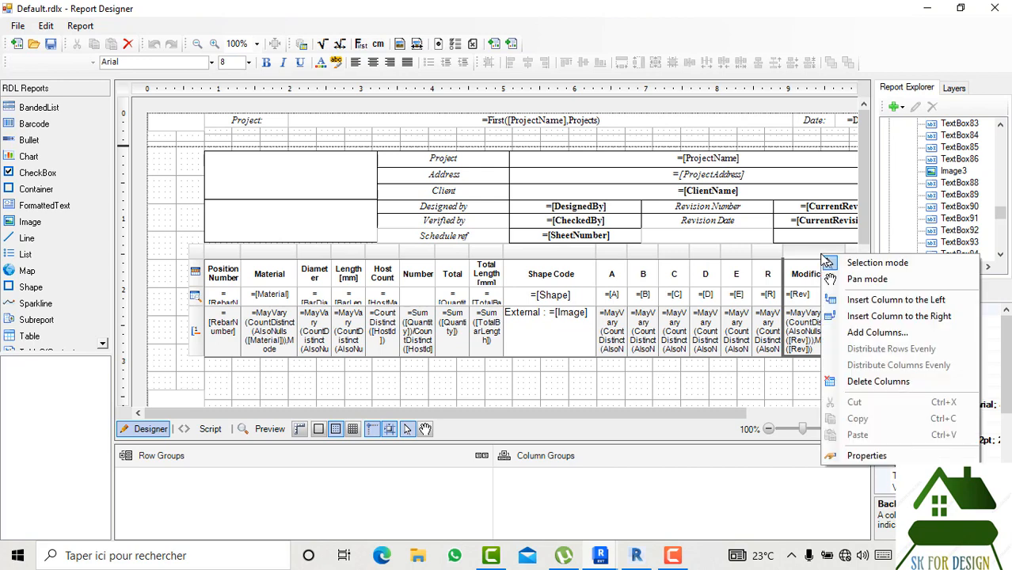
left_click(875, 381)
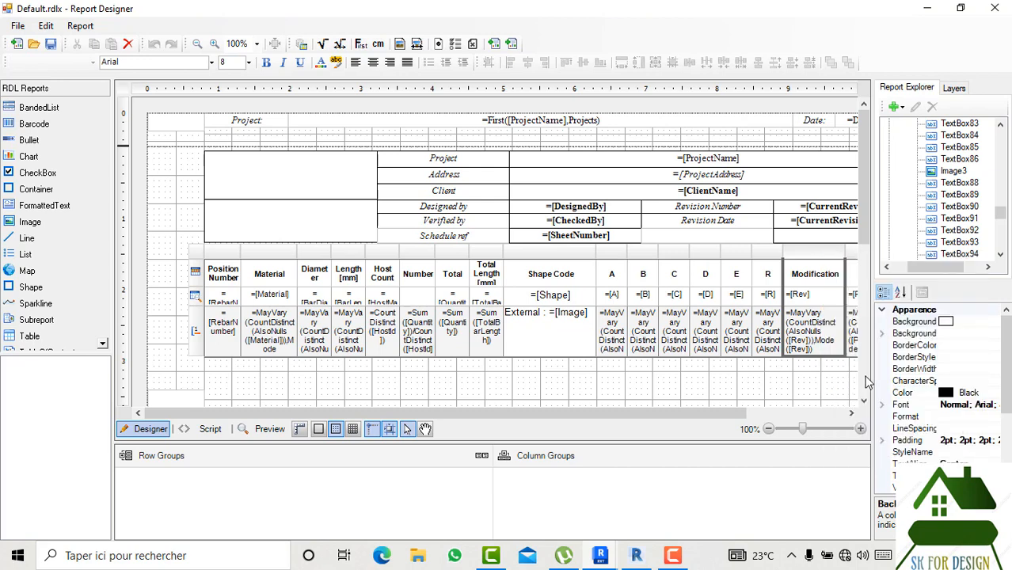
Undo the deletion of the Modification column
left_click(821, 260)
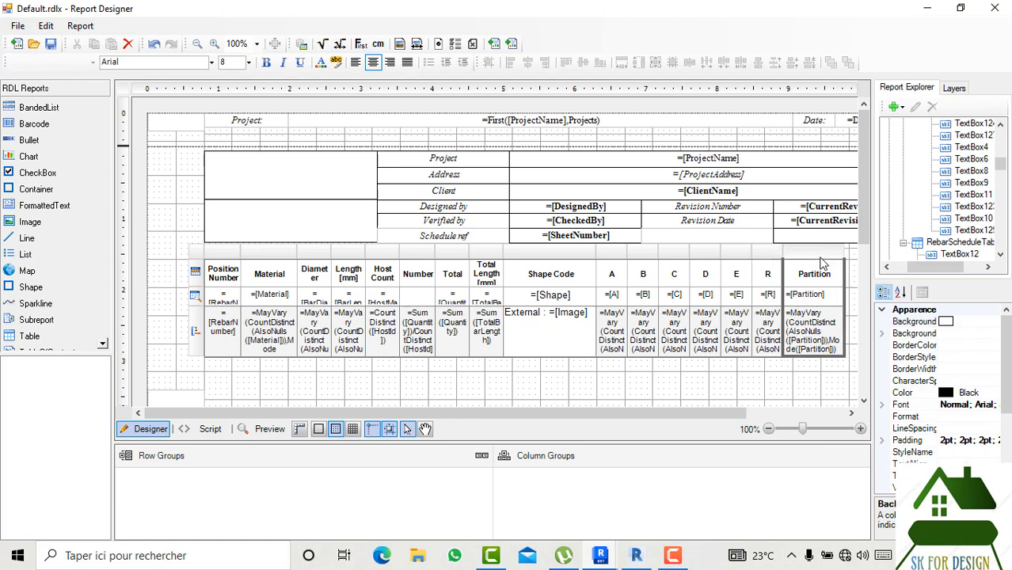
right_click(821, 262)
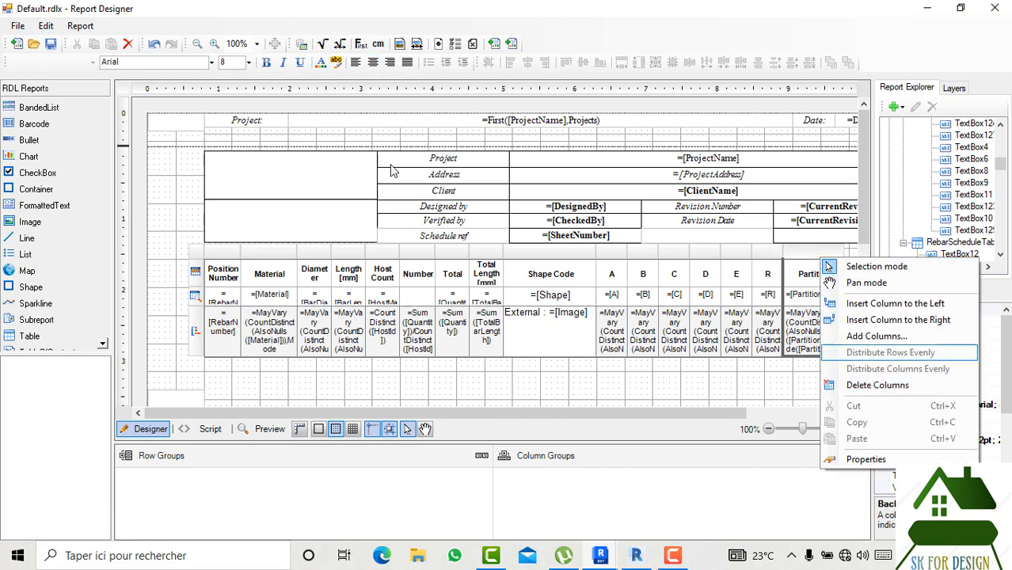
left_click(151, 48)
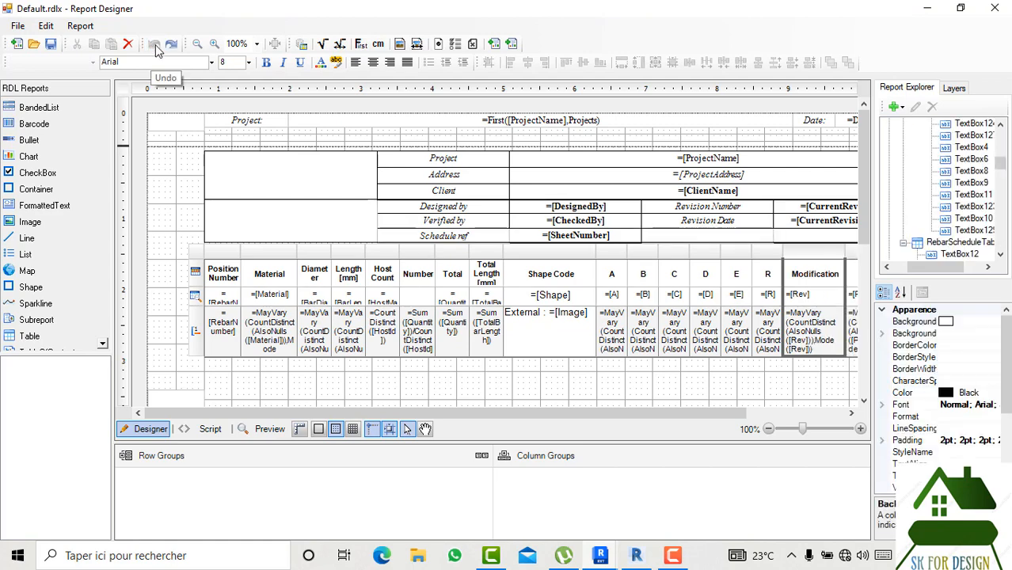
Set the Shape Code image in the table's last row to the embedded expression =Sum([Diamétredecintrage])
left_click(590, 319)
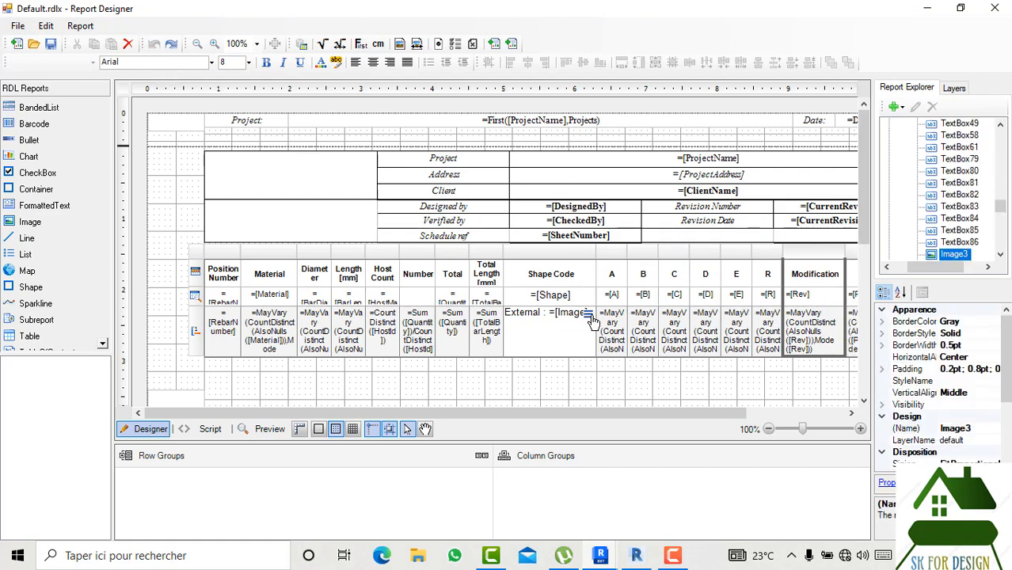
left_click(591, 319)
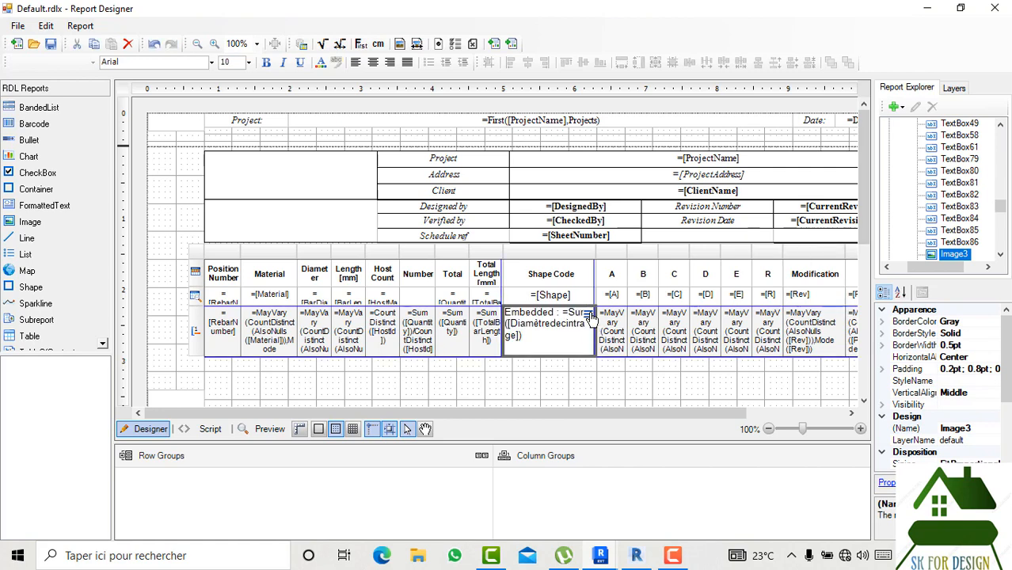
Browse the list of data fields available for the Shape Code image in the table's last row, leaving the expression as is
left_click(590, 317)
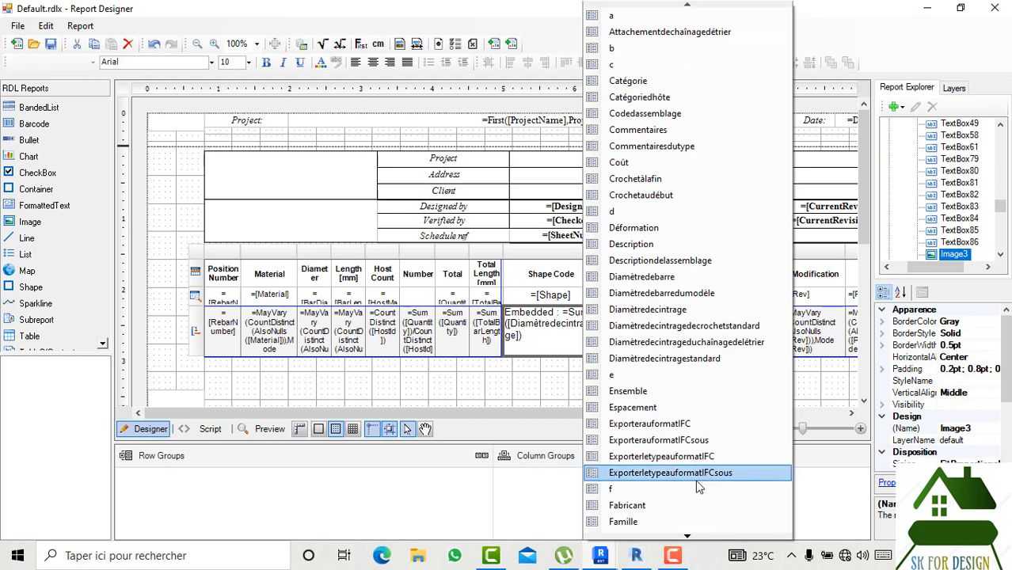
left_click(687, 539)
left_click(687, 538)
left_click(687, 539)
left_click(688, 538)
left_click(687, 538)
left_click(687, 539)
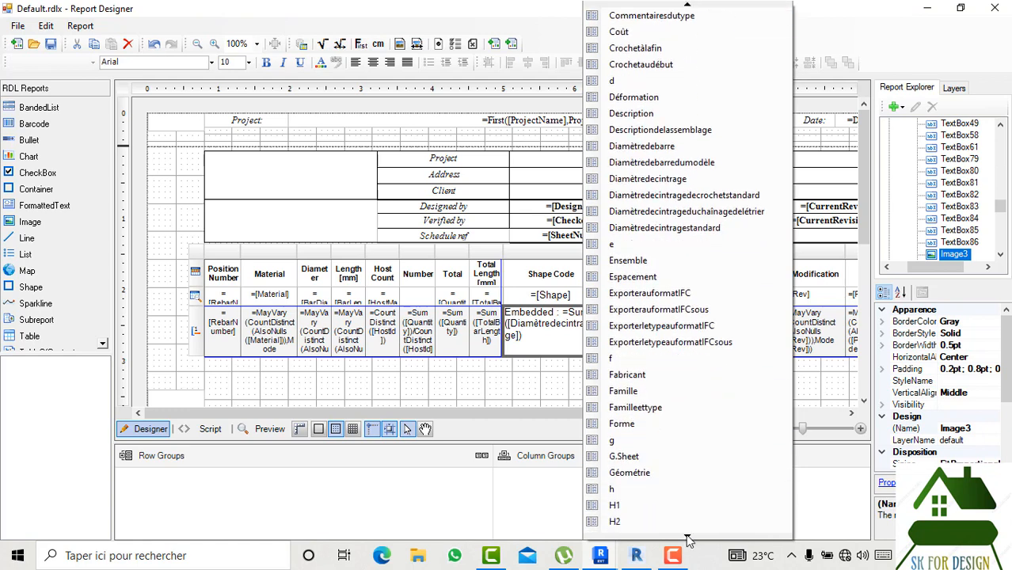
left_click(688, 538)
left_click(687, 539)
left_click(688, 538)
left_click(687, 538)
left_click(687, 538)
left_click(687, 539)
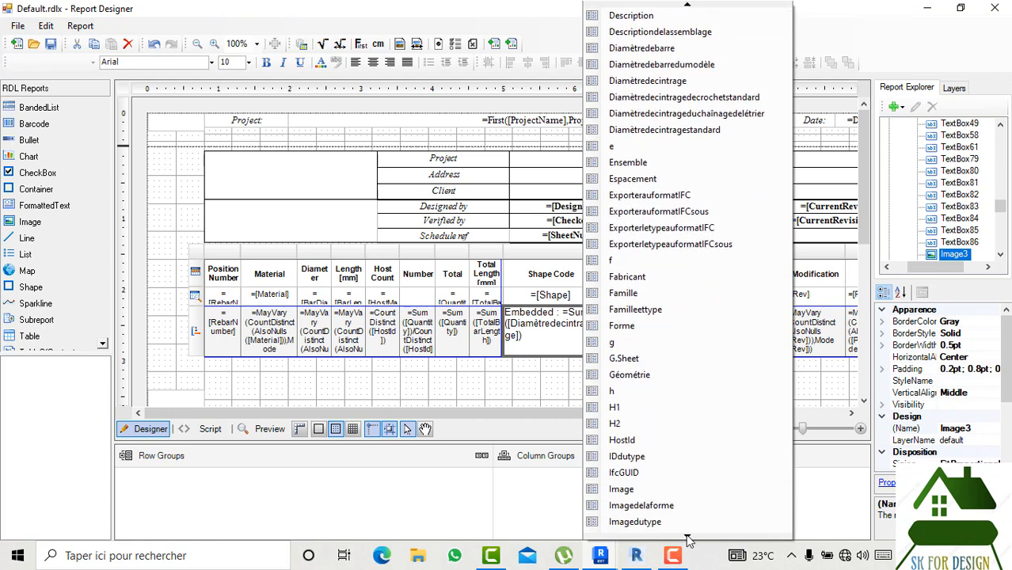
left_click(687, 538)
left_click(687, 538)
left_click(687, 539)
left_click(687, 538)
left_click(687, 539)
left_click(687, 538)
left_click(687, 539)
left_click(688, 538)
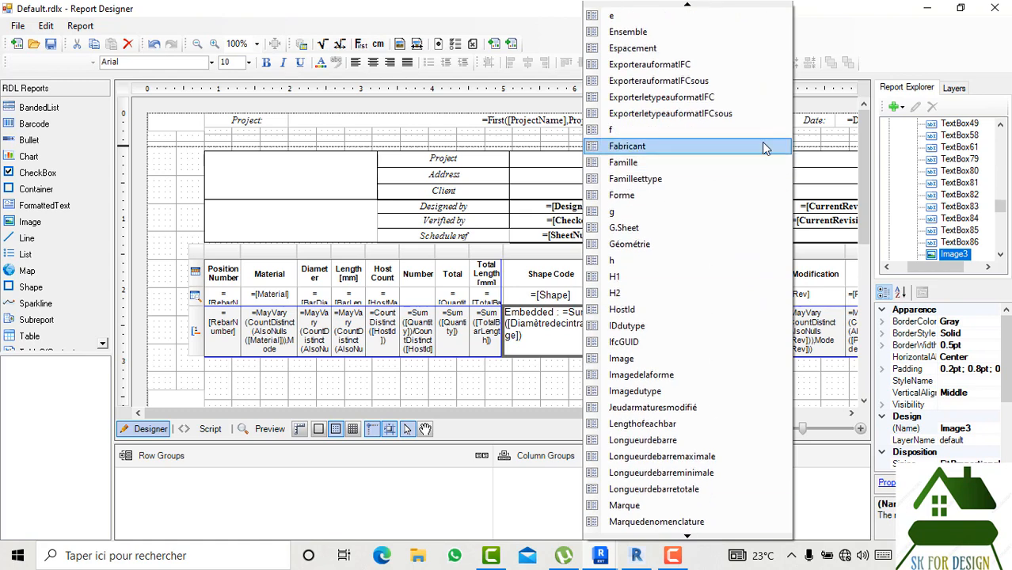
left_click(773, 3)
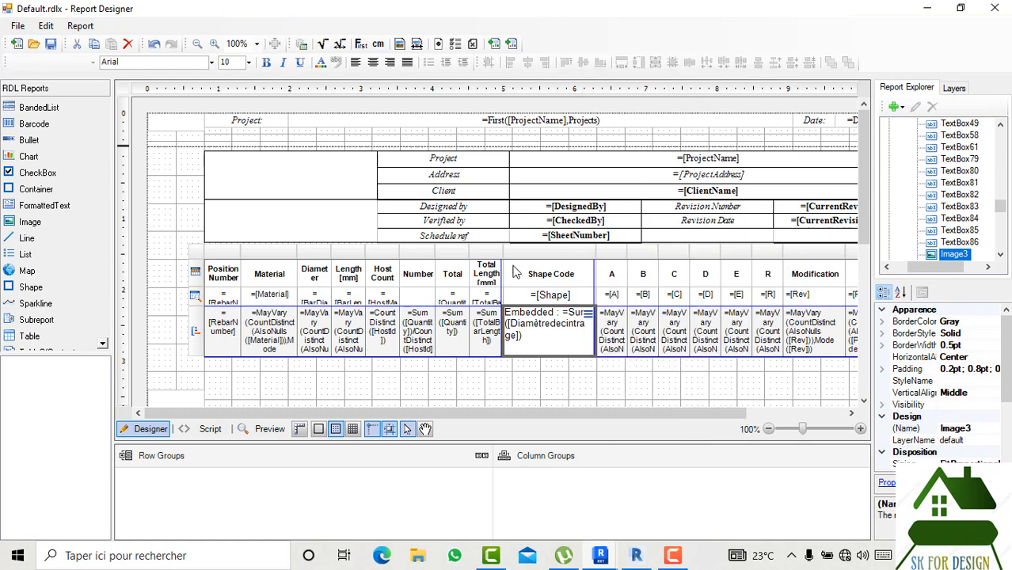
Inspect the header table's cells and the data fields offered for the Project value cell, and close the report template
left_click(745, 193)
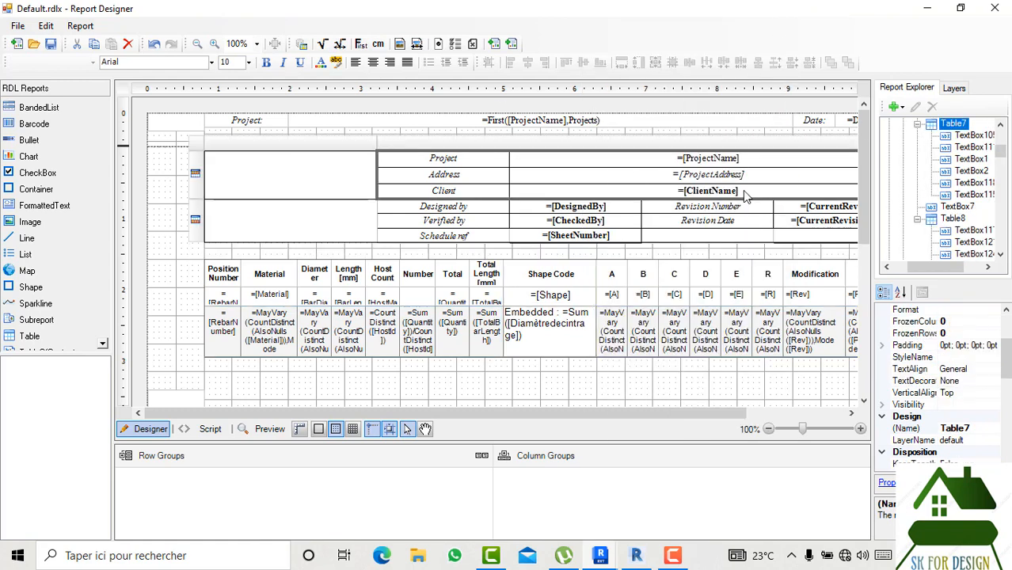
left_click(618, 191)
left_click(480, 176)
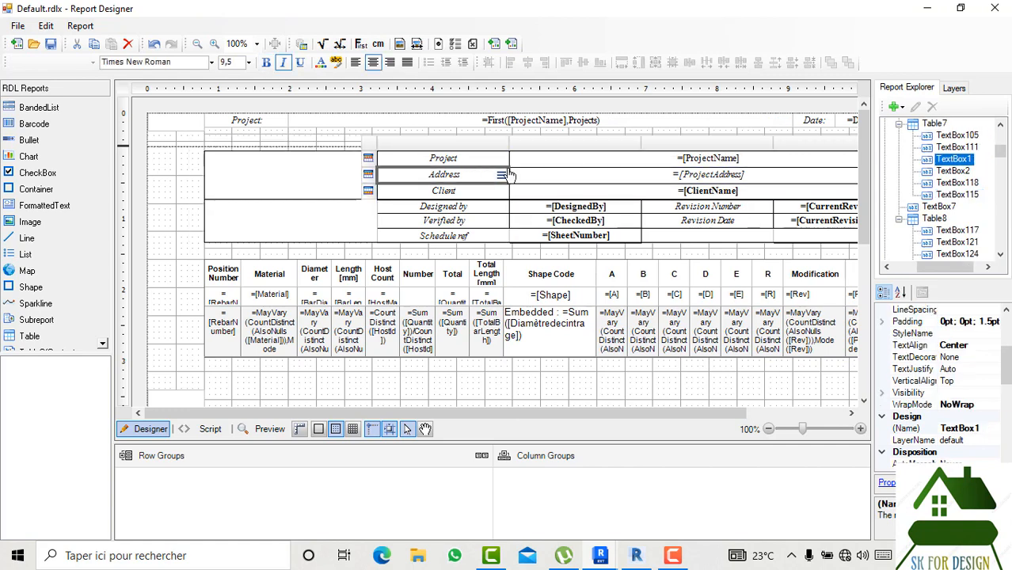
left_click(784, 163)
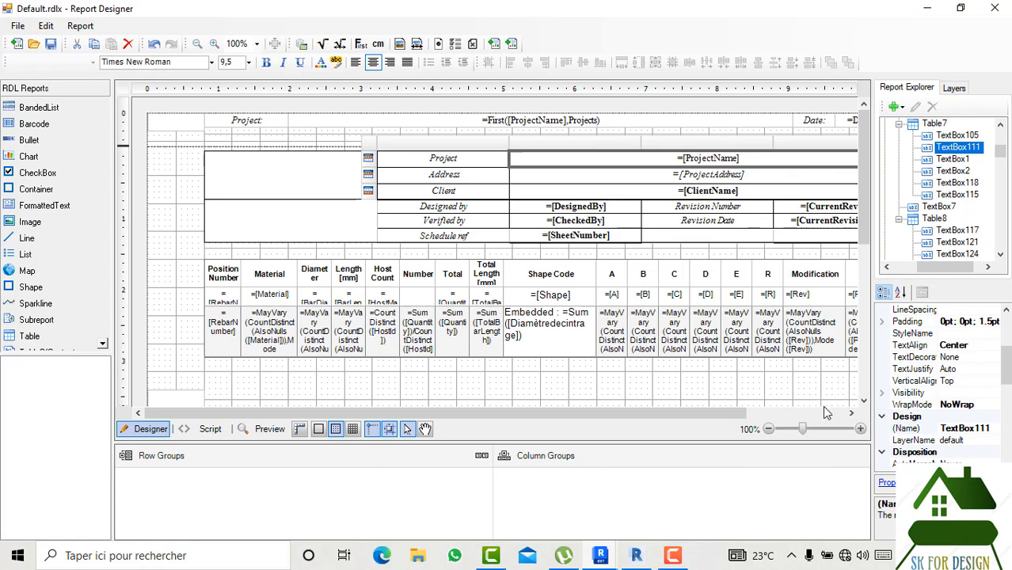
left_click(850, 413)
left_click(851, 415)
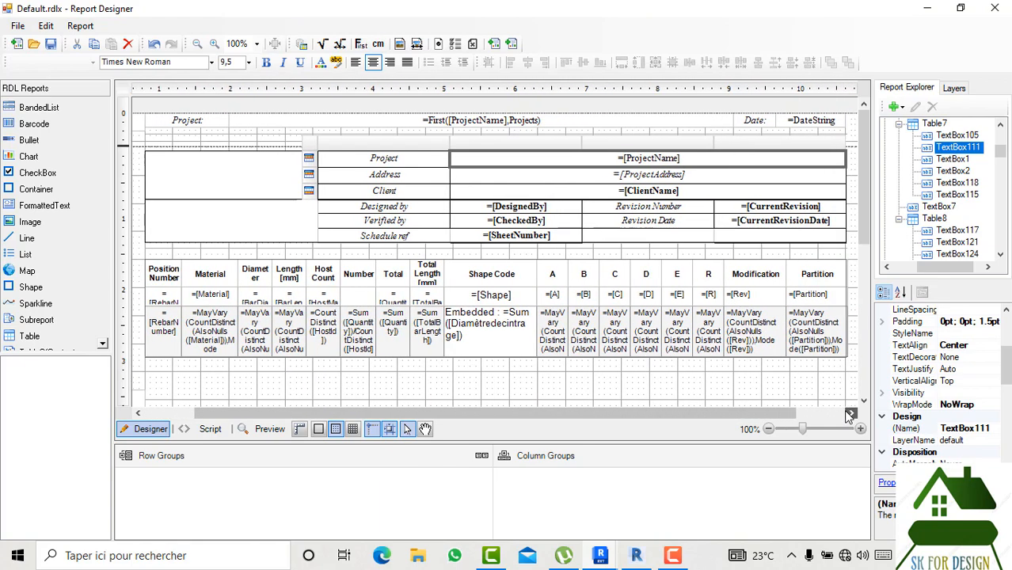
left_click(823, 161)
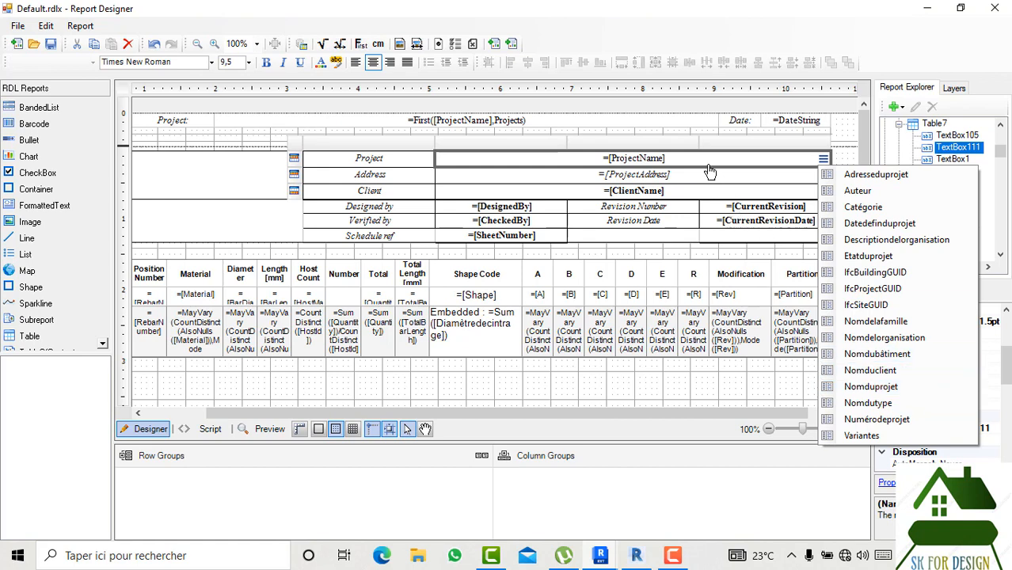
left_click(646, 382)
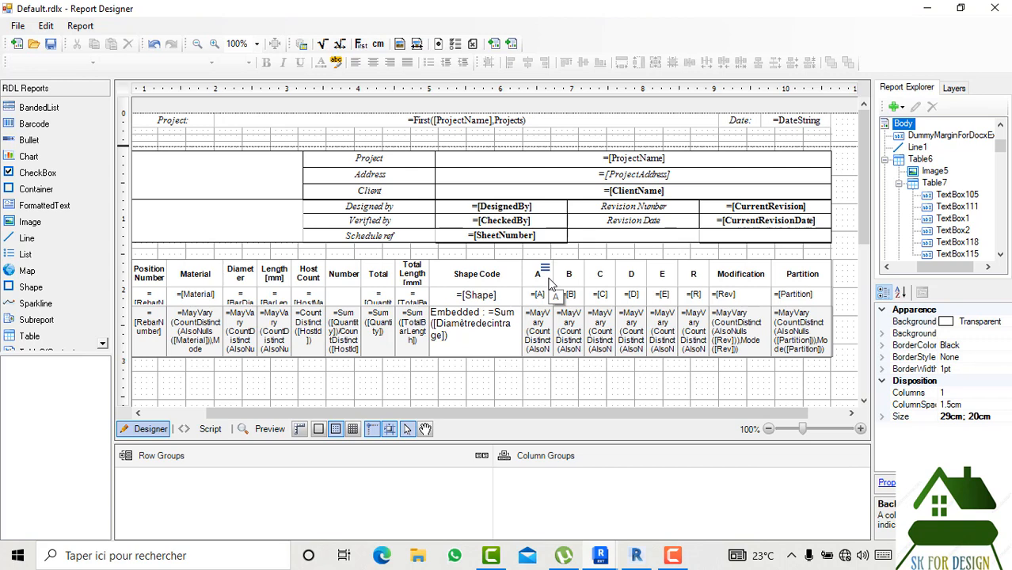
left_click(1004, 14)
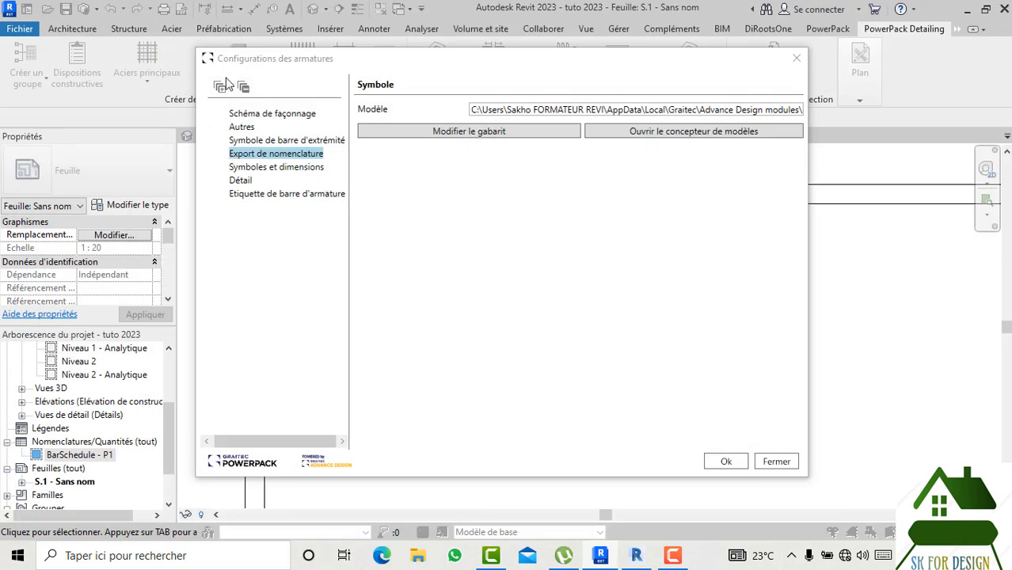
Review the pages of the Configurations des armatures dialog, from Schéma de façonnage to Etiquette de barre d'armature
left_click(273, 115)
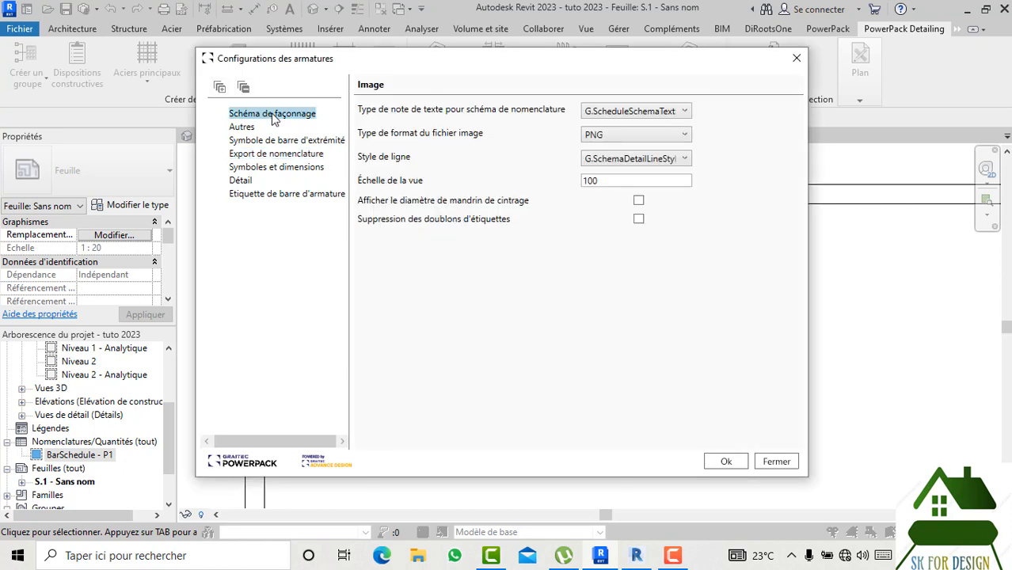
left_click(255, 128)
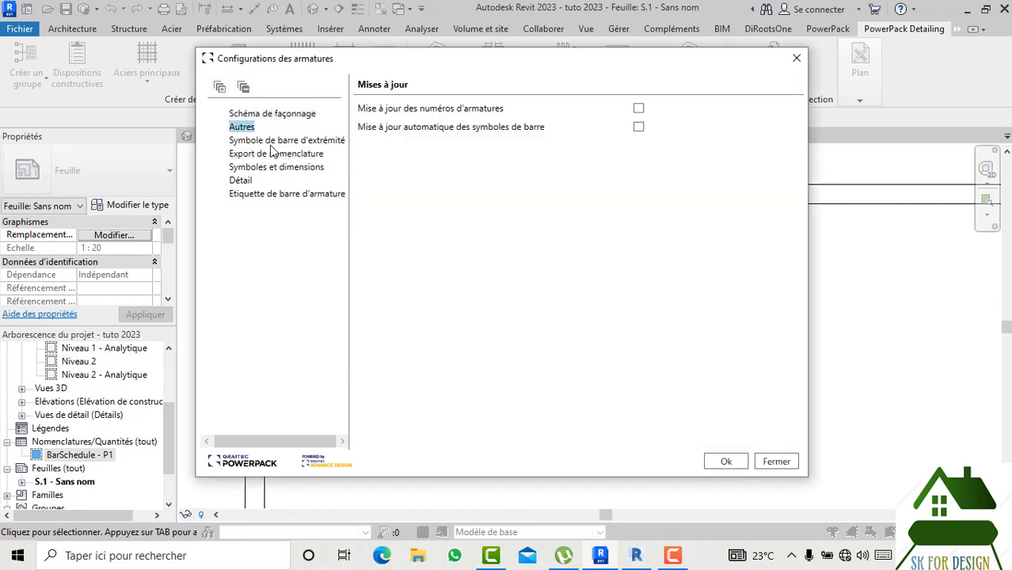
left_click(271, 142)
left_click(266, 156)
left_click(266, 168)
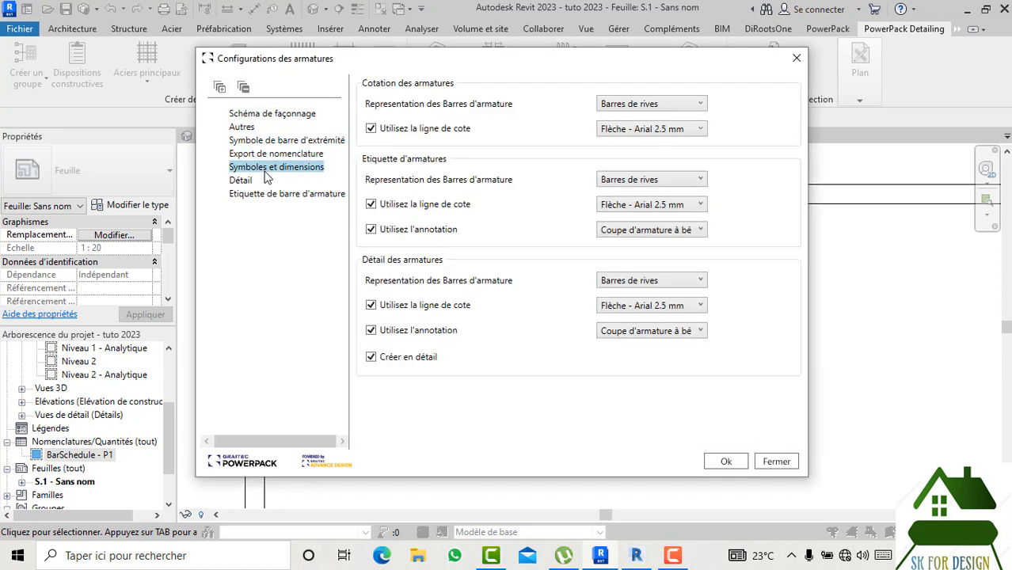
left_click(266, 196)
left_click(247, 181)
left_click(252, 167)
left_click(253, 153)
left_click(246, 128)
left_click(266, 115)
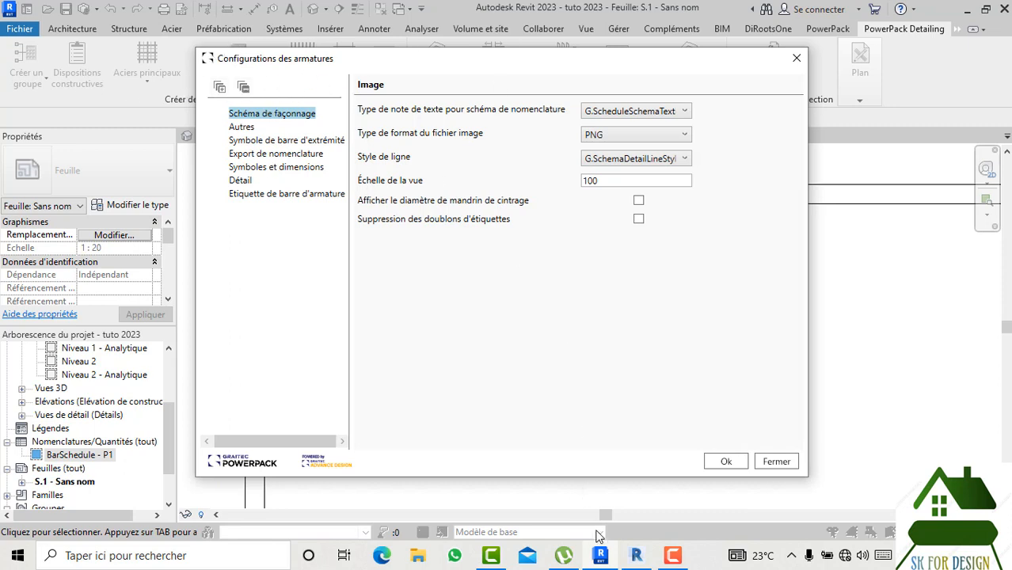
Switch to Revit 2021, review the pages of its Configuration des armatures dialog for comparison, and close the dialog
left_click(632, 559)
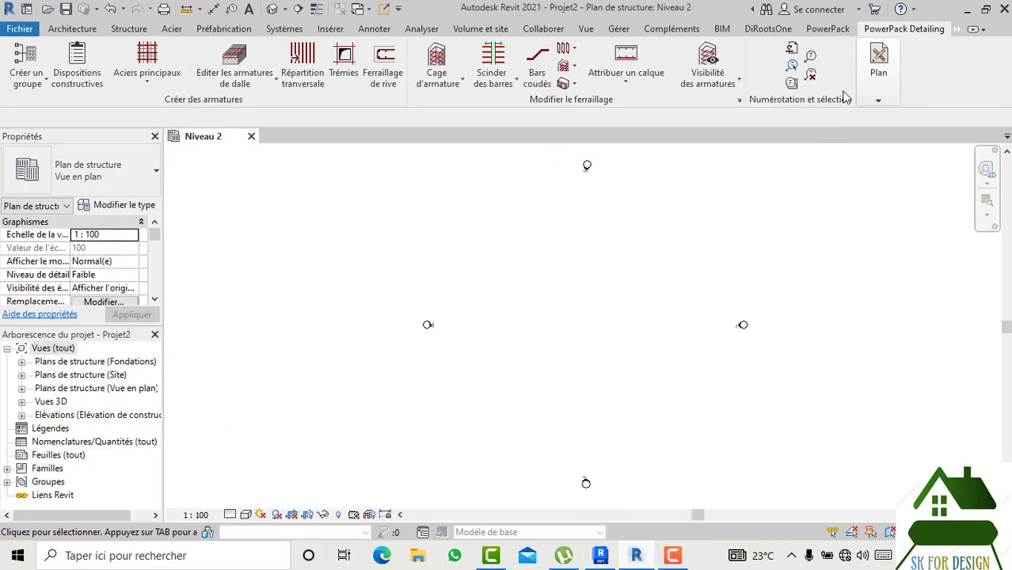
left_click(877, 80)
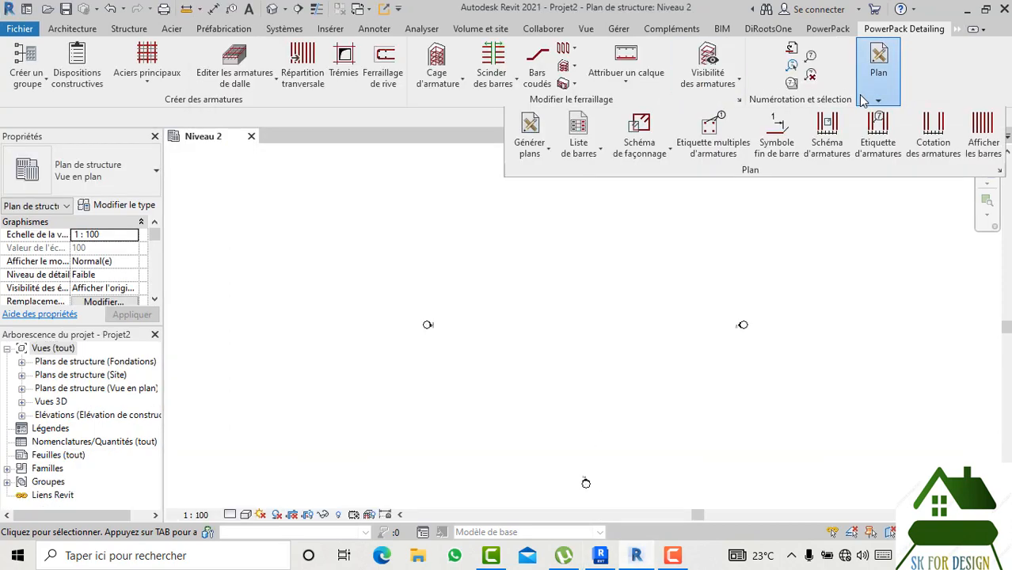
left_click(998, 172)
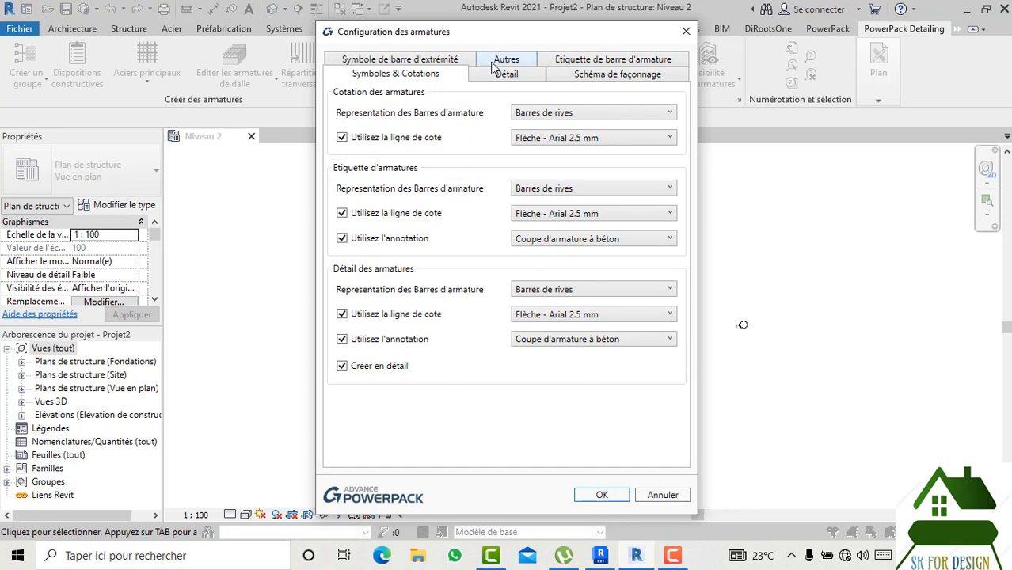
left_click(432, 62)
left_click(505, 61)
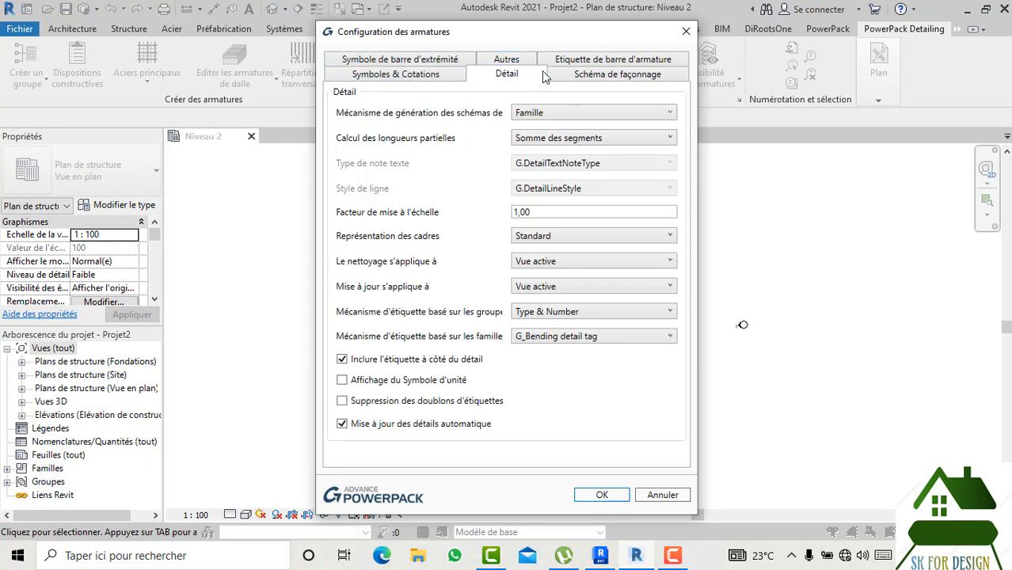
left_click(567, 75)
left_click(569, 65)
left_click(406, 64)
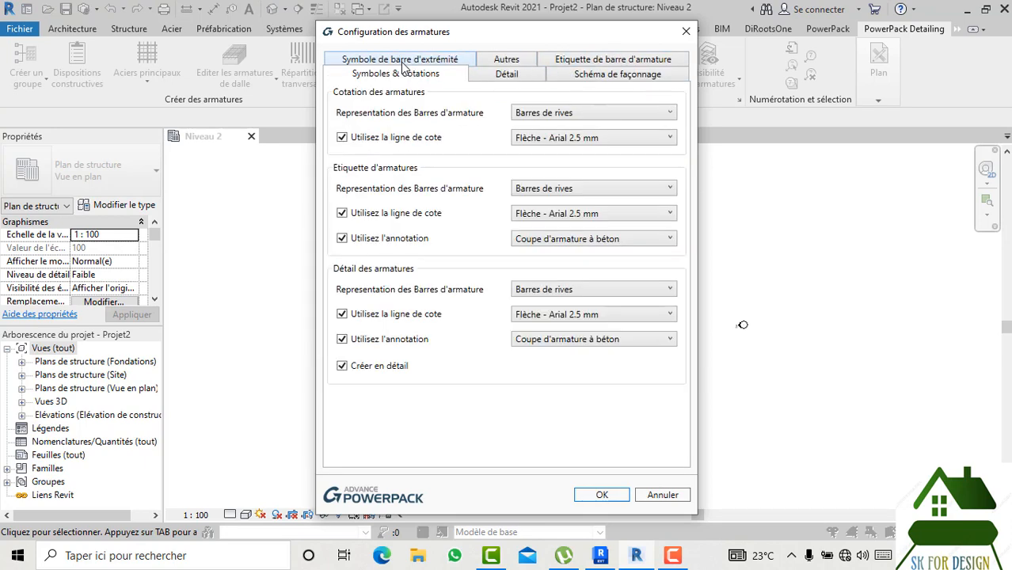
left_click(535, 75)
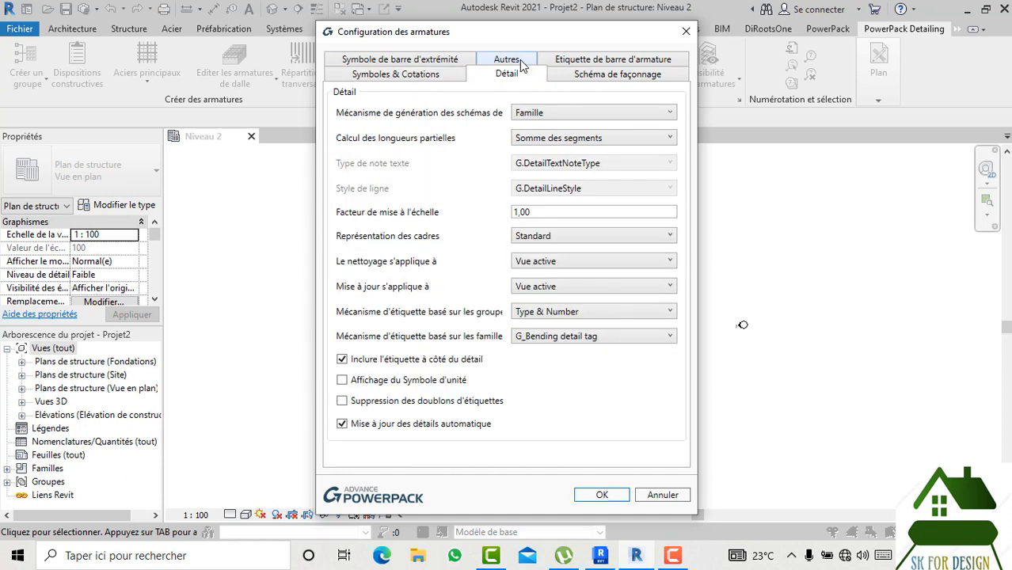
left_click(611, 66)
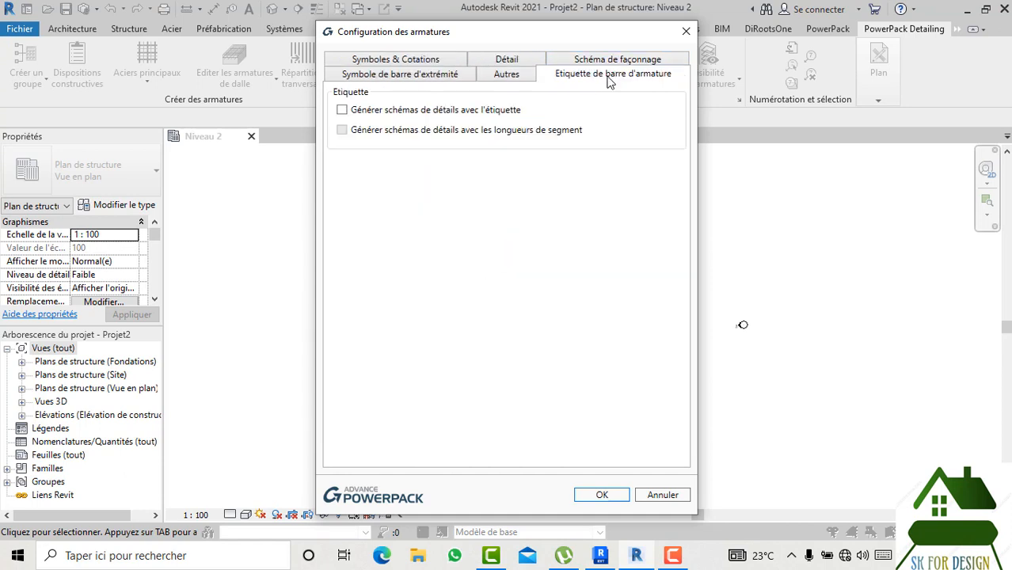
left_click(686, 32)
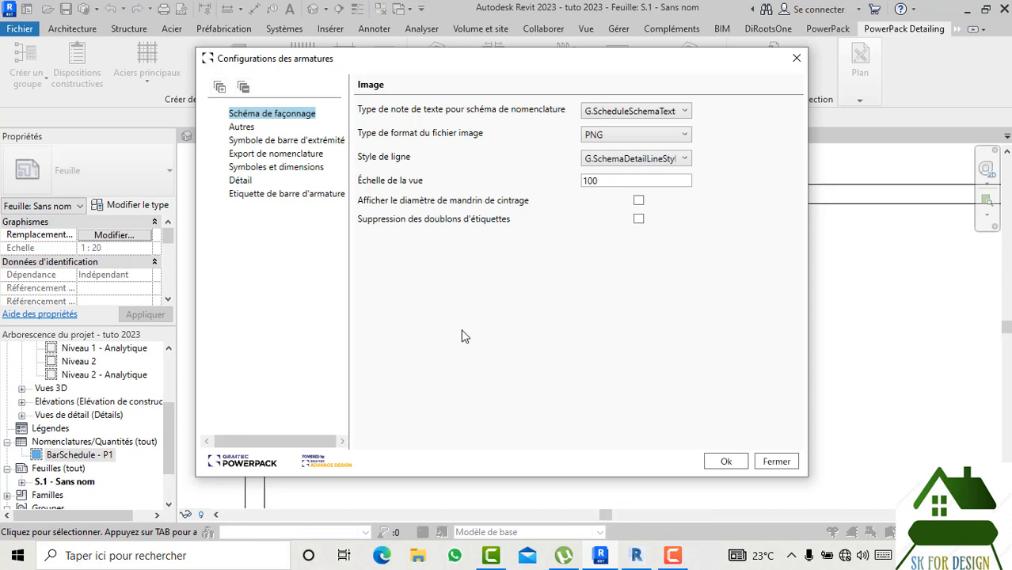
In Revit 2023, check the Autres, Export de nomenclature, Détail and Etiquette de barre d'armature pages, and close the reinforcement configuration
left_click(242, 127)
left_click(246, 153)
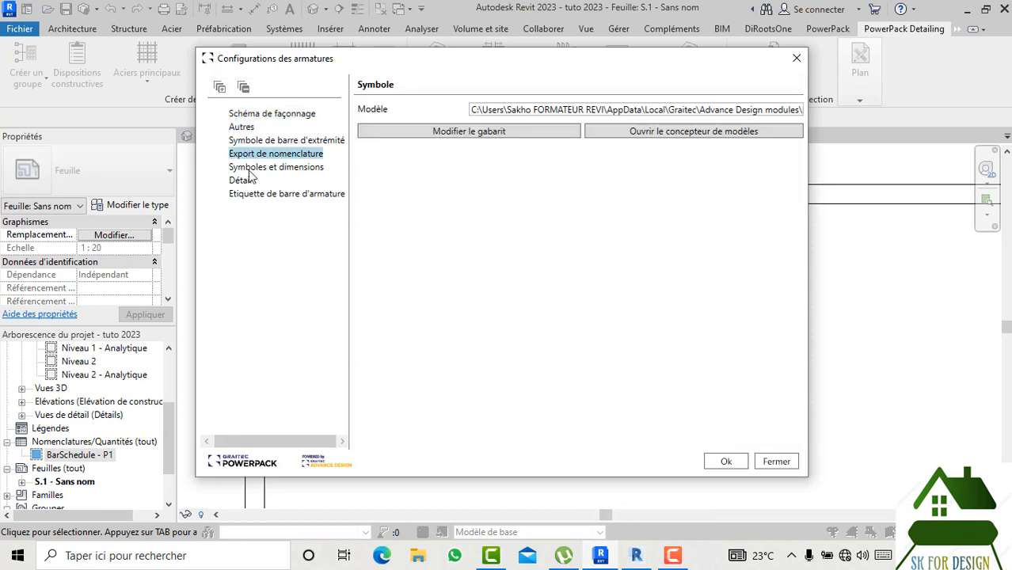
left_click(249, 180)
left_click(251, 195)
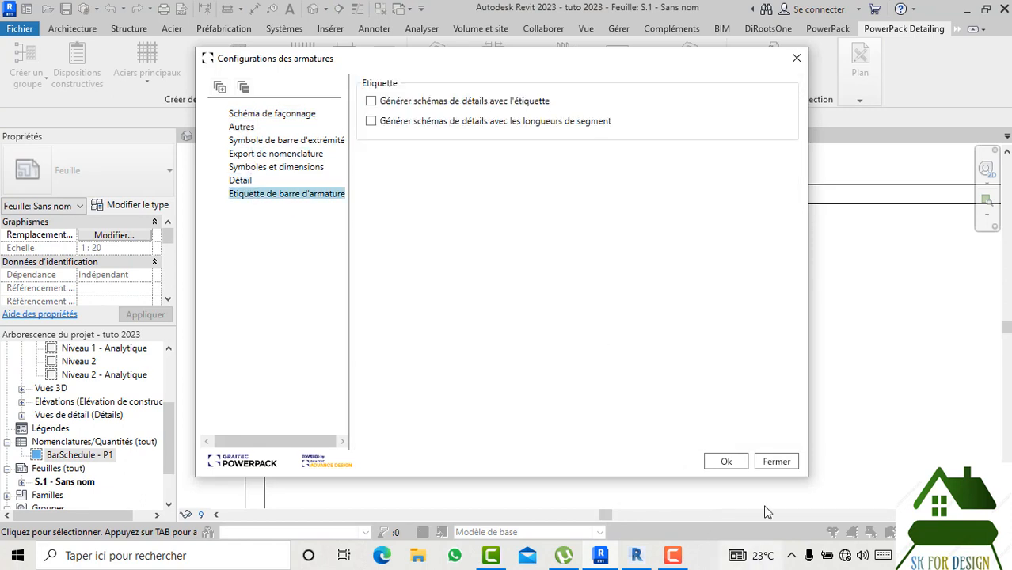
left_click(729, 464)
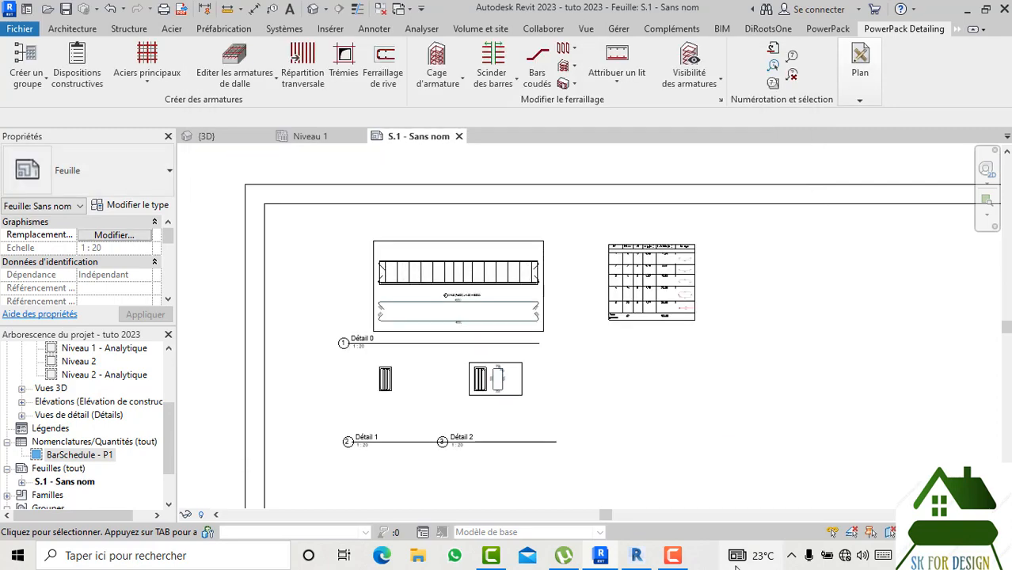
Switch to Revit 2021, open the plan generation settings, and examine the general parameters and the Mur structurel category
mouse_move(630, 556)
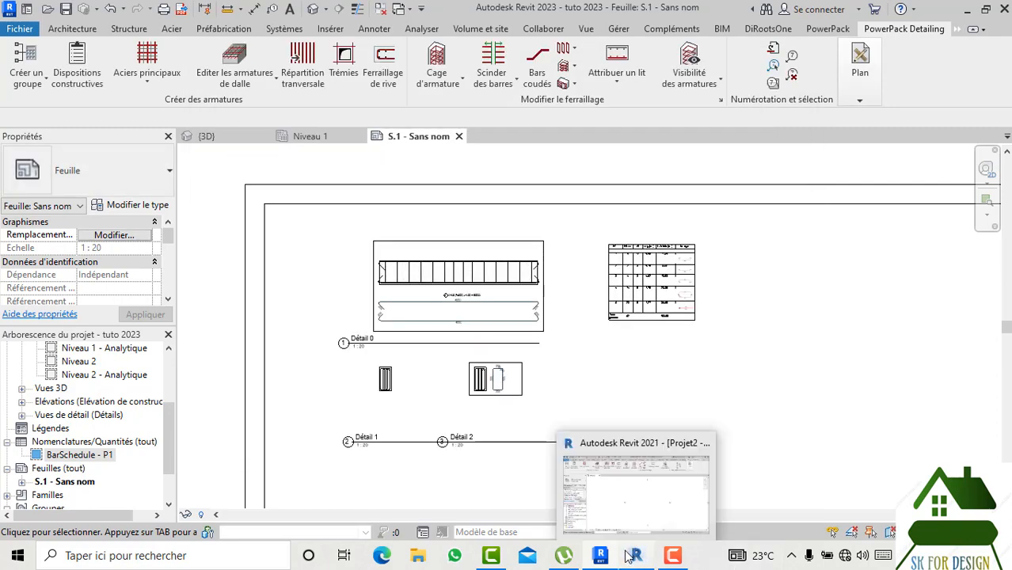
left_click(632, 556)
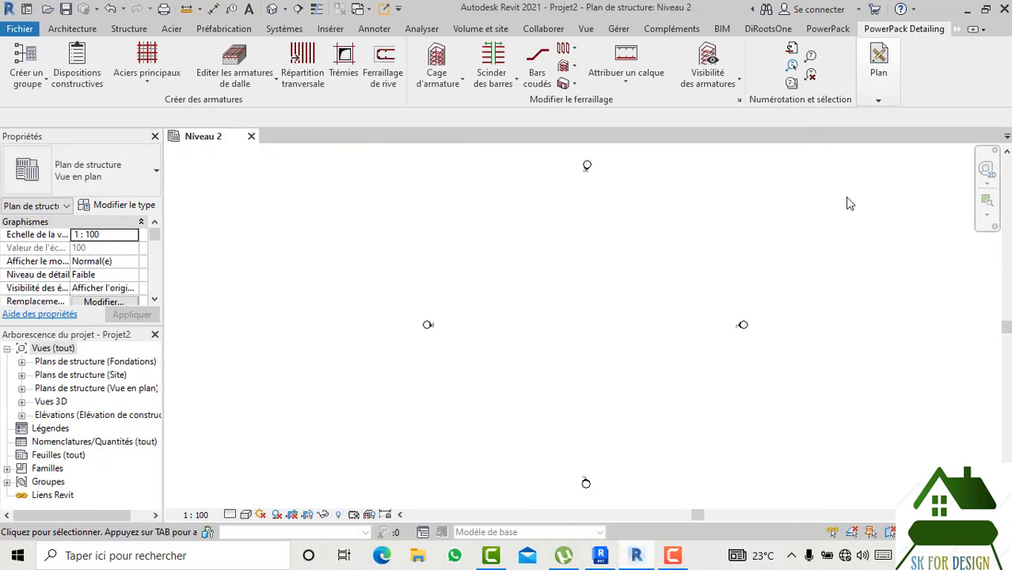
mouse_move(878, 83)
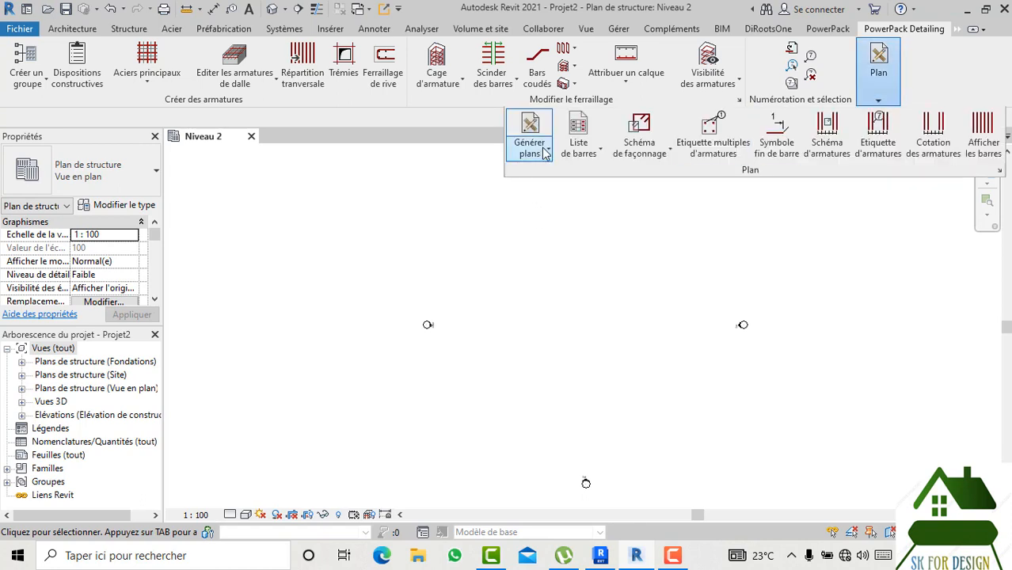
left_click(546, 152)
left_click(545, 212)
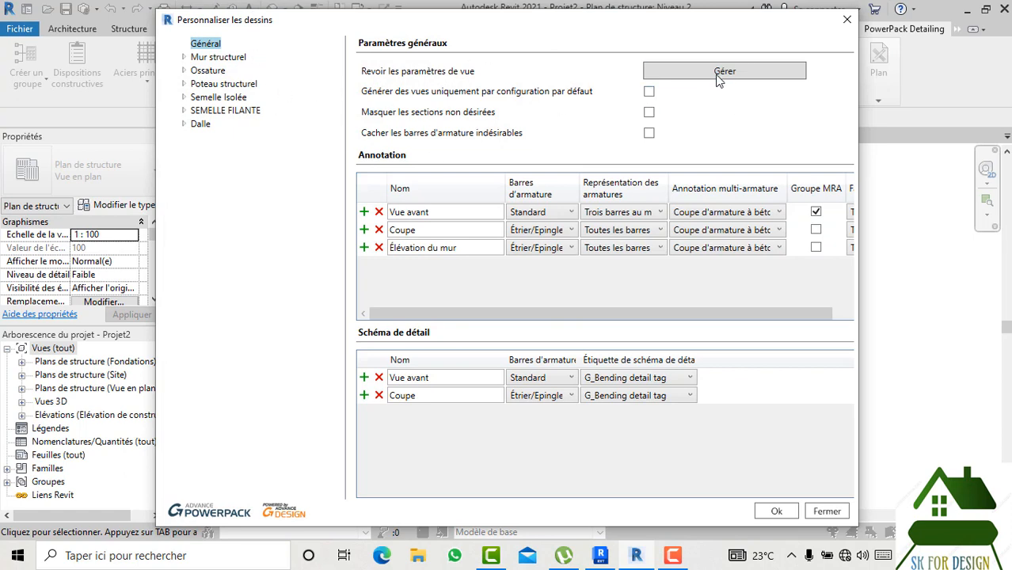
left_click(184, 58)
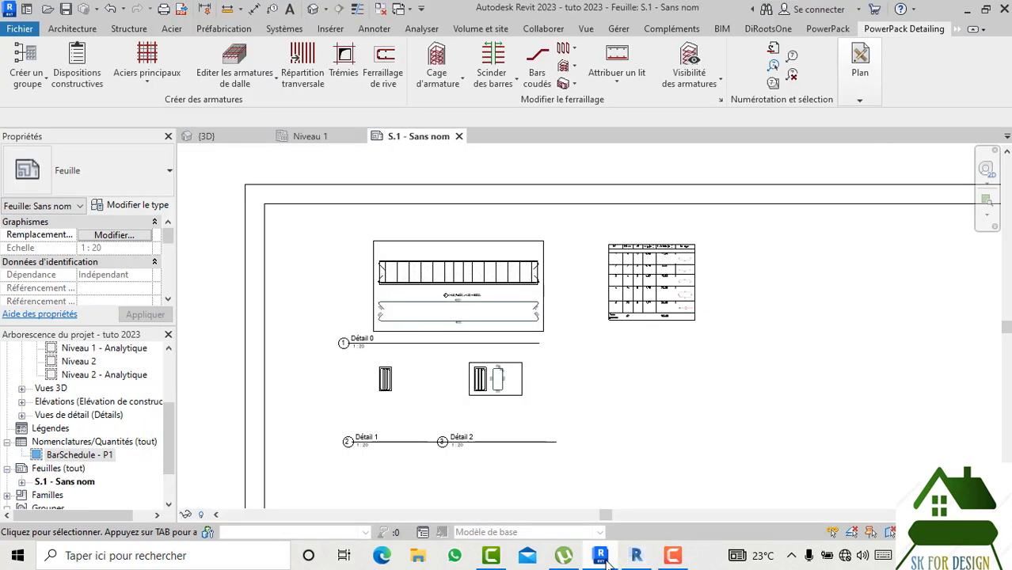
Return to Revit 2023 and open the Paramétrer les plans settings to examine its general parameters
left_click(861, 95)
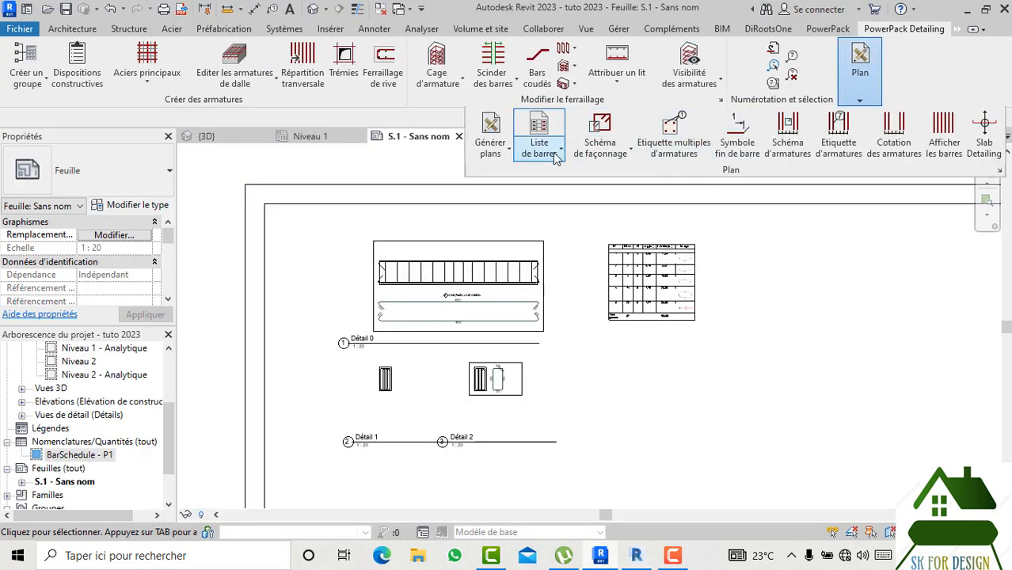
left_click(500, 152)
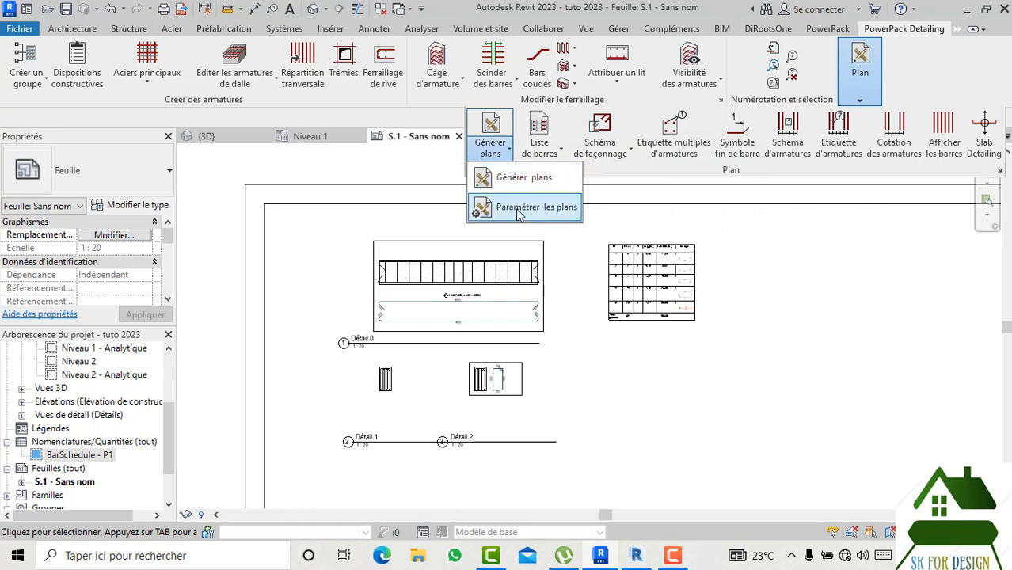
left_click(518, 211)
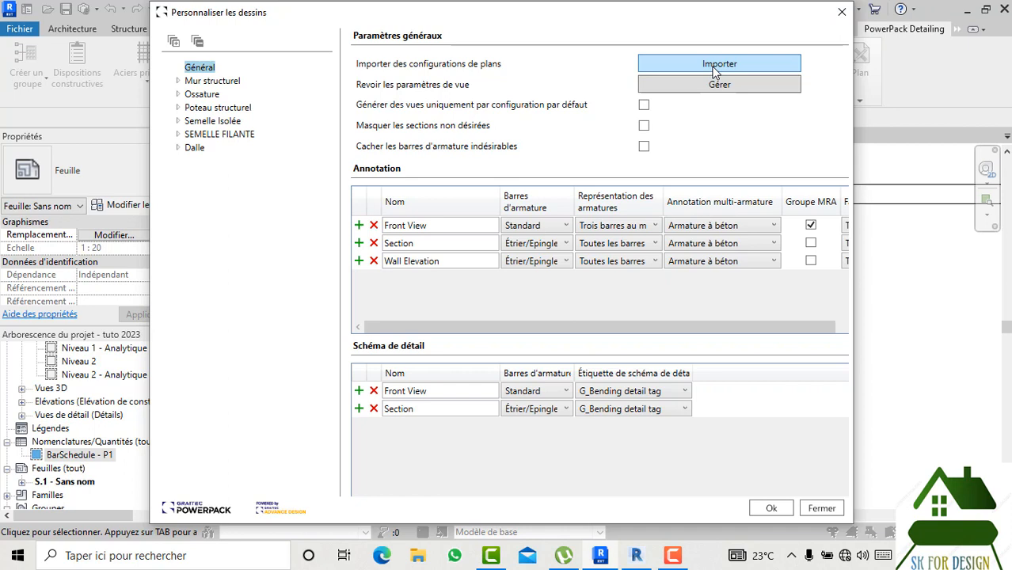
Browse the plan configurations available for import, cancel the import, and close the drawing customization settings
left_click(715, 70)
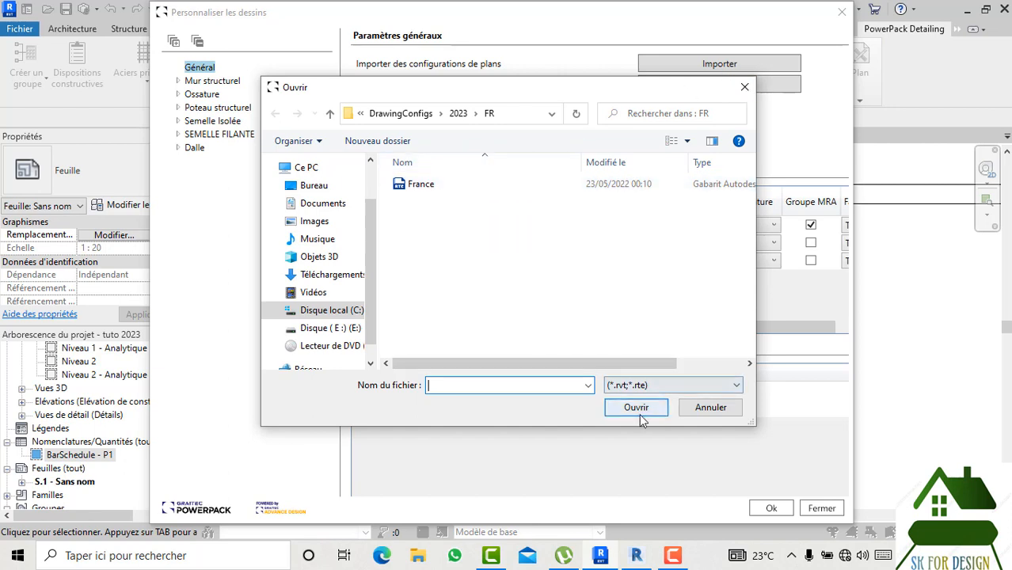
left_click(744, 87)
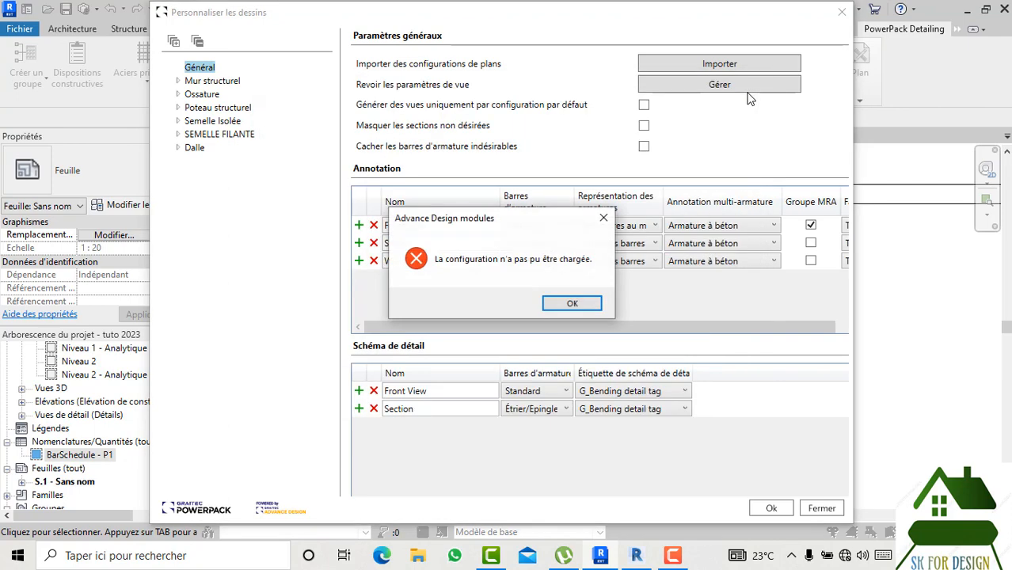
left_click(603, 218)
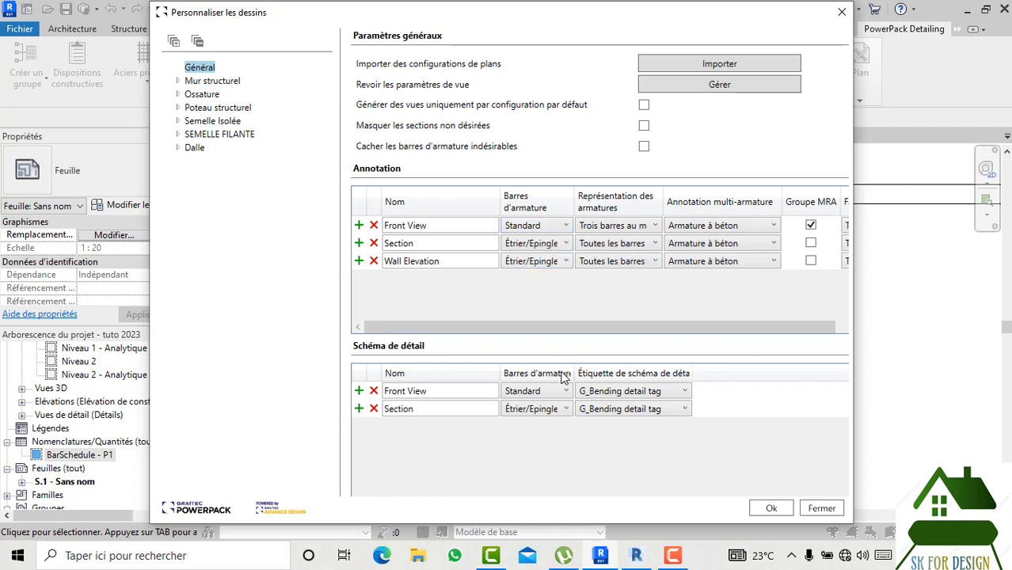
left_click(771, 507)
scroll(569, 306, "down", 2)
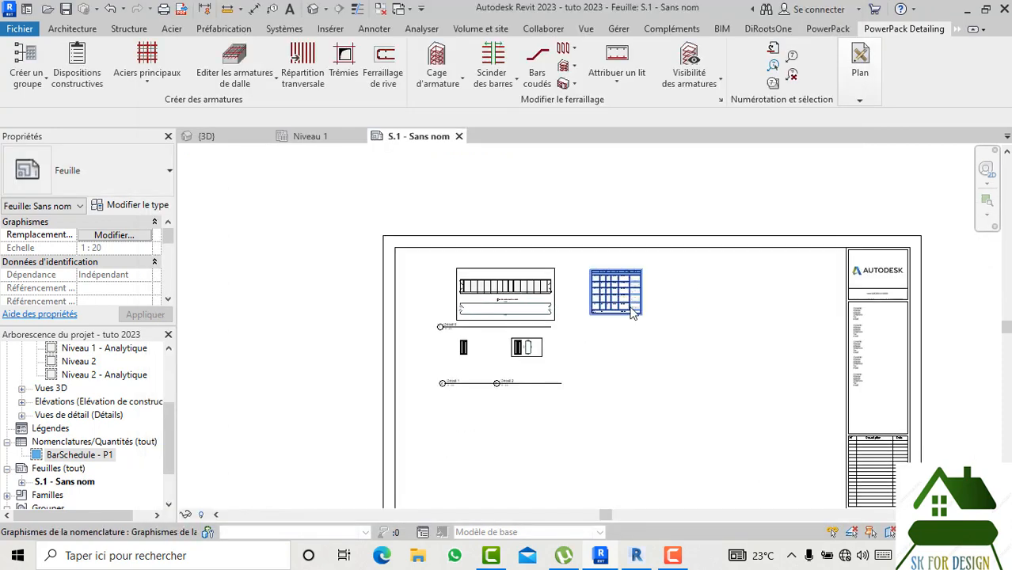
middle_click_drag(622, 324, 579, 288)
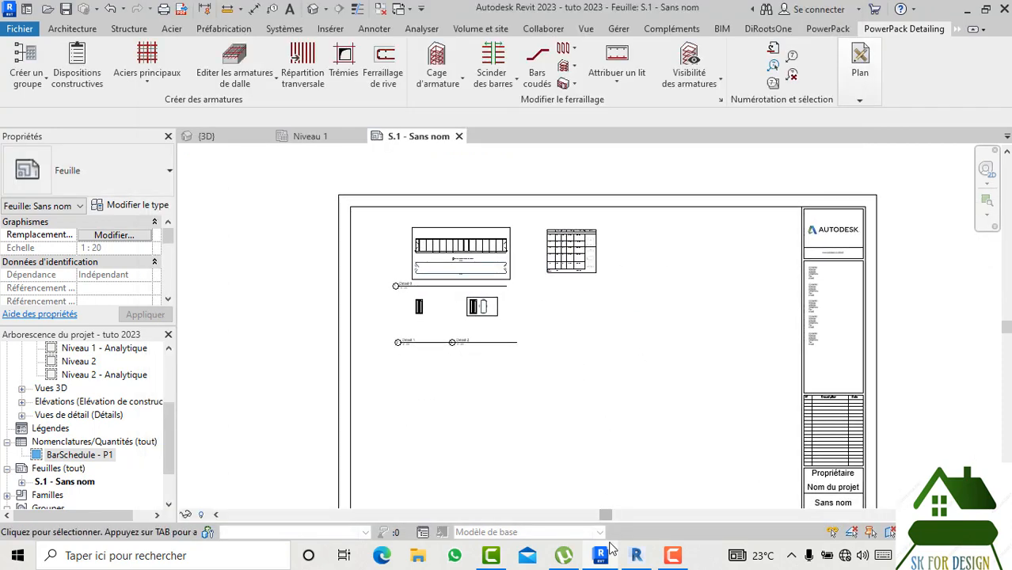
Switch to Revit 2021, close its drawing customization settings, and return to sheet S.1 in Revit 2023
left_click(636, 556)
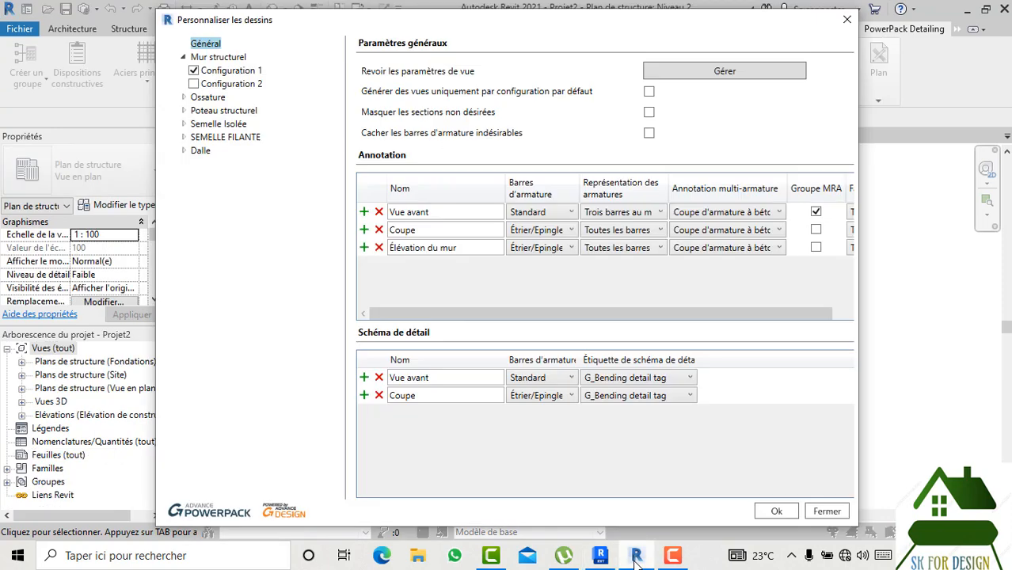
left_click(846, 20)
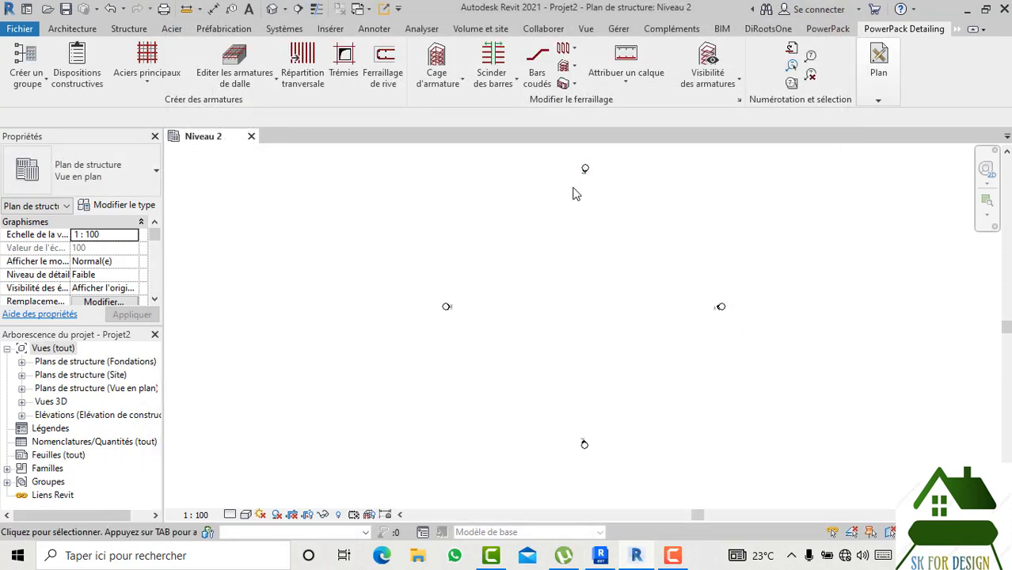
mouse_move(879, 101)
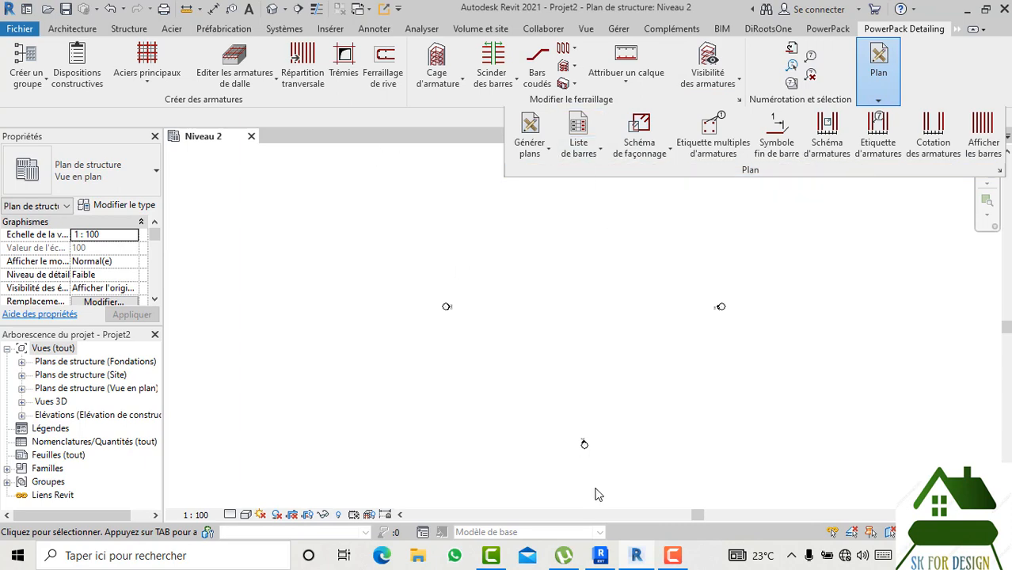
left_click(600, 555)
scroll(564, 228, "up", 2)
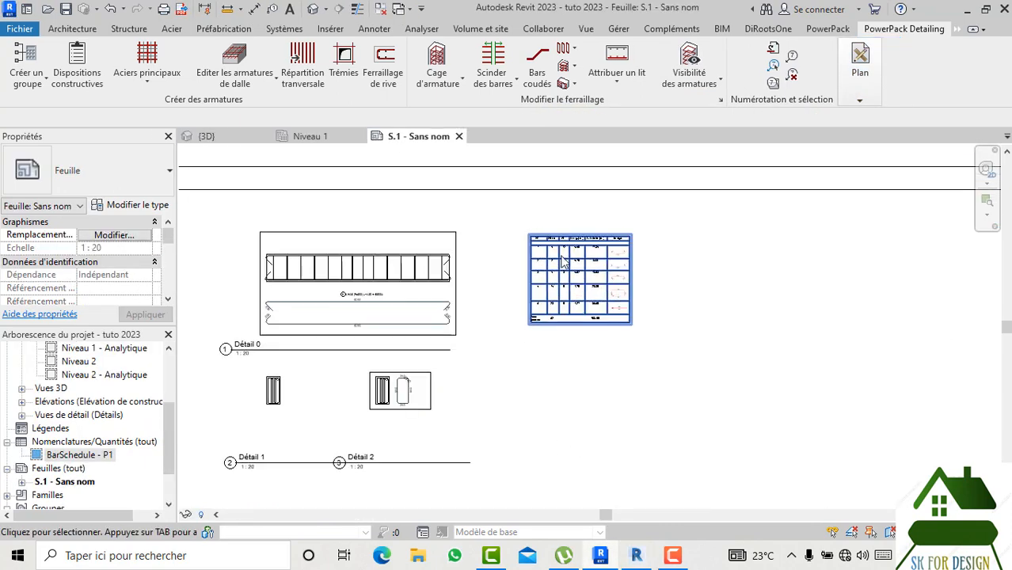
middle_click_drag(582, 295, 578, 248)
scroll(608, 270, "down", 1)
scroll(610, 299, "down", 1)
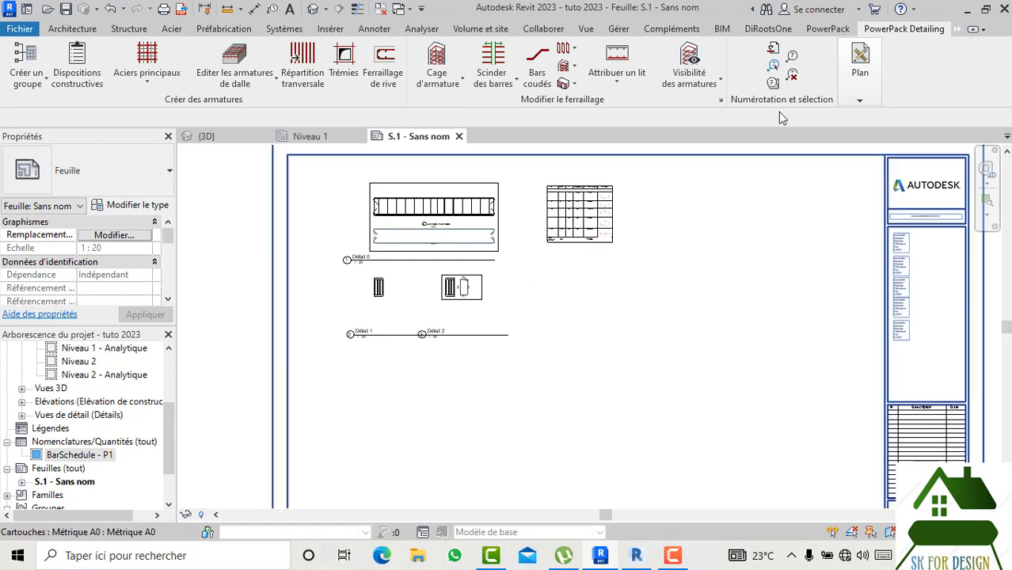
left_click(859, 79)
left_click(150, 340)
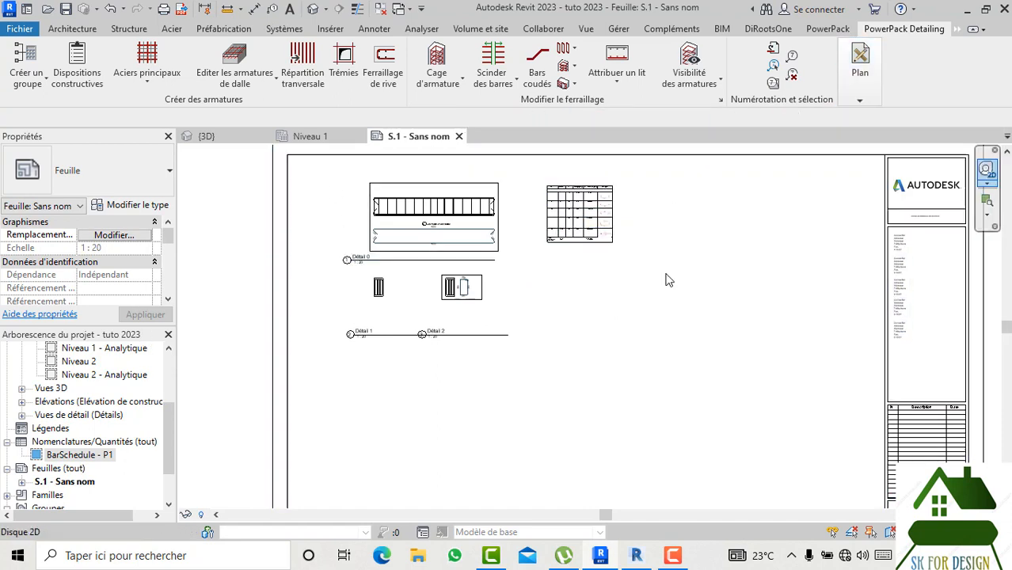
right_click(82, 441)
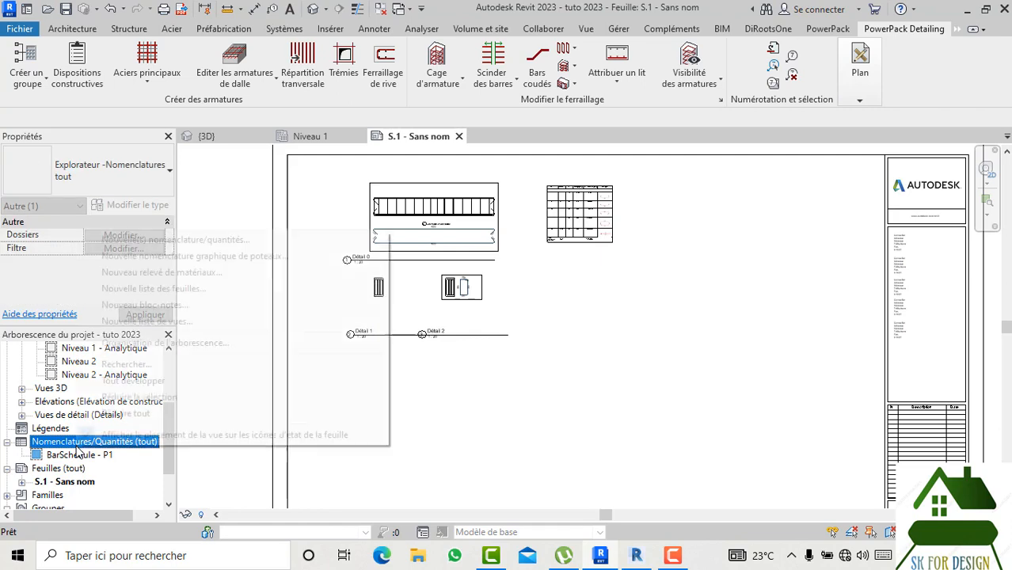
left_click(406, 216)
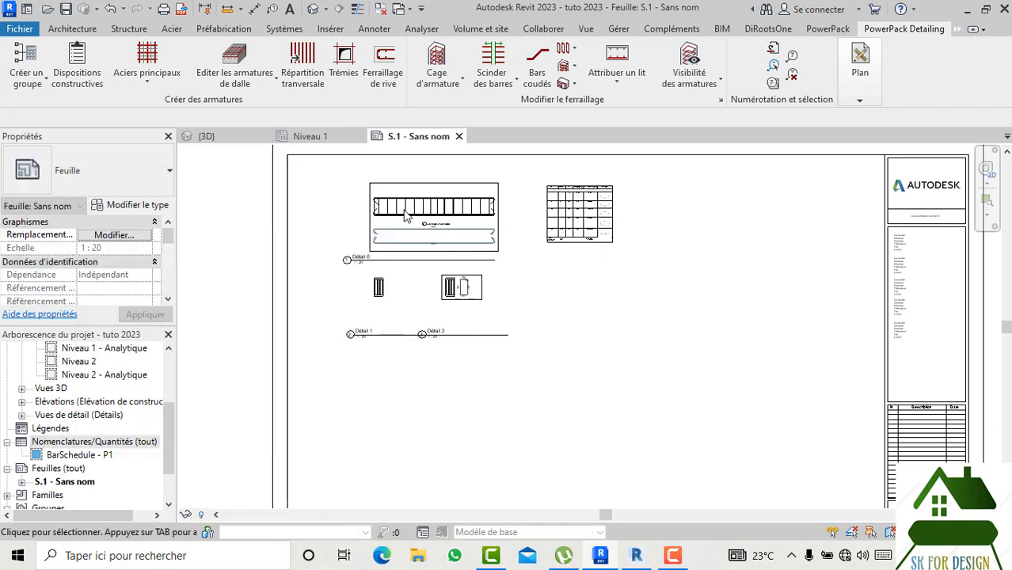
Go to the 3D view, select the beam, and examine its dimensions and identity data in the properties
left_click(204, 137)
left_click(440, 356)
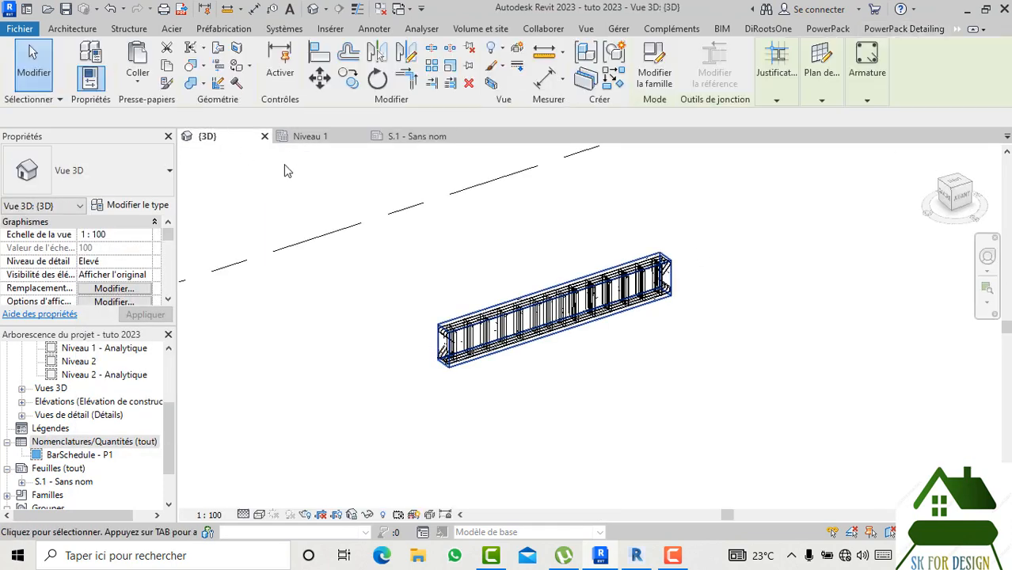
scroll(127, 262, "down", 3)
scroll(122, 265, "down", 4)
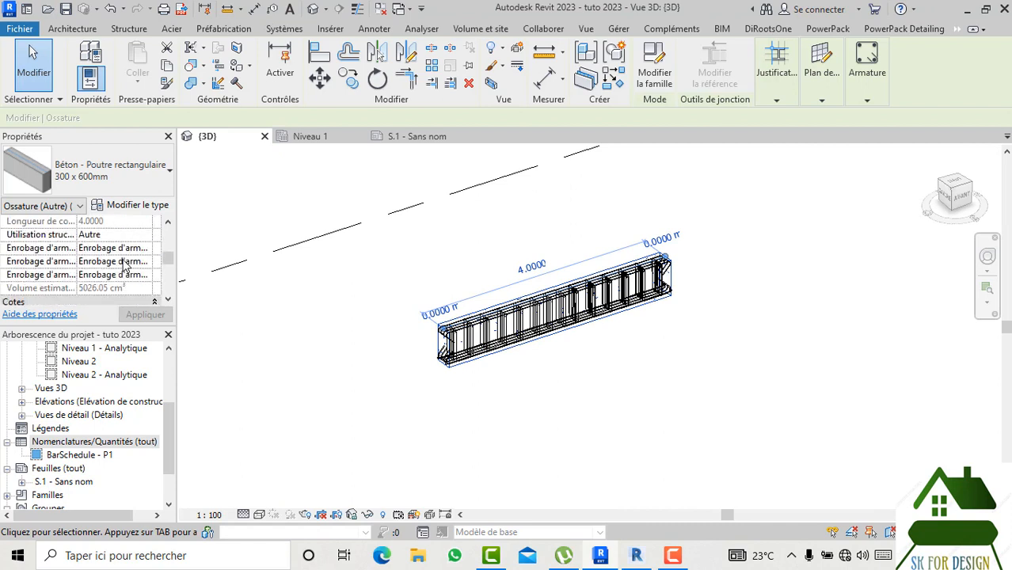
scroll(123, 265, "down", 3)
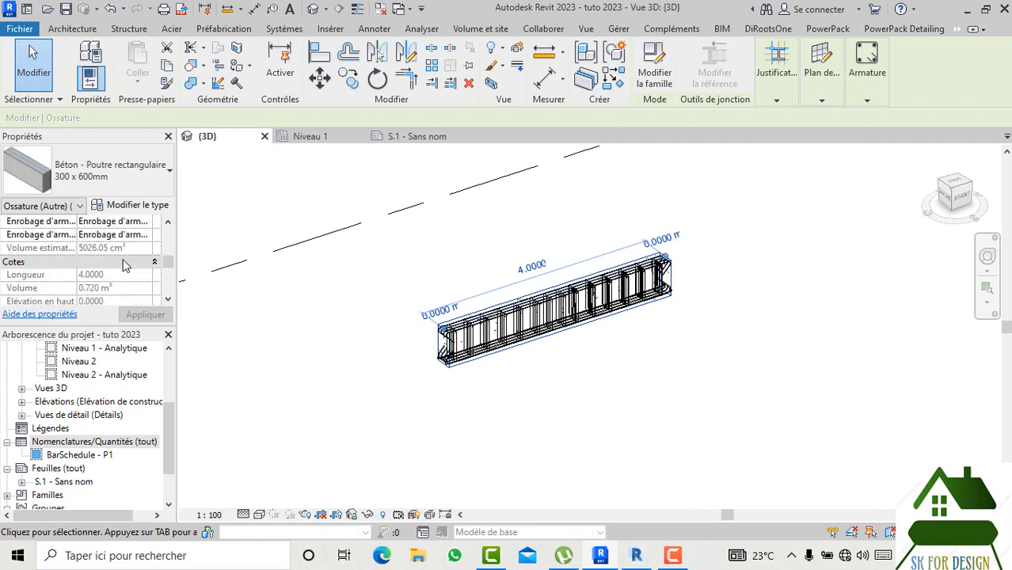
scroll(126, 268, "down", 2)
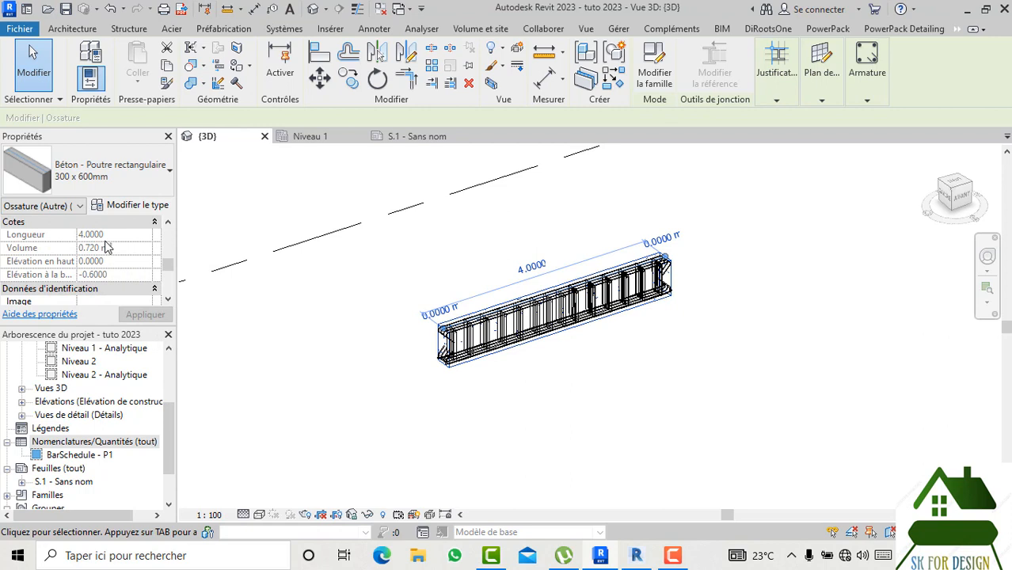
scroll(103, 263, "down", 5)
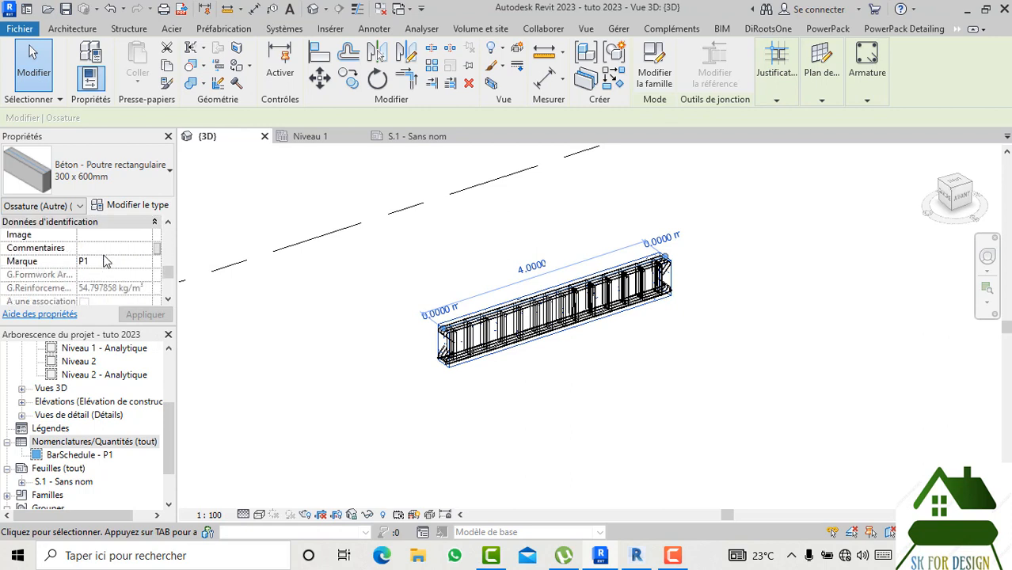
scroll(110, 264, "up", 2)
Run Aire de coffrage on the selected beam and check G.Formwork Area Total in its properties
left_click(877, 102)
left_click(822, 99)
left_click(867, 101)
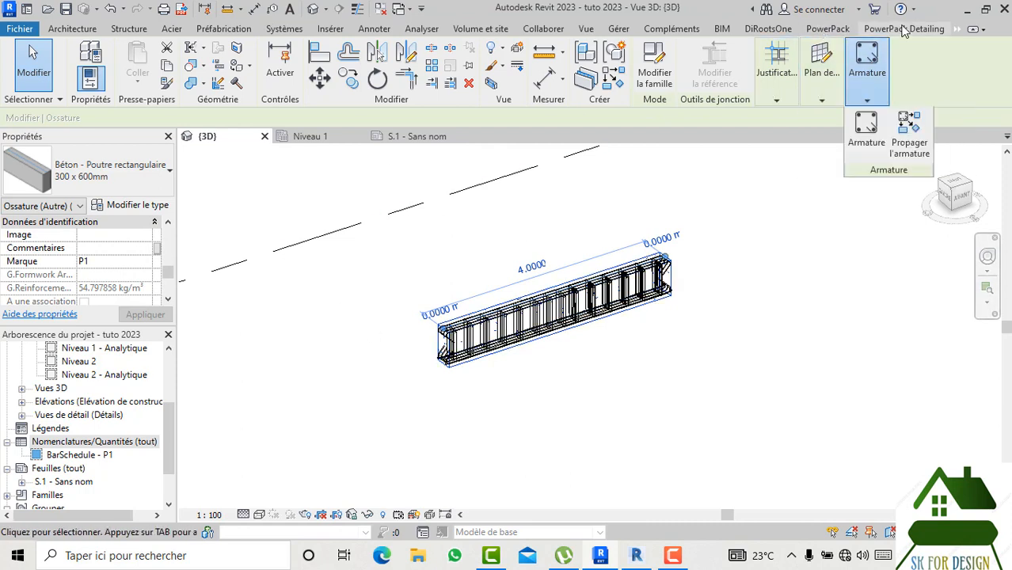
left_click(903, 29)
left_click(860, 102)
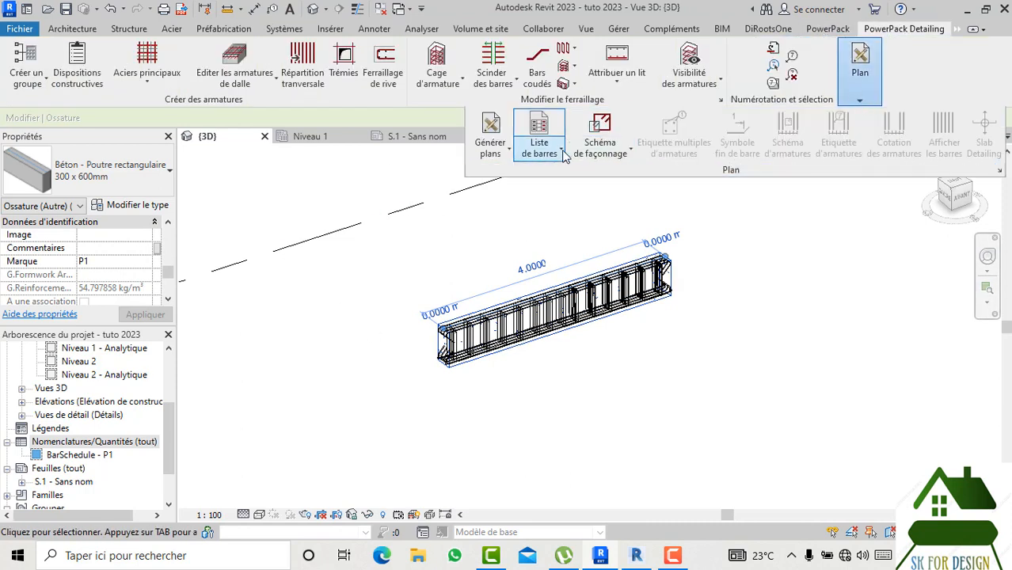
left_click(542, 145)
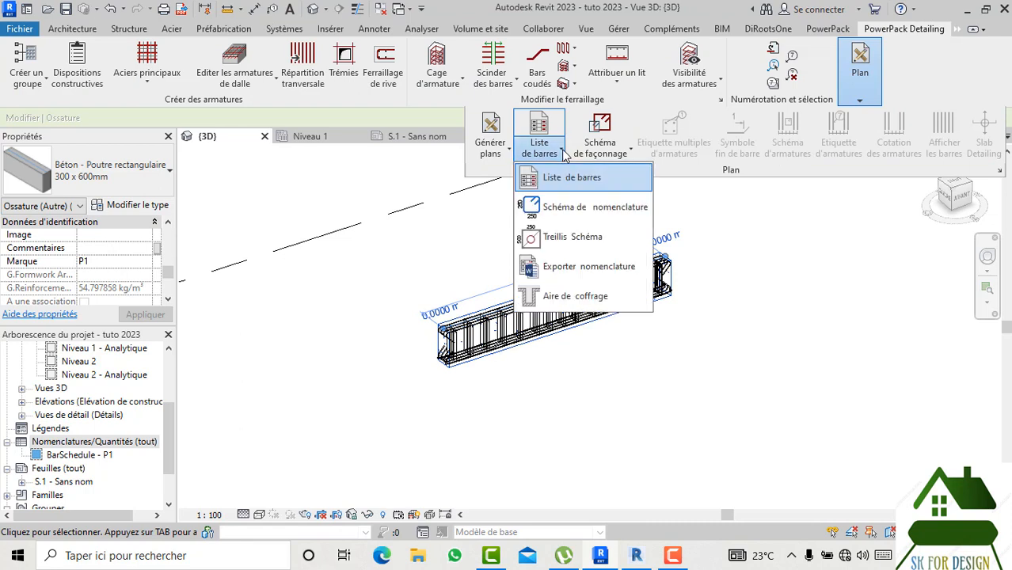
left_click(564, 297)
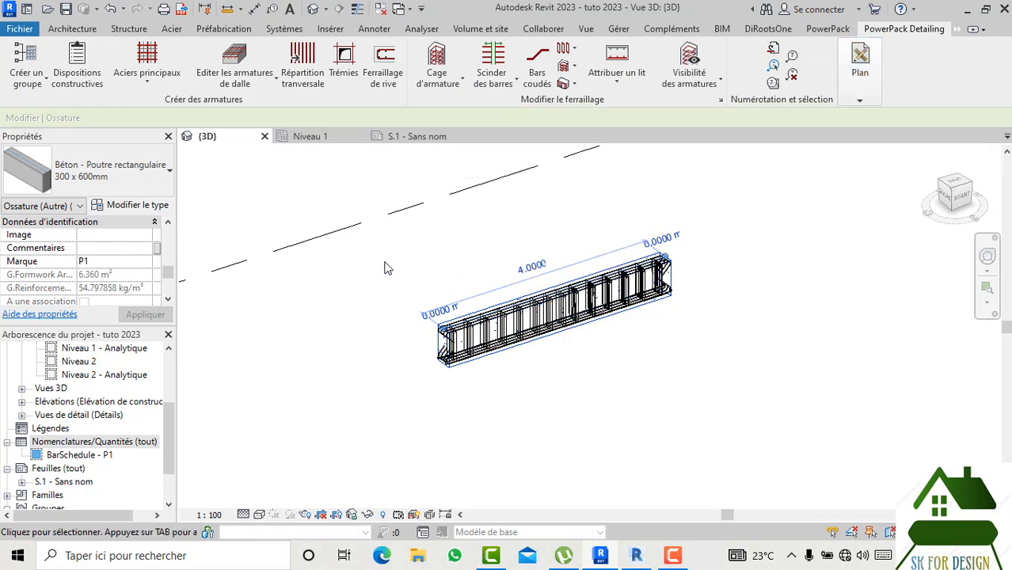
left_click(422, 363)
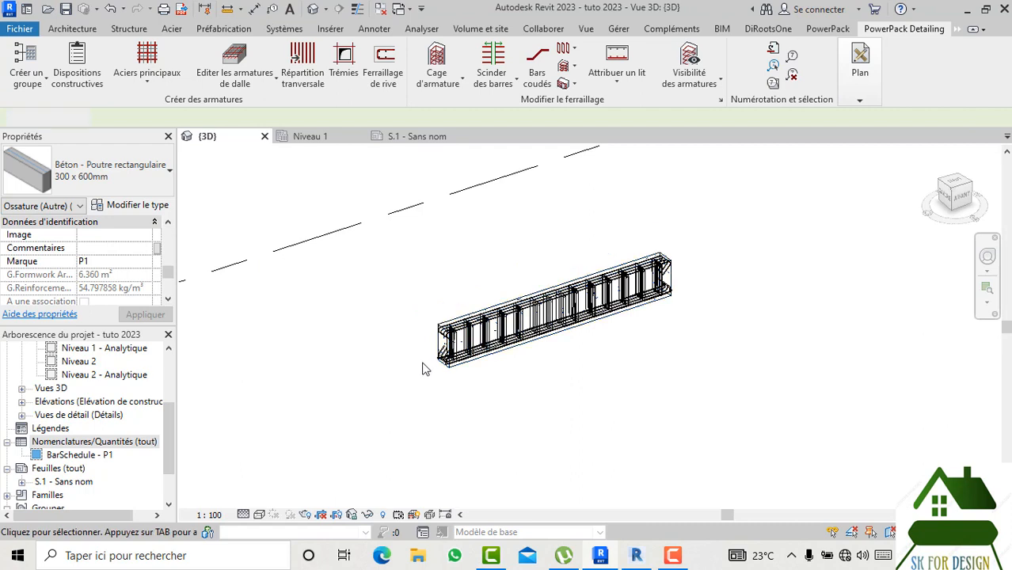
left_click(440, 346)
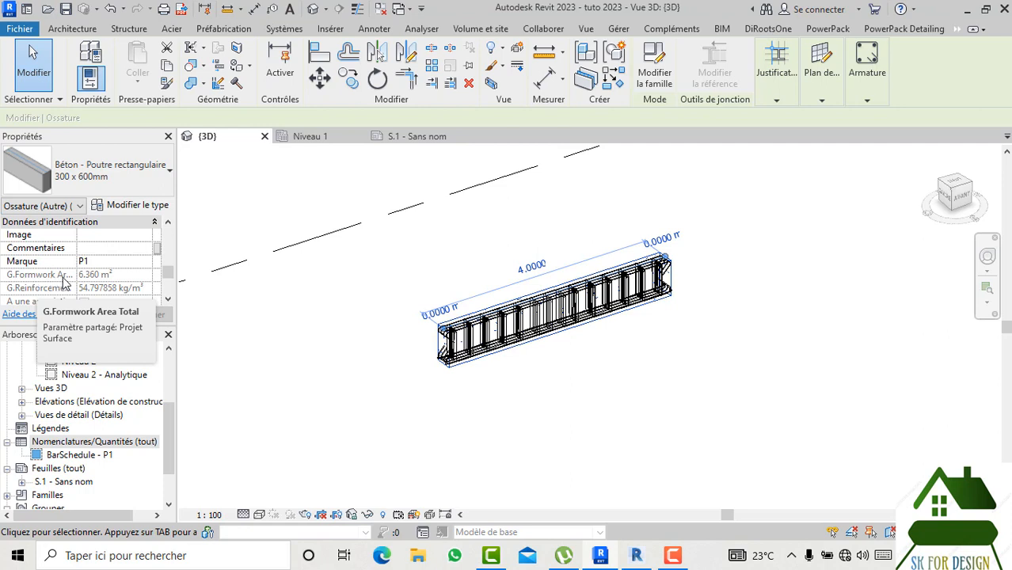
Undo the formwork area calculation and reselect the beam to check its formwork area property
left_click(111, 9)
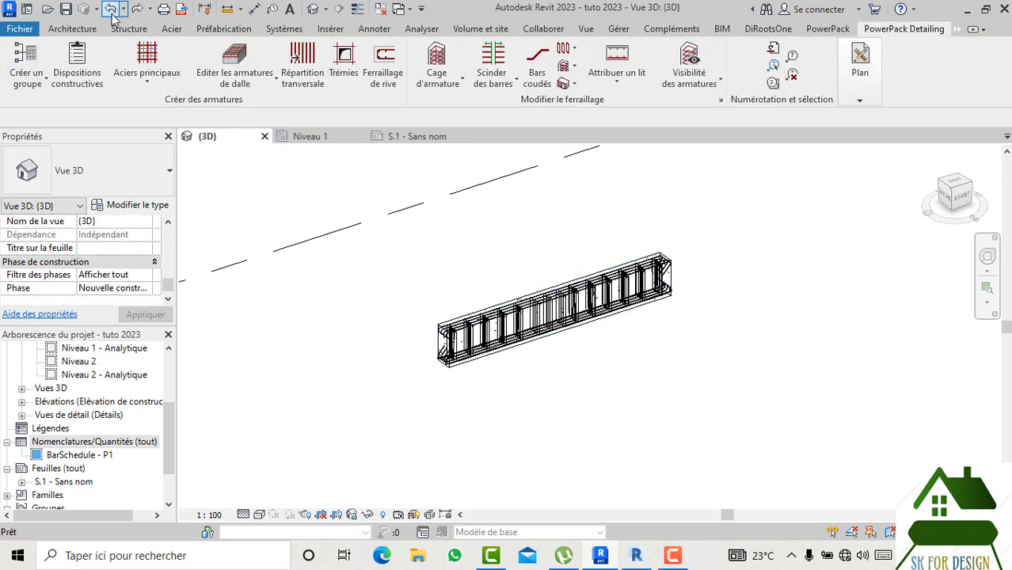
left_click(438, 327)
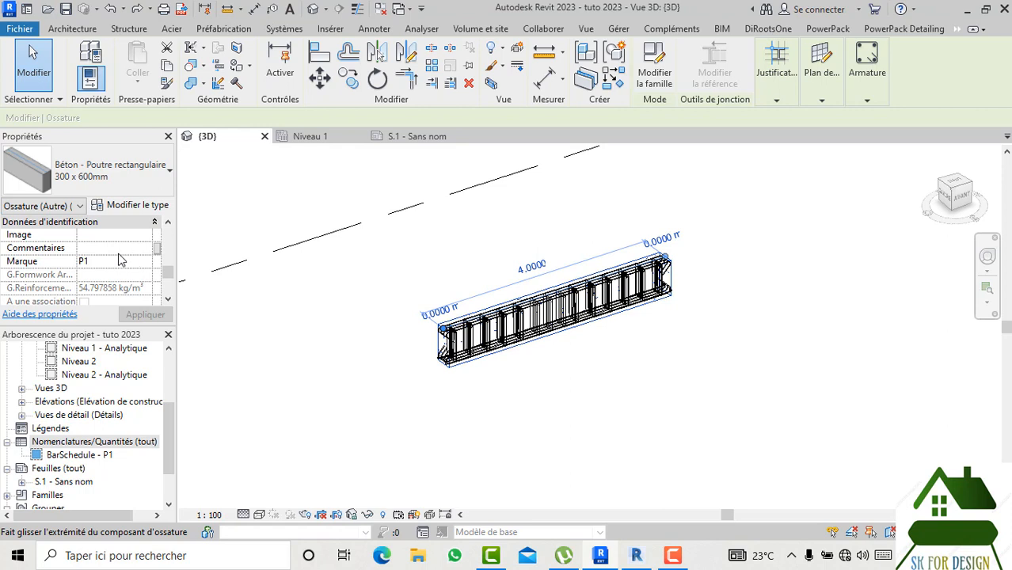
left_click(118, 276)
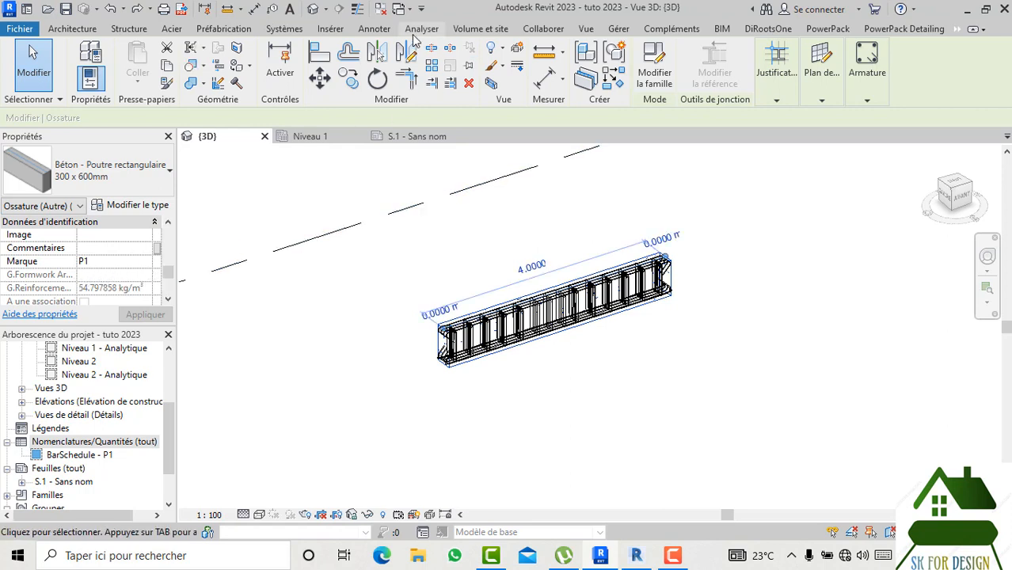
Calculate the selected beam's formwork area again with Aire de coffrage
left_click(373, 30)
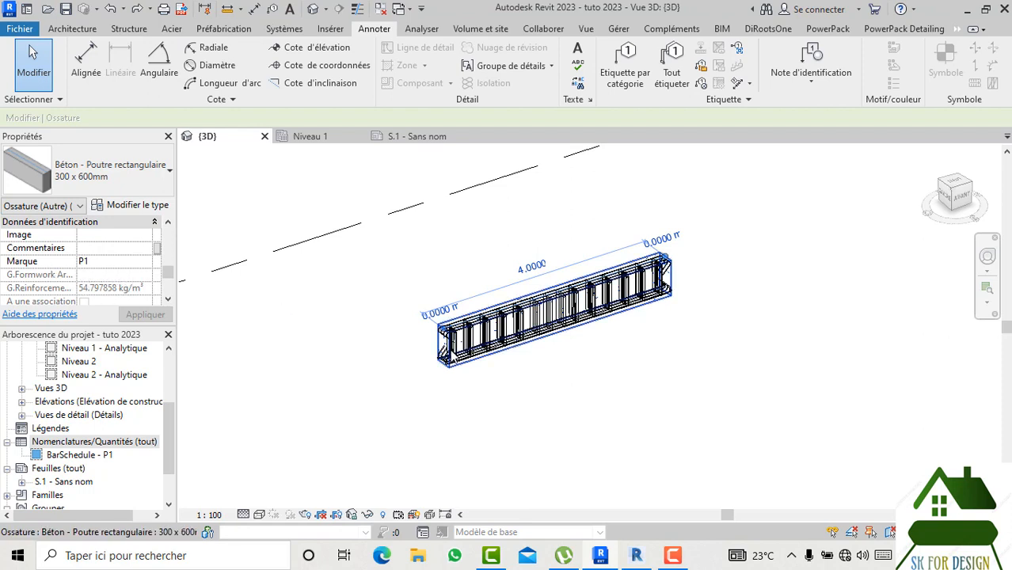
left_click(904, 29)
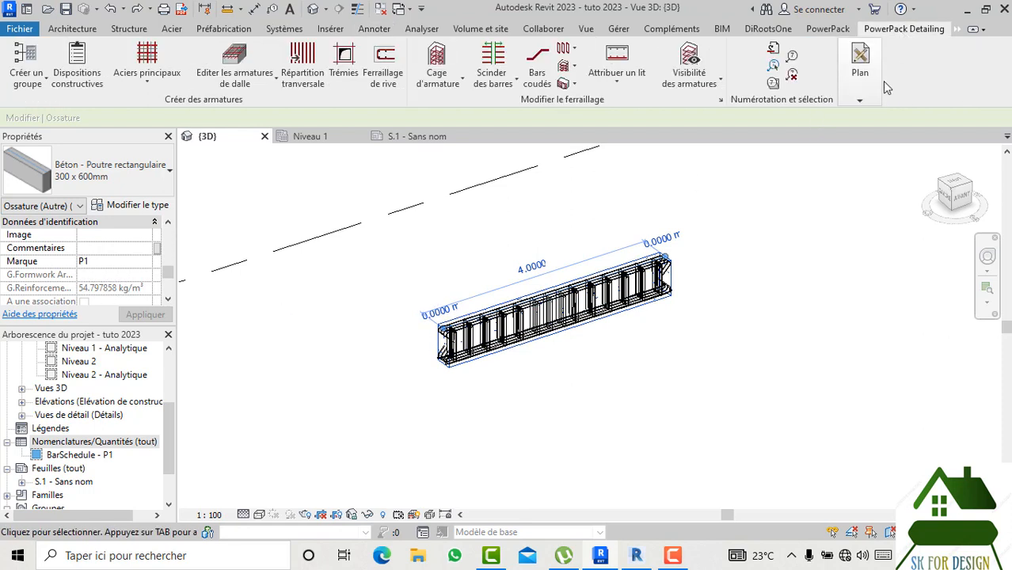
left_click(860, 63)
left_click(561, 151)
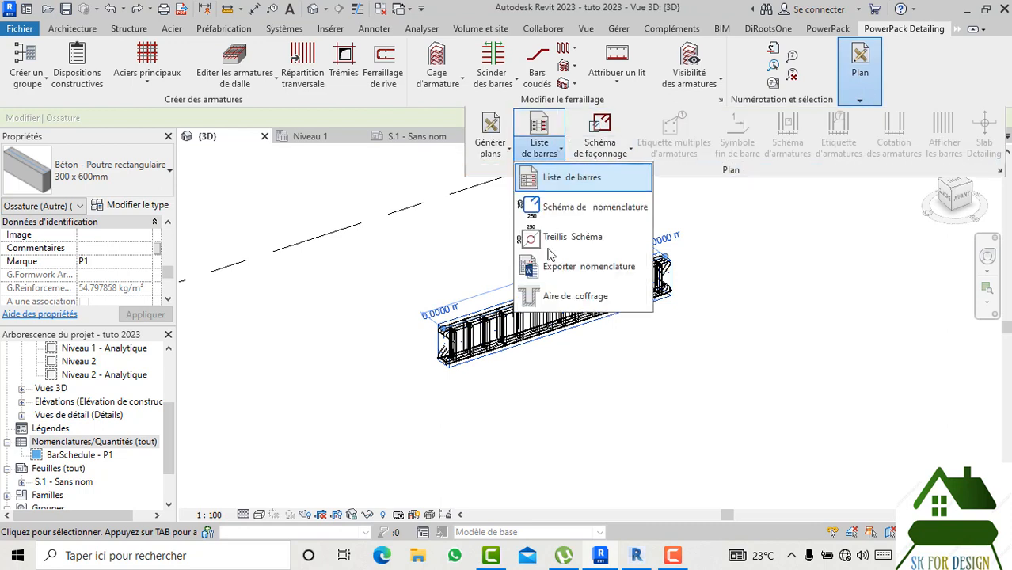
left_click(546, 295)
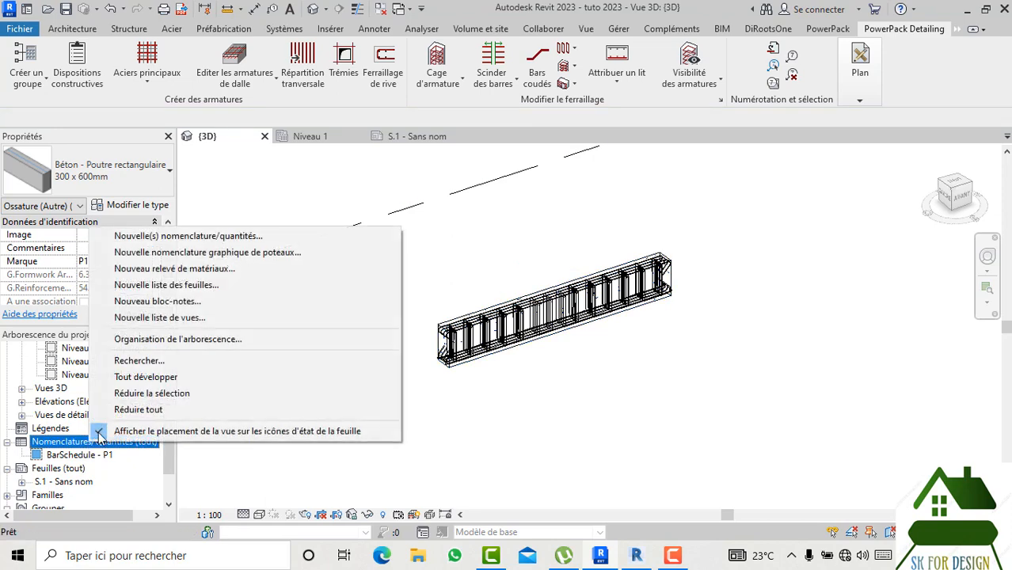
Create a new schedule for the Ossature category, with the category list filtered to Structure only
left_click(165, 237)
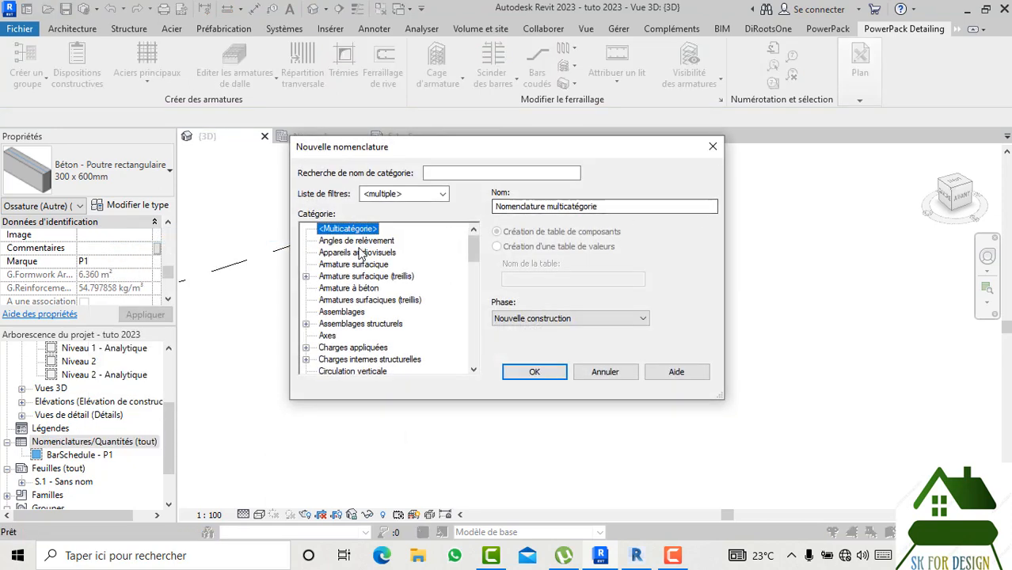
scroll(354, 278, "down", 5)
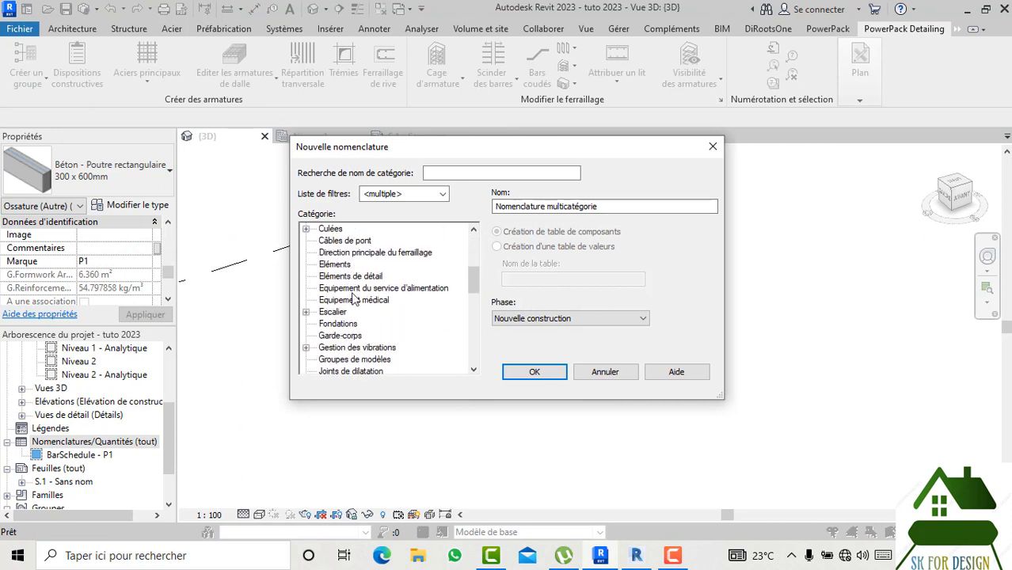
scroll(353, 316, "down", 2)
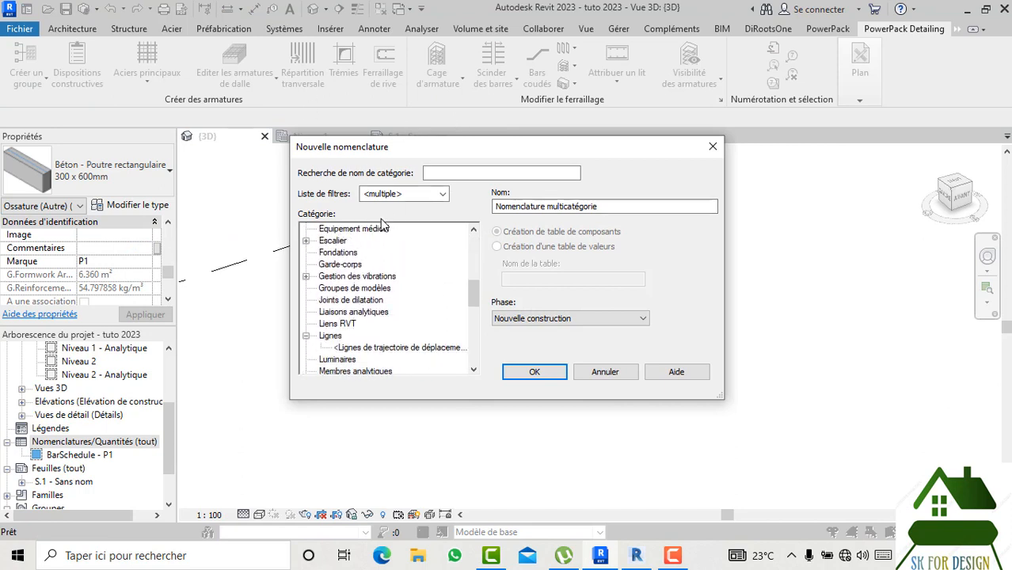
left_click(442, 194)
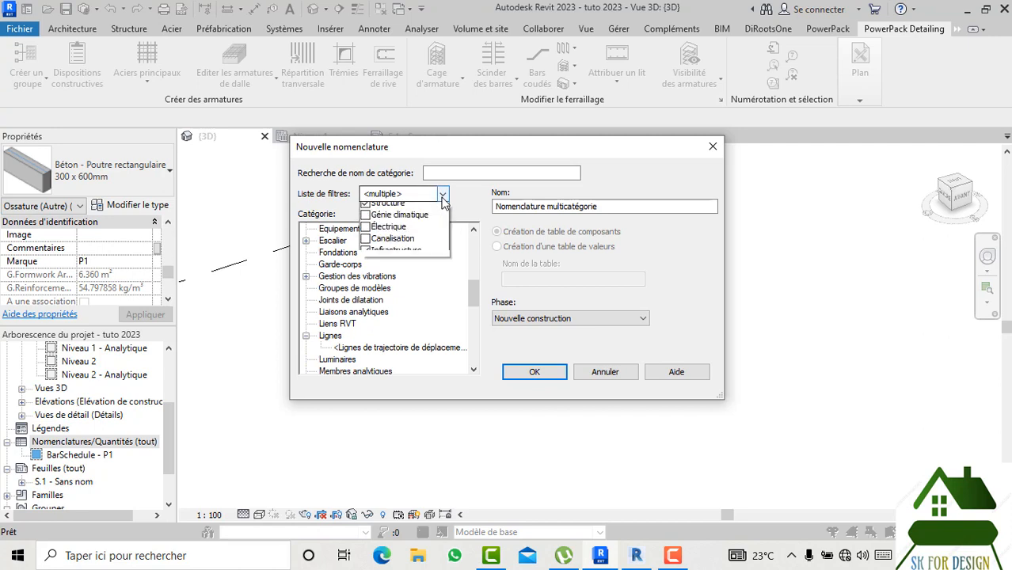
left_click(366, 269)
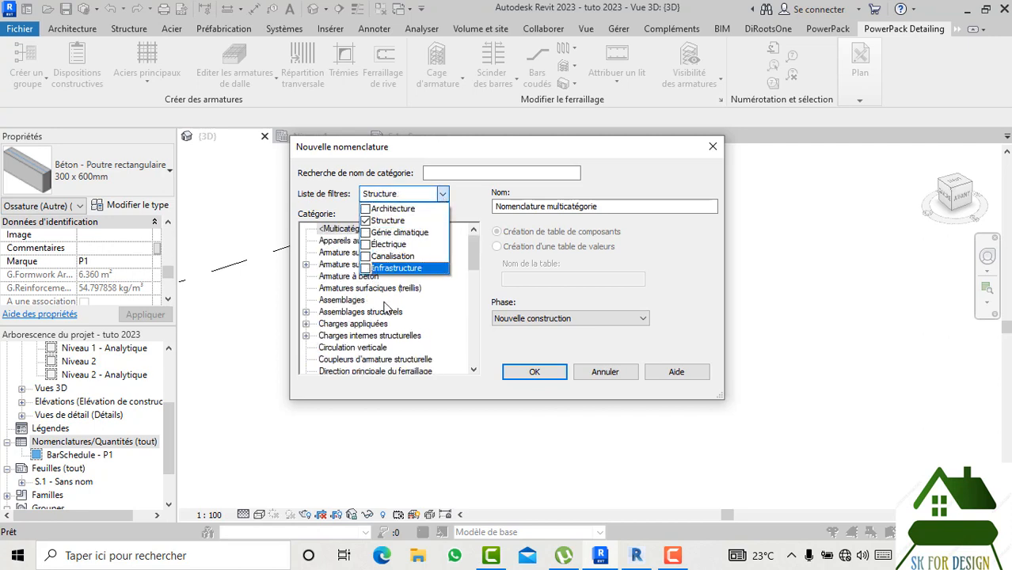
left_click(379, 282)
scroll(348, 269, "down", 5)
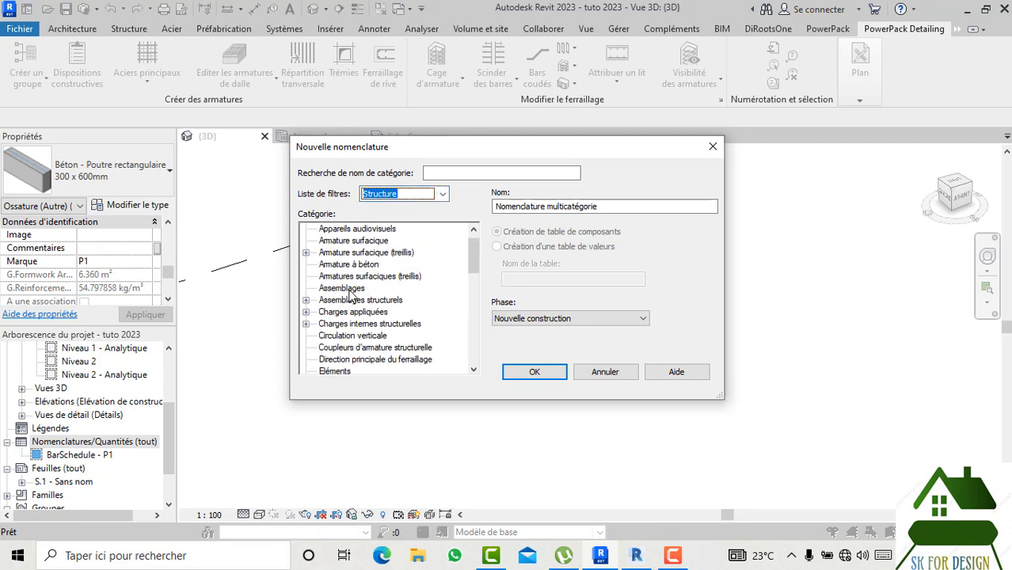
scroll(349, 306, "down", 4)
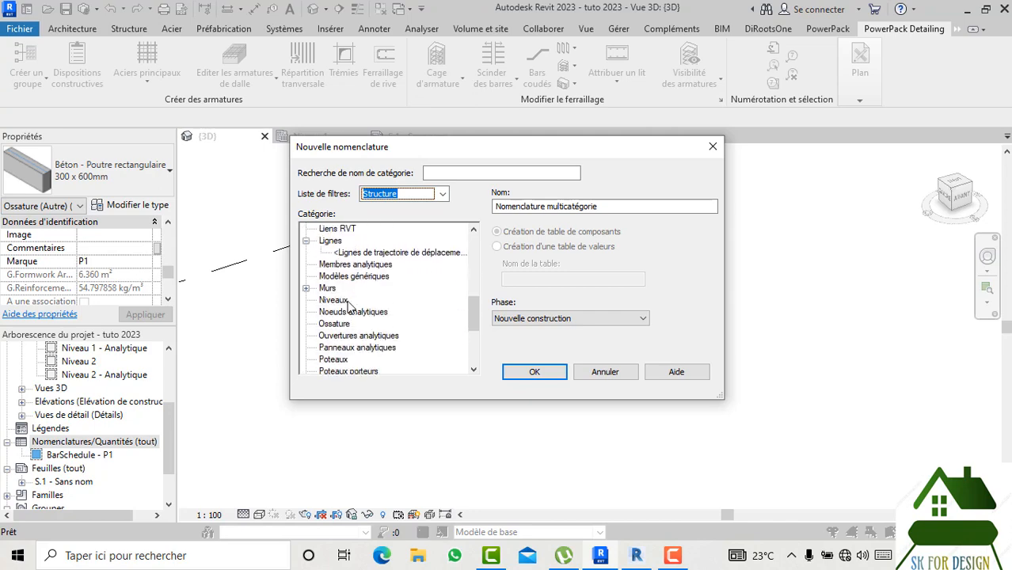
left_click(334, 312)
left_click(532, 372)
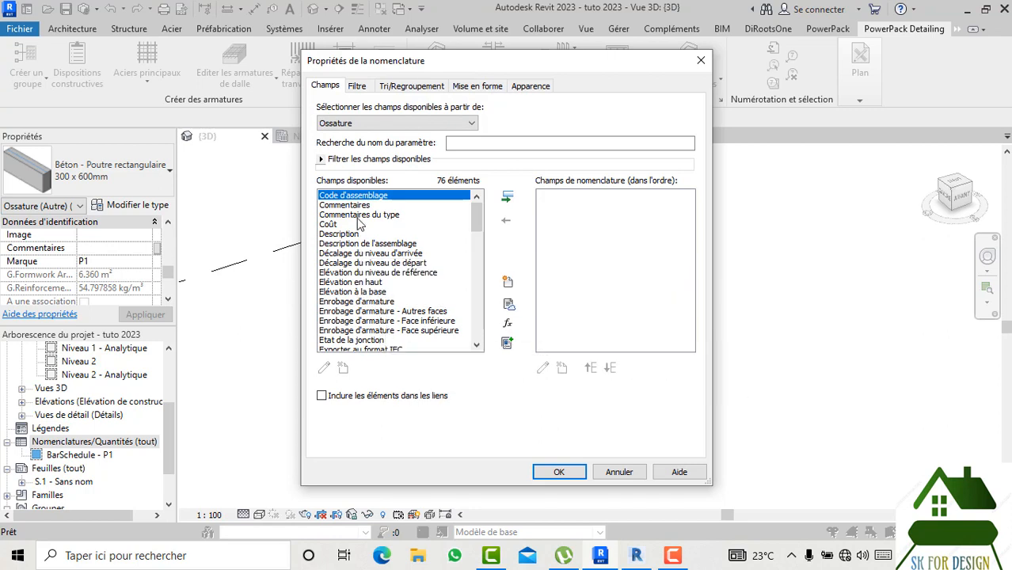
Add the G.Formwork Area Total field to the Ossature schedule
scroll(361, 245, "down", 1)
scroll(384, 299, "down", 1)
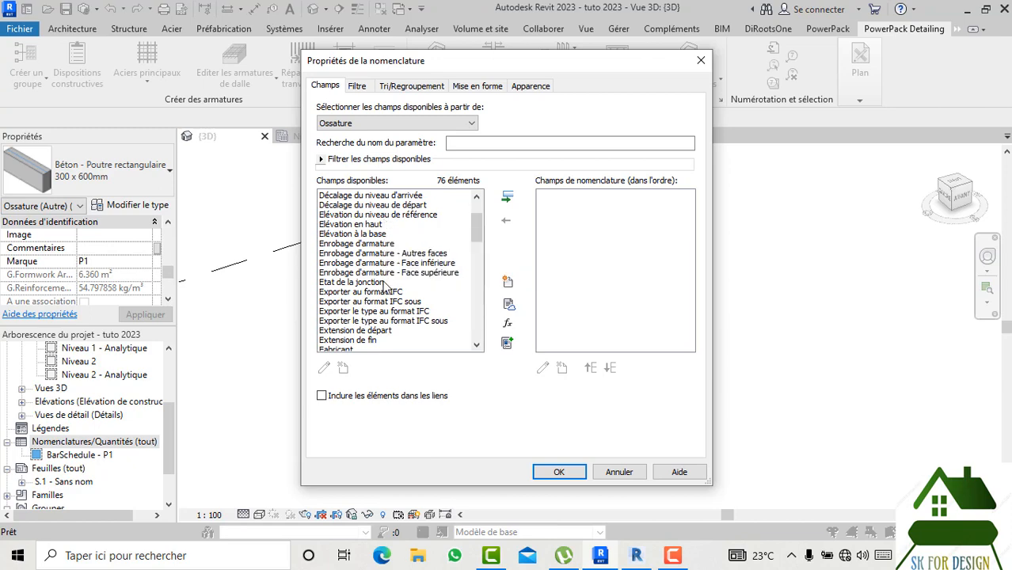
scroll(385, 298, "down", 1)
scroll(376, 316, "down", 1)
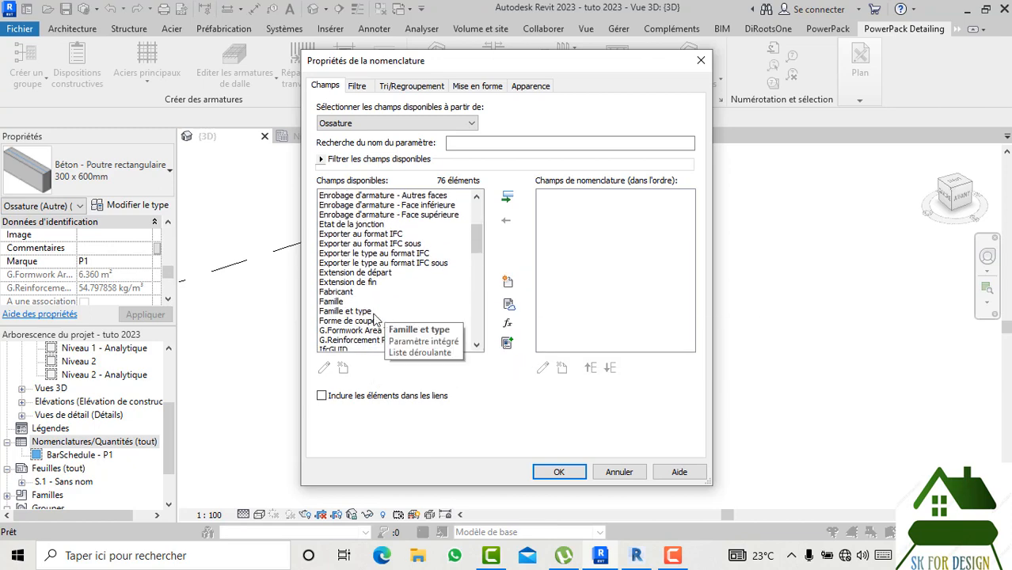
left_click(365, 323)
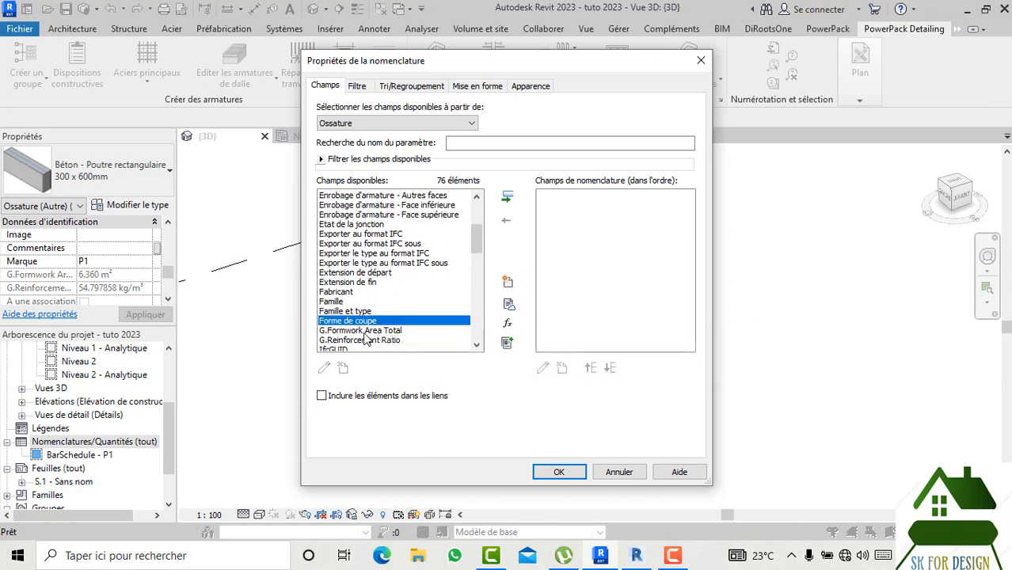
left_click(366, 331)
left_click(506, 196)
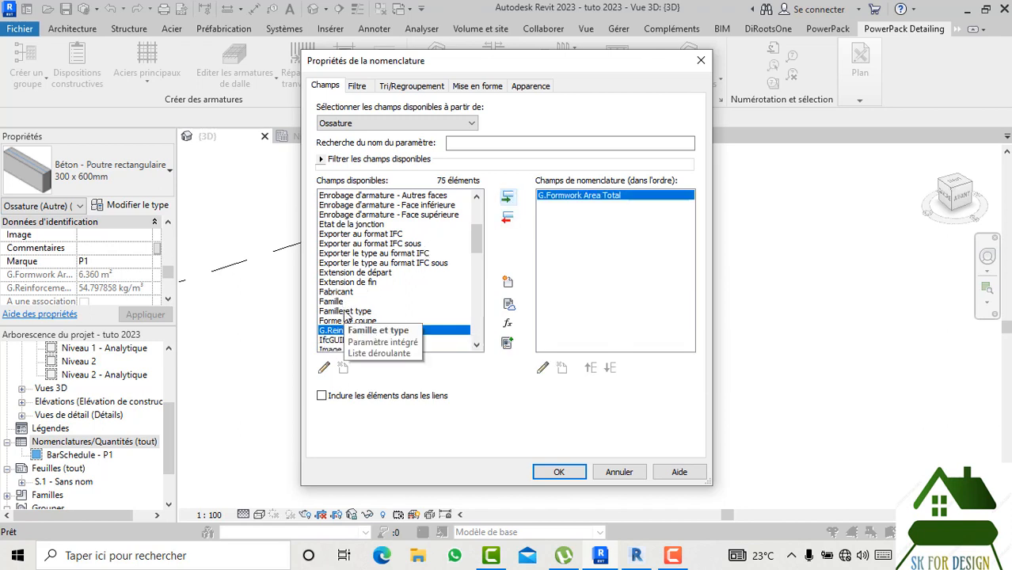
Add the Commentaires field to the schedule fields
scroll(362, 318, "down", 1)
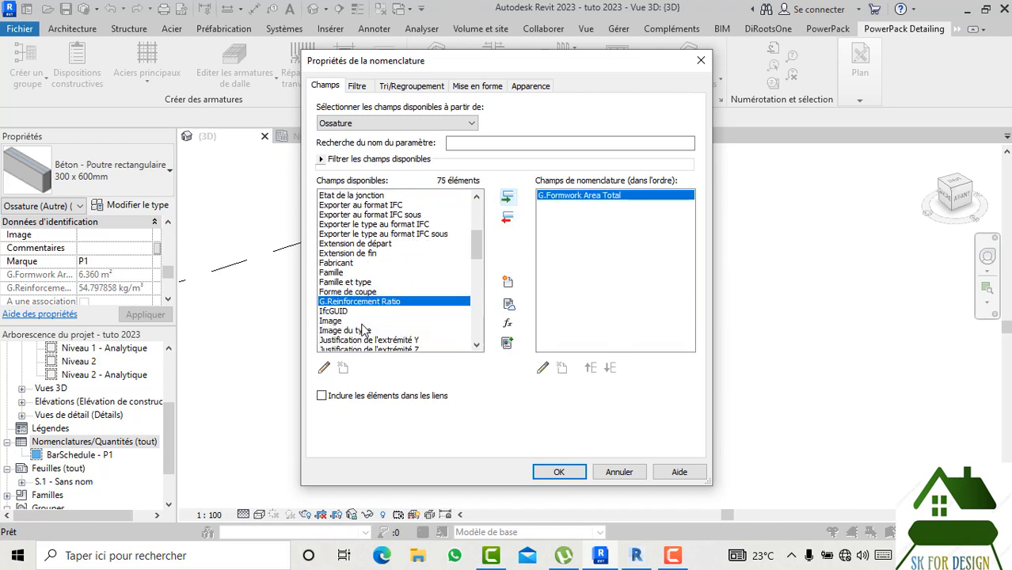
scroll(388, 331, "down", 1)
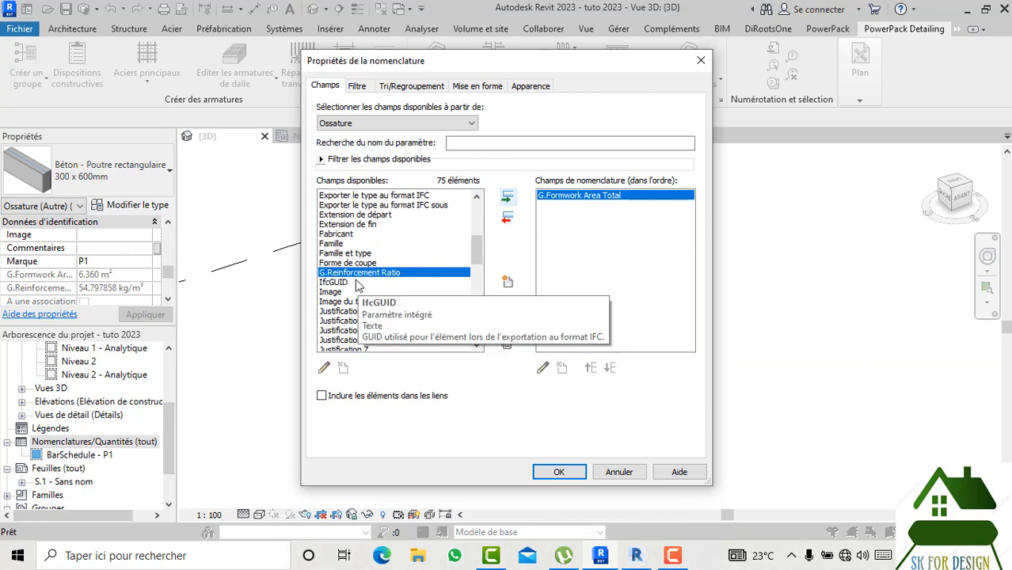
scroll(388, 341, "down", 2)
scroll(377, 319, "up", 4)
scroll(377, 320, "up", 4)
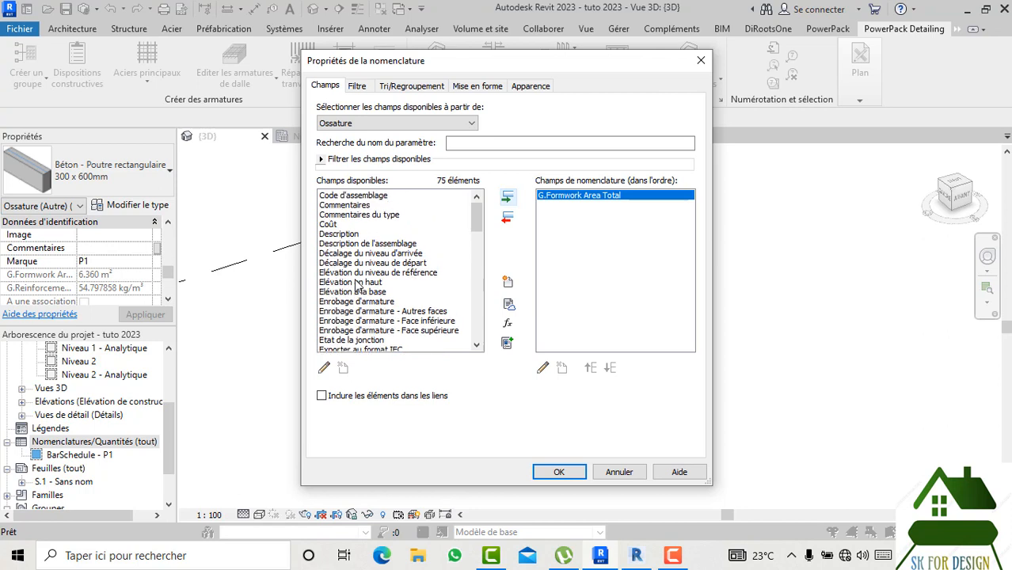
left_click(351, 205)
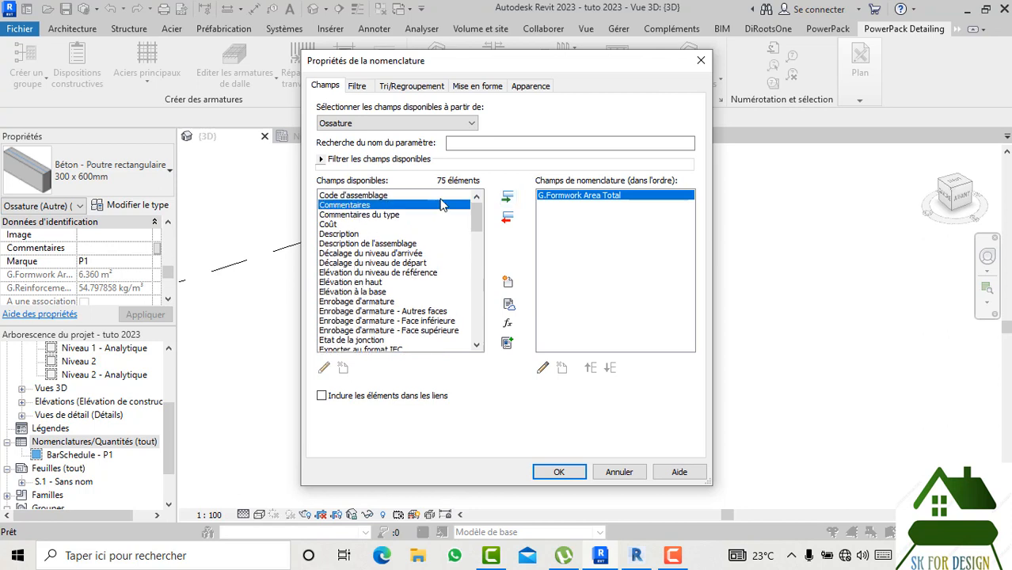
left_click(505, 198)
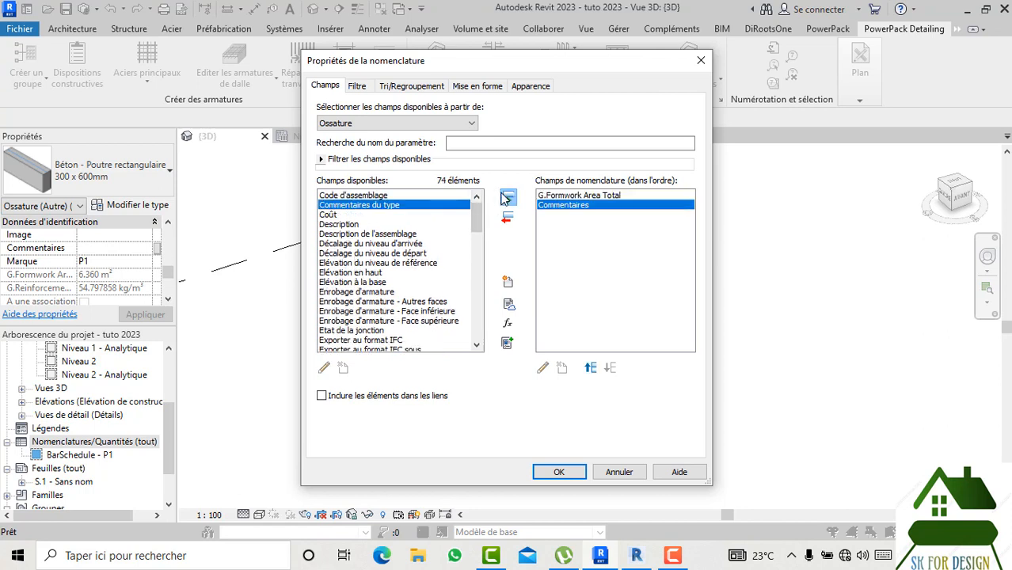
Move G.Formwork Area Total below Commentaires in the field order and generate the schedule
left_click(577, 195)
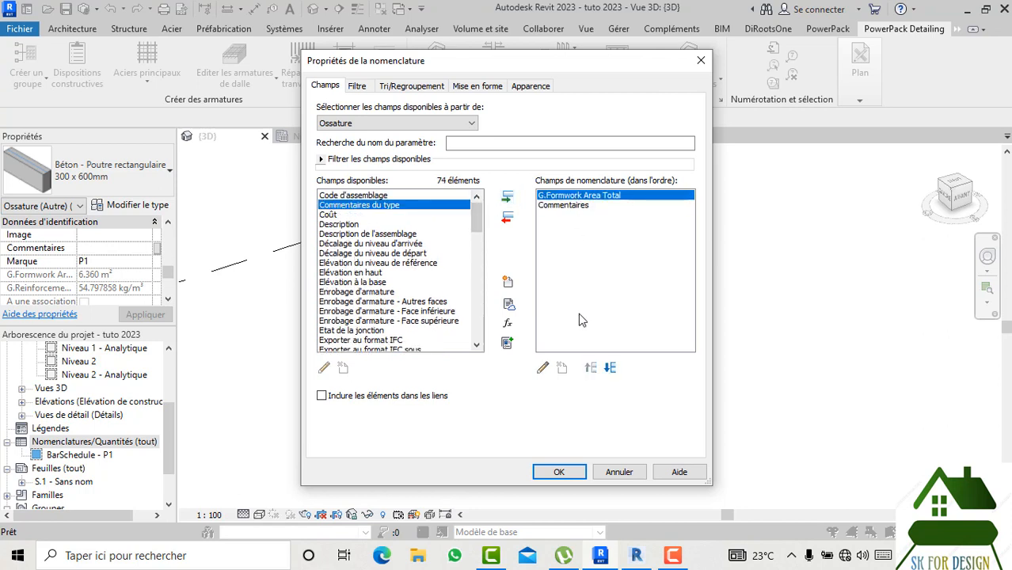
left_click(609, 367)
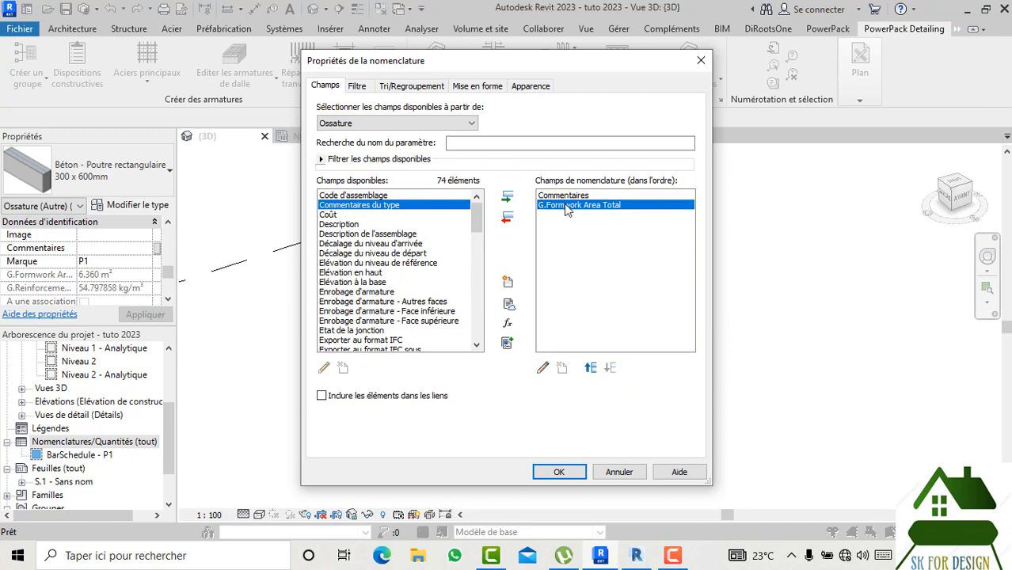
left_click(562, 469)
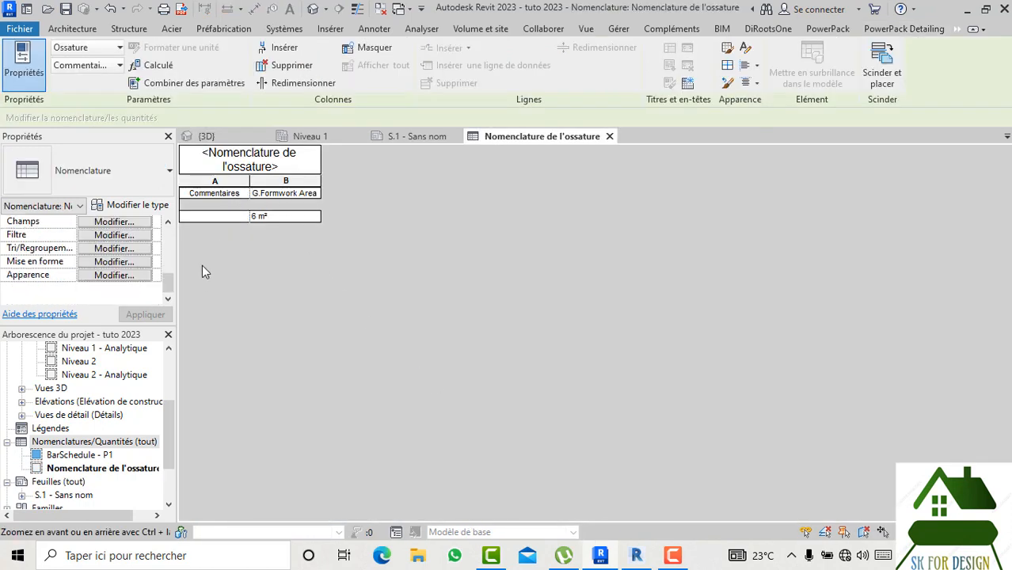
Return to the 3D view and set the beam's Commentaires property to P01
left_click(230, 137)
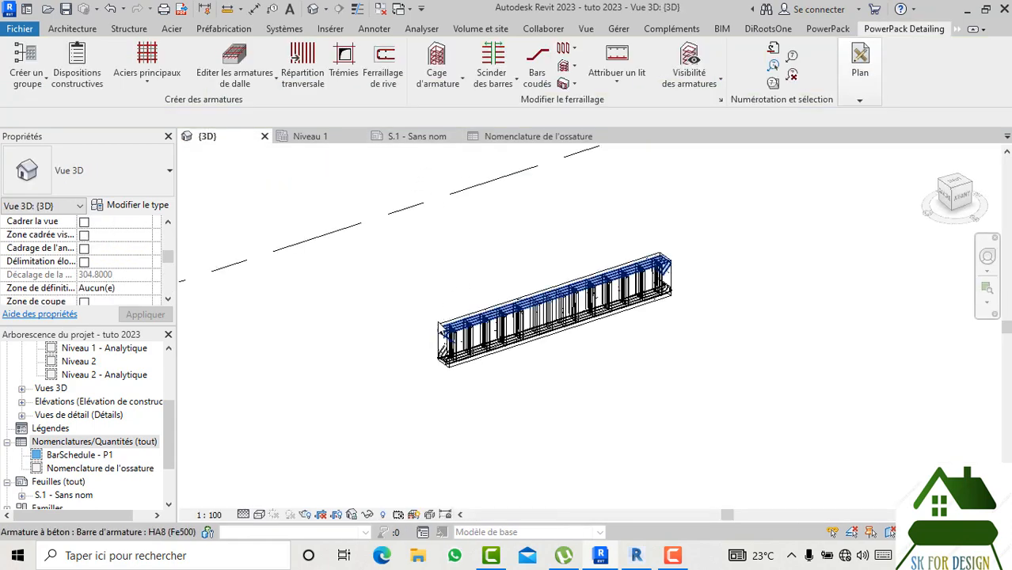
left_click(409, 327)
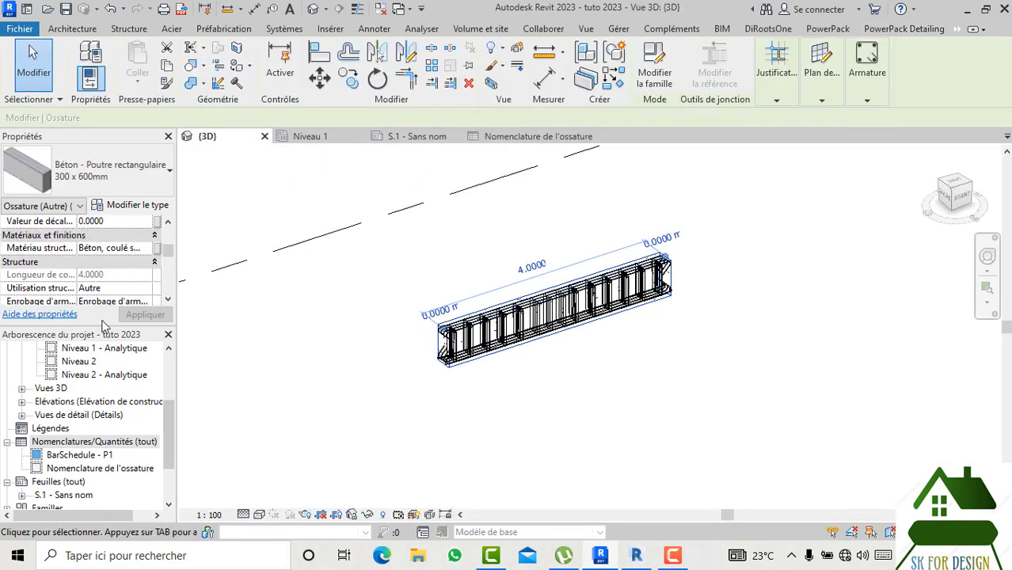
scroll(123, 284, "down", 5)
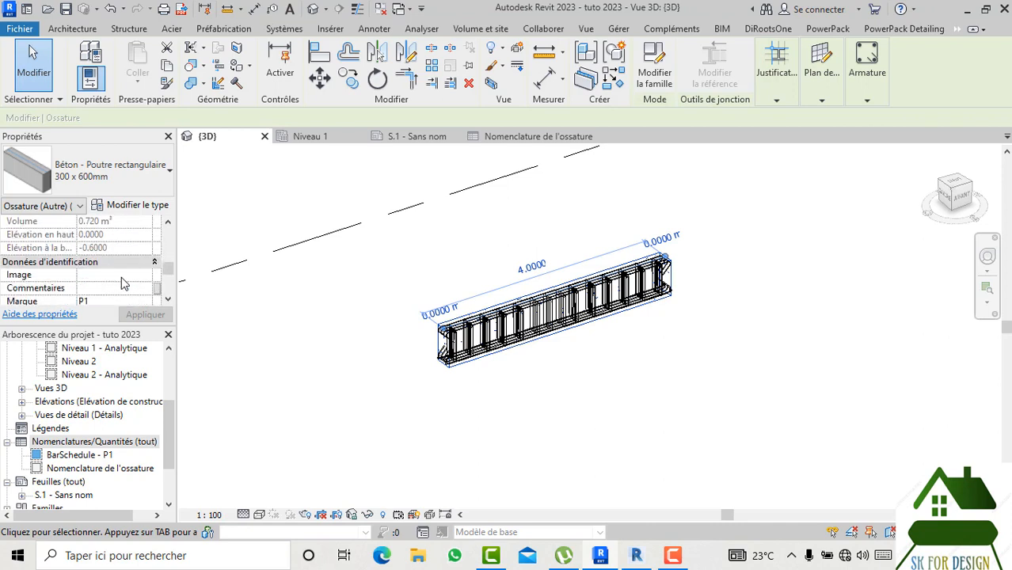
left_click(119, 251)
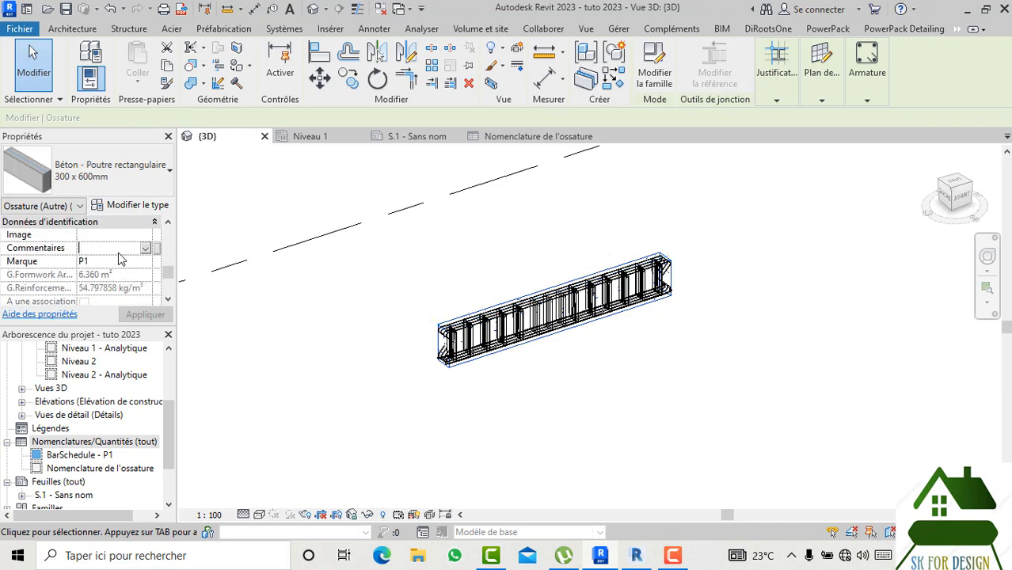
type("p1")
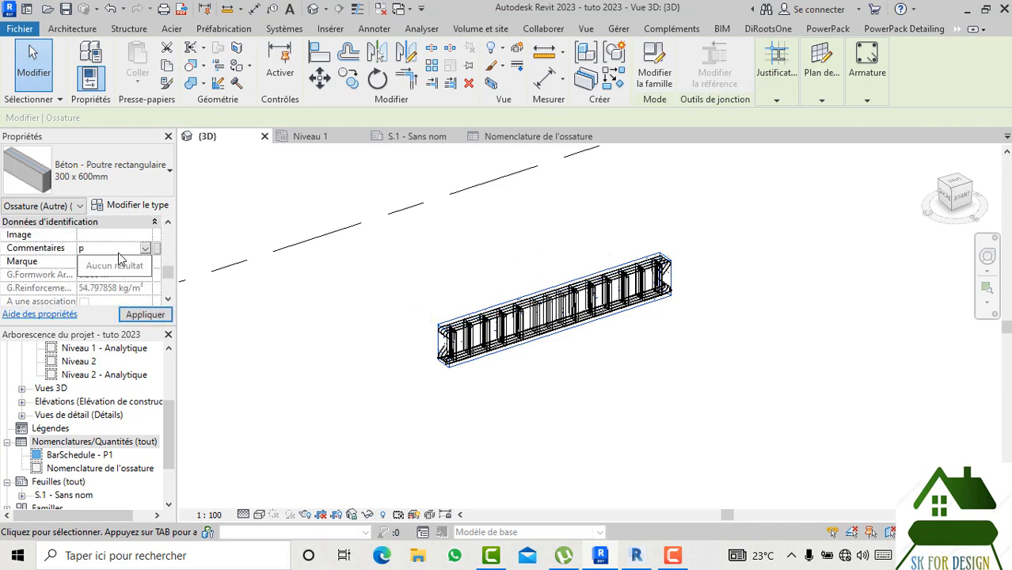
left_click(120, 259)
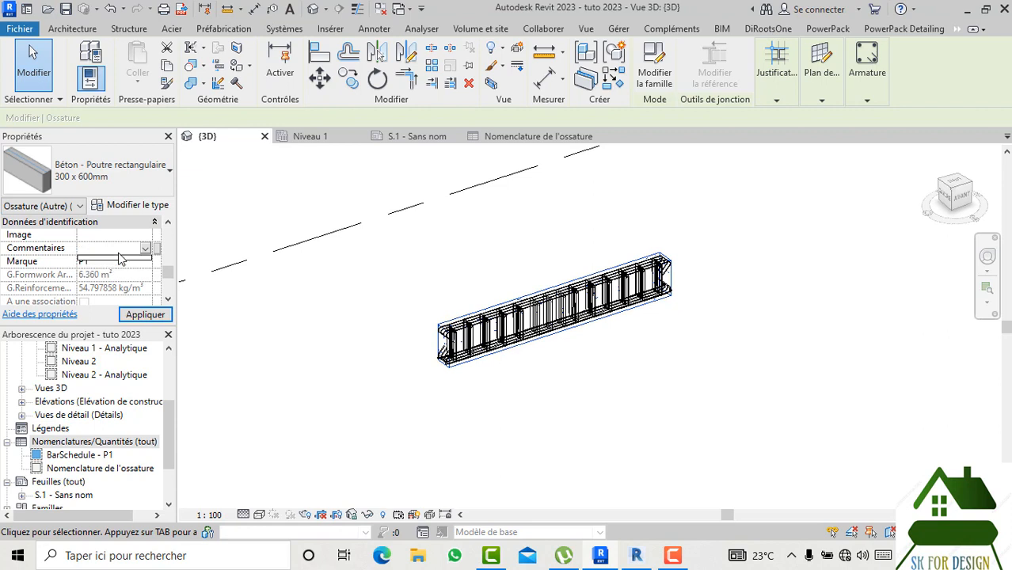
type("P0")
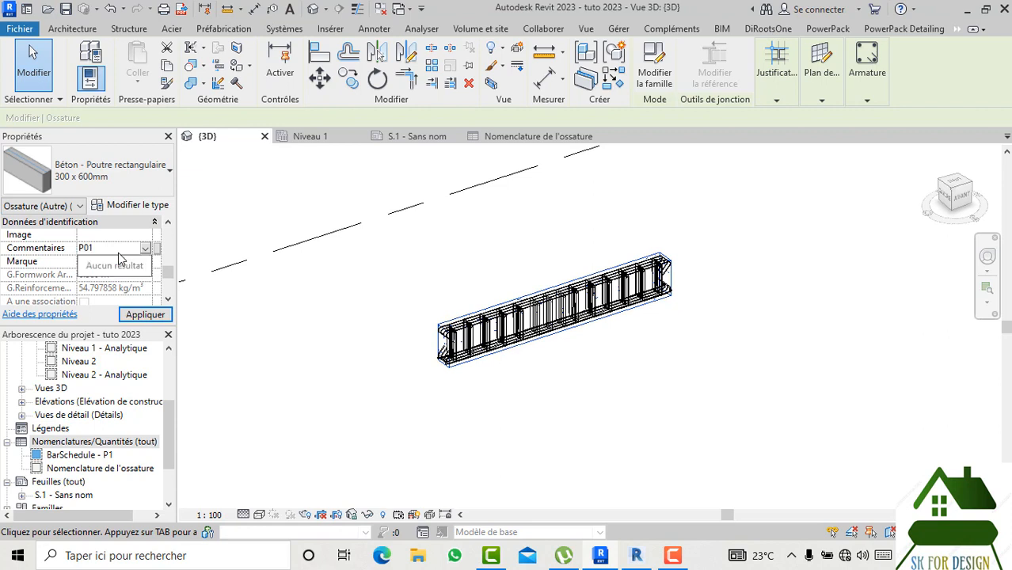
type("1")
left_click(145, 315)
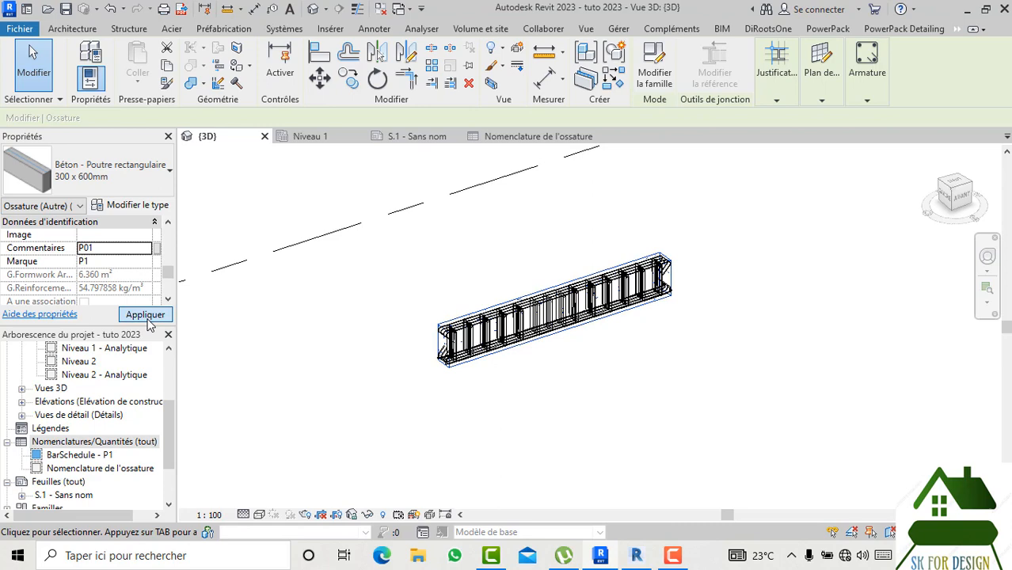
left_click(359, 321)
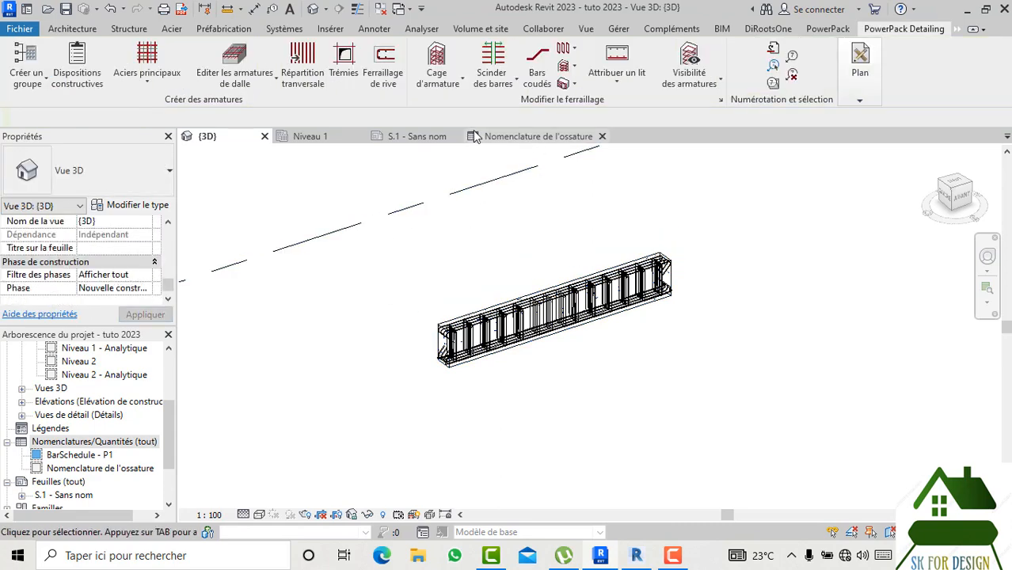
Place the Nomenclature de l'ossature schedule on sheet S.1 - Sans nom, below the bar schedule table
left_click(417, 137)
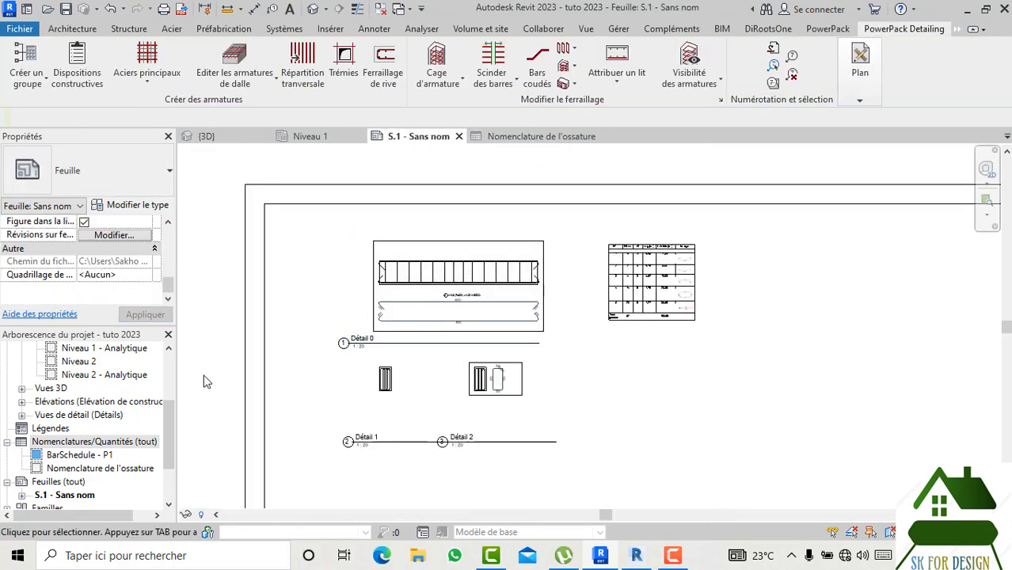
left_click(130, 470)
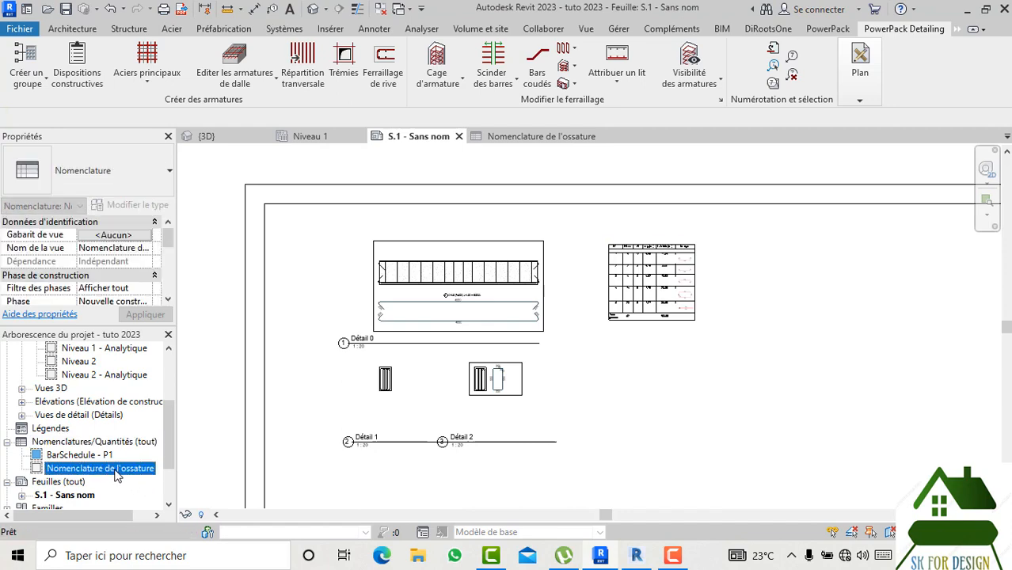
left_click_drag(131, 474, 643, 349)
scroll(643, 348, "up", 3)
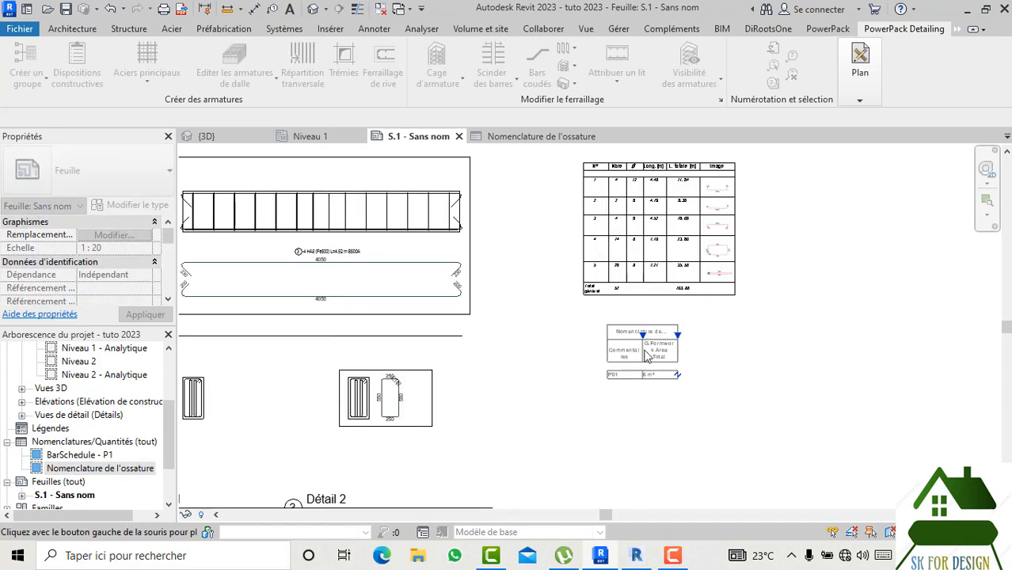
left_click(666, 337)
scroll(723, 346, "up", 5)
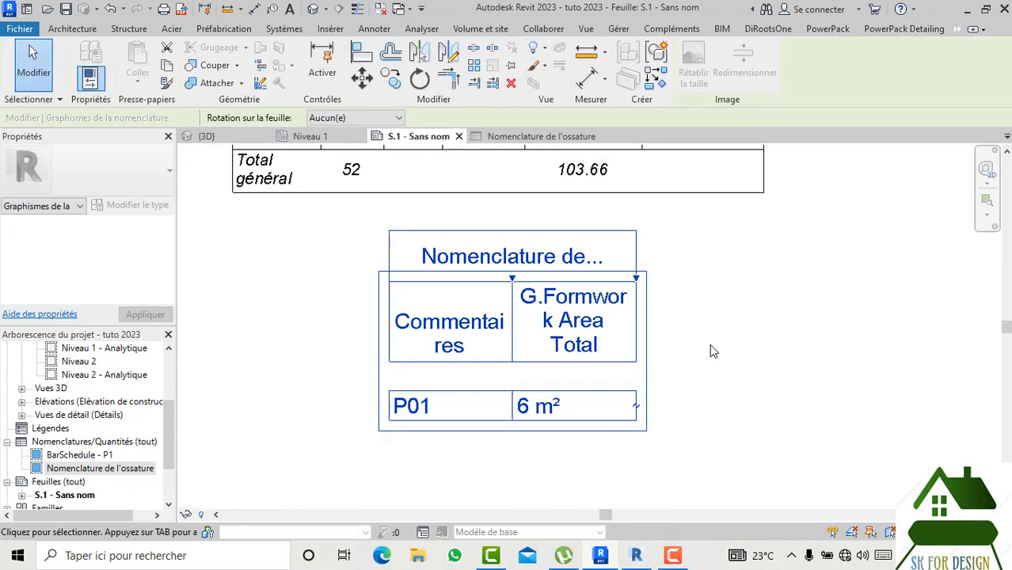
left_click(709, 350)
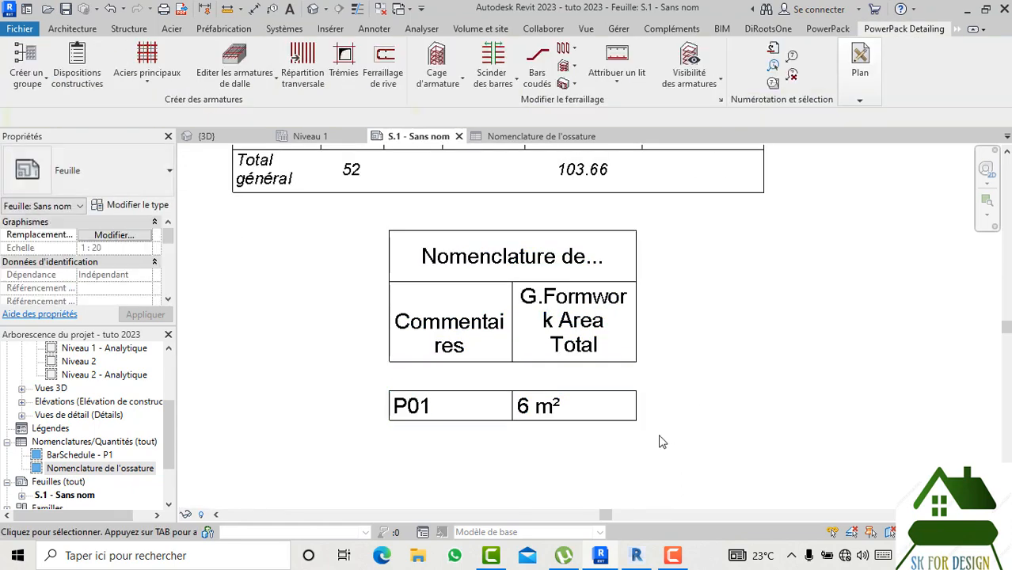
Widen the Commentaires and G.Formwork Area Total columns of the Nomenclature de l'ossature schedule until the title and headings fit on one line
left_click(510, 314)
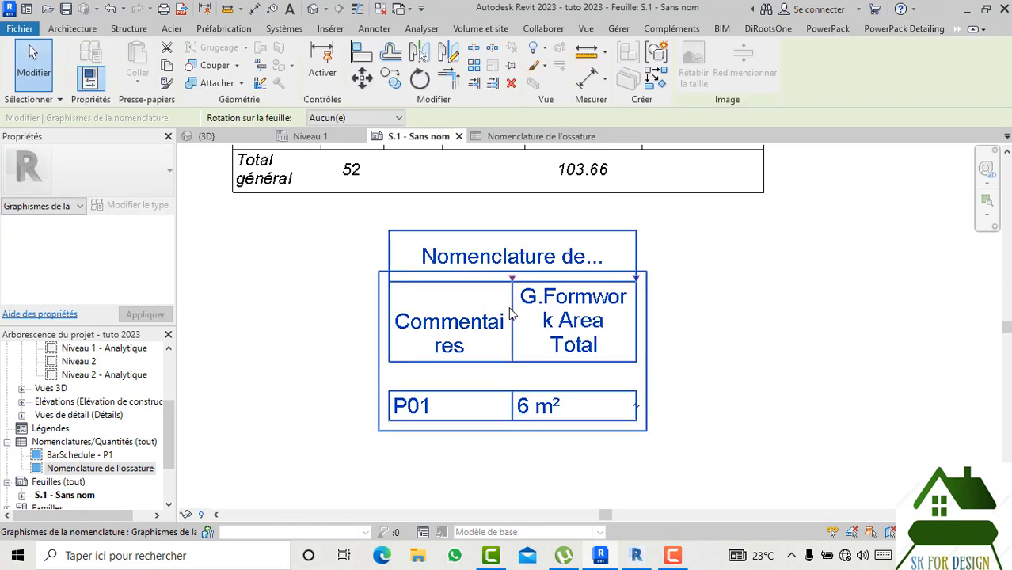
left_click(519, 140)
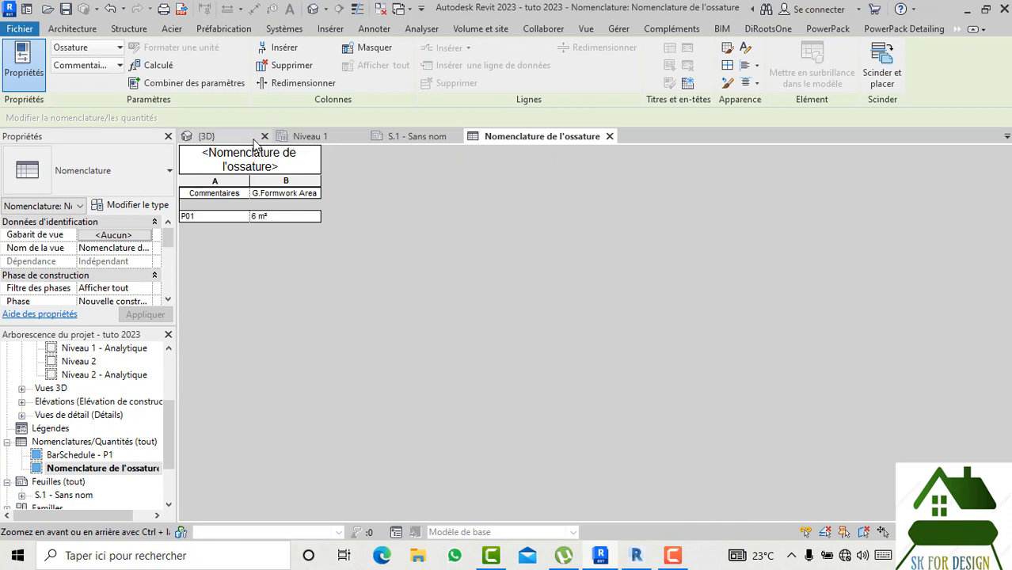
left_click_drag(250, 177, 277, 177)
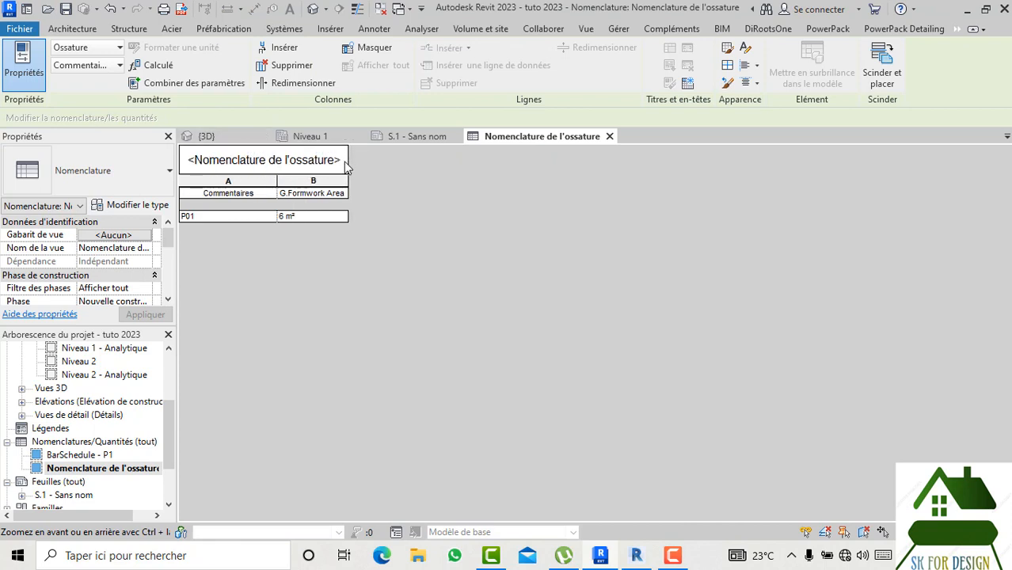
left_click(423, 136)
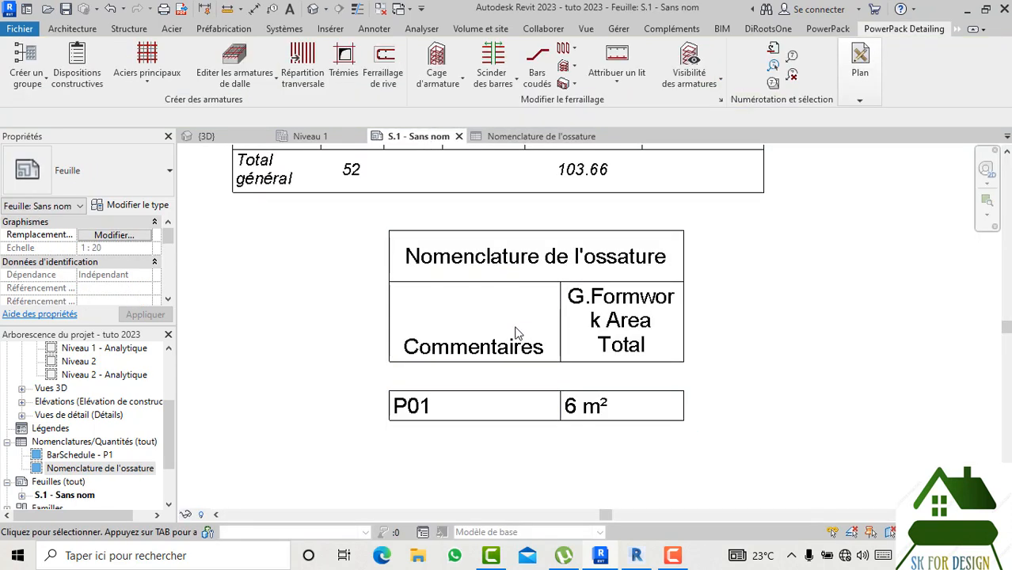
scroll(516, 304, "down", 1)
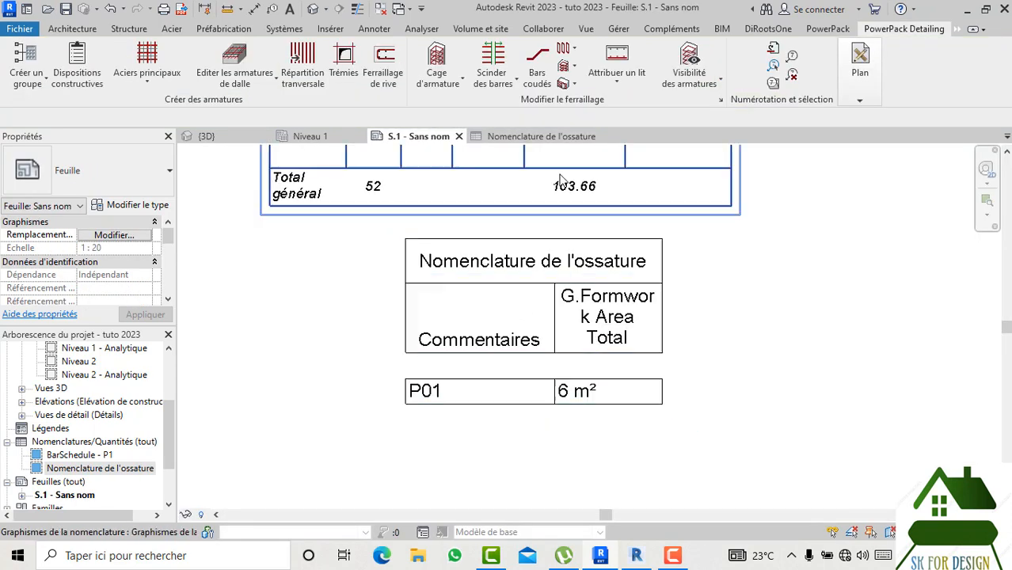
left_click(551, 139)
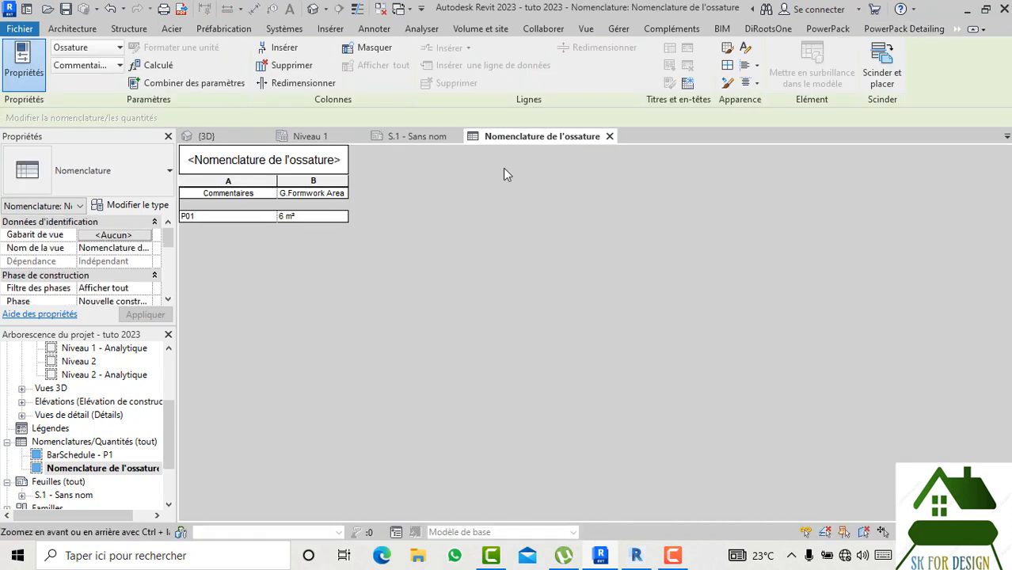
left_click_drag(346, 188, 423, 183)
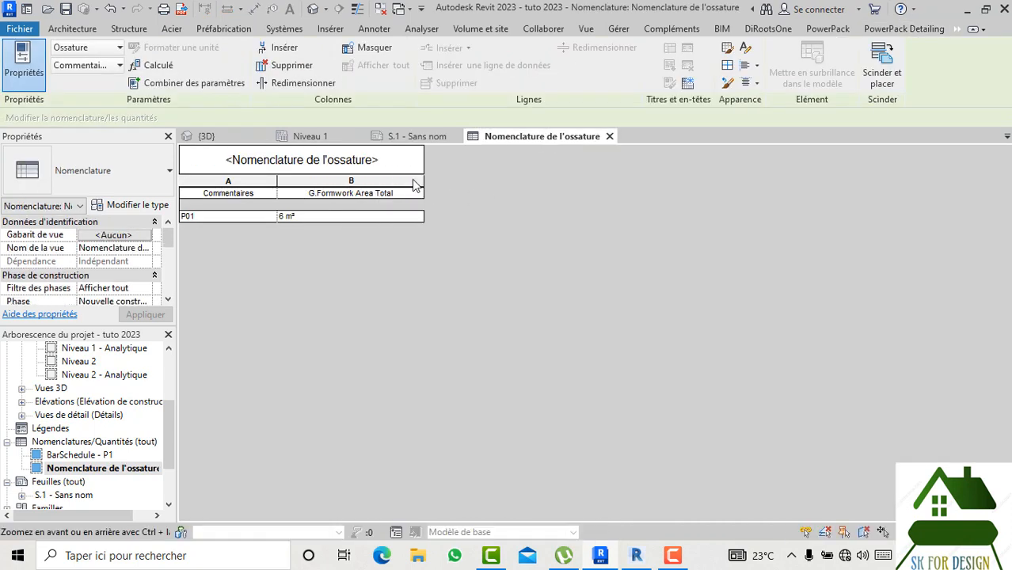
Set the Commentaires column's vertical alignment to Milieu and centre its contents horizontally
left_click(228, 182)
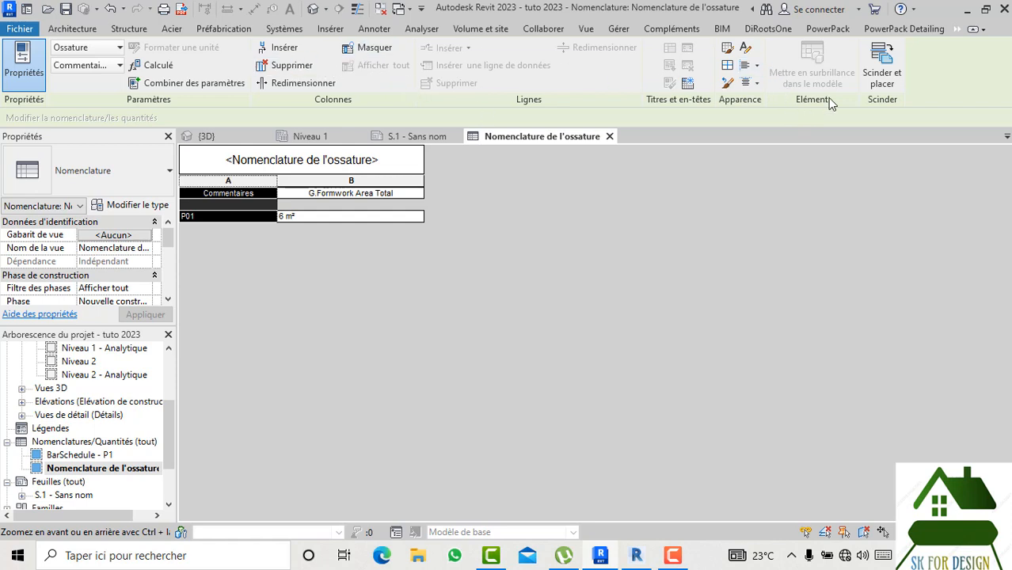
left_click(754, 84)
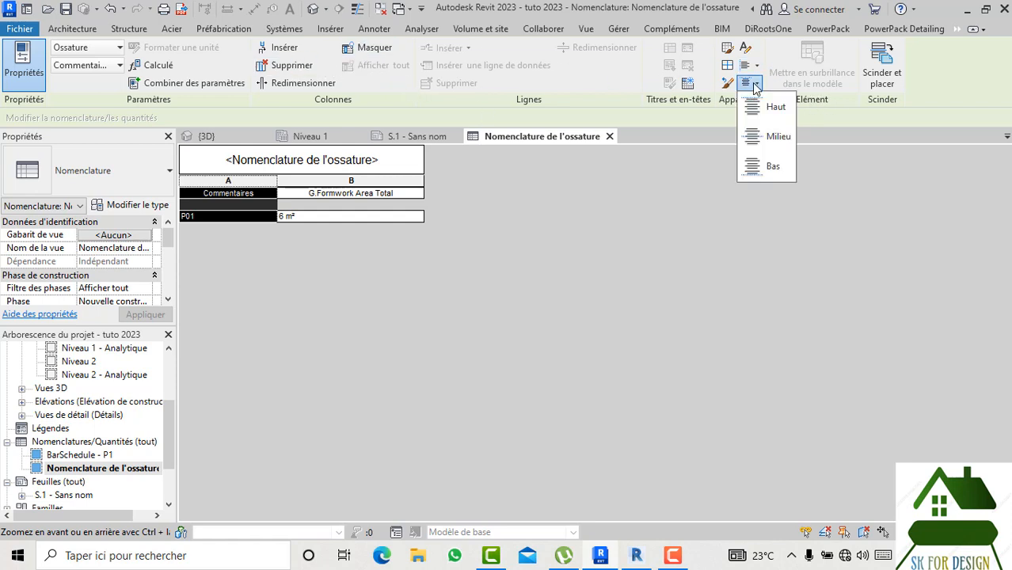
left_click(760, 137)
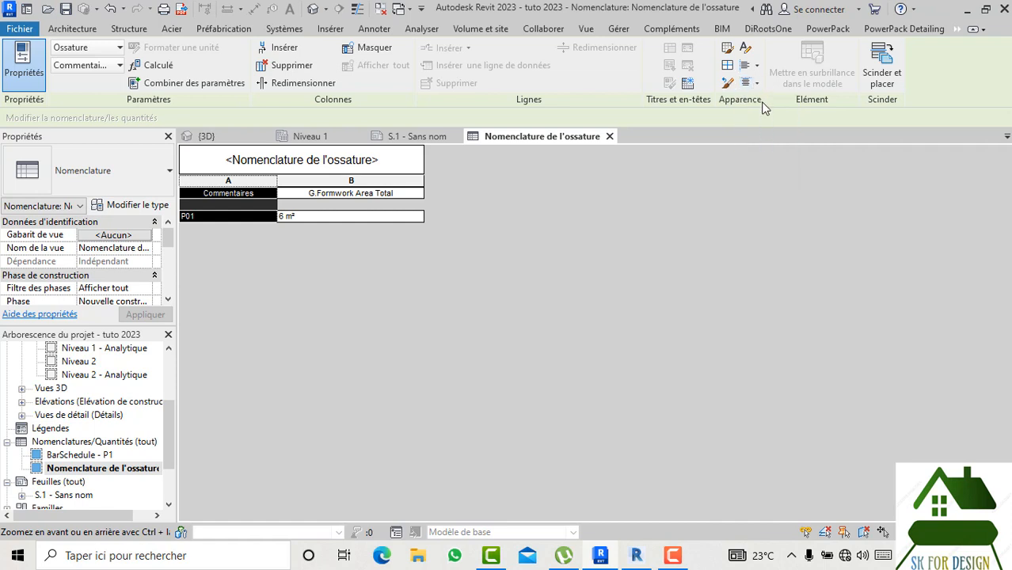
left_click(757, 70)
left_click(754, 119)
Centre the G.Formwork Area Total column's contents horizontally
left_click(383, 204)
left_click(349, 217)
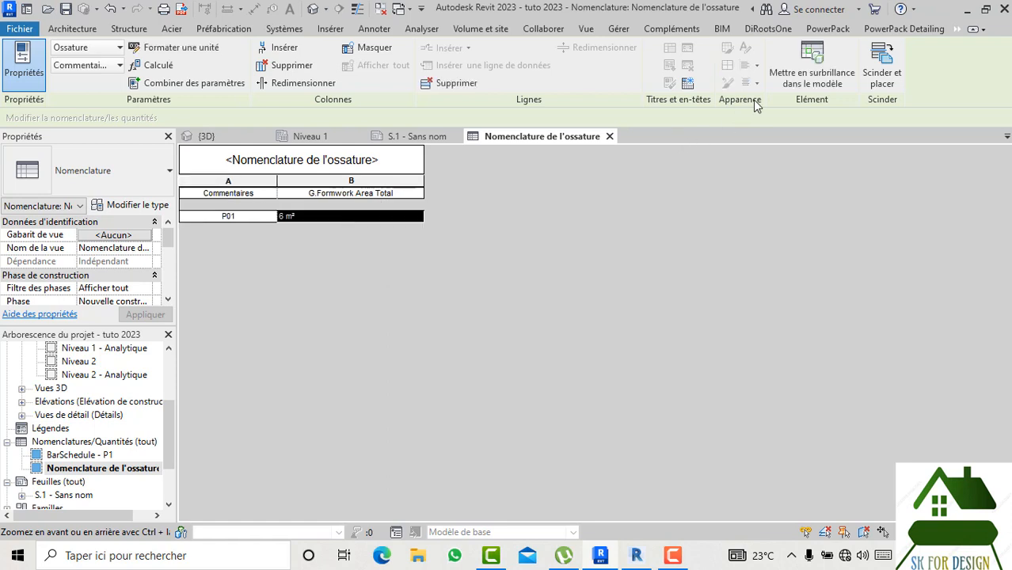
left_click(371, 186)
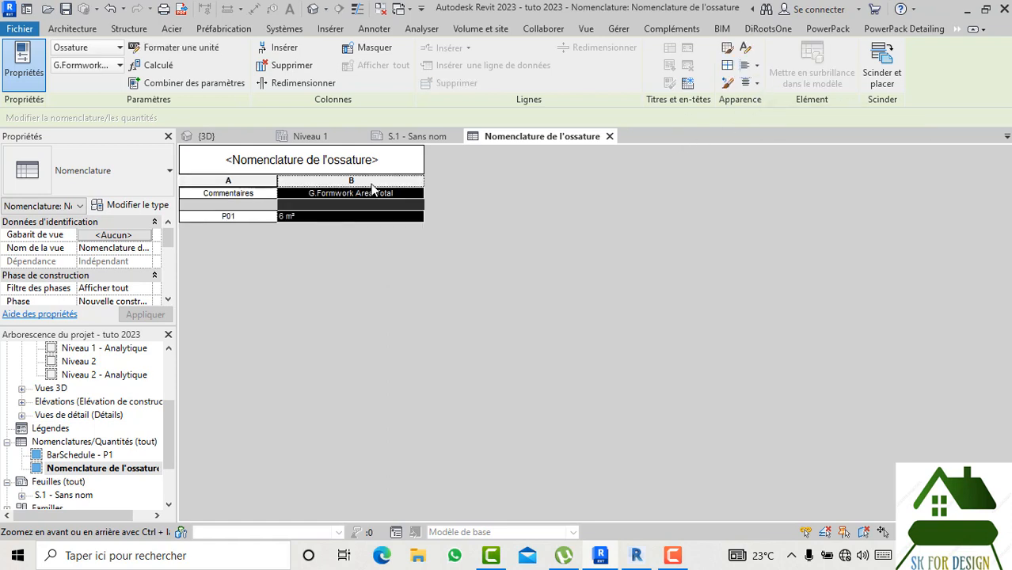
left_click(757, 68)
left_click(775, 118)
Return to sheet S.1 - Sans nom and move the Nomenclature de l'ossature schedule closer beneath the bar schedule, within its width
left_click(441, 134)
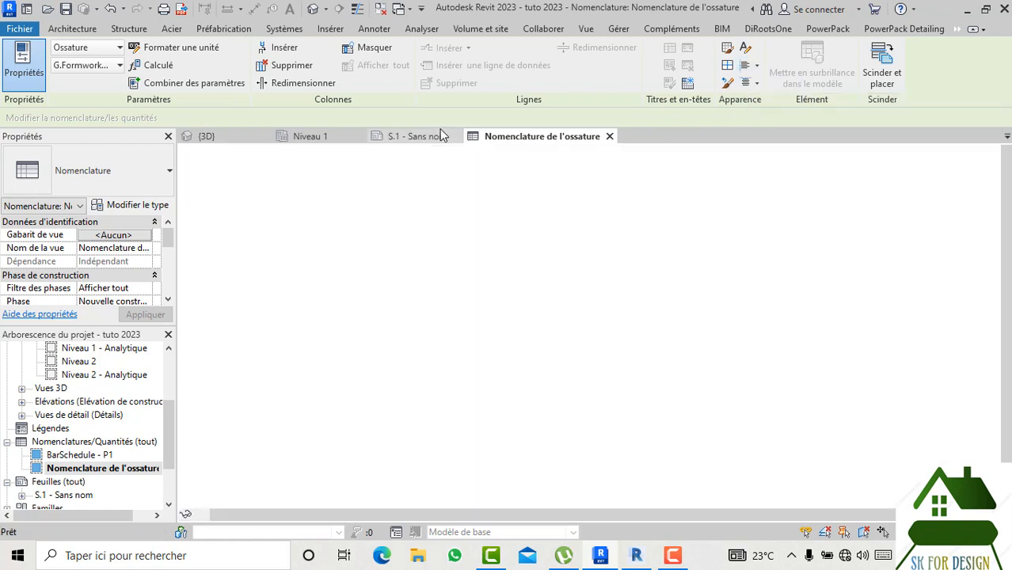
left_click(564, 363)
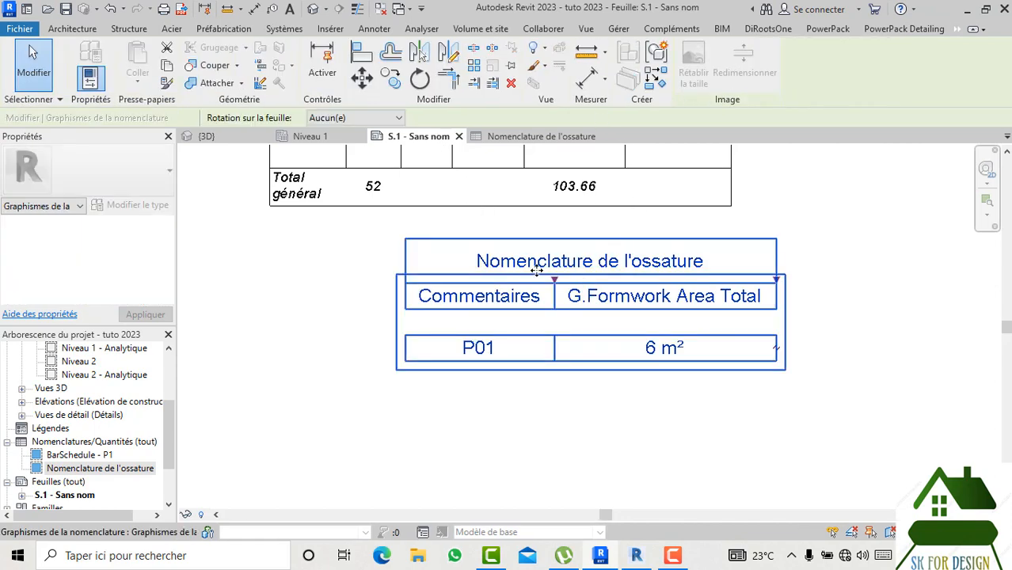
scroll(561, 378, "down", 3)
scroll(513, 348, "down", 2)
left_click(536, 424)
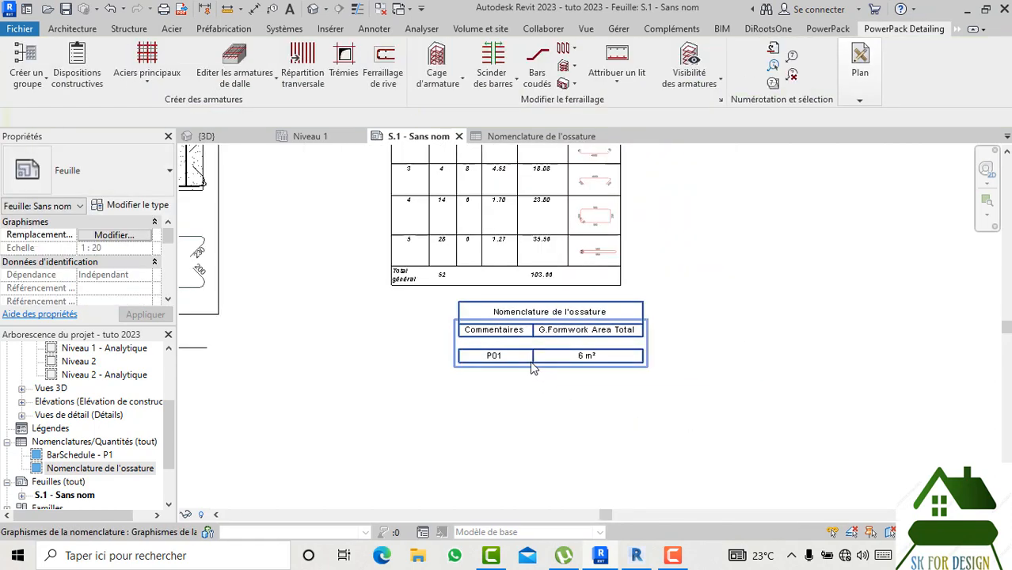
left_click(533, 368)
left_click_drag(530, 357, 486, 357)
scroll(519, 359, "up", 2)
left_click_drag(515, 326, 481, 310)
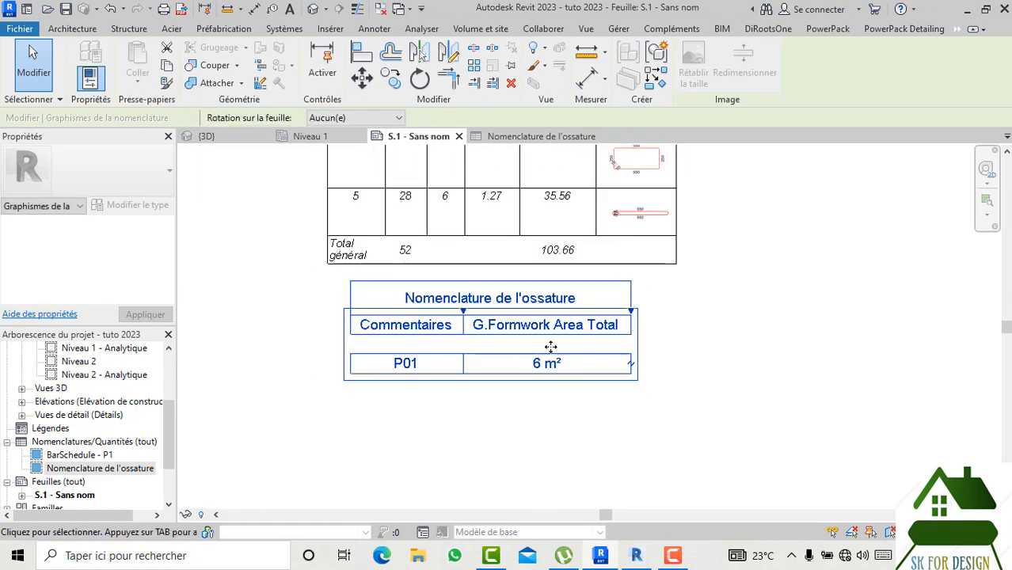
scroll(592, 374, "down", 2)
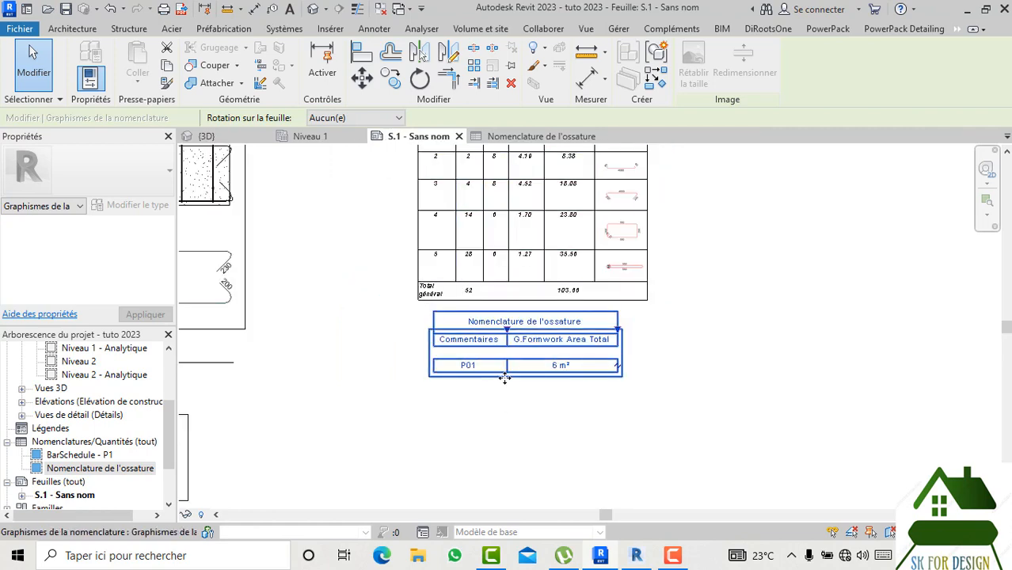
scroll(483, 353, "up", 2)
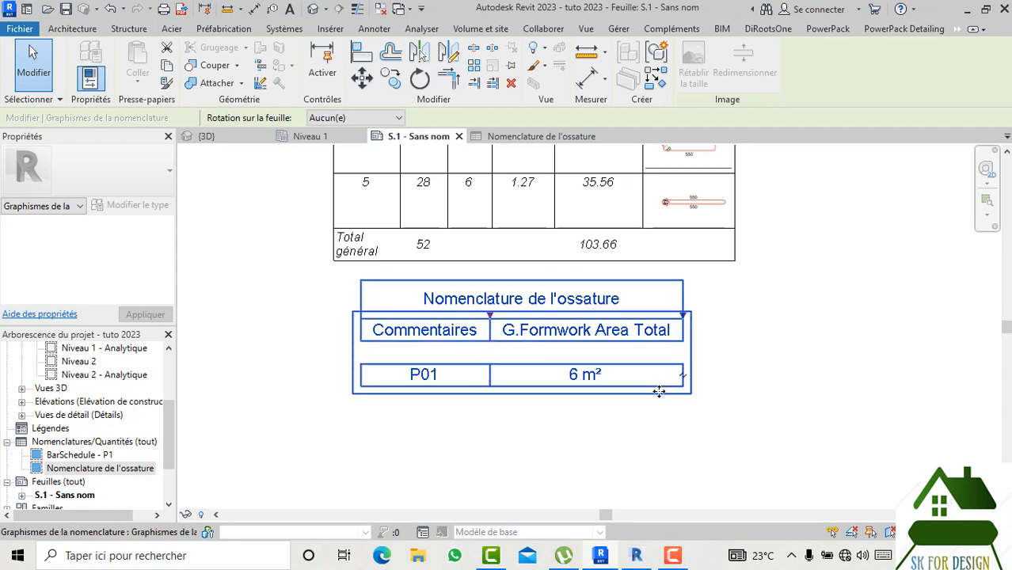
scroll(682, 353, "down", 3)
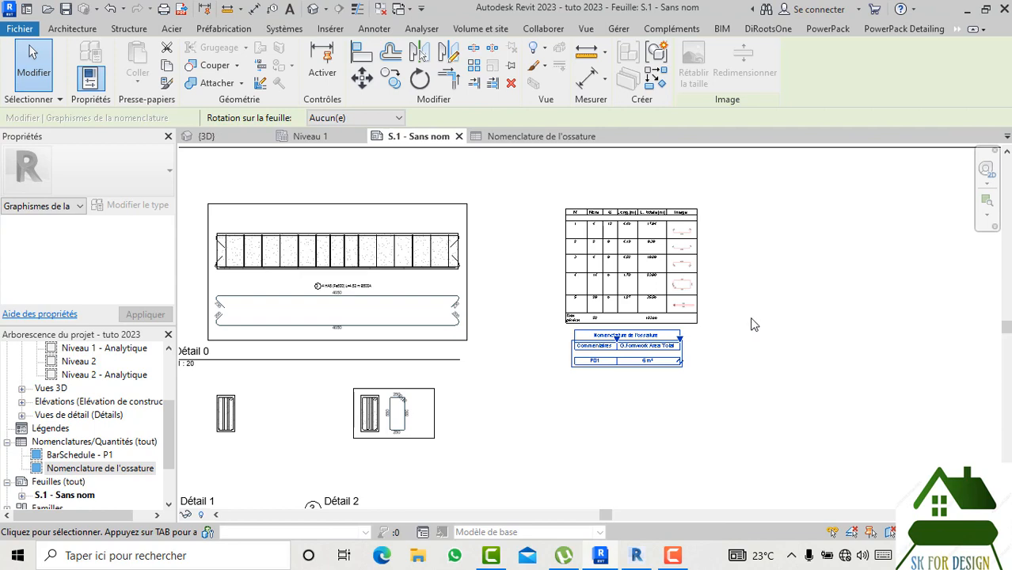
scroll(752, 323, "down", 3)
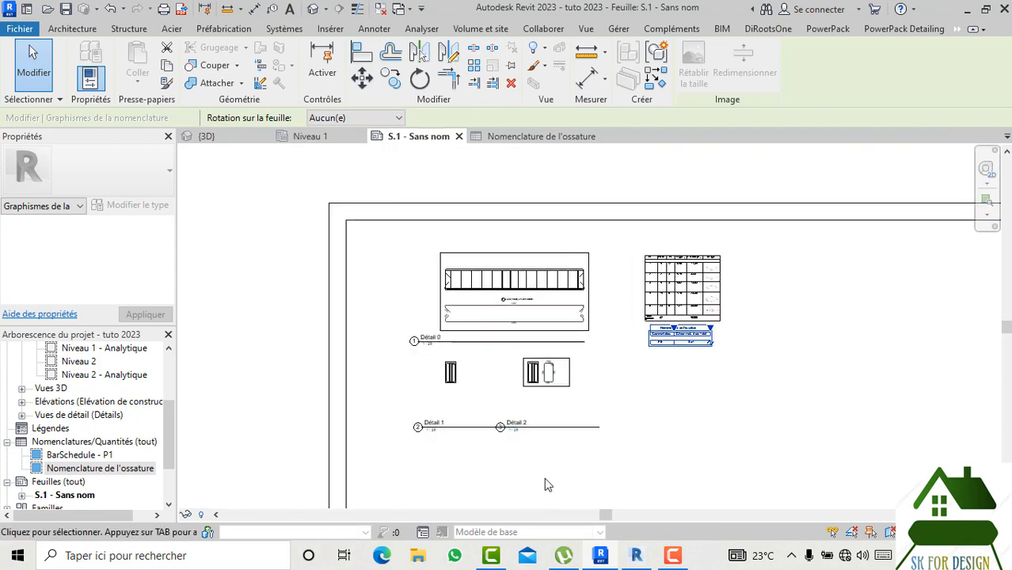
scroll(609, 400, "down", 3)
scroll(618, 352, "down", 2)
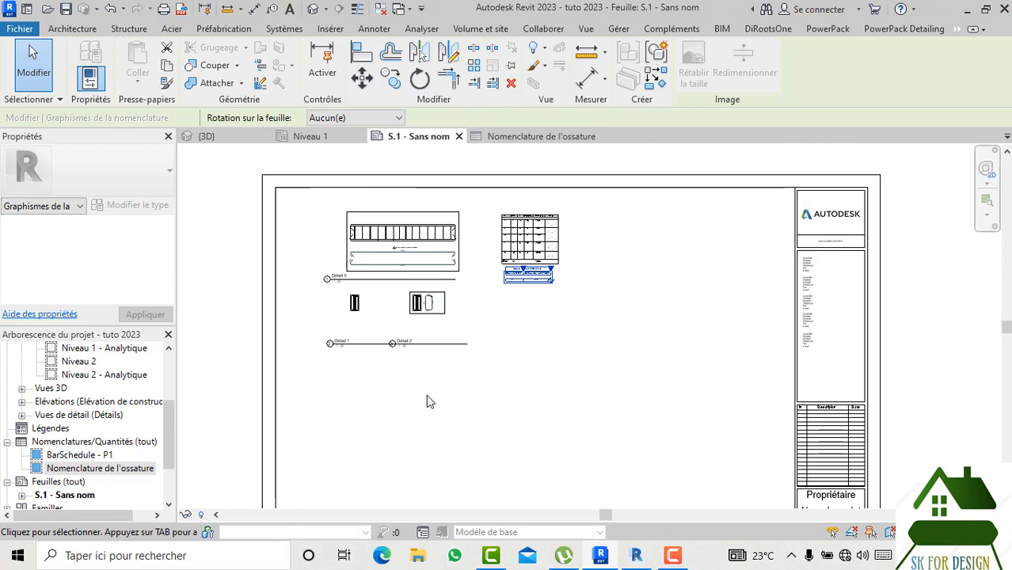
Switch to the Revit 2021 window with the Niveau 2 structural plan of Projet2
left_click(600, 557)
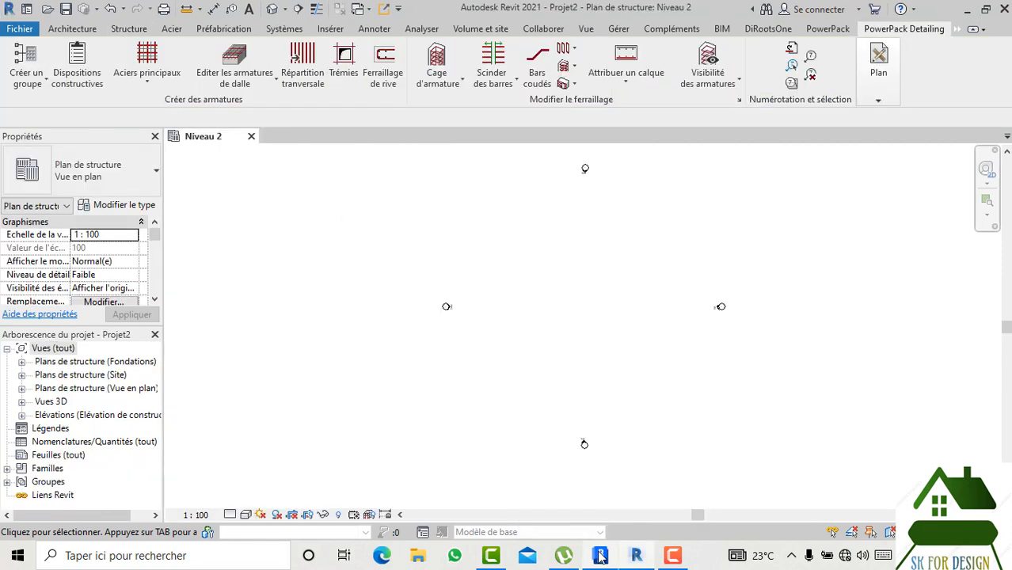
left_click(616, 559)
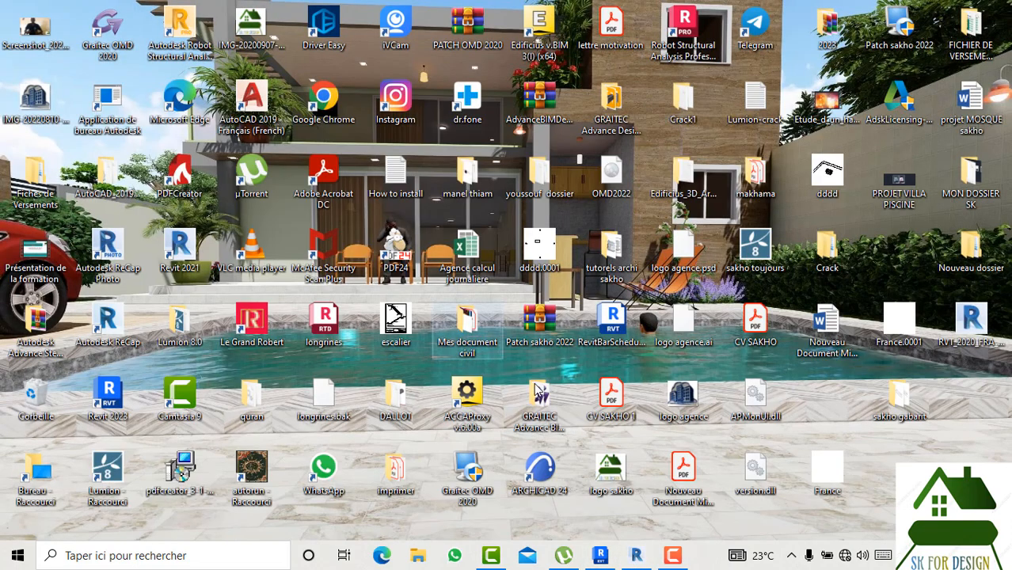
left_click(627, 552)
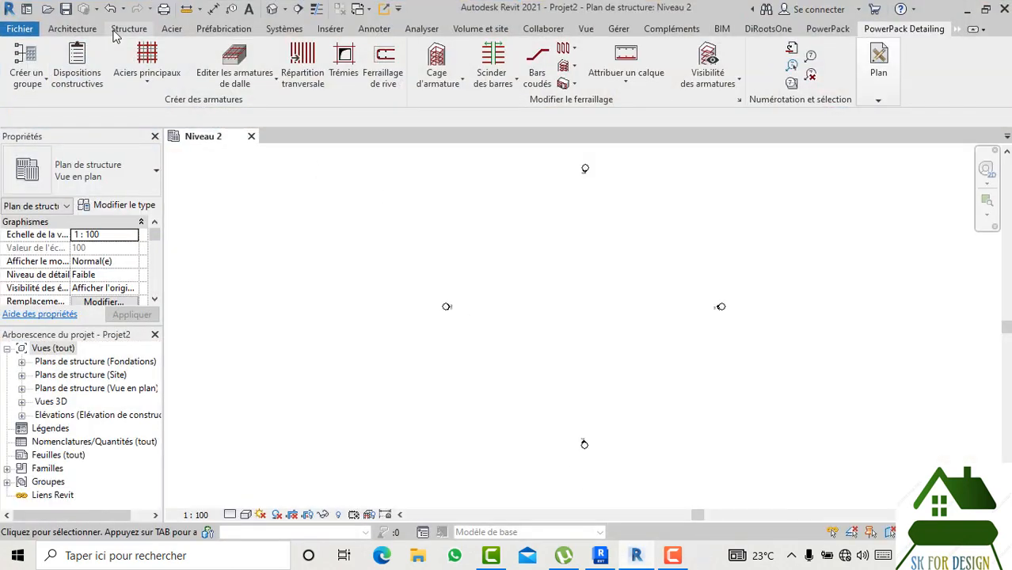
left_click(879, 68)
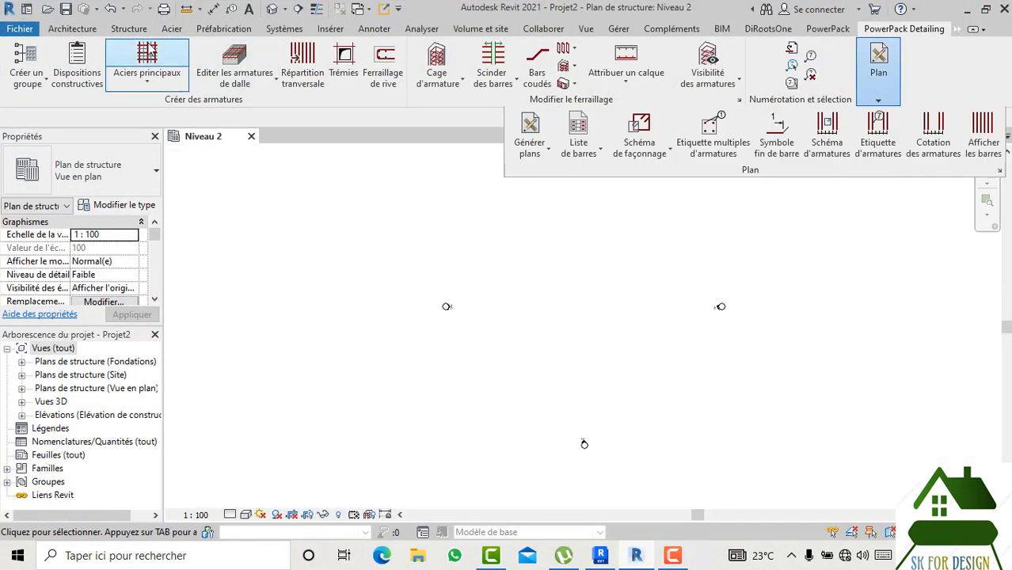
left_click(827, 29)
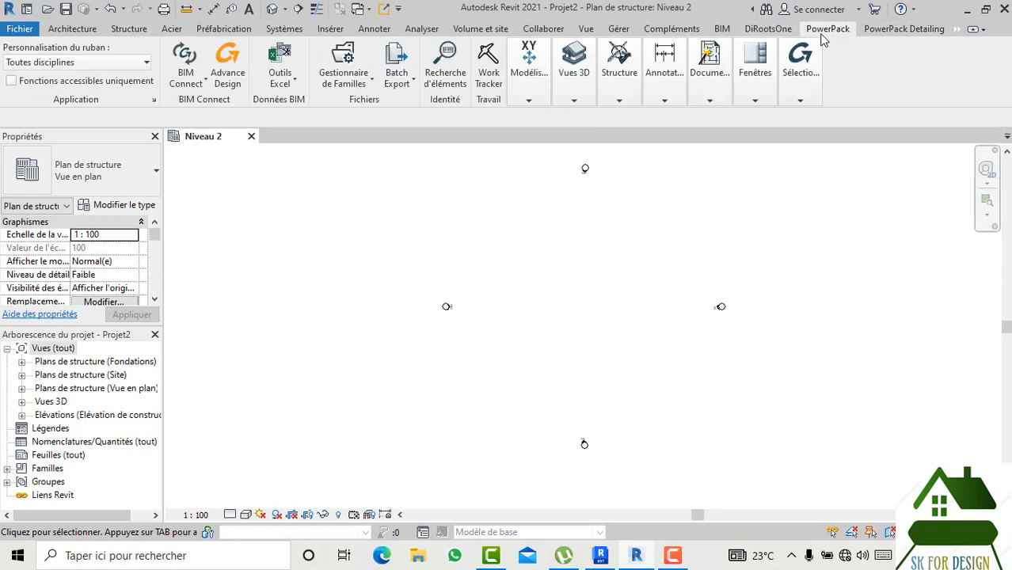
left_click(154, 99)
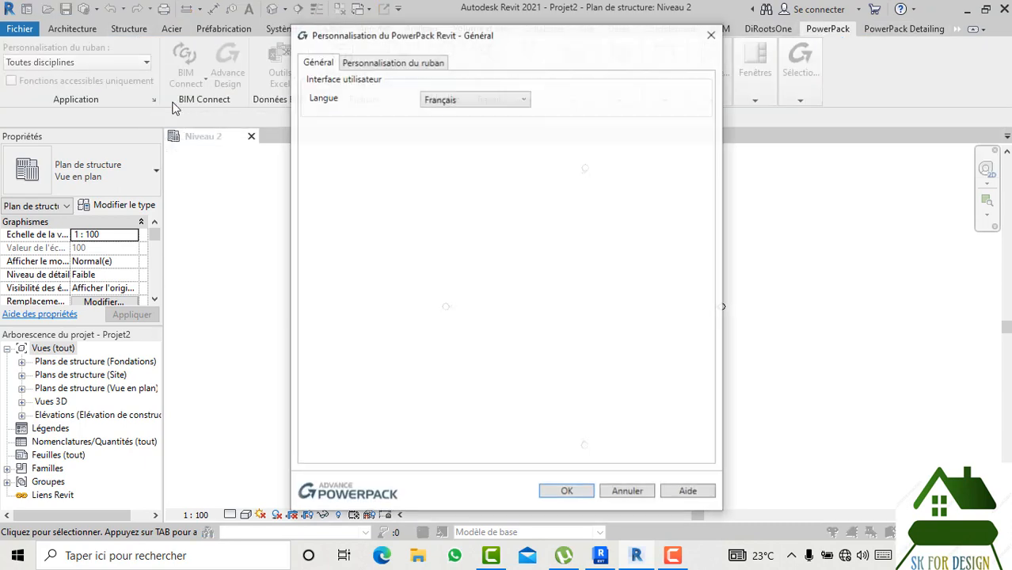
left_click(710, 35)
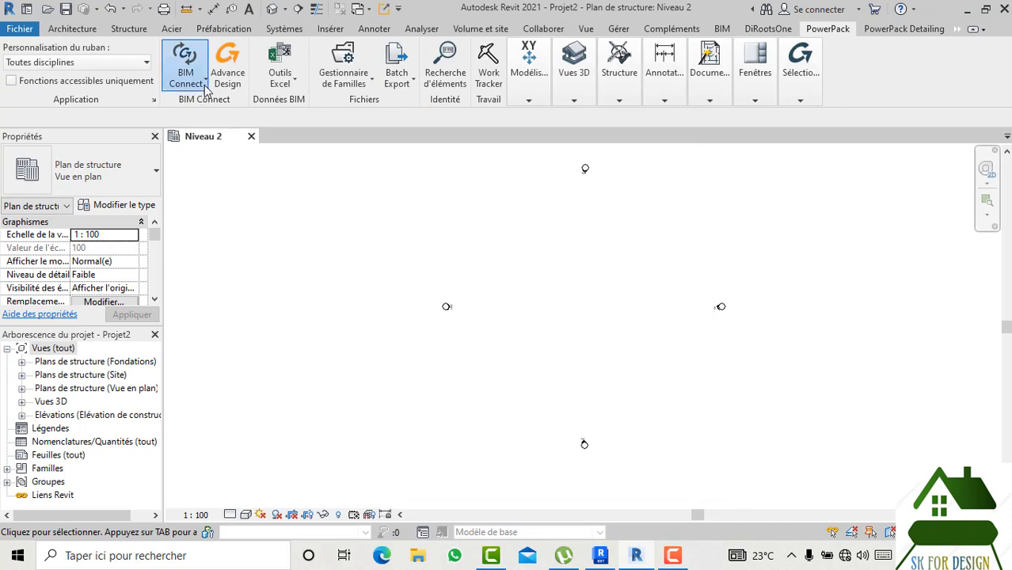
Open the BIM Connect Synchronisation window and start choosing an exchange file
left_click(205, 85)
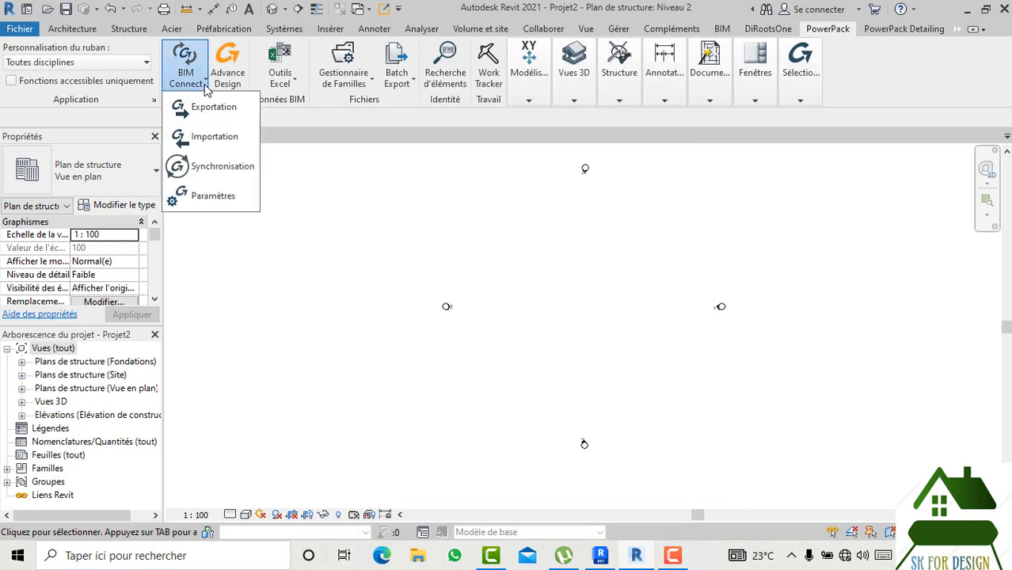
left_click(211, 167)
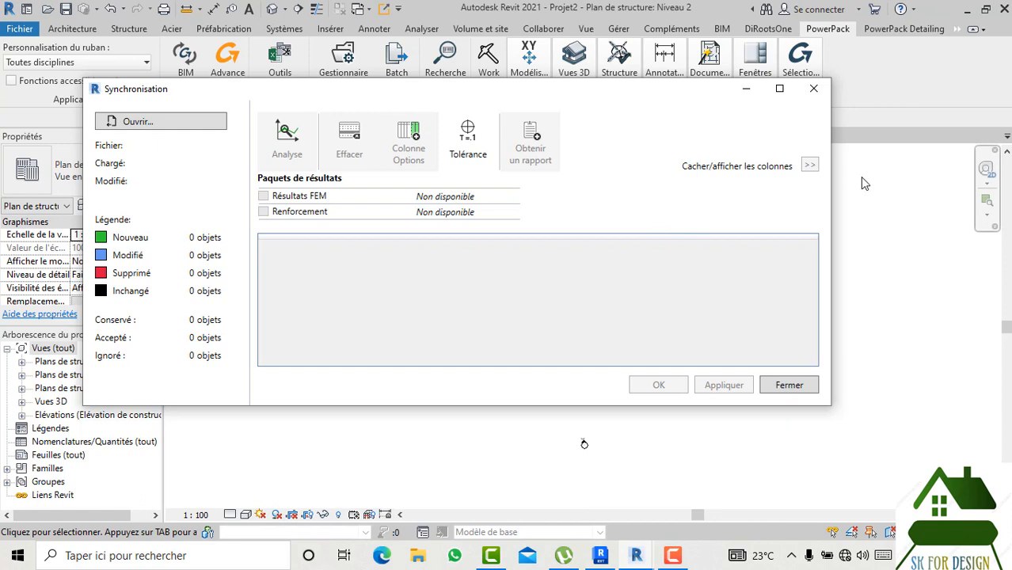
left_click(136, 124)
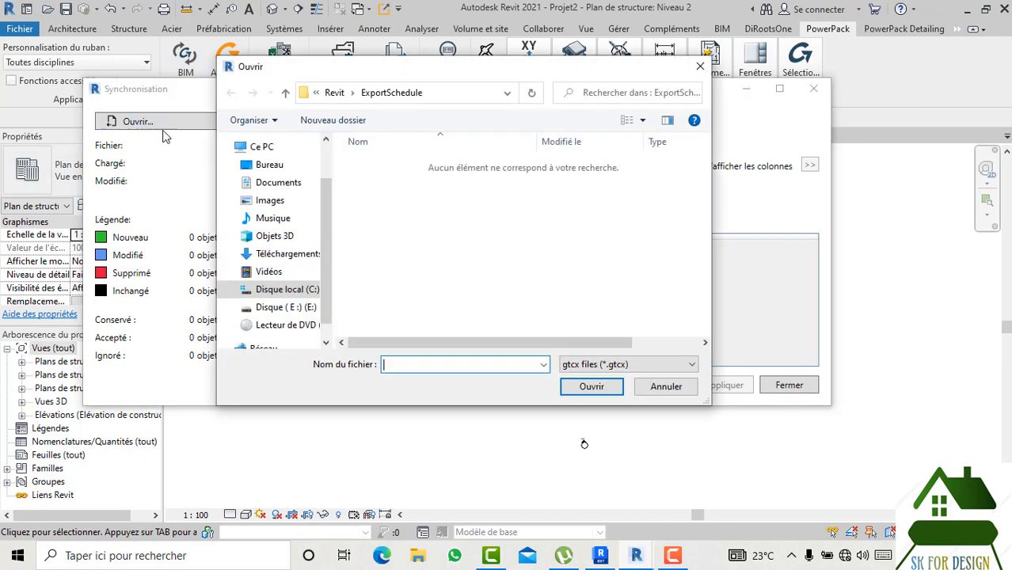
Look through the PROJET ELE ECHANGE 1 and revit vers rsa folders in Documents for a gtcx exchange file
scroll(305, 234, "up", 1)
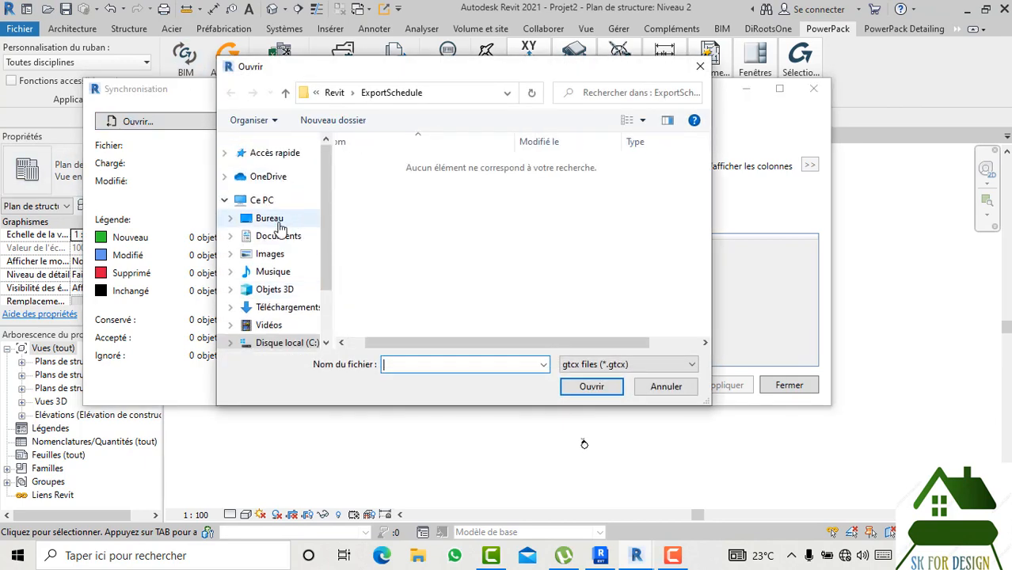
left_click(280, 242)
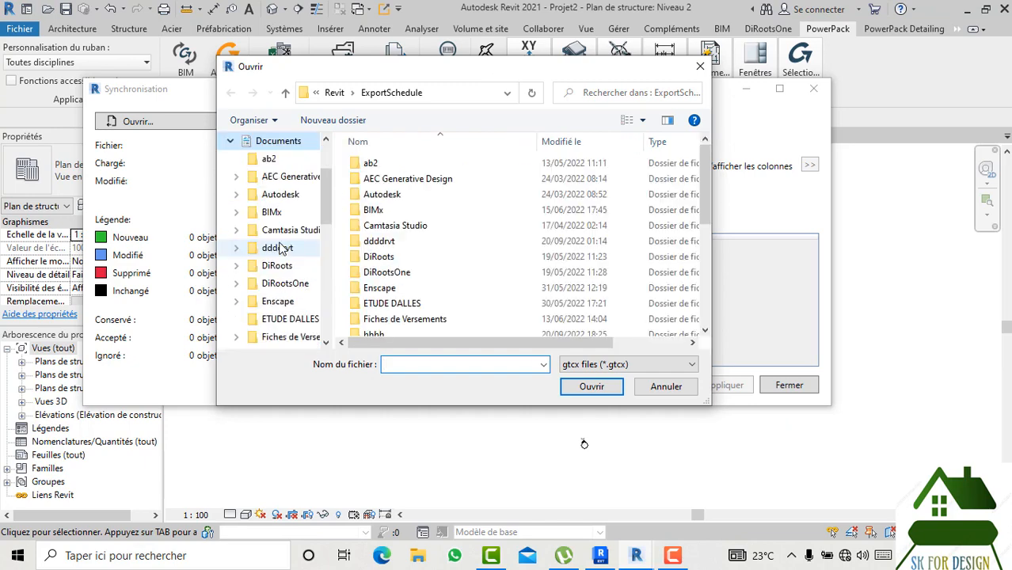
scroll(384, 237, "down", 5)
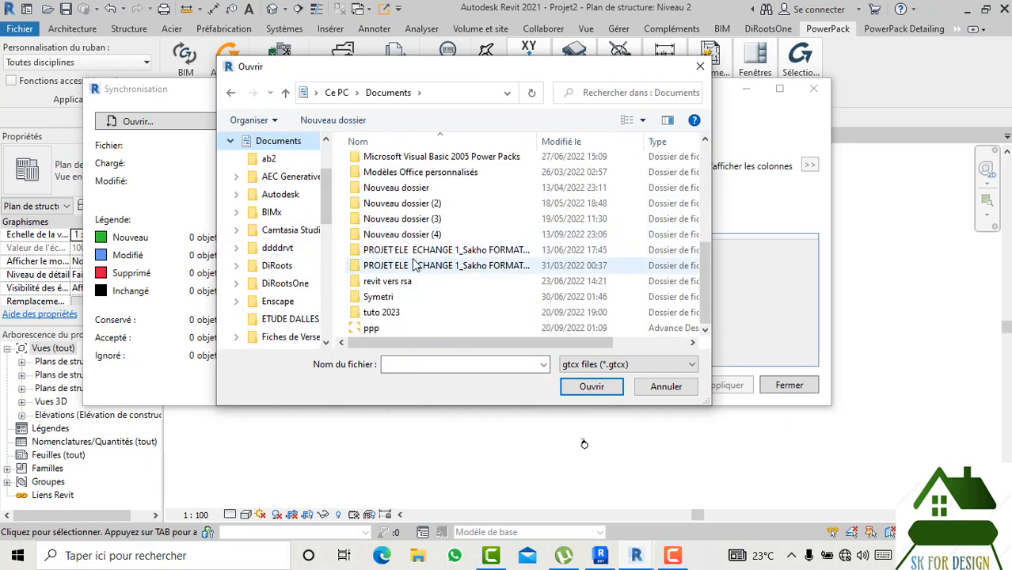
double_click(412, 264)
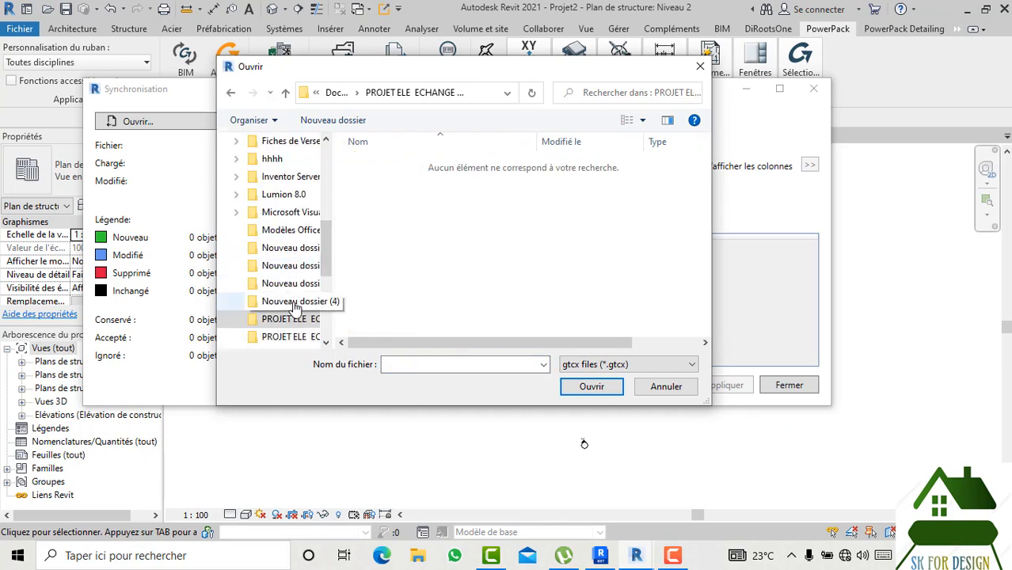
scroll(285, 321, "down", 1)
left_click(287, 337)
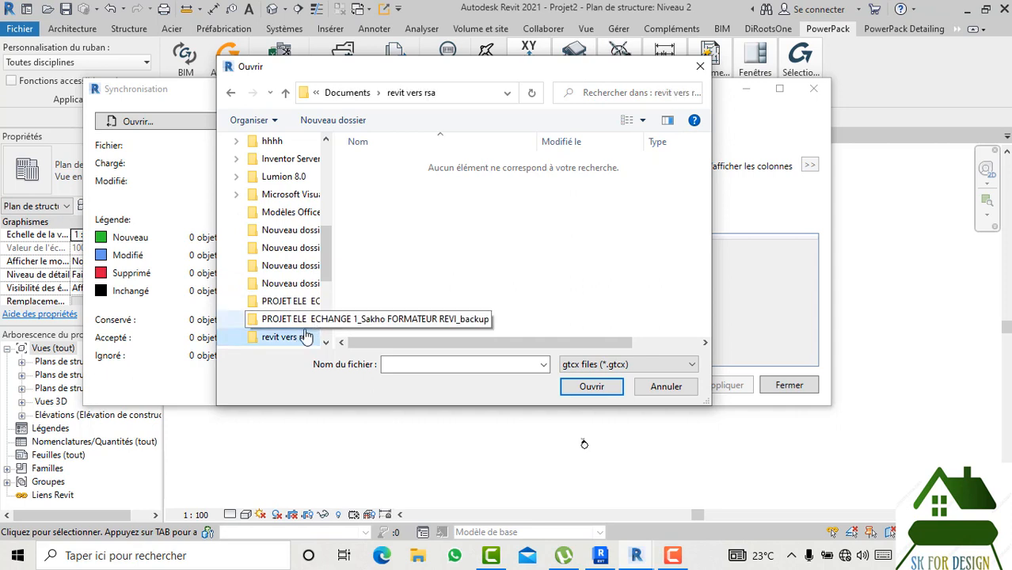
scroll(409, 214, "down", 1)
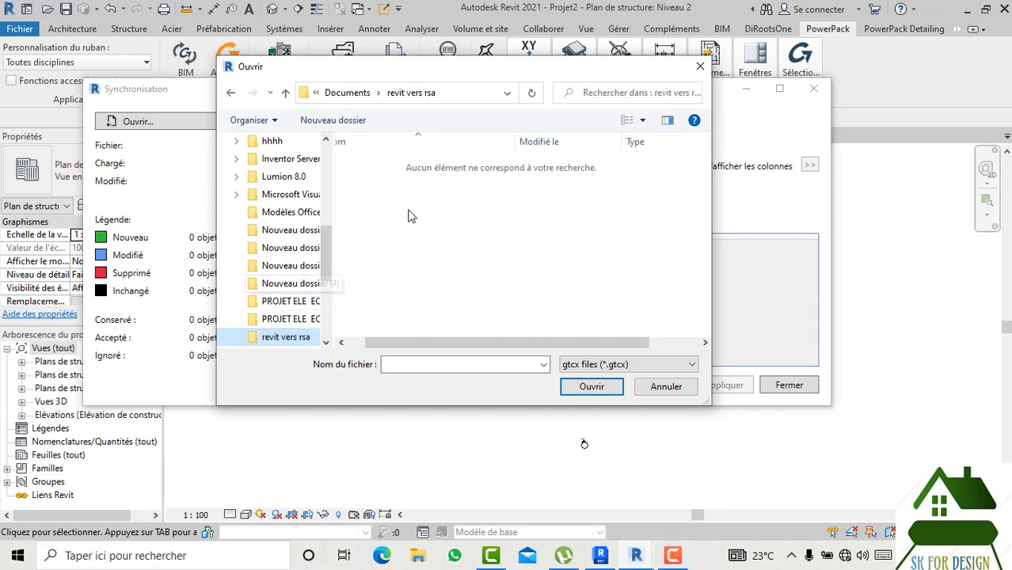
left_click(300, 303)
left_click(232, 94)
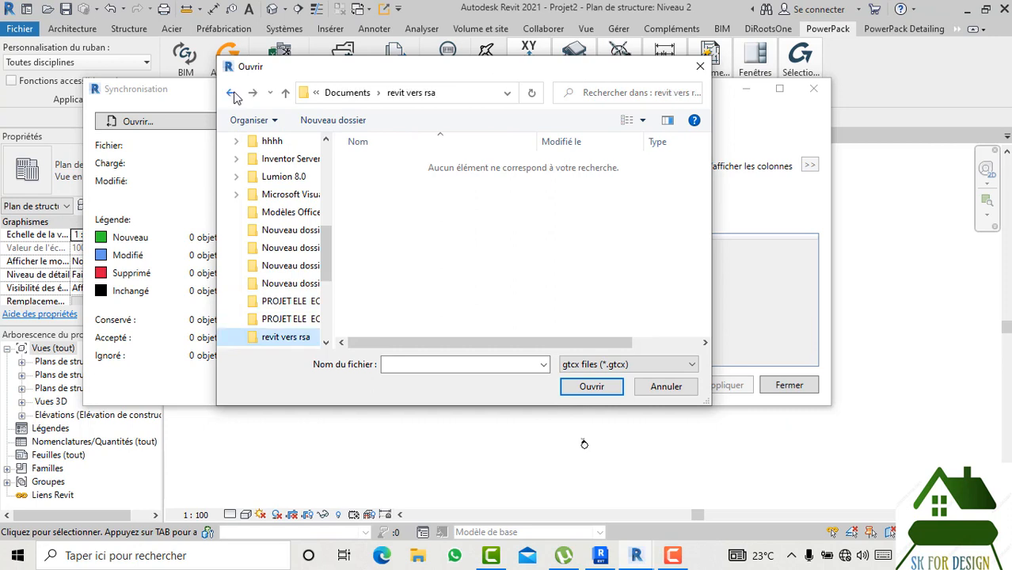
left_click(232, 94)
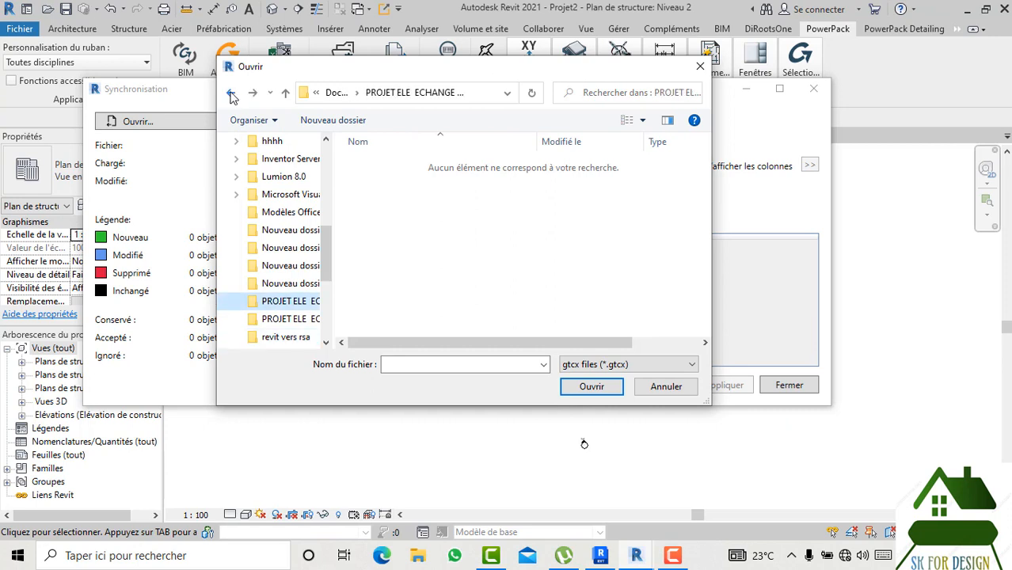
left_click(231, 93)
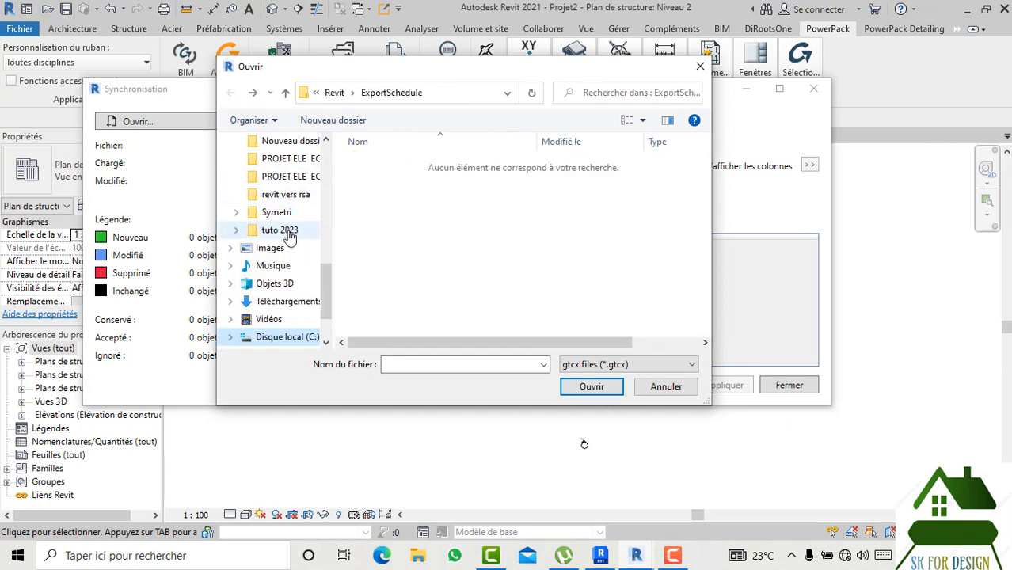
scroll(293, 194, "up", 1)
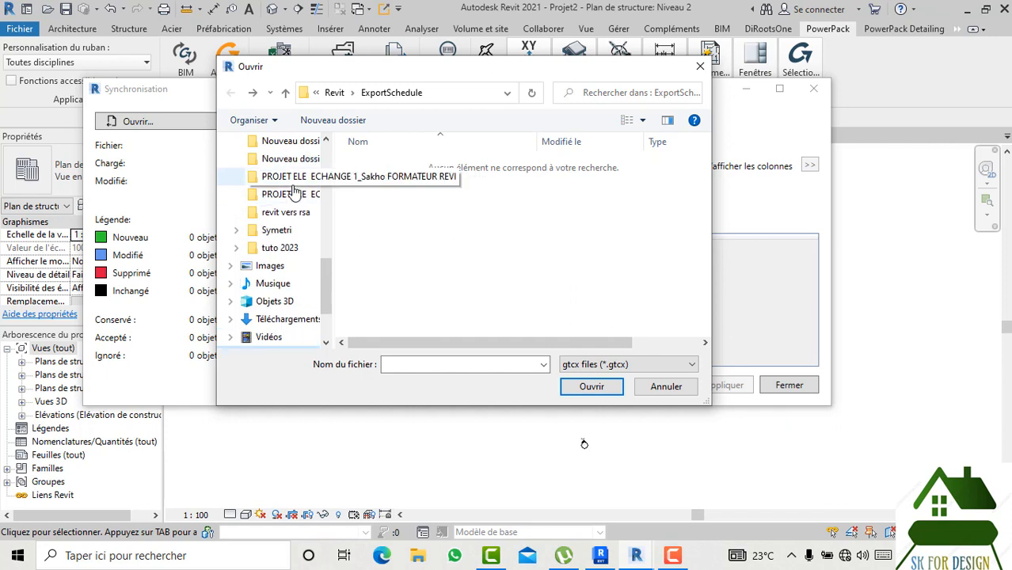
left_click(290, 181)
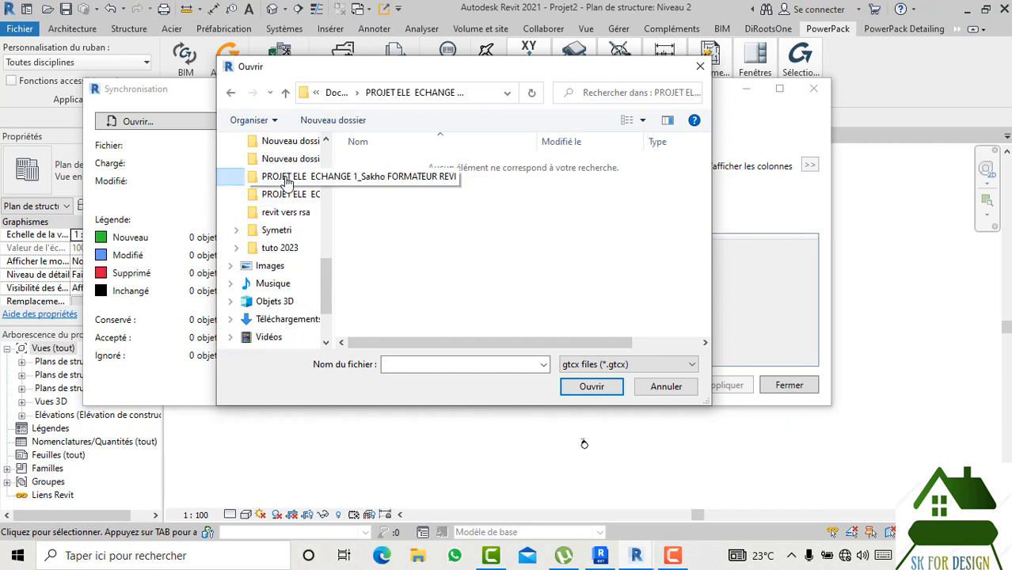
scroll(287, 181, "up", 4)
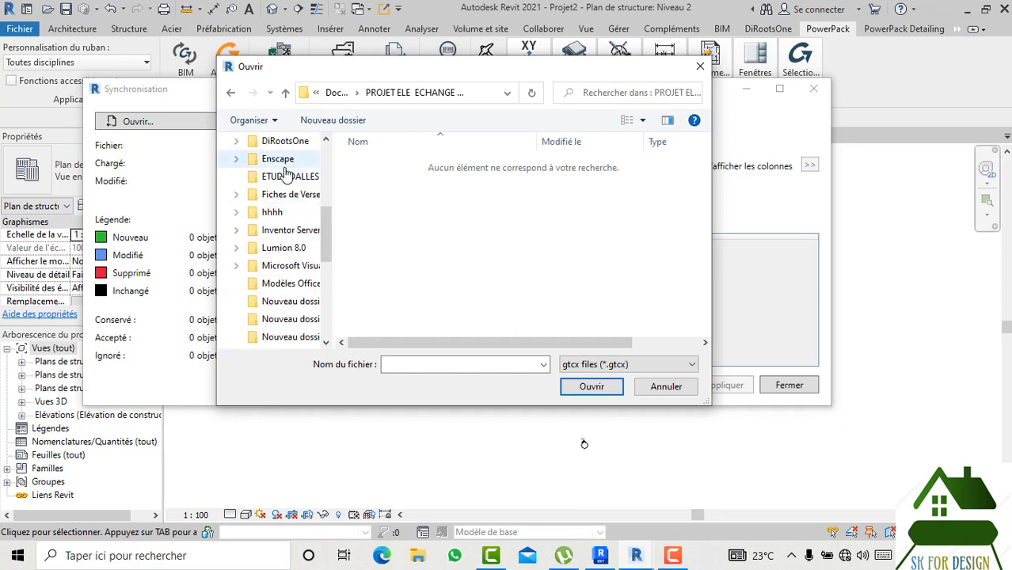
scroll(286, 175, "up", 4)
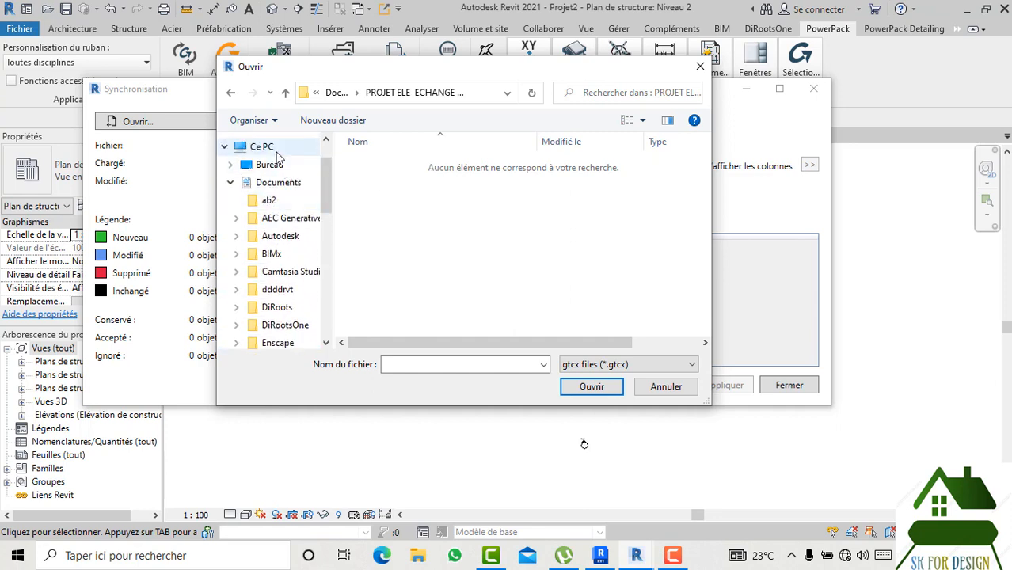
Choose the sak10 gtcx file from the Revit-to-Graitec folder on drive E: for the synchronisation
left_click(267, 149)
scroll(430, 251, "down", 5)
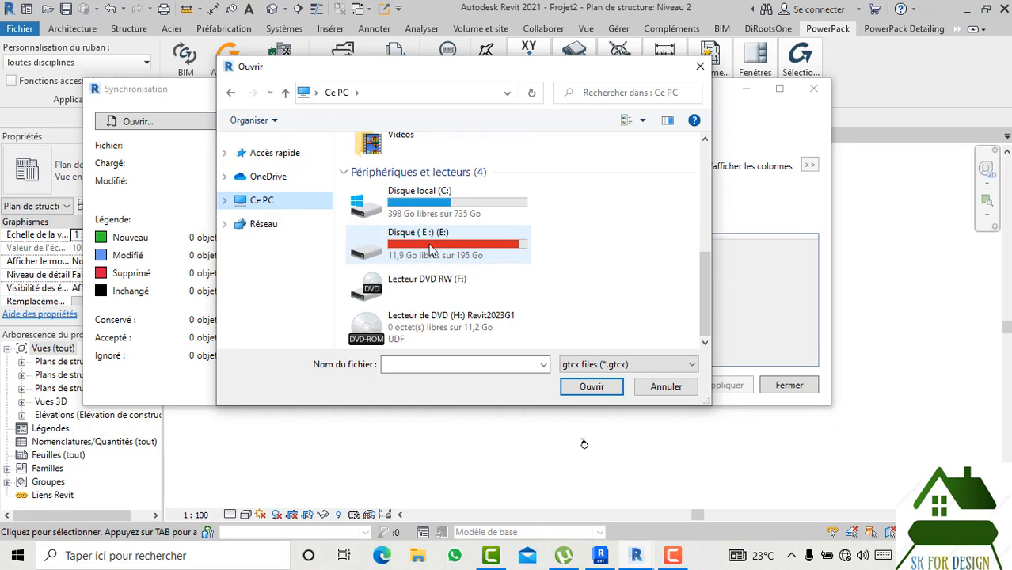
double_click(430, 250)
scroll(430, 230, "down", 5)
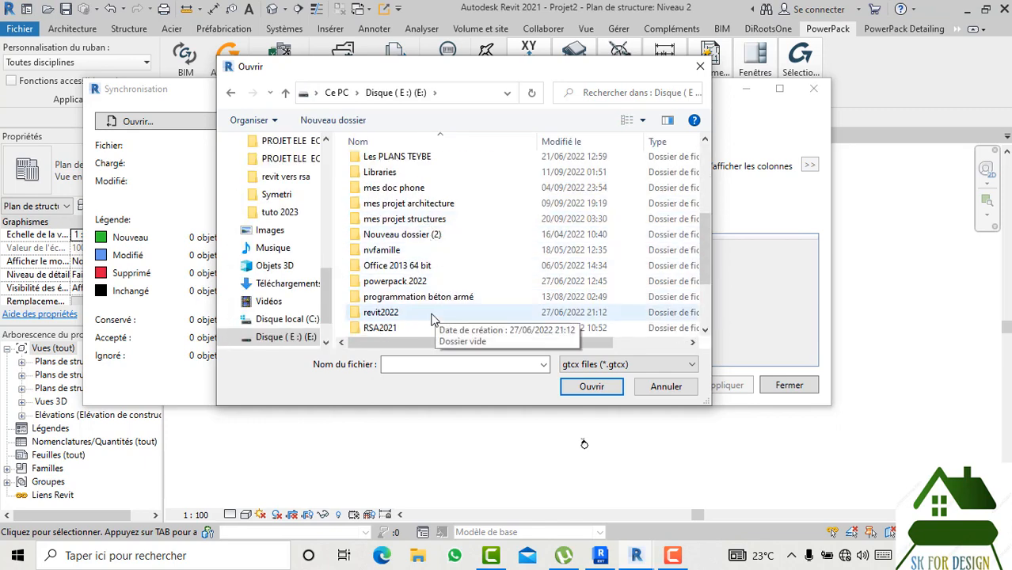
scroll(404, 313, "down", 1)
left_click(402, 297)
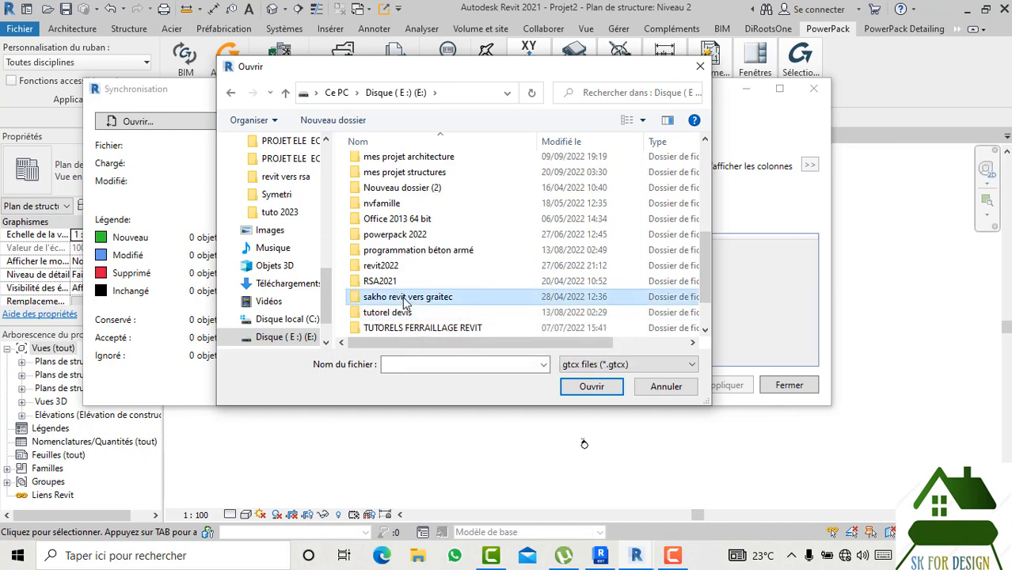
double_click(403, 296)
left_click(398, 271)
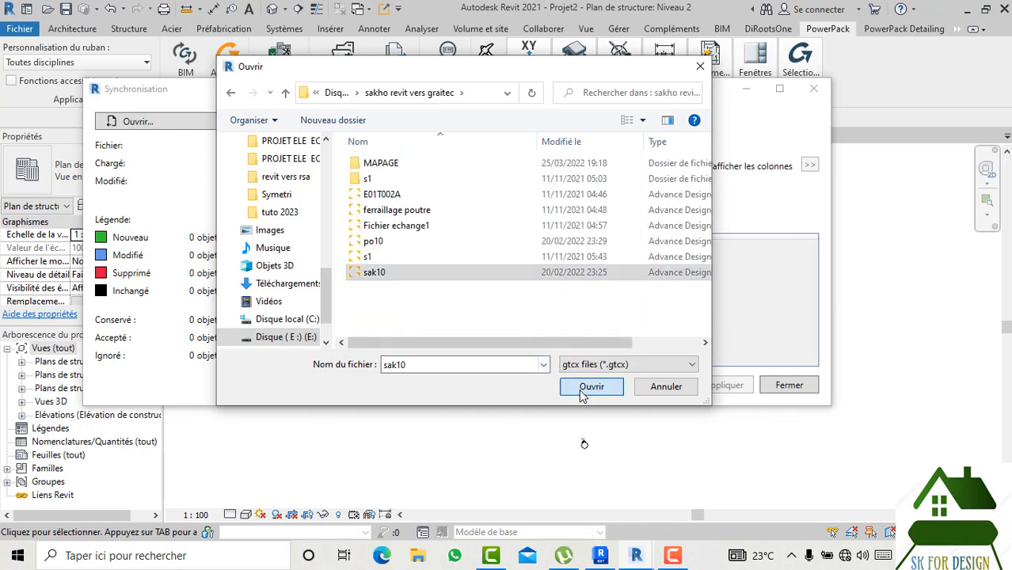
left_click(590, 387)
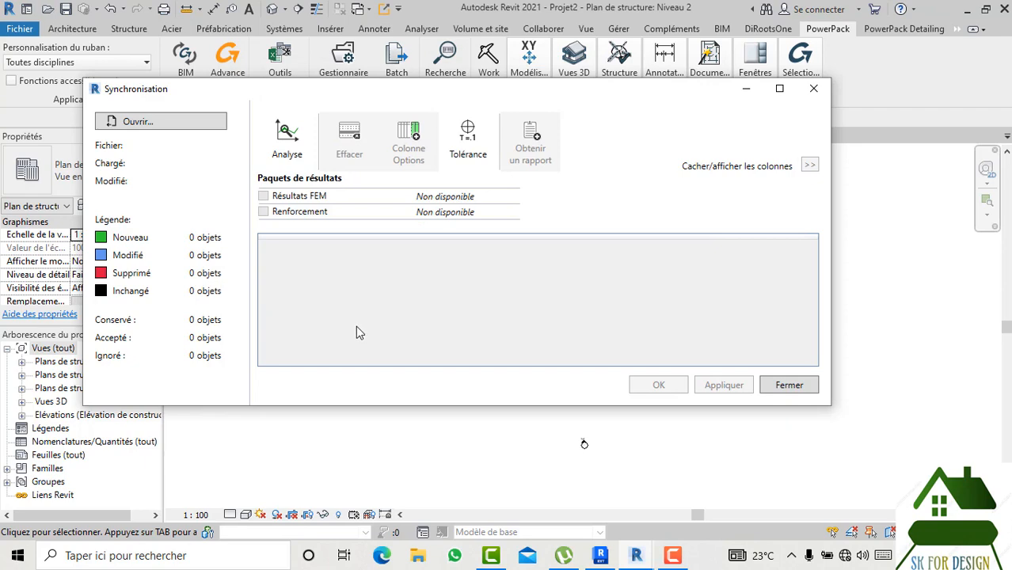
Check the s1 subfolder for another exchange file and close the Synchronisation window without loading one
left_click(147, 123)
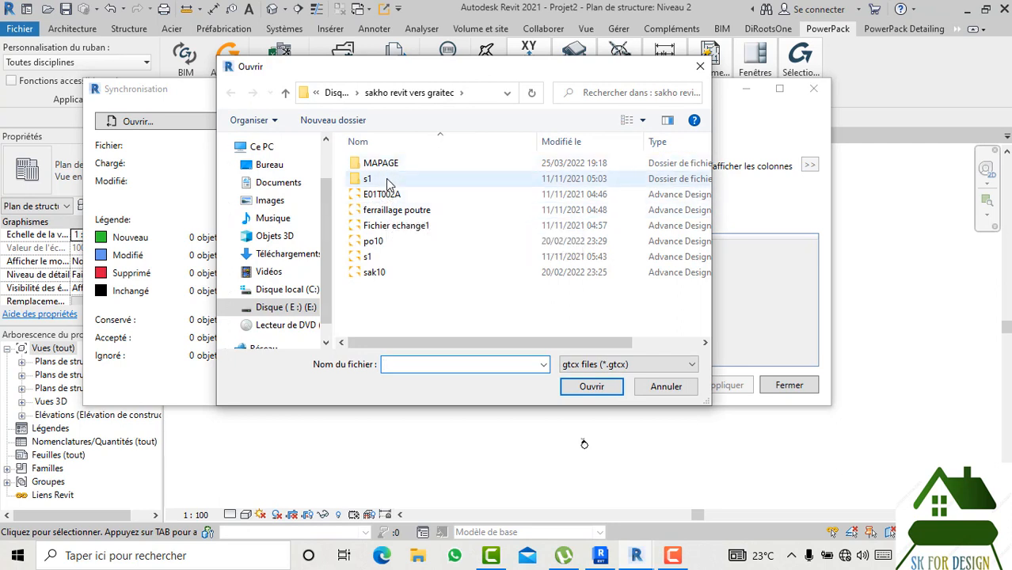
double_click(385, 178)
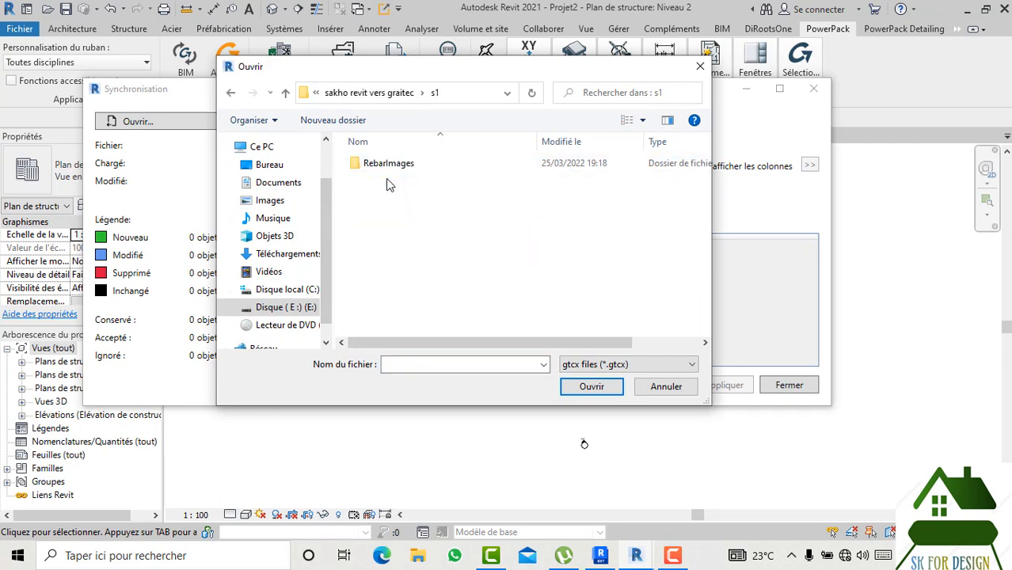
left_click(230, 96)
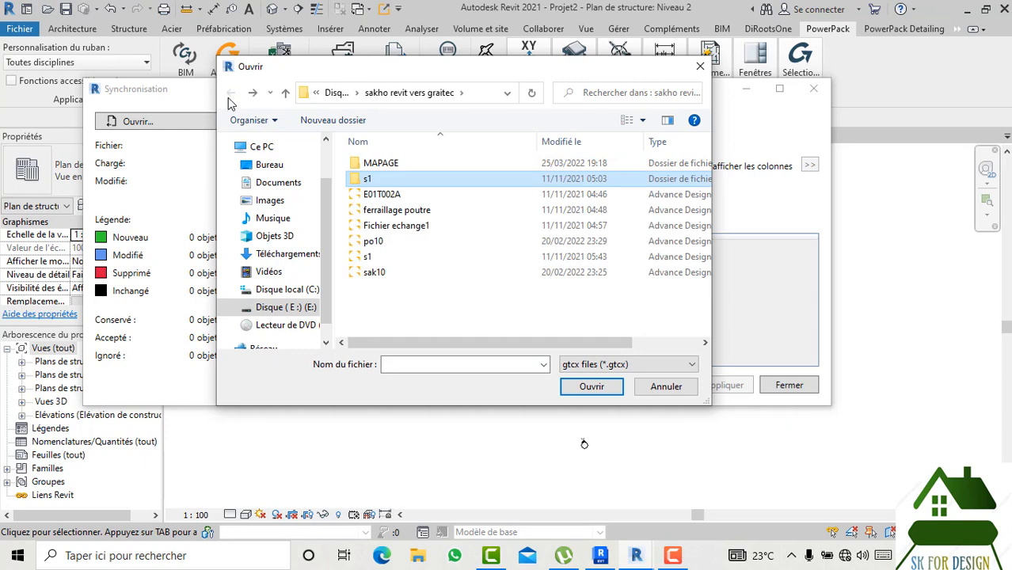
left_click(700, 66)
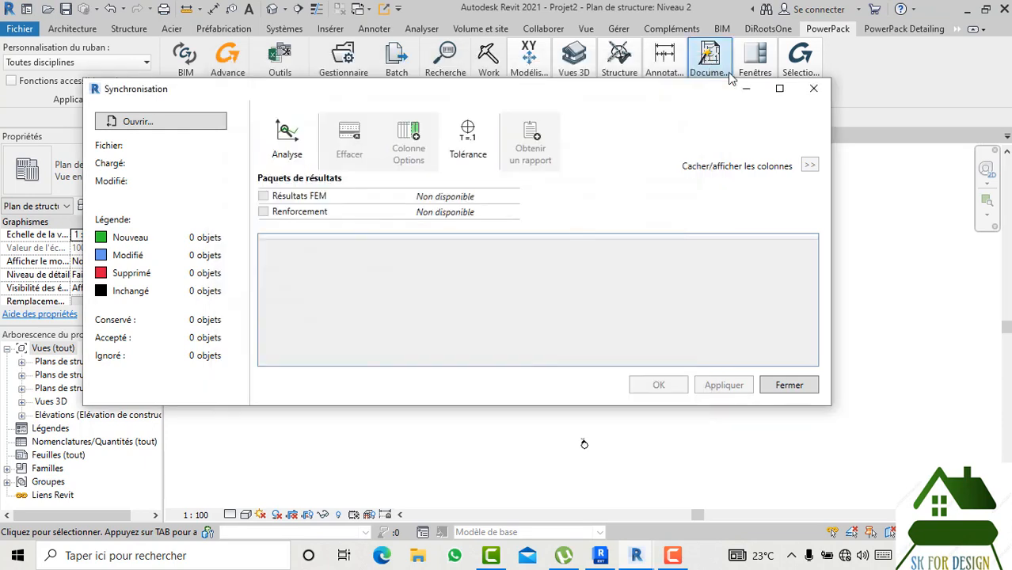
left_click(816, 90)
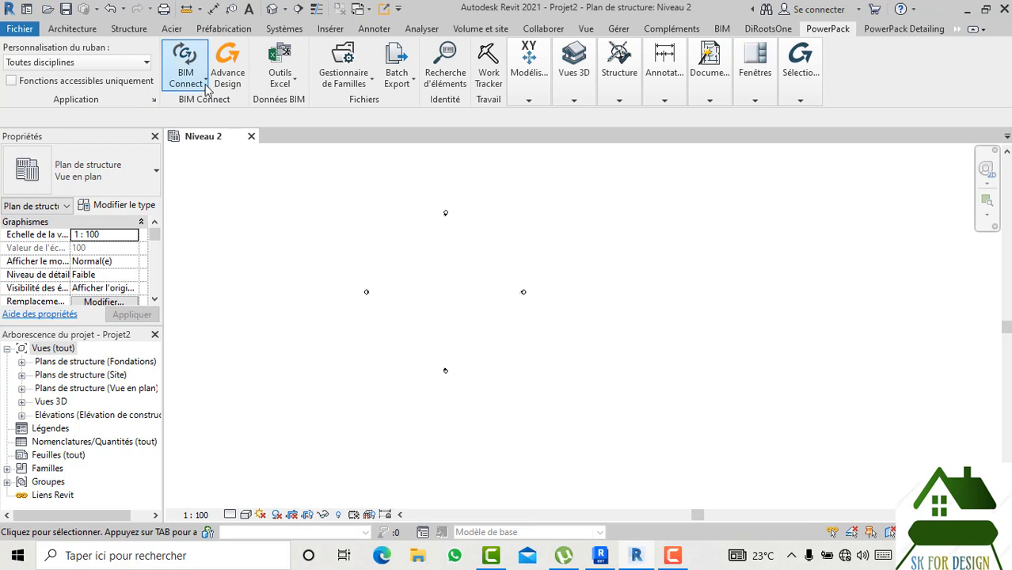
Reopen the BIM Connect Synchronisation window and bring up its exchange file selection
left_click(185, 70)
left_click(218, 168)
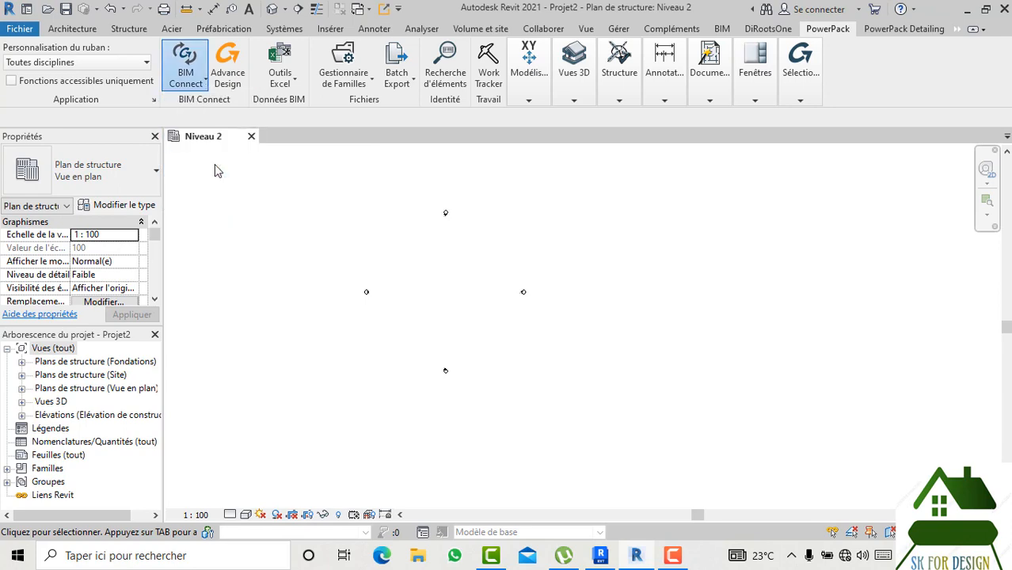
left_click(178, 141)
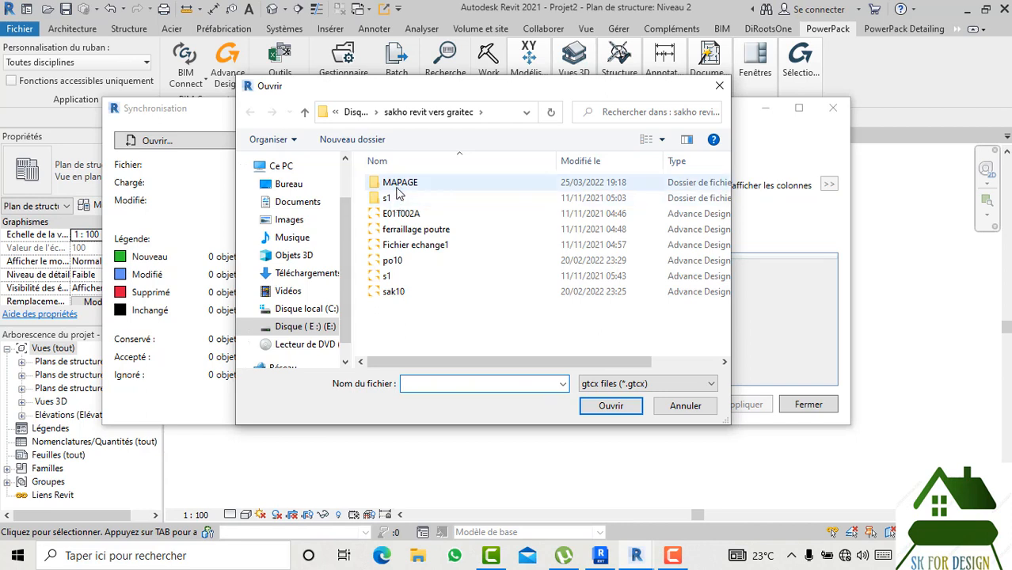
Load the PROJET TUTO FERRAILLAGE gtcx file from the TUTORELS FERRAILLAGE REVIT folder on drive E: into the synchronisation
left_click(527, 115)
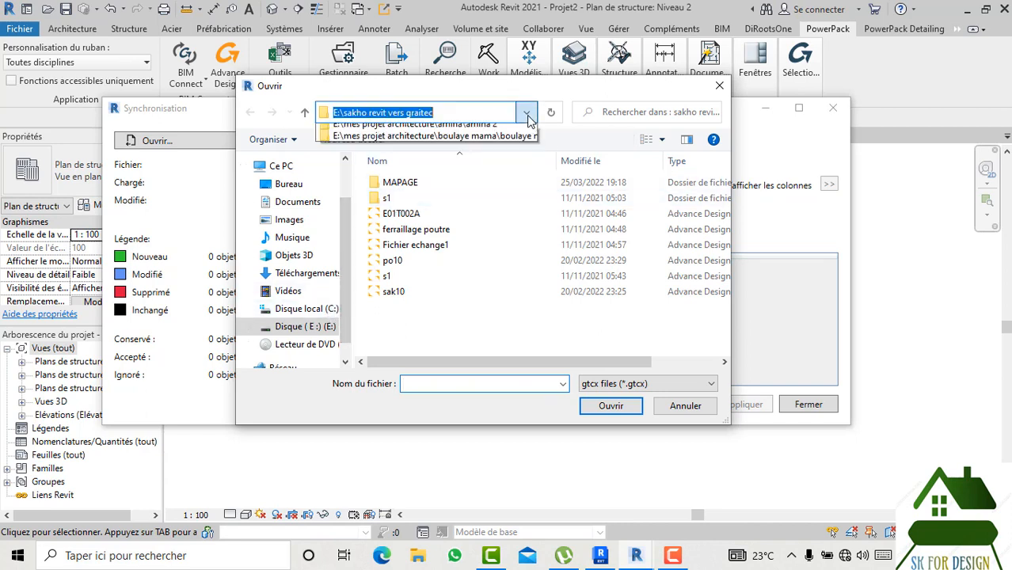
left_click(360, 112)
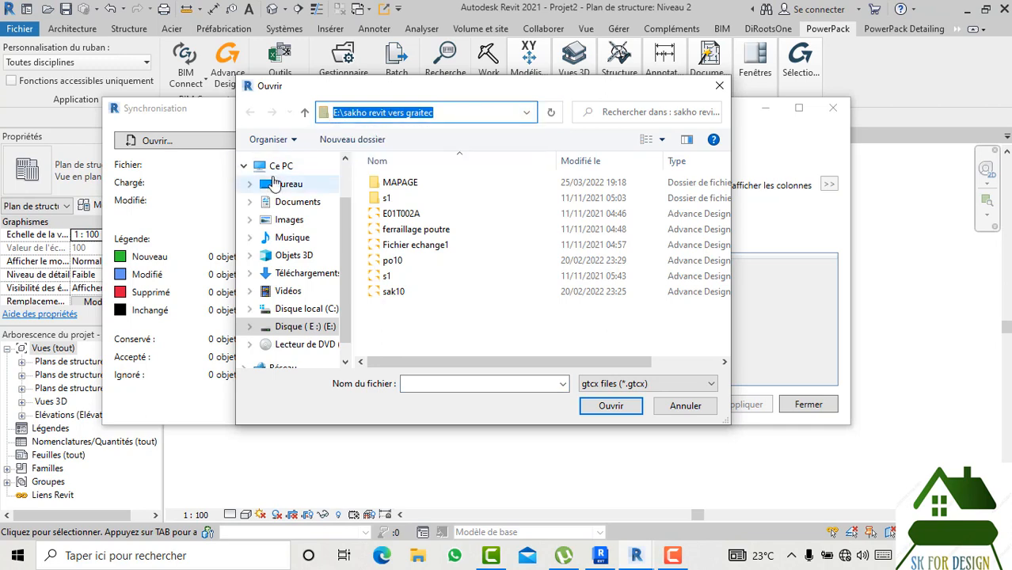
left_click(279, 165)
double_click(468, 356)
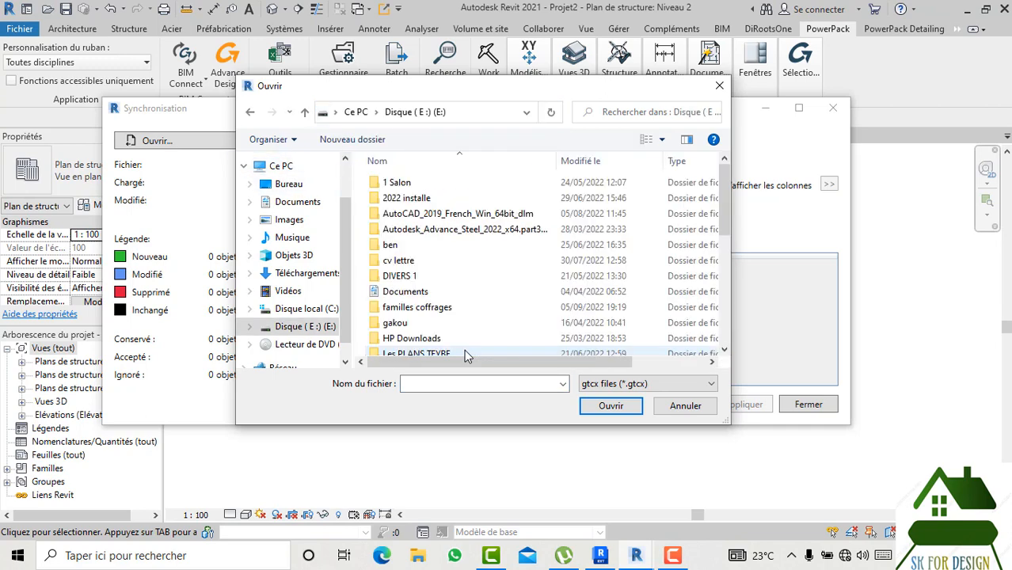
scroll(460, 253, "down", 2)
scroll(461, 261, "down", 2)
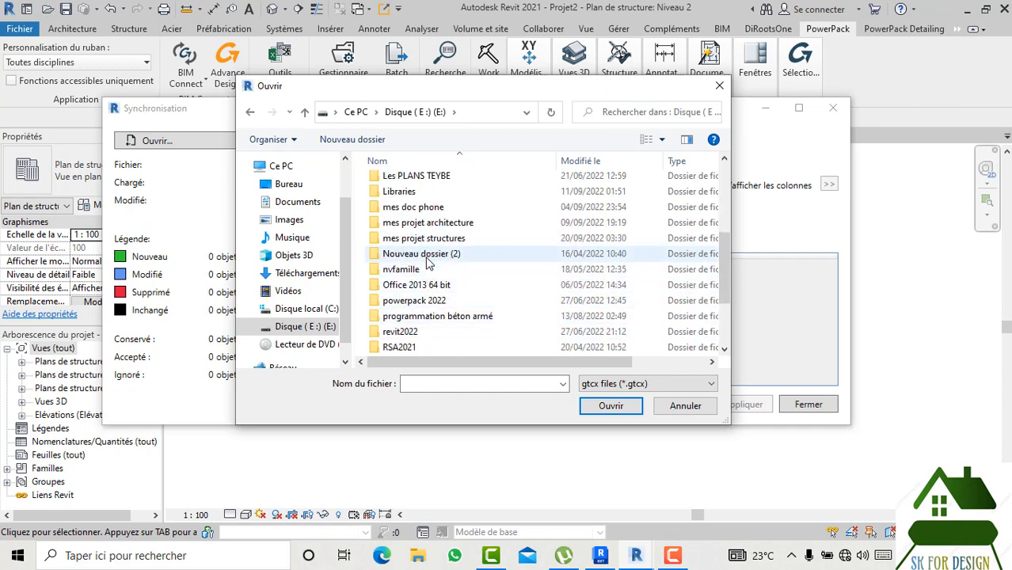
scroll(429, 246, "down", 1)
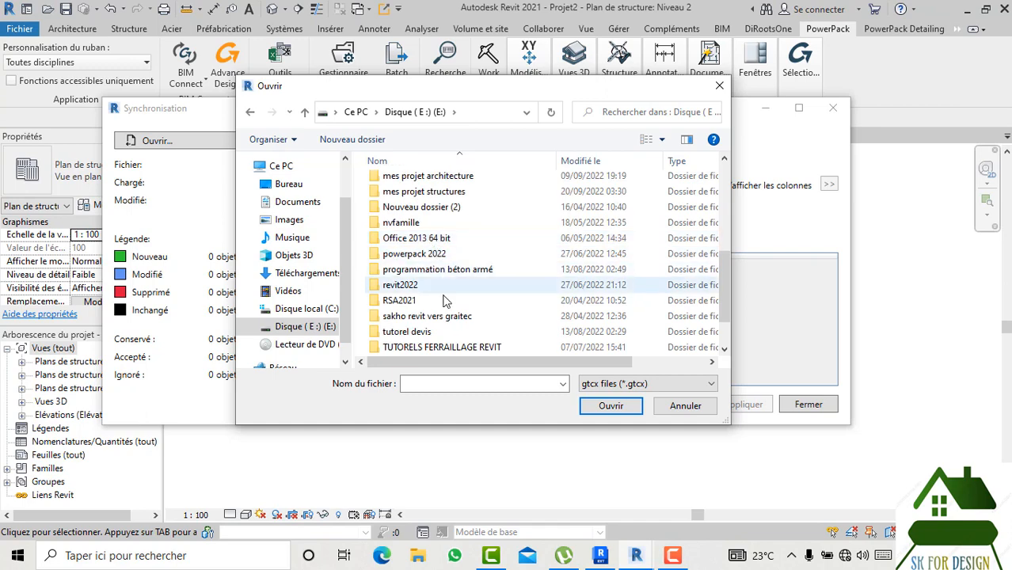
scroll(443, 312, "down", 1)
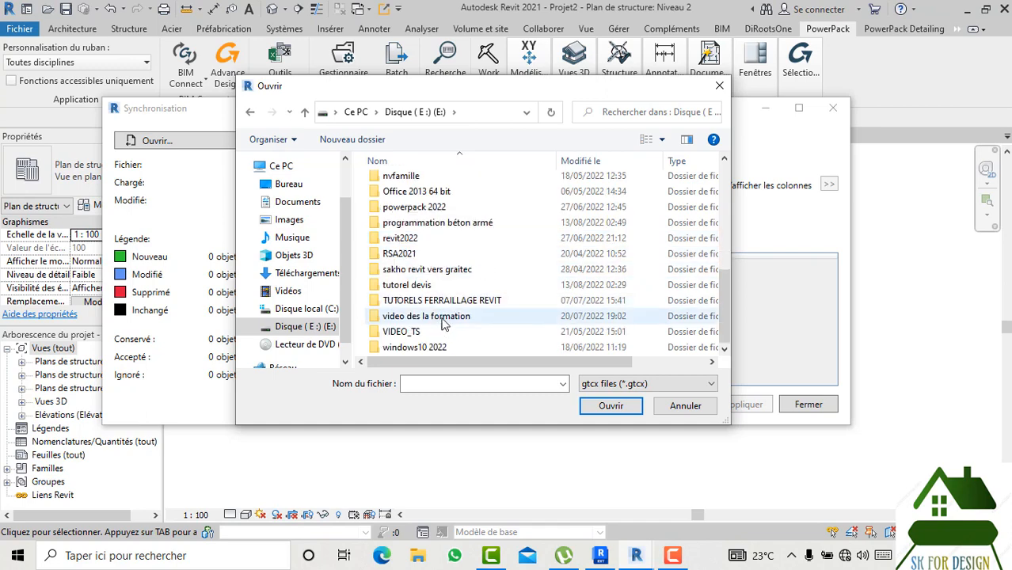
double_click(448, 301)
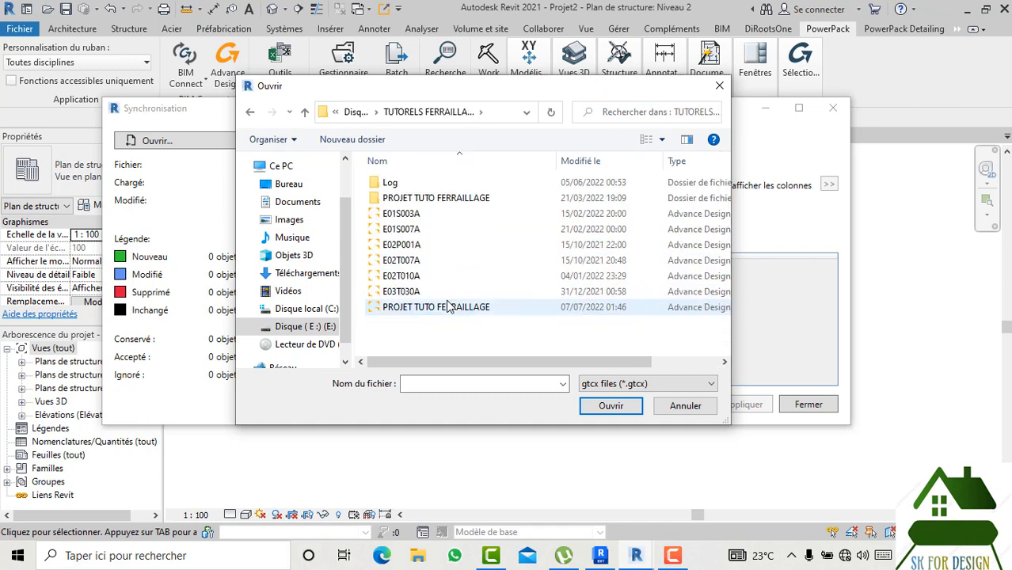
double_click(434, 200)
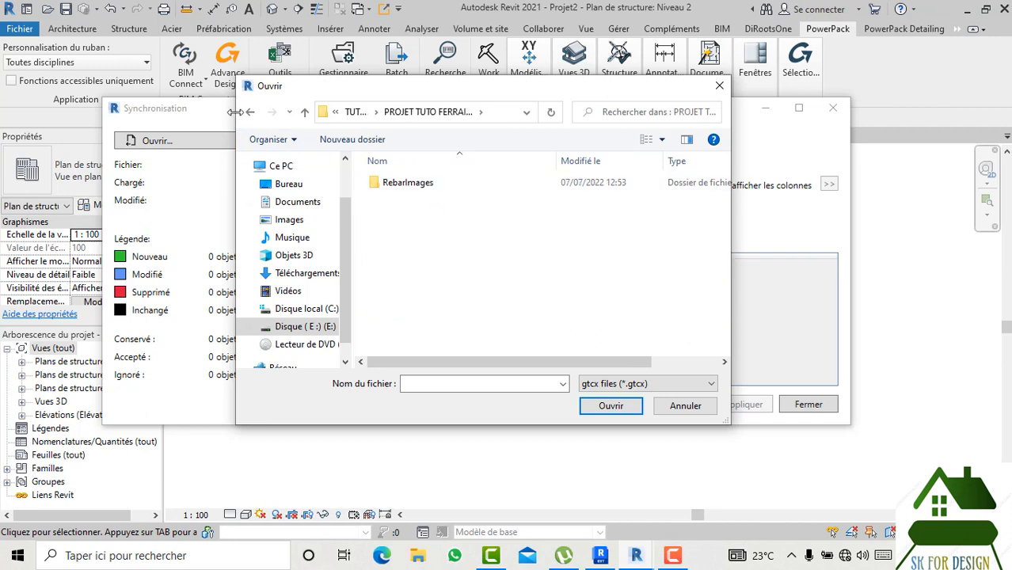
left_click(250, 113)
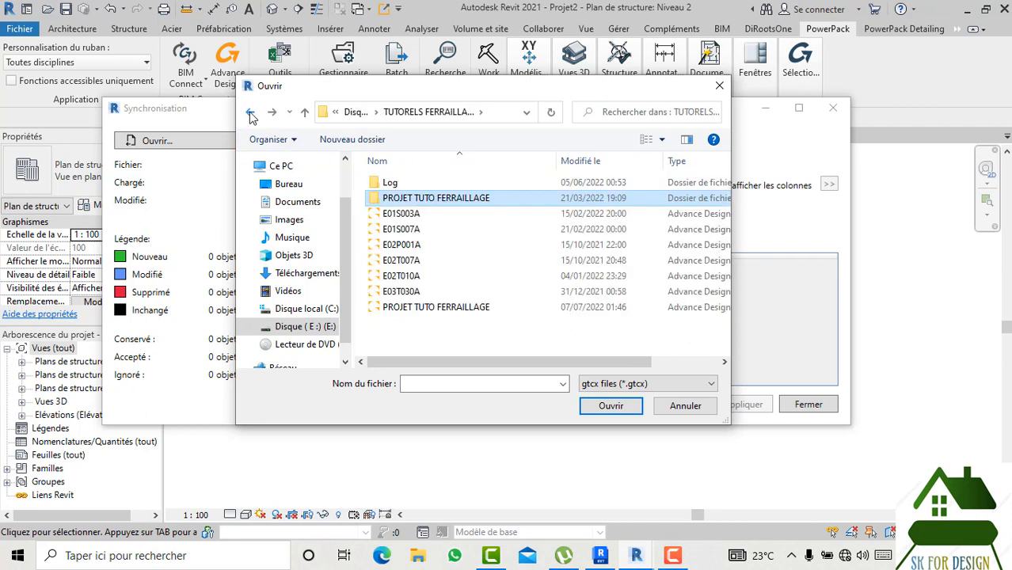
double_click(428, 307)
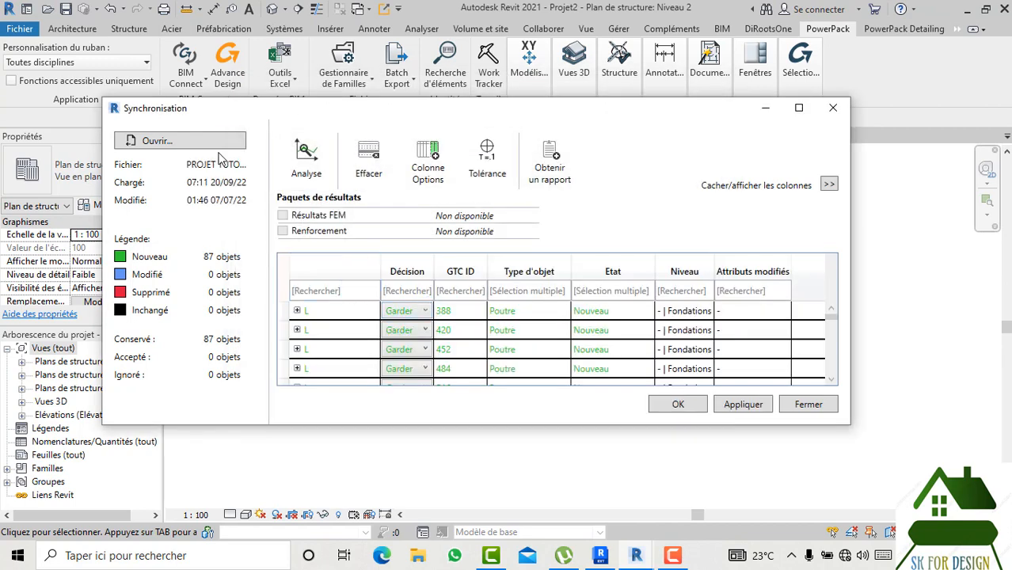
Review the list of objects offered for synchronisation and close the Synchronisation window without applying anything
scroll(603, 317, "down", 2)
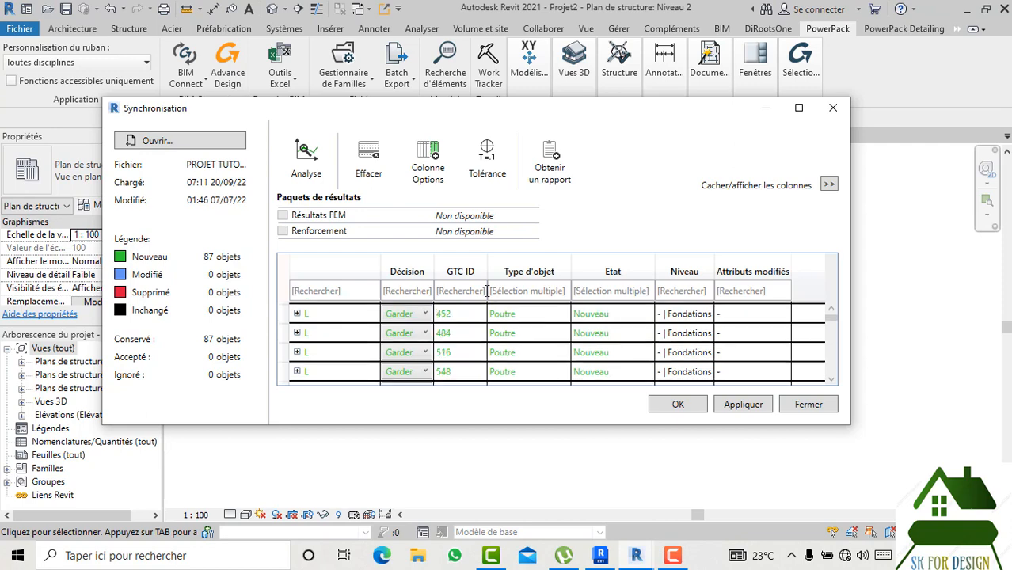
scroll(441, 339, "down", 6)
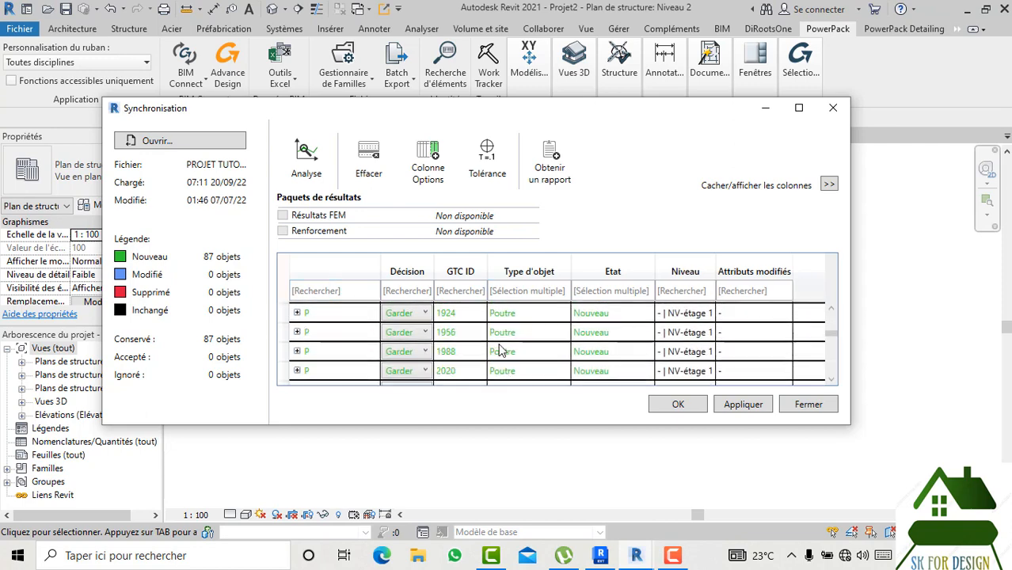
scroll(441, 333, "down", 6)
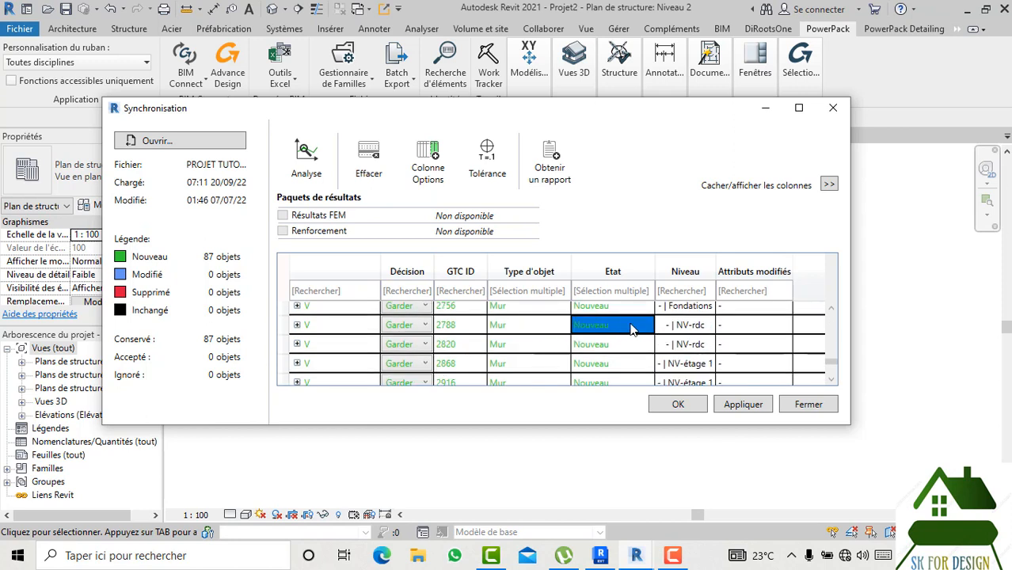
scroll(366, 316, "down", 6)
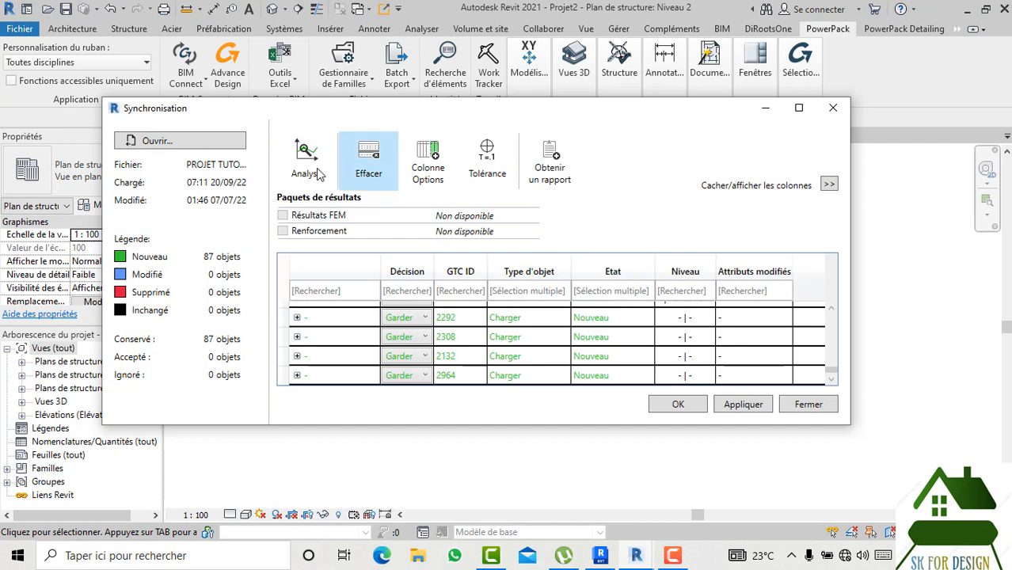
left_click(833, 107)
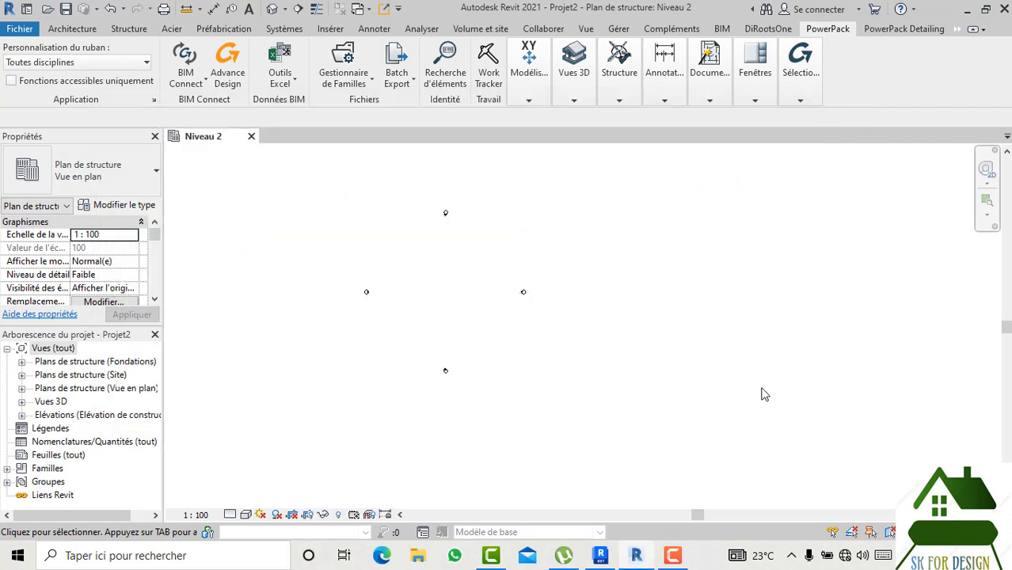
Switch to the tuto 2023 project in Revit 2023 and bring up its 3D view
left_click(608, 553)
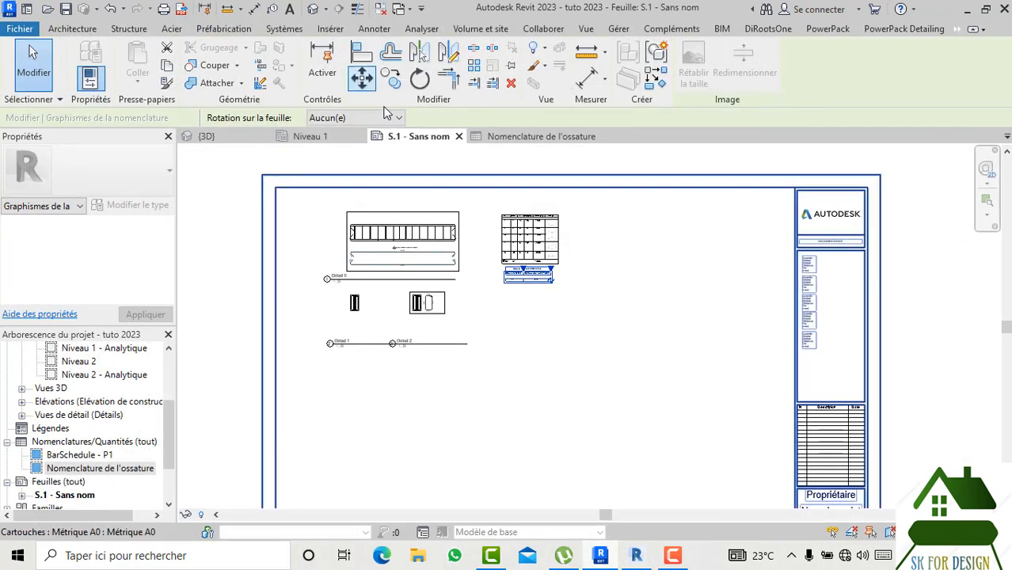
scroll(309, 199, "down", 2)
scroll(307, 196, "down", 2)
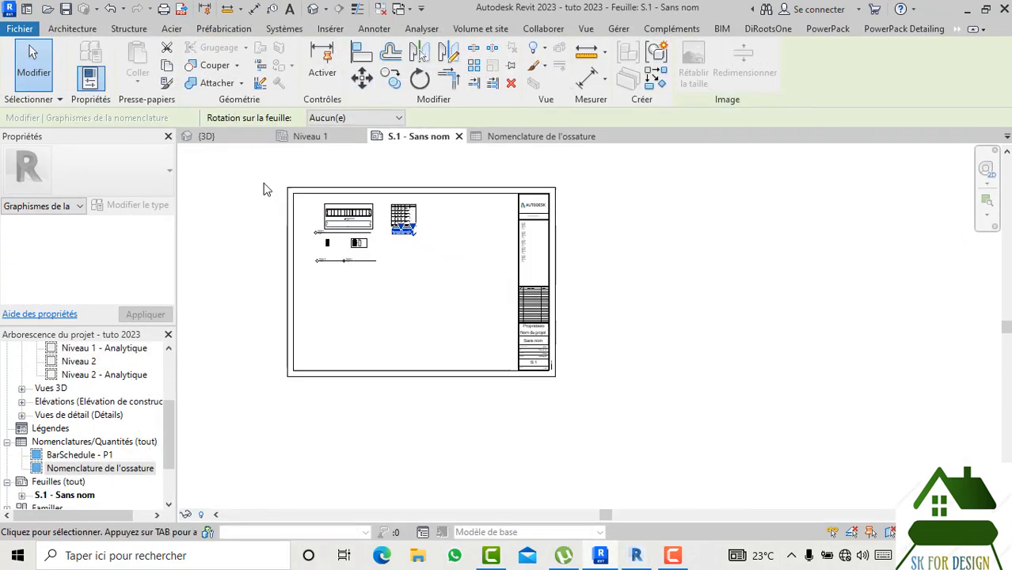
left_click(207, 137)
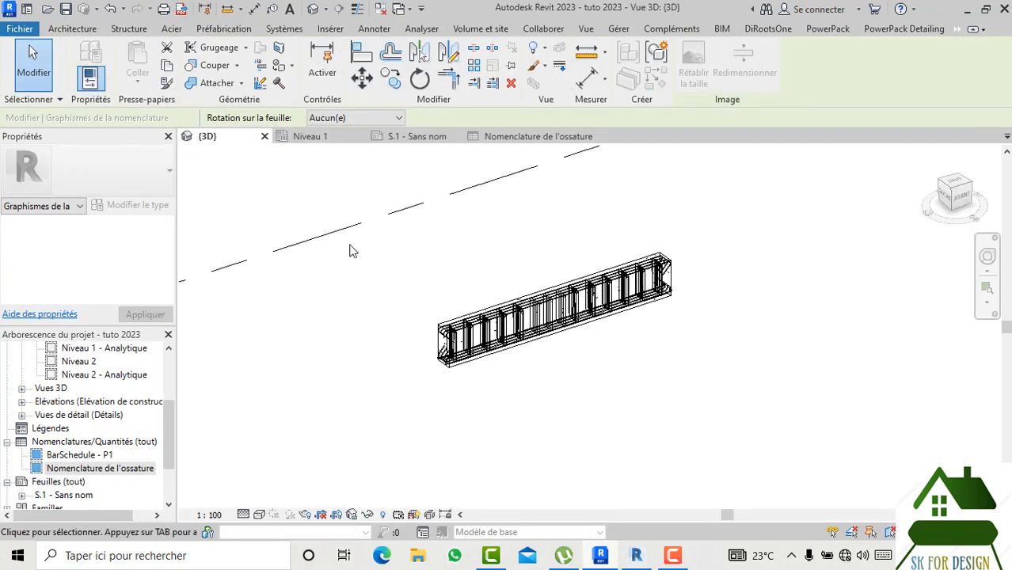
Start a BIM Connect synchronisation, decline material mapping for all materials, and load the PROJET TUTO FERRAILLAGE gtcx file
left_click(828, 29)
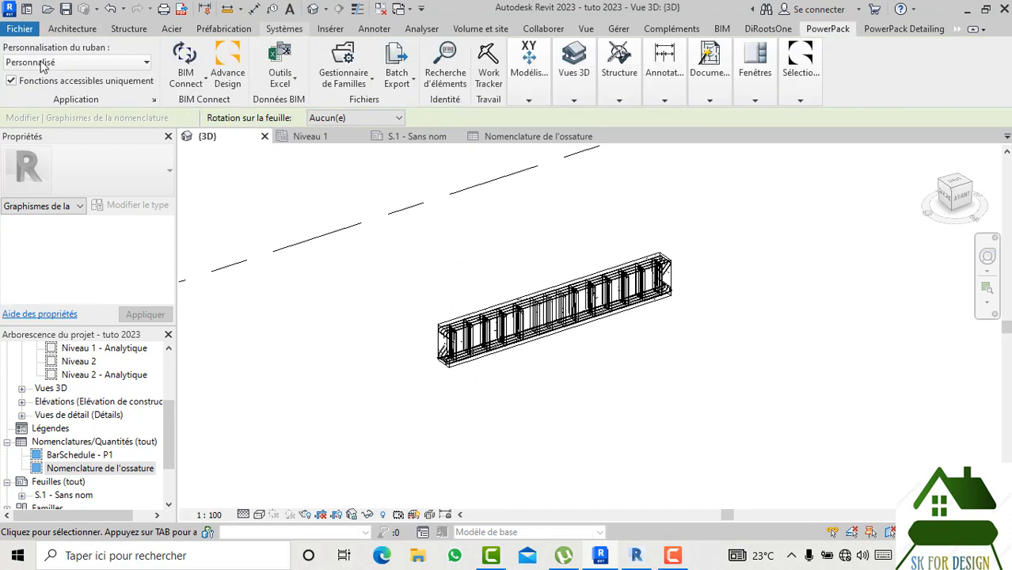
left_click(198, 83)
left_click(208, 168)
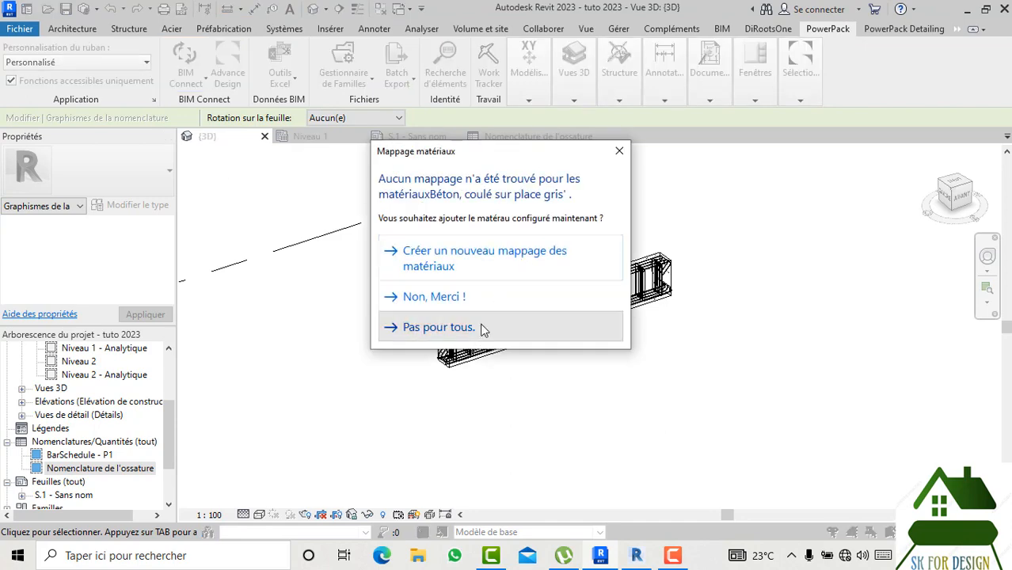
left_click(483, 329)
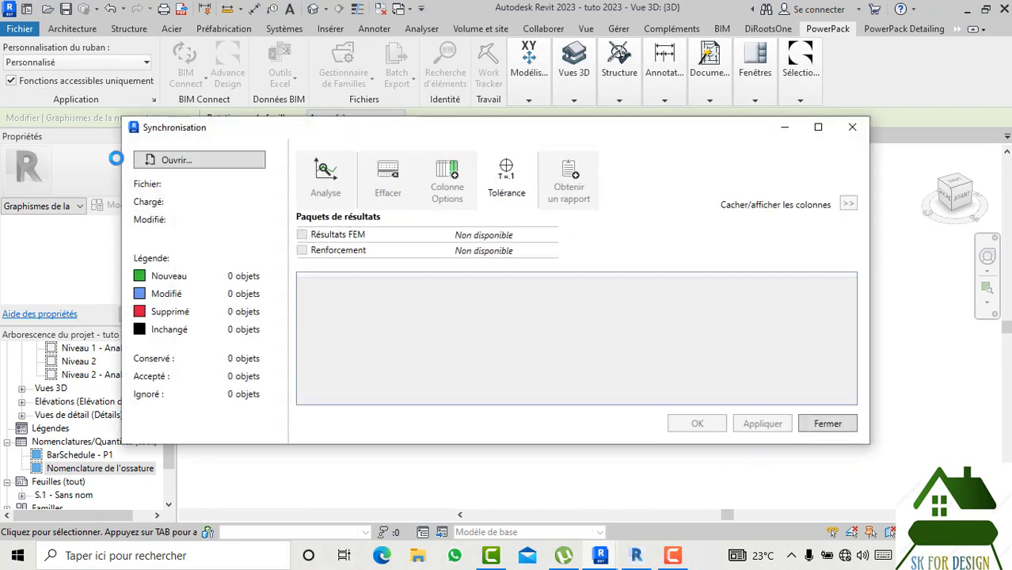
left_click(210, 160)
double_click(455, 326)
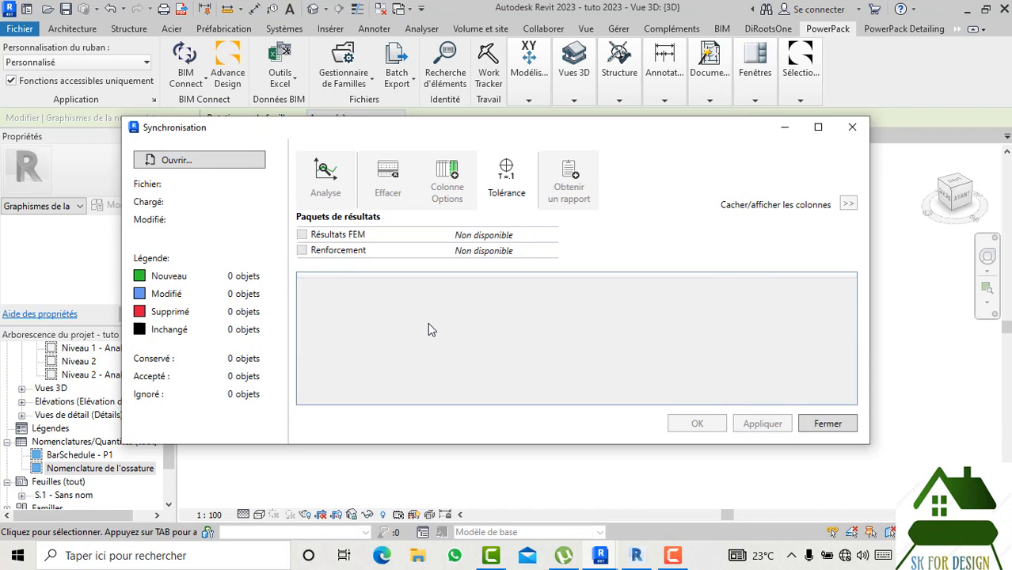
Look through the objects to synchronise, their types and levels, and close the Synchronisation window without applying
scroll(523, 349, "down", 2)
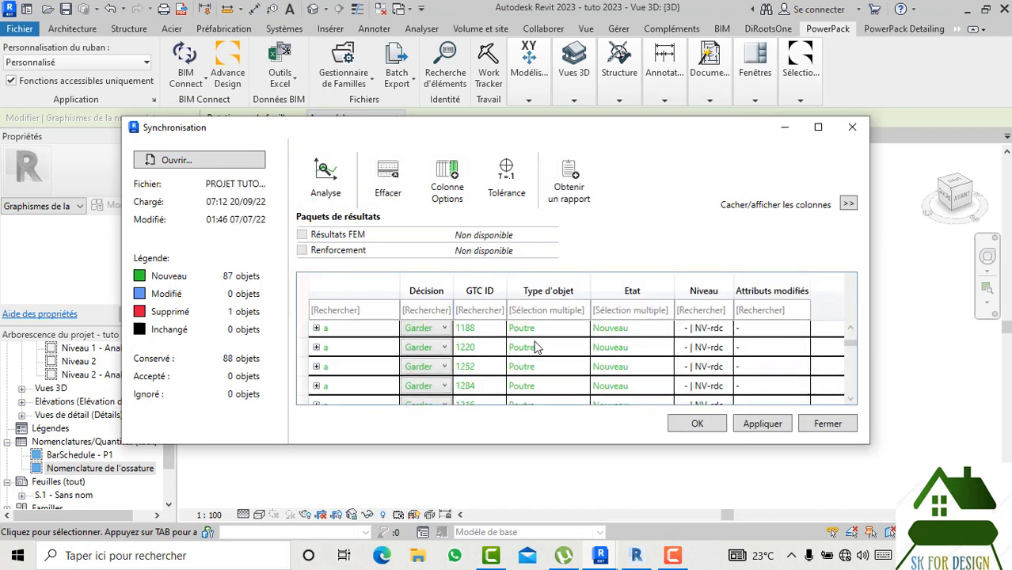
scroll(535, 347, "down", 9)
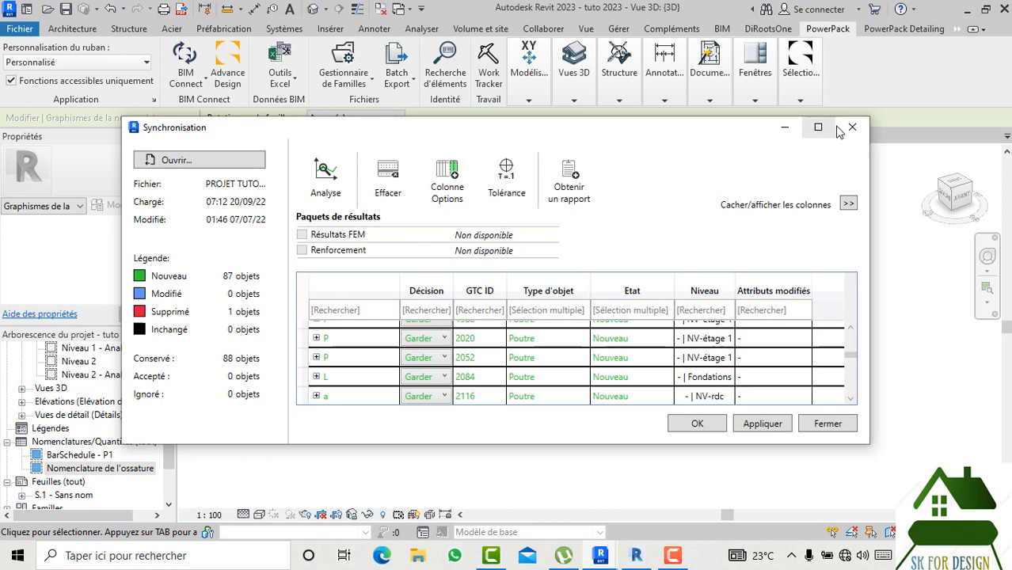
left_click(852, 127)
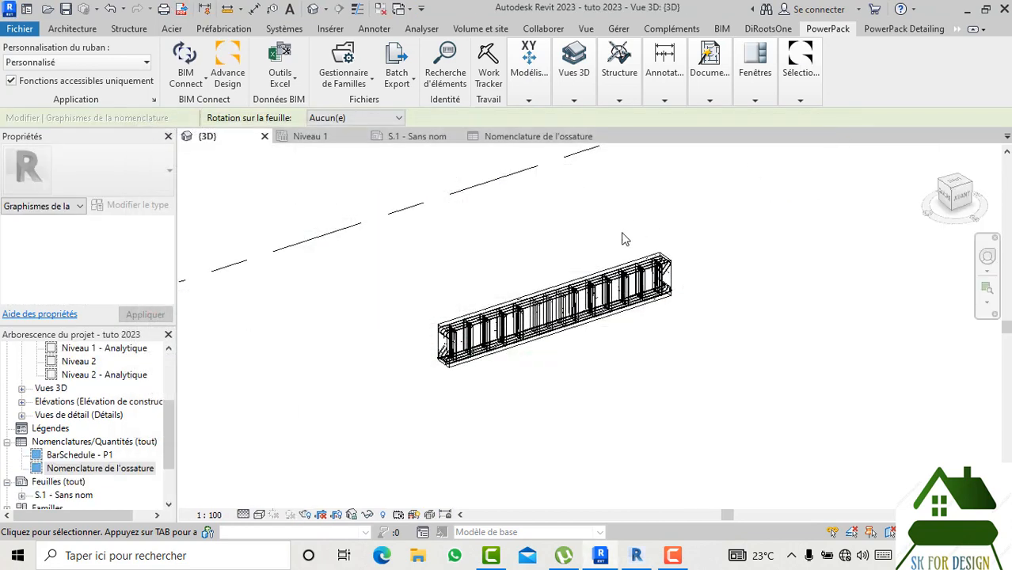
scroll(622, 238, "down", 2)
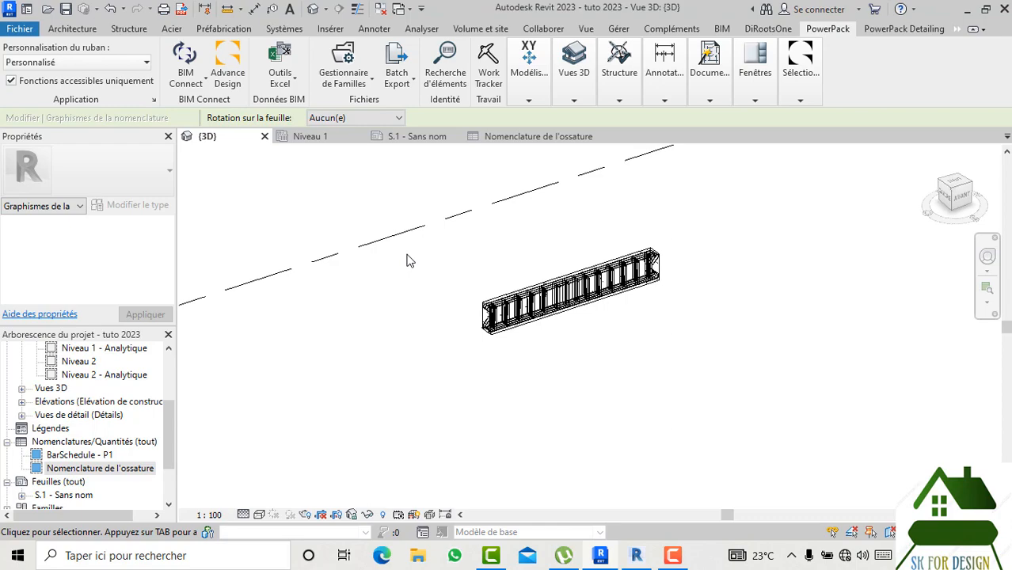
Minimise Revit 2023 and return to the Niveau 2 structural plan of Projet2 in Revit 2021
left_click(967, 9)
left_click(968, 10)
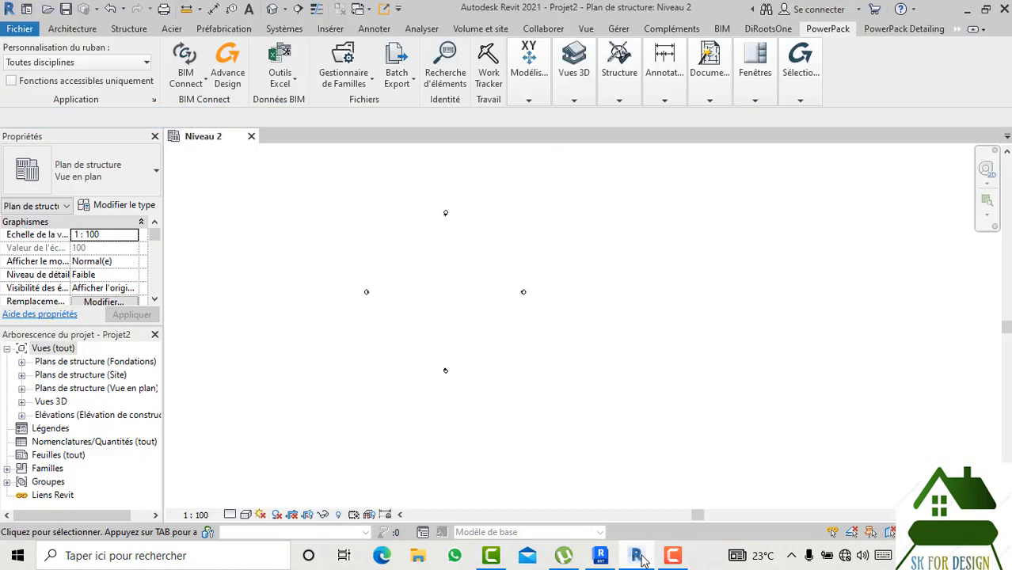
left_click(638, 556)
scroll(452, 253, "down", 2)
middle_click_drag(447, 207, 456, 244)
scroll(456, 249, "down", 1)
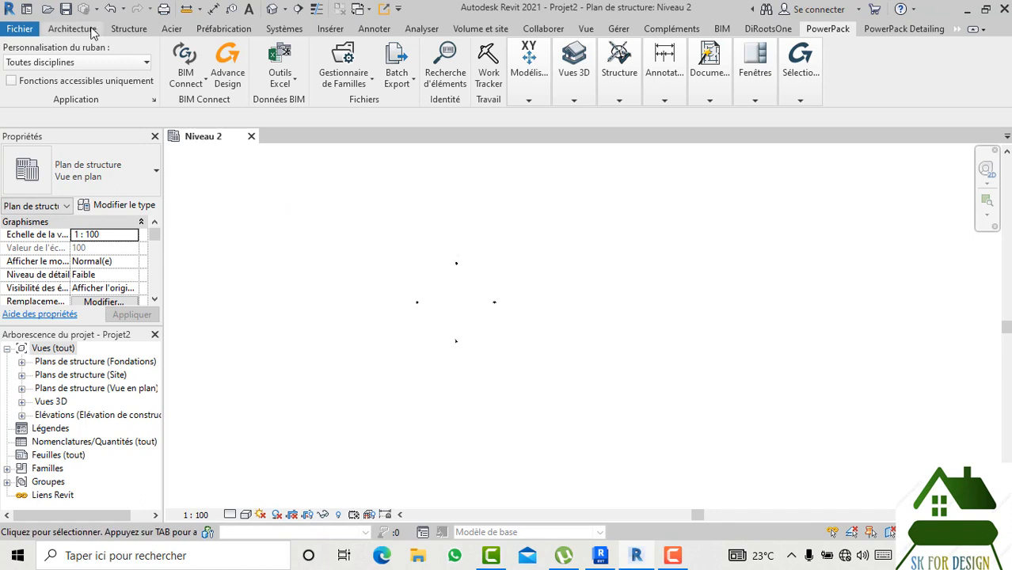
Using the Béton - Poutre rectangulaire 300 x 600mm type, draw a 16 m horizontal beam and an 8 m vertical beam down from its right end
left_click(128, 29)
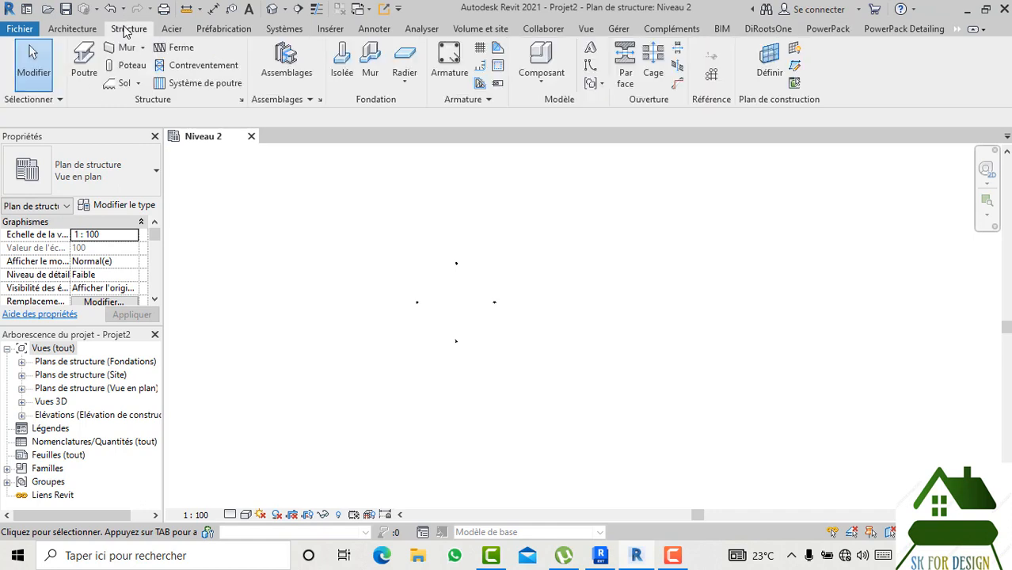
left_click(85, 60)
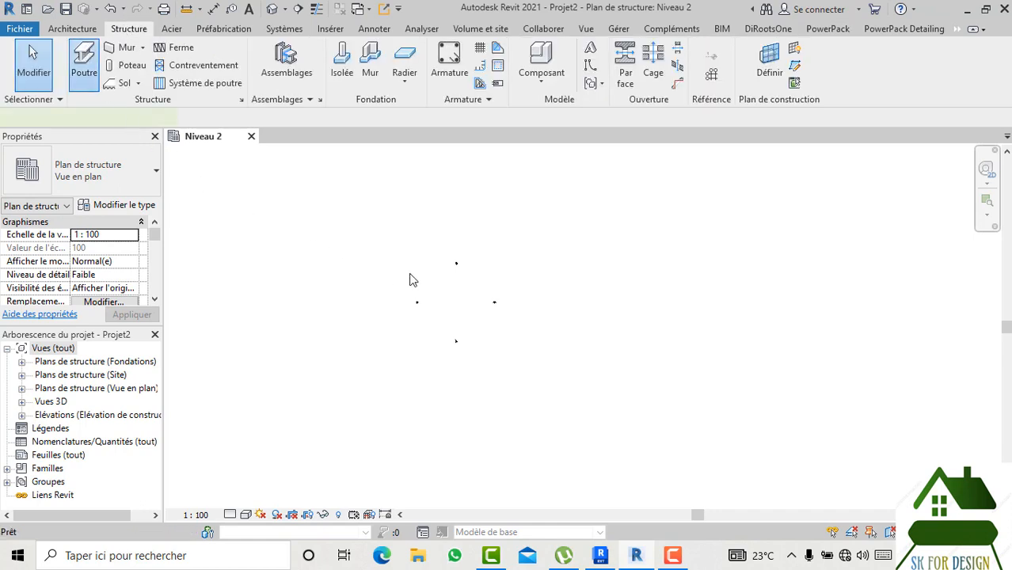
scroll(418, 279, "up", 1)
scroll(418, 279, "up", 3)
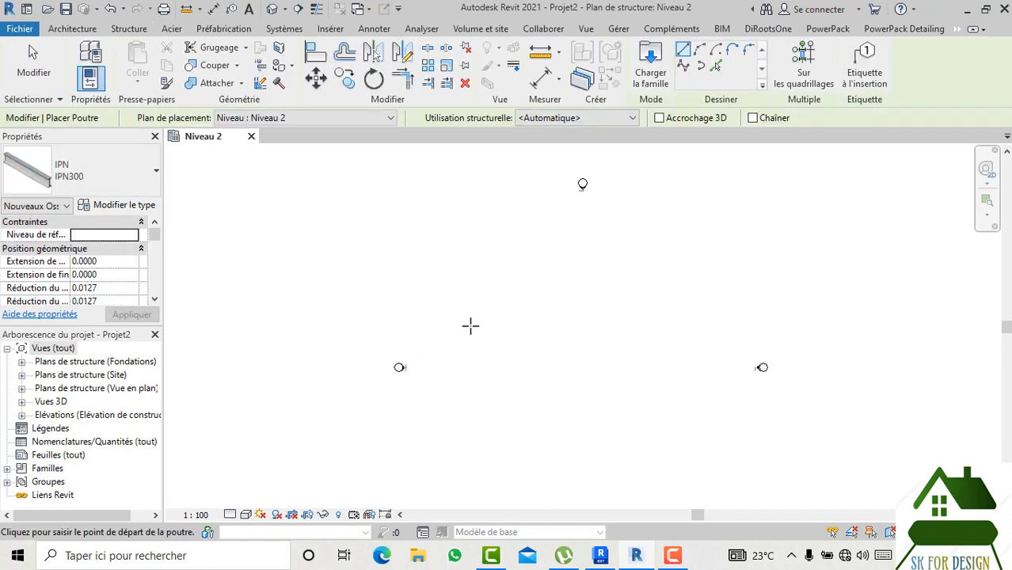
left_click(136, 184)
left_click(83, 254)
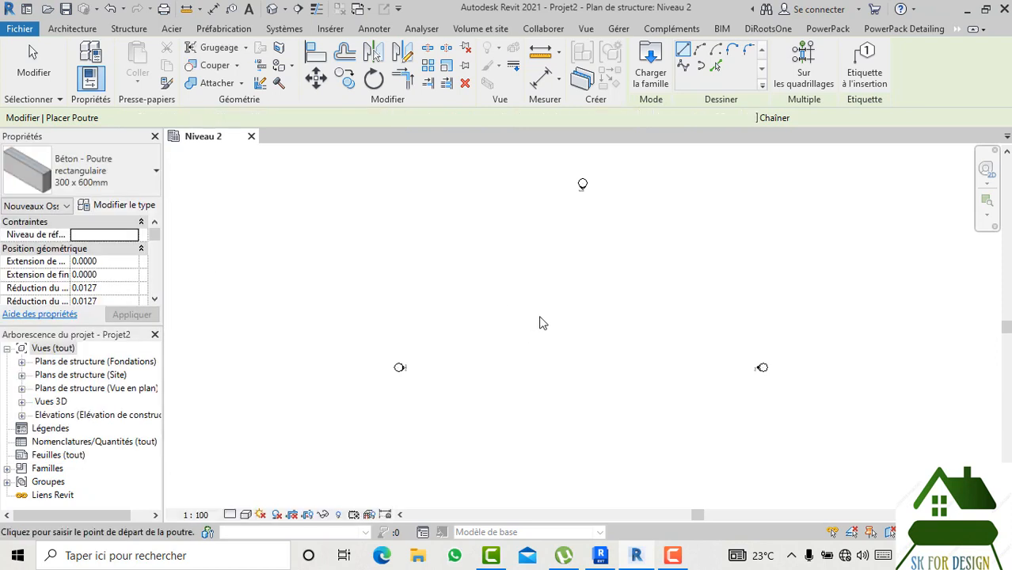
left_click(509, 315)
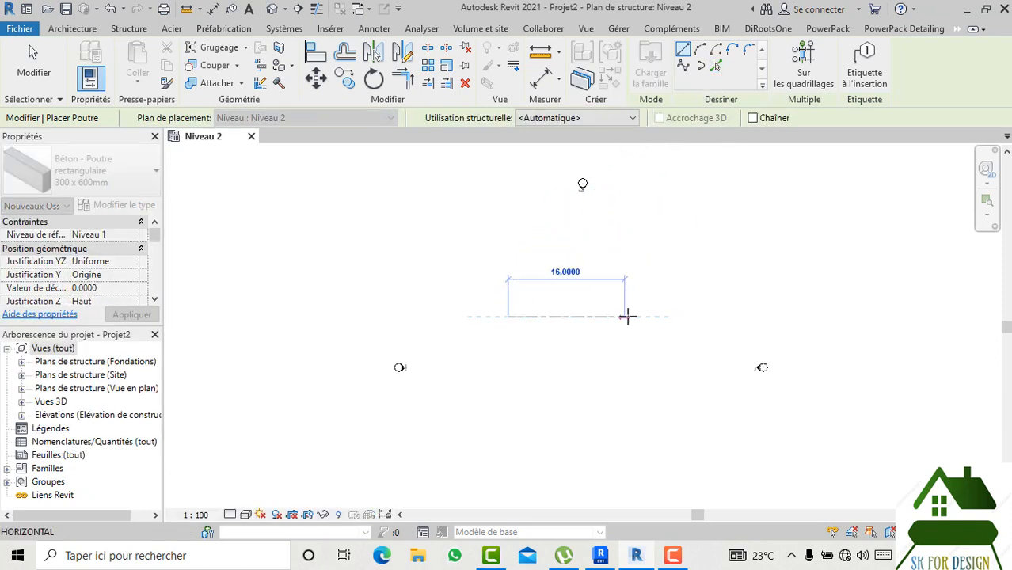
left_click(624, 316)
left_click(625, 316)
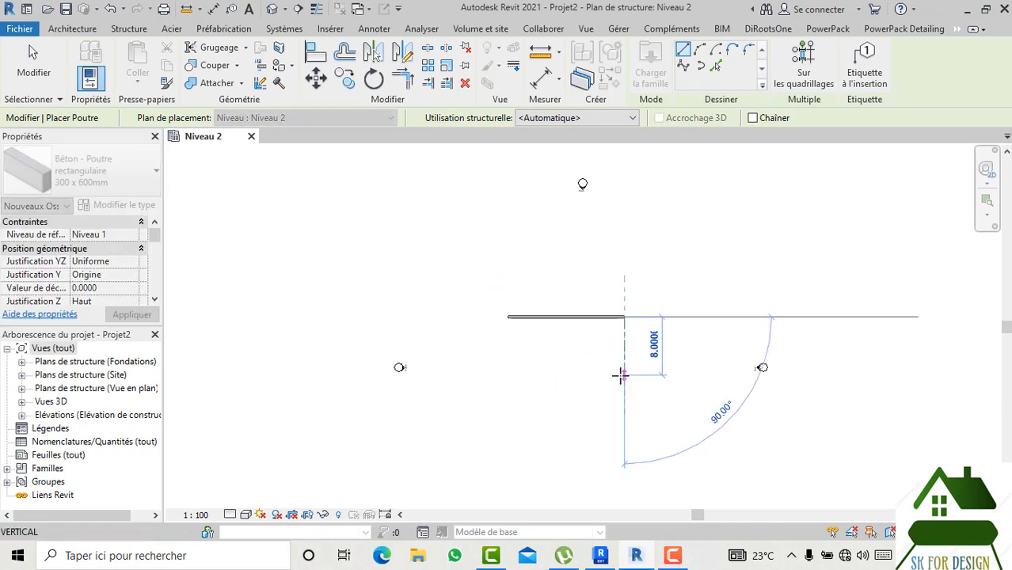
left_click(625, 375)
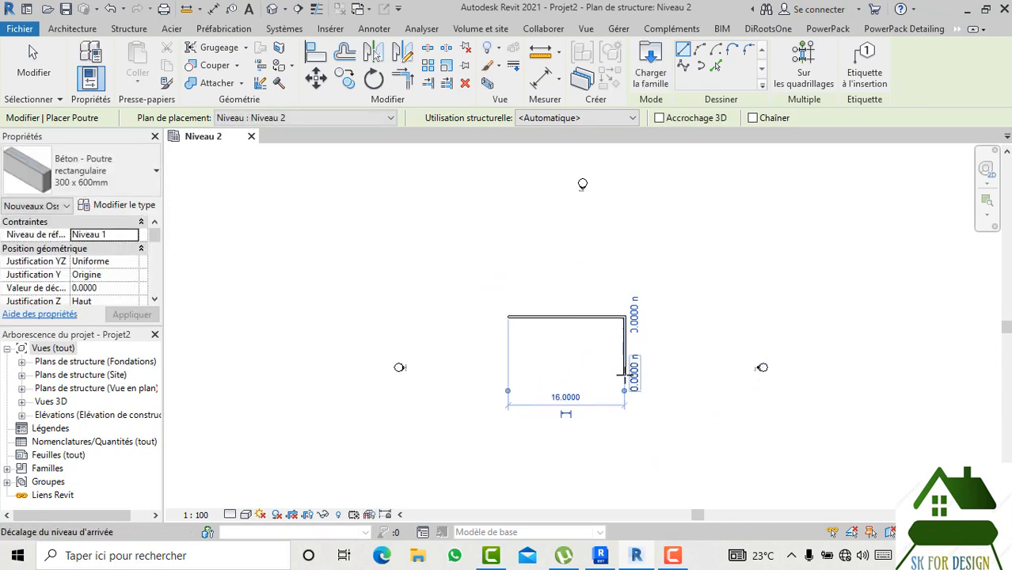
Close the beam rectangle with a 16 m lower horizontal beam and an 8 m vertical beam along the left side
scroll(618, 375, "up", 2)
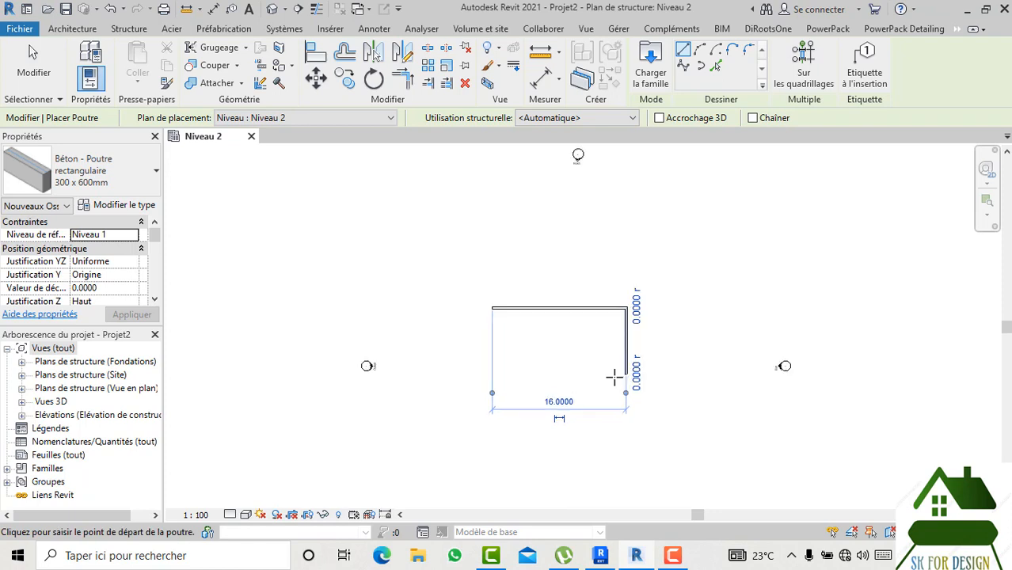
left_click(628, 373)
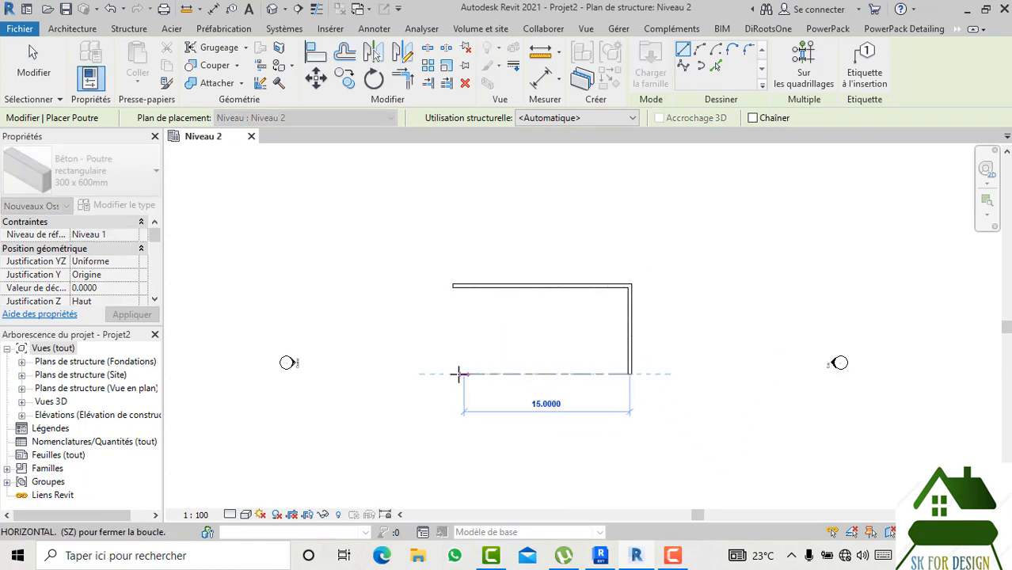
left_click(453, 326)
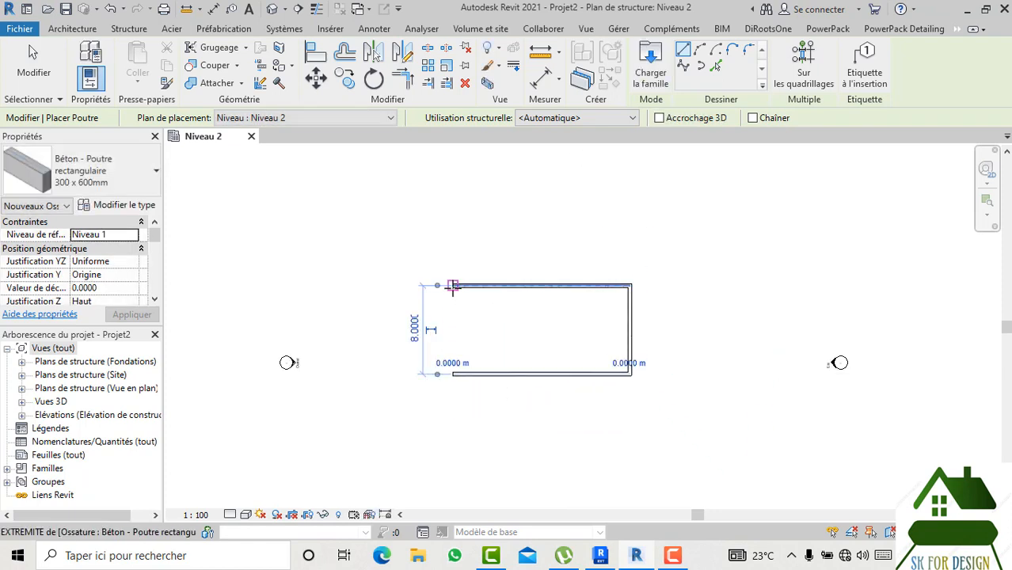
left_click(452, 285)
left_click(452, 374)
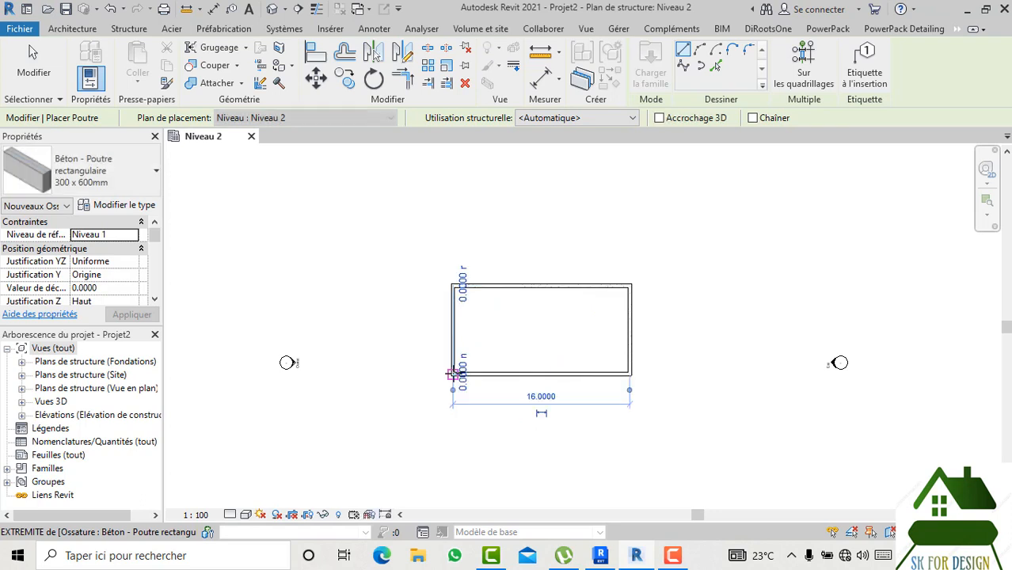
key("Escape")
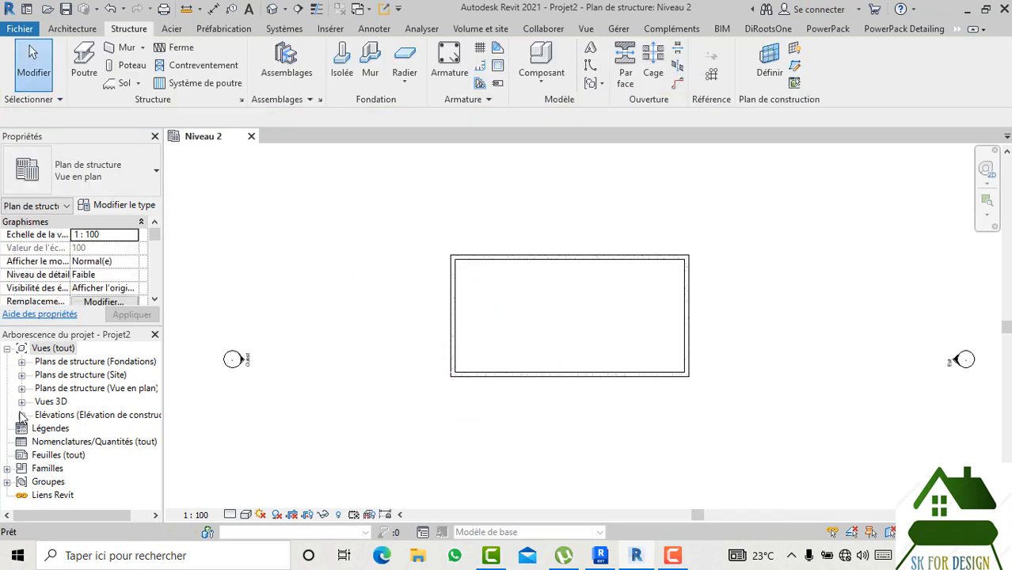
Open the Modèle analytique 3D view to inspect the analytical beams
left_click(22, 402)
double_click(76, 414)
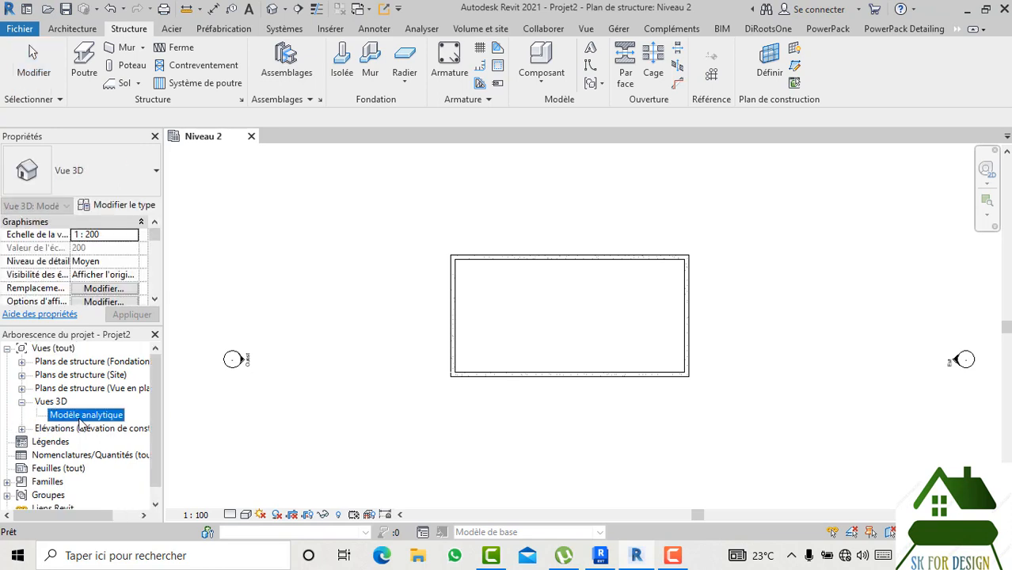
scroll(364, 373, "down", 2)
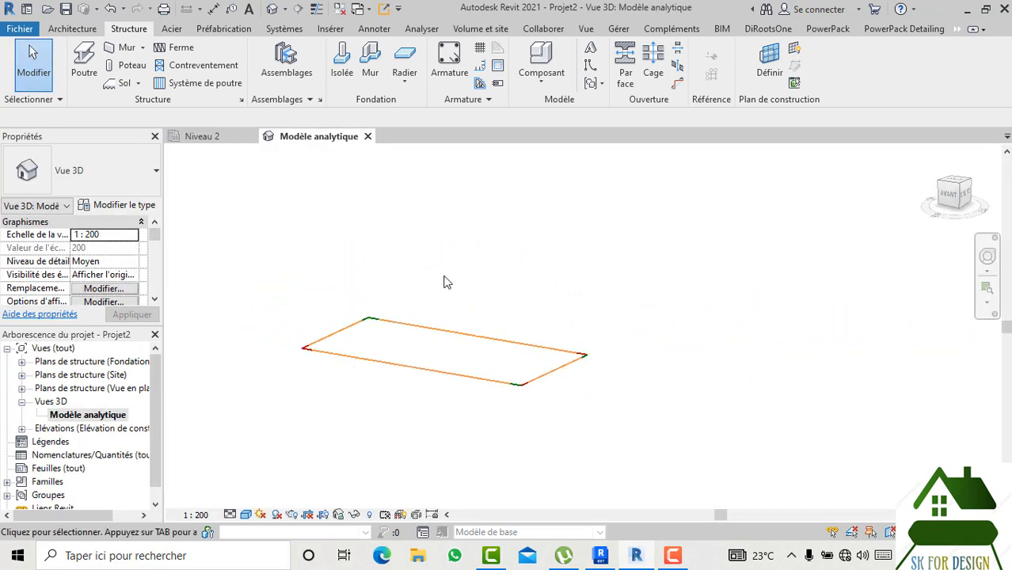
scroll(493, 318, "down", 2)
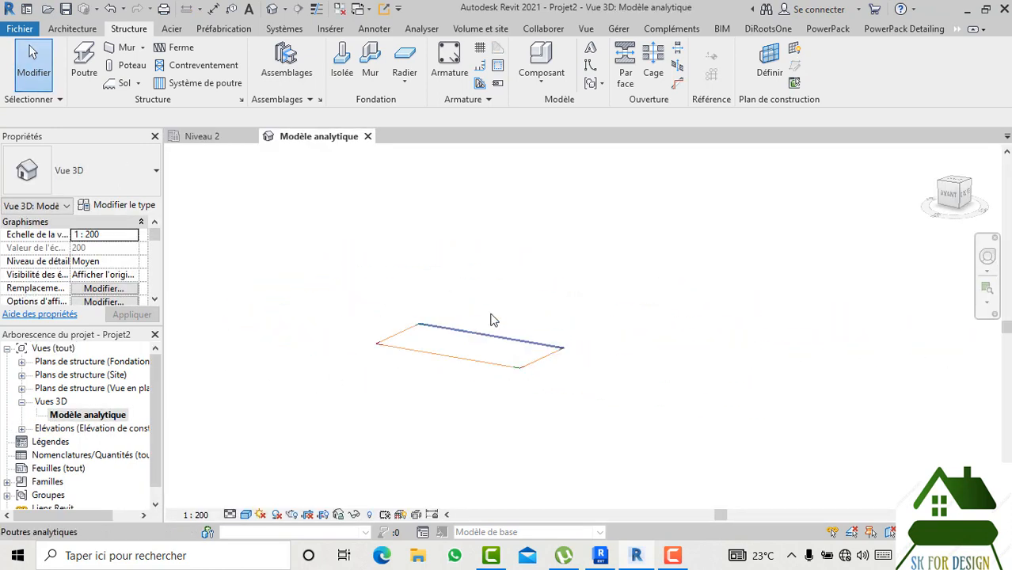
Send the beam model to Robot Structural Analysis through the Robot integration and decline viewing the message list
left_click(904, 29)
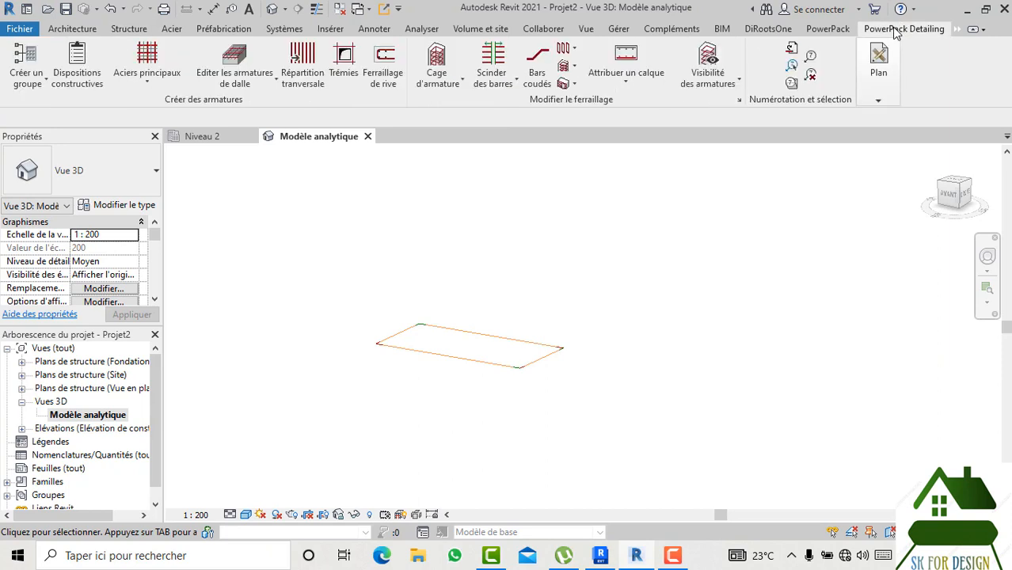
left_click(813, 31)
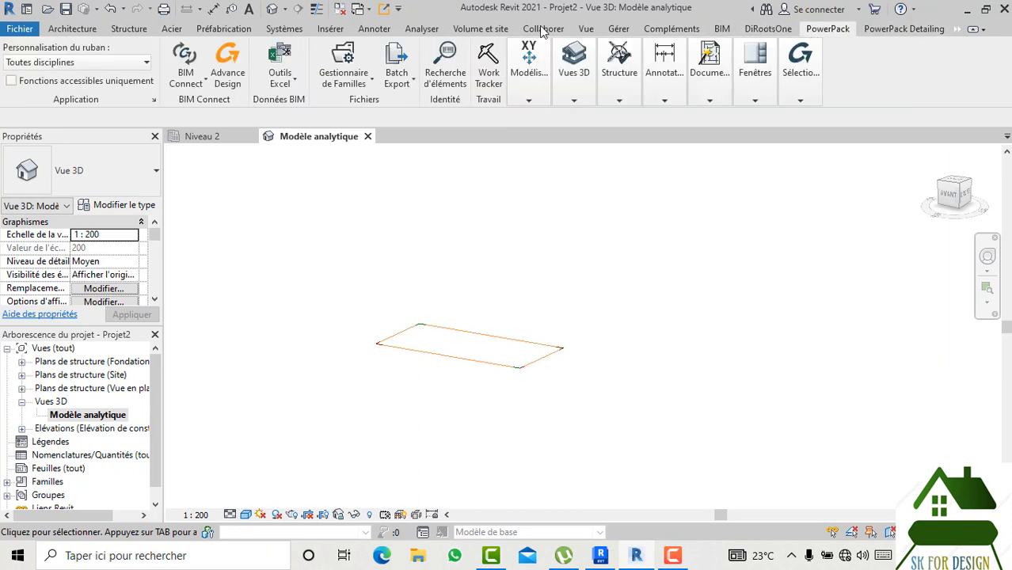
left_click(412, 35)
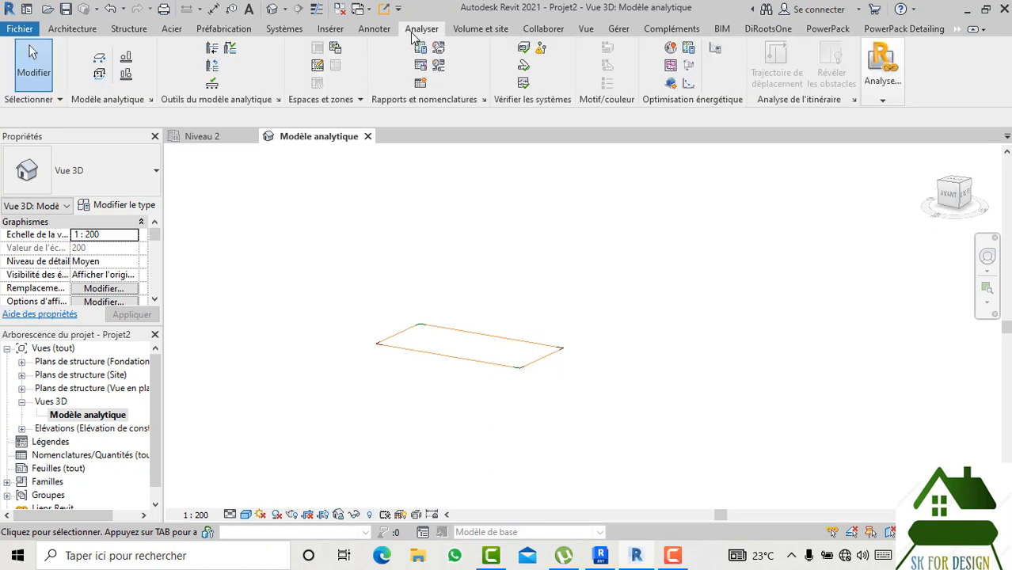
left_click(881, 82)
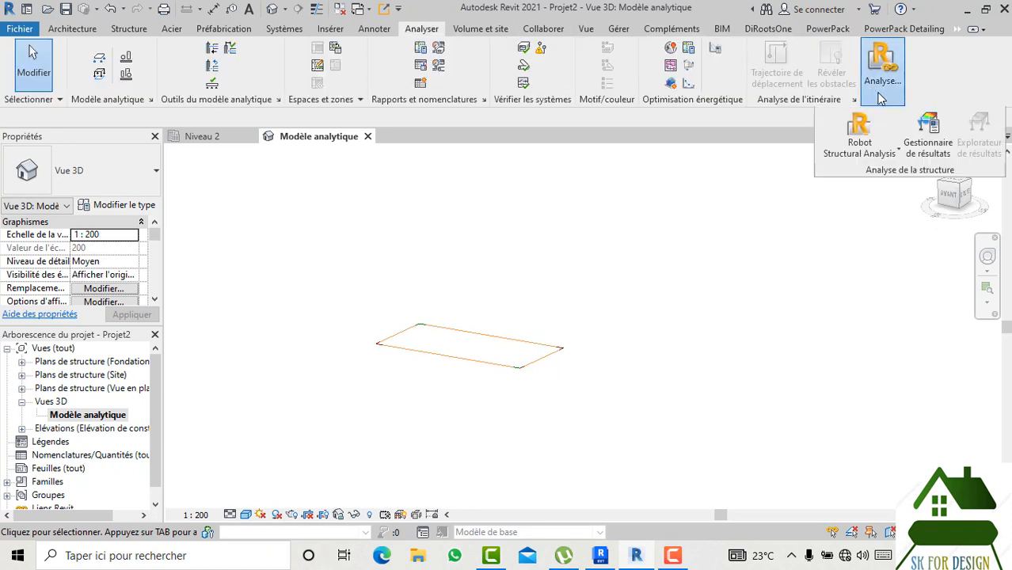
left_click(883, 157)
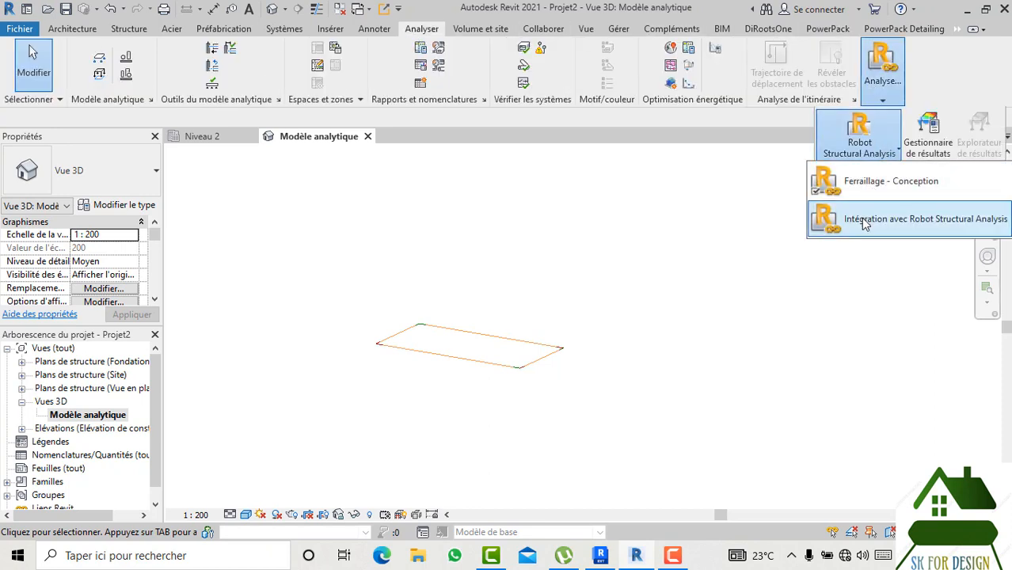
left_click(864, 220)
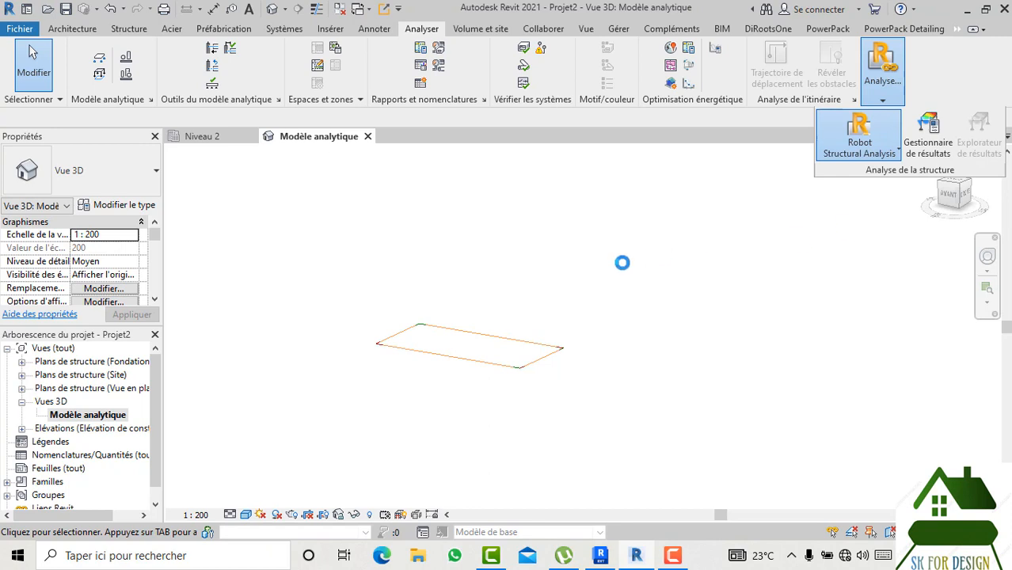
left_click(589, 372)
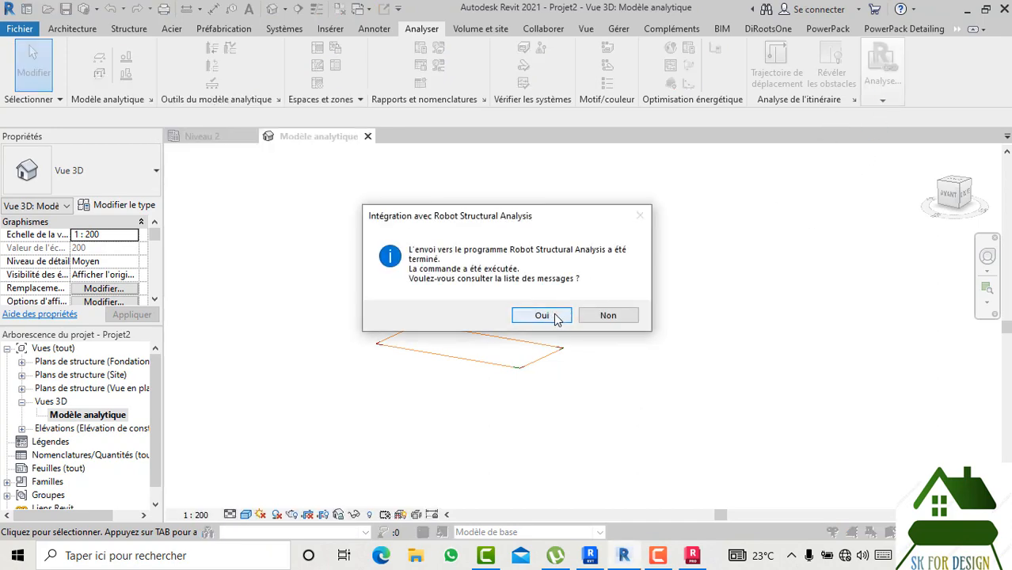
left_click(592, 314)
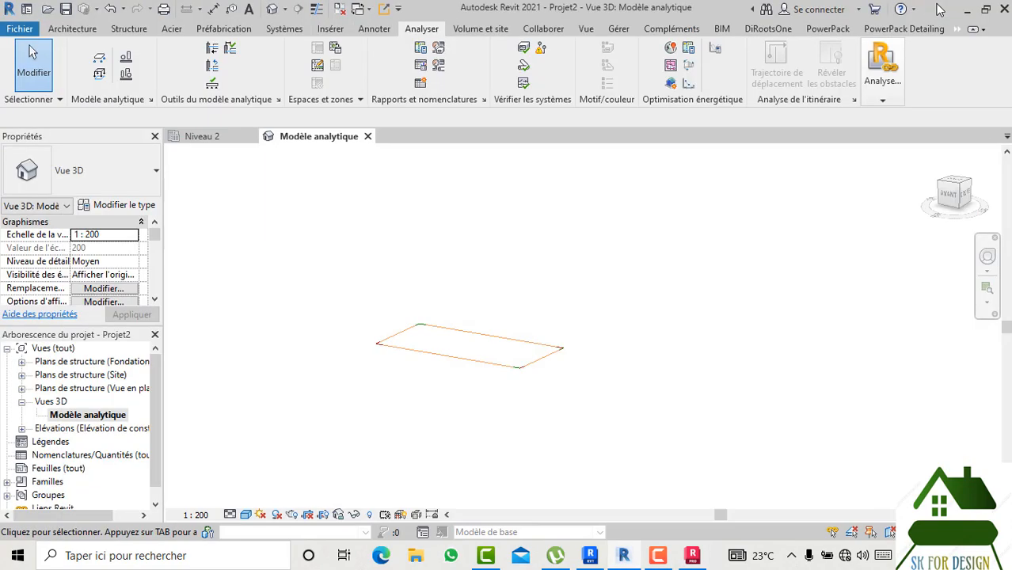
left_click(927, 9)
left_click(967, 8)
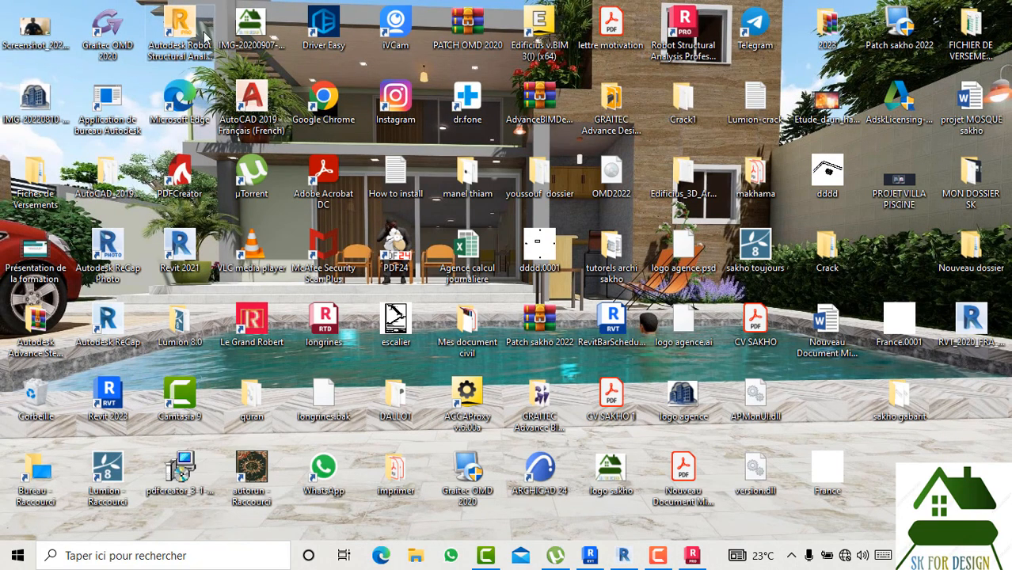
left_click(618, 558)
left_click(882, 87)
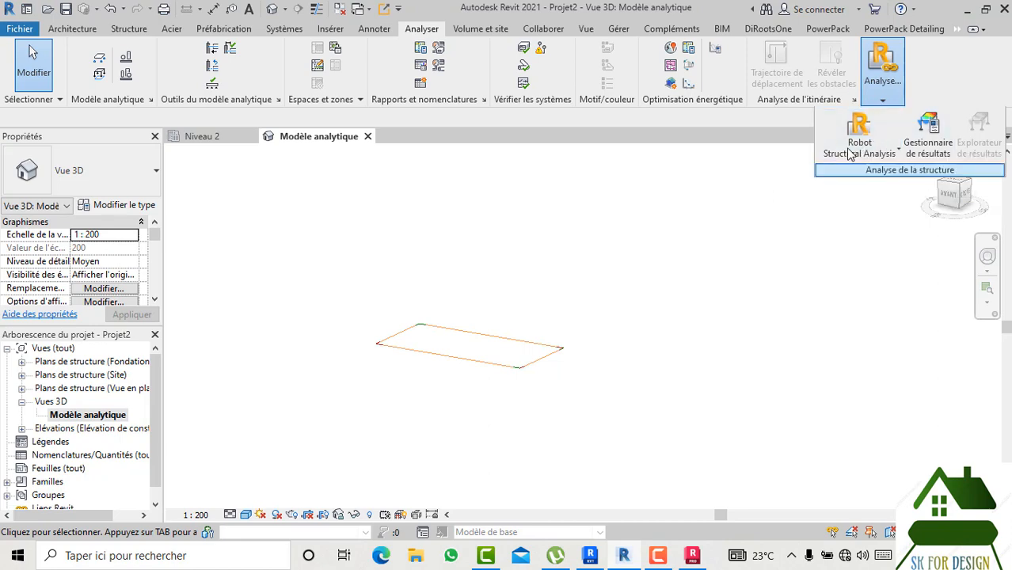
left_click(960, 9)
left_click(960, 9)
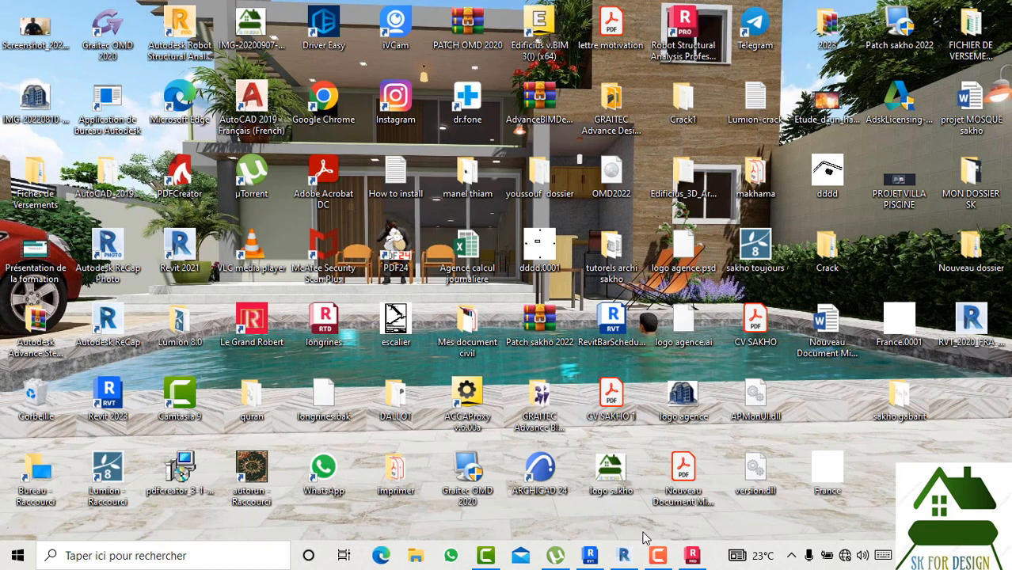
left_click(624, 557)
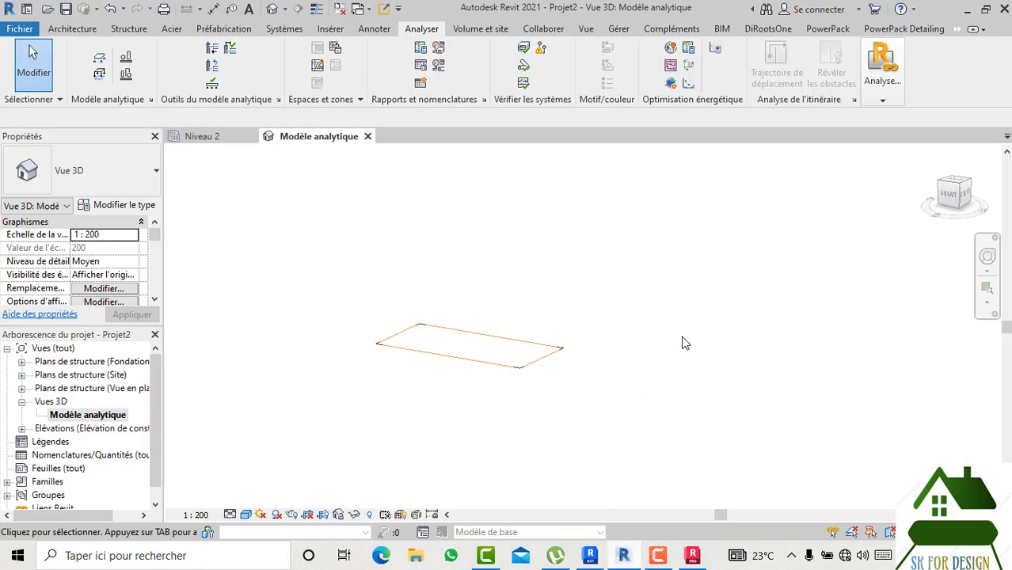
scroll(725, 312, "down", 2)
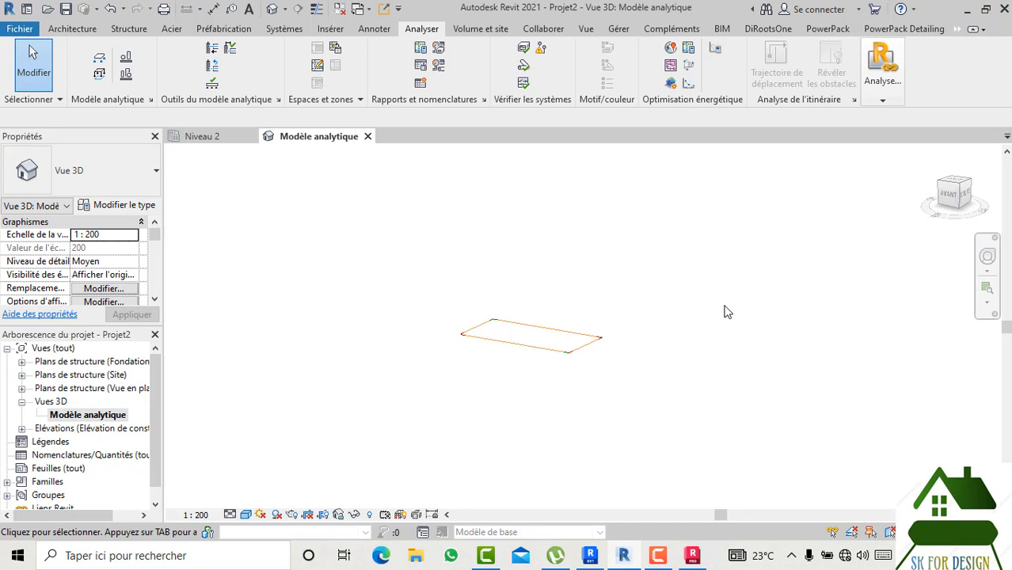